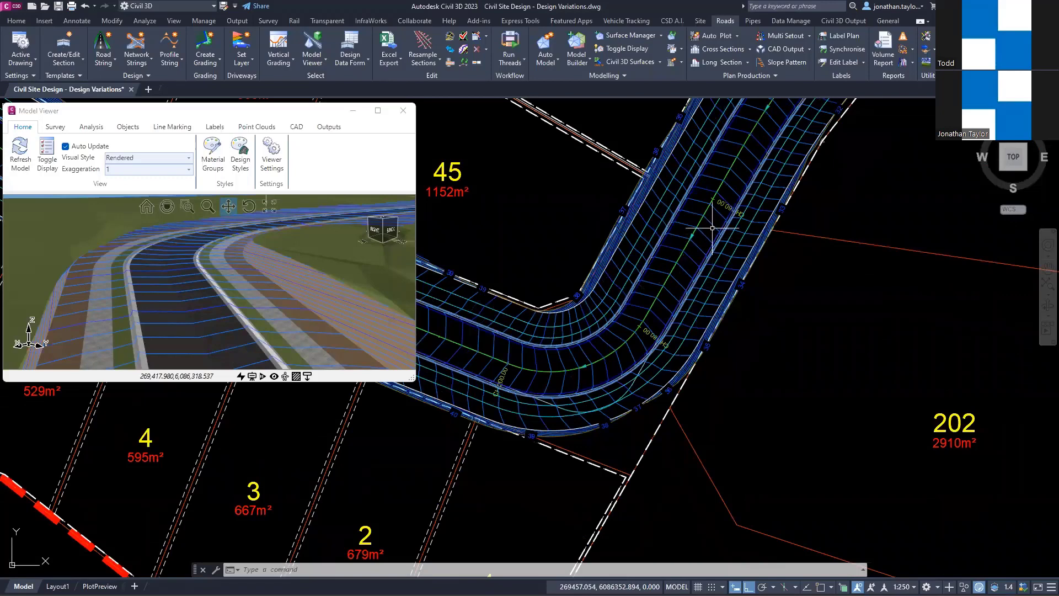
Step: Show Road 1's cross section at chainage 170 from the LEB string on the bend, with its viewer clear of the 3D model
middle_drag(677, 278, 792, 286)
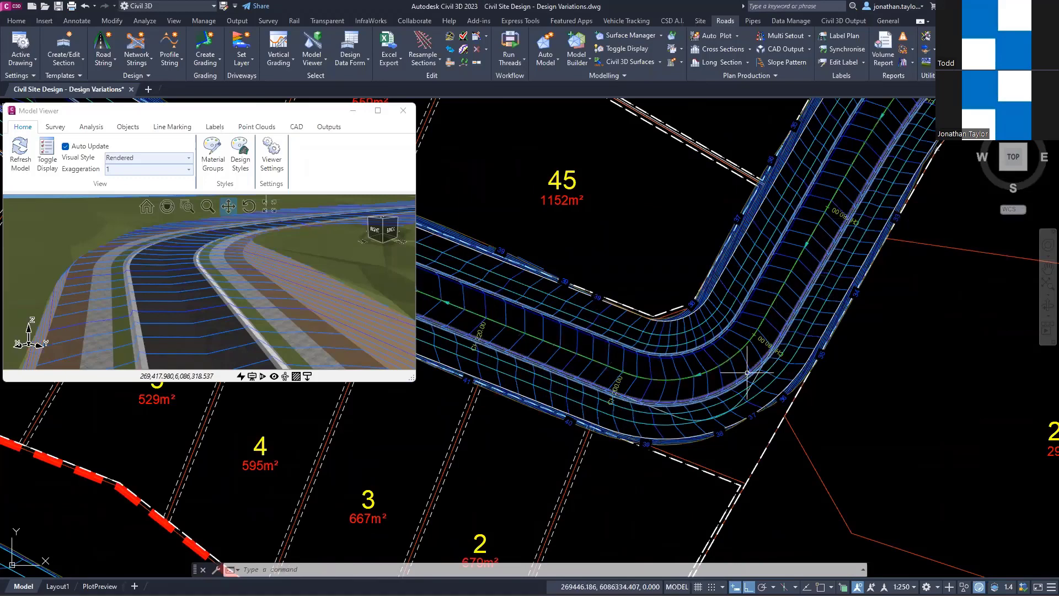
mouse_move(747, 373)
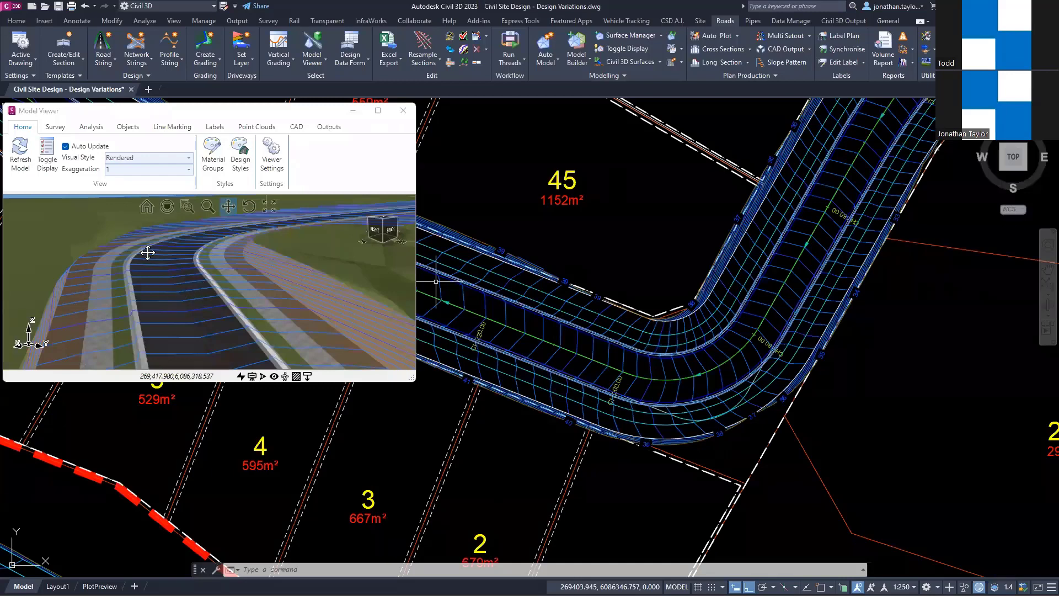
scroll(147, 248, down, 1)
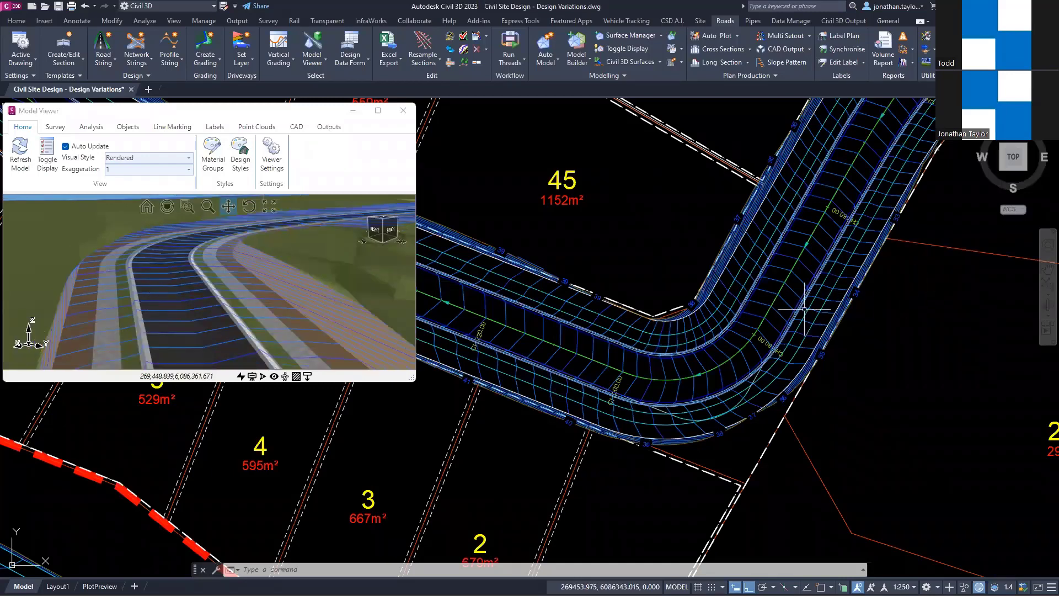
scroll(757, 353, up, 2)
middle_drag(830, 283, 774, 225)
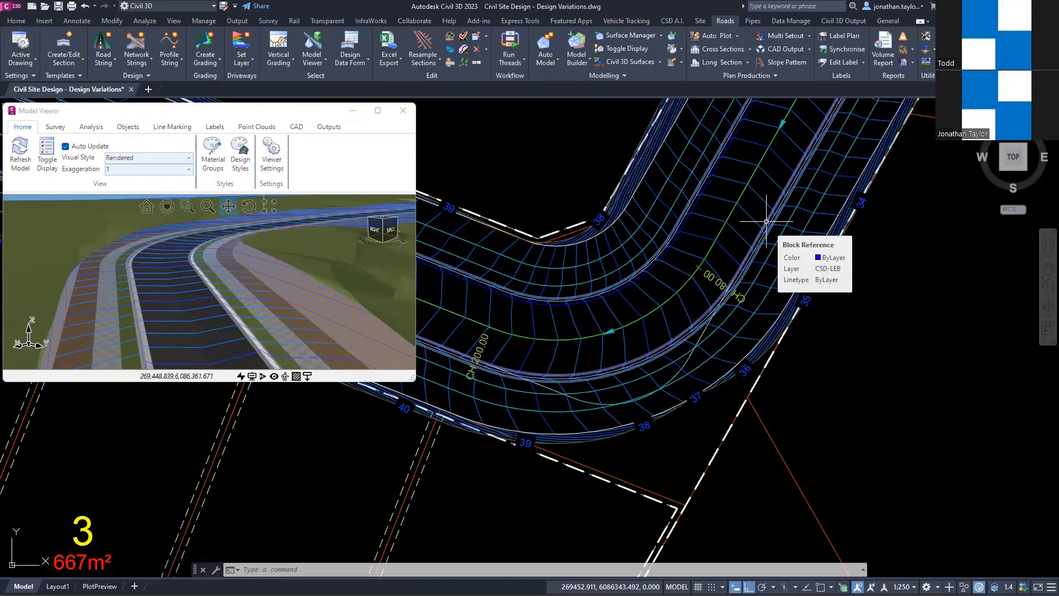
click(766, 221)
middle_drag(771, 199, 771, 242)
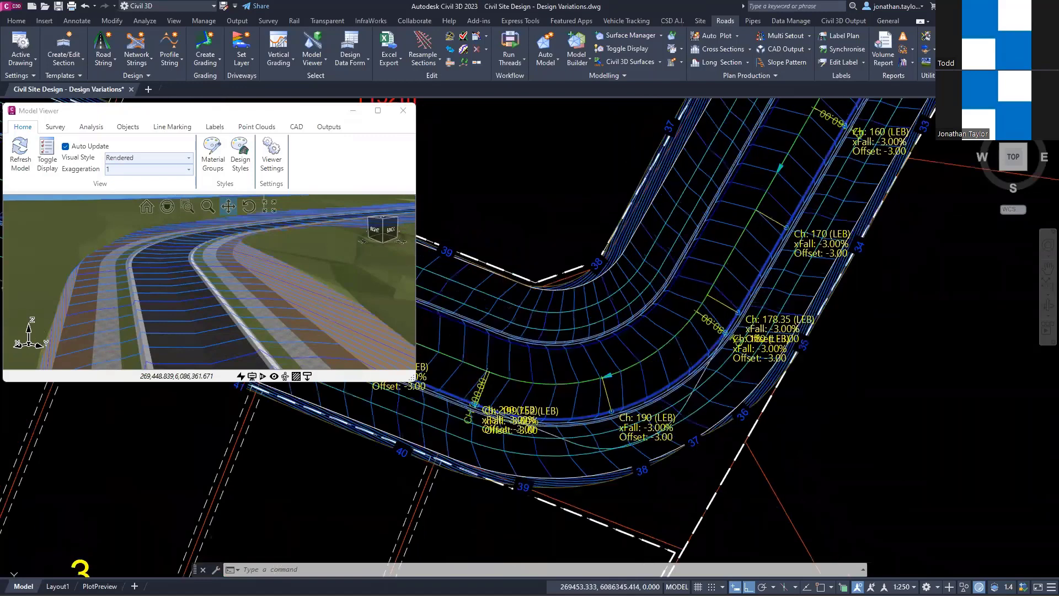
right_click(786, 231)
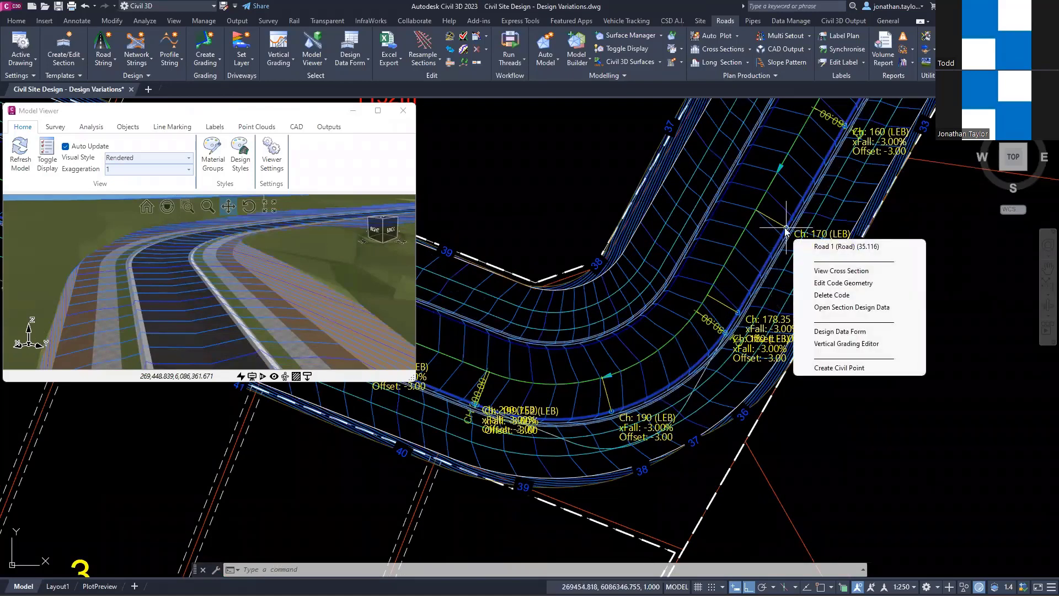
click(841, 270)
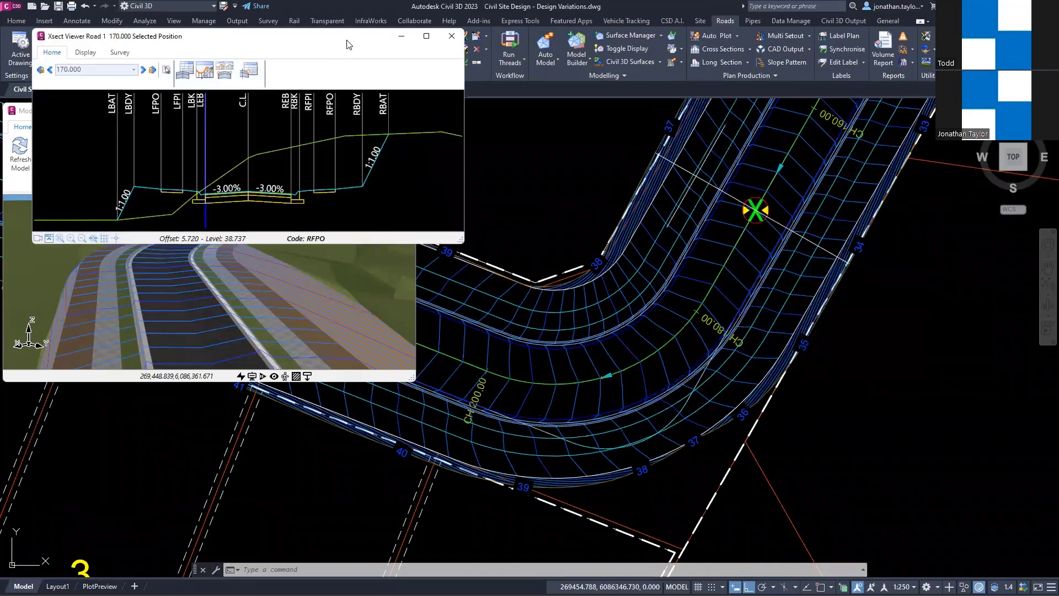
drag(348, 45, 344, 359)
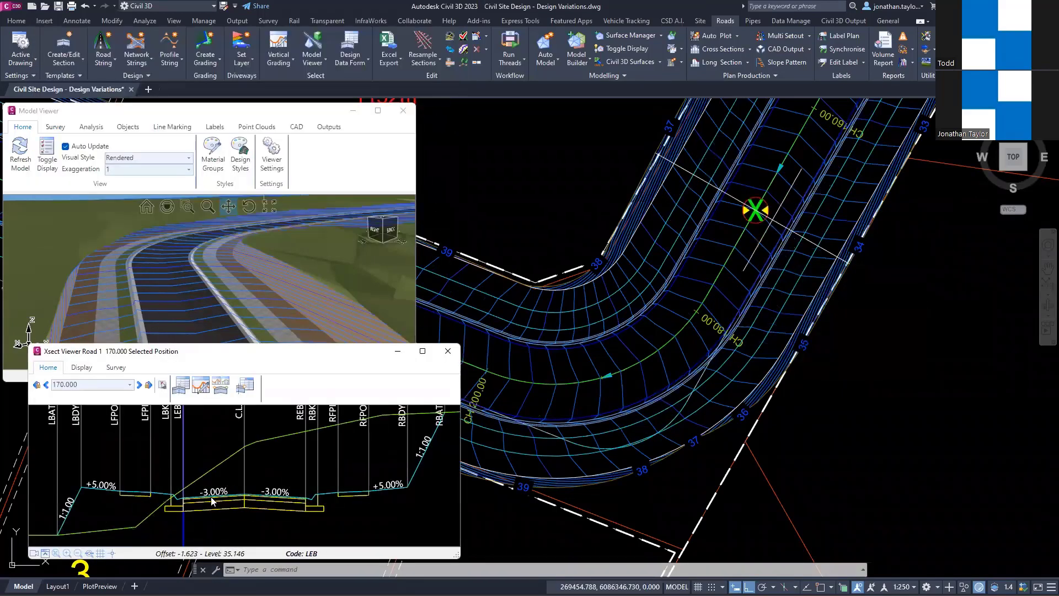
Step: Step the Road 1 cross section back from chainage 170 to chainage 150
key(ctrl)
key(ctrl)
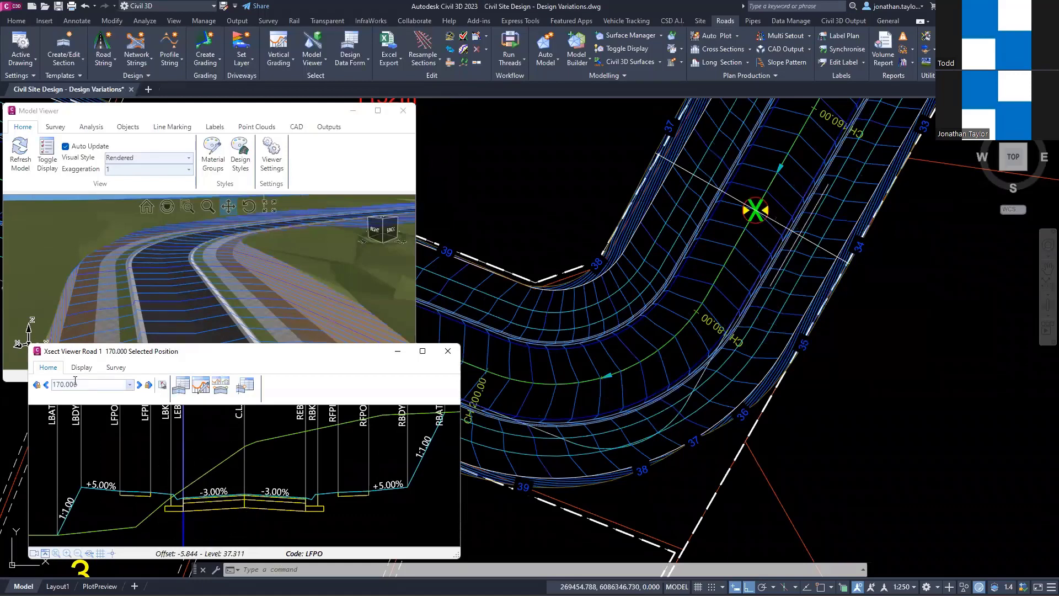
key(ctrl)
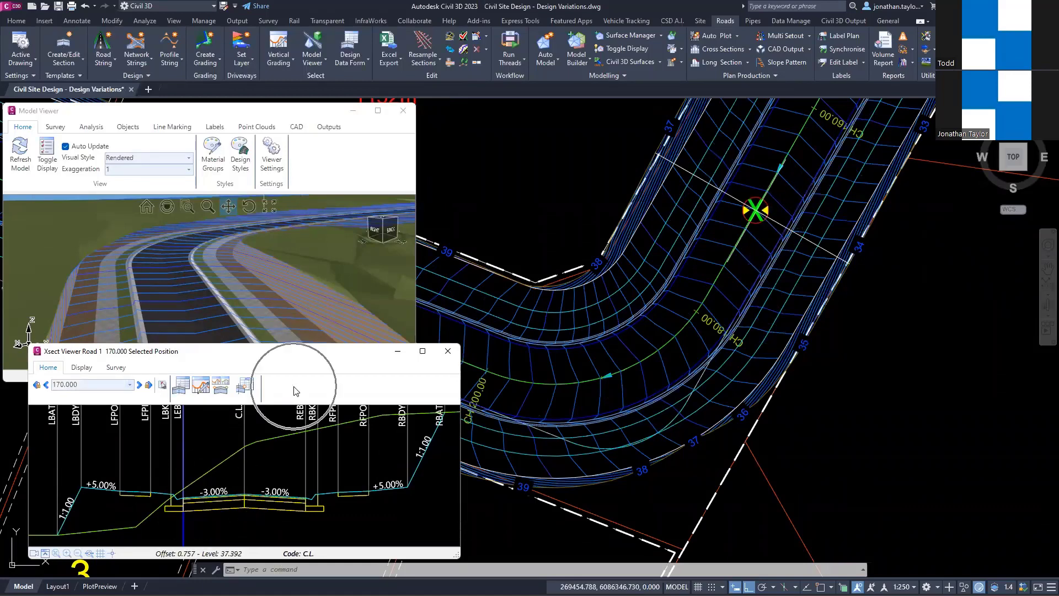
key(Left)
key(ctrl)
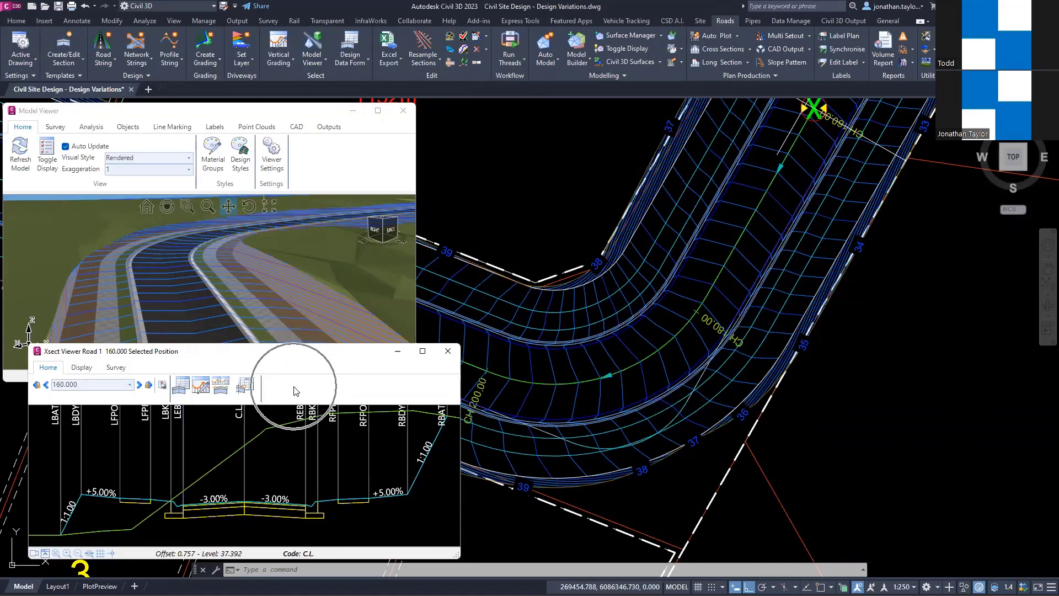
key(Left)
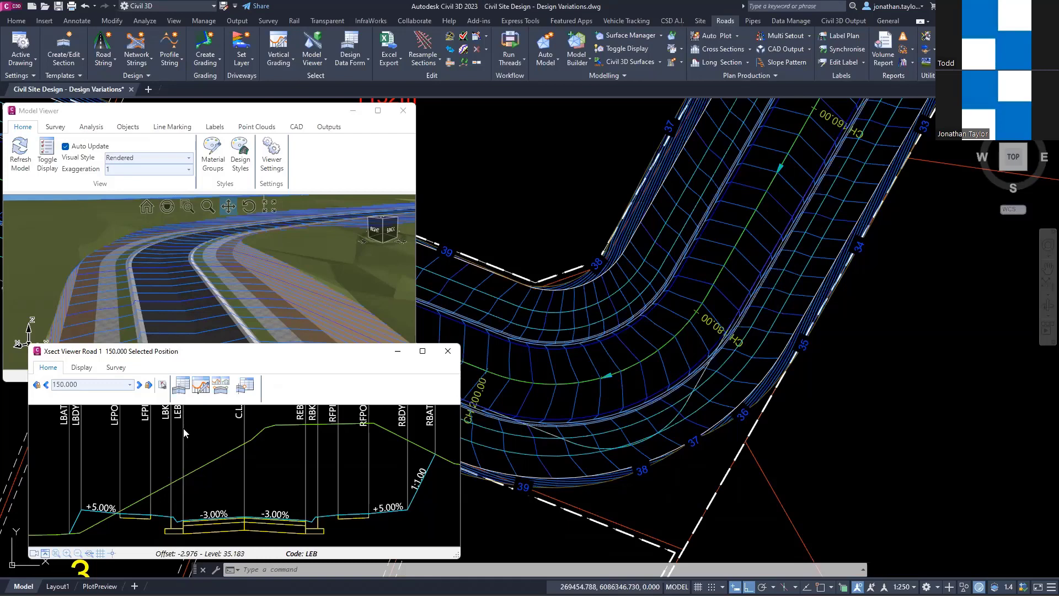
key(ctrl)
Step: Start a Vary Section Slope and Width variation on the LEB code from chainage 150 to 170
right_click(185, 431)
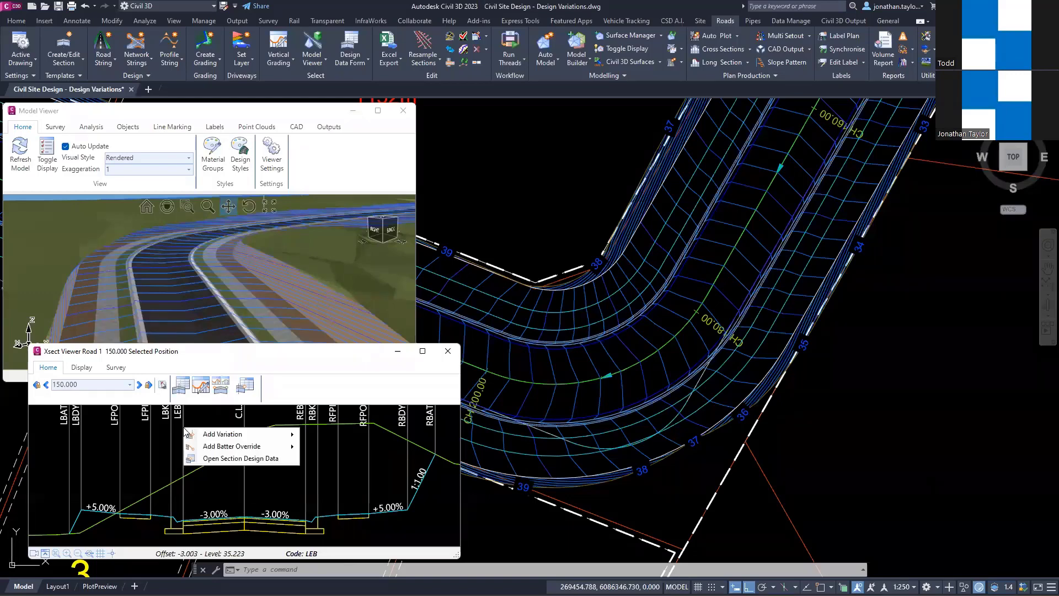
mouse_move(260, 434)
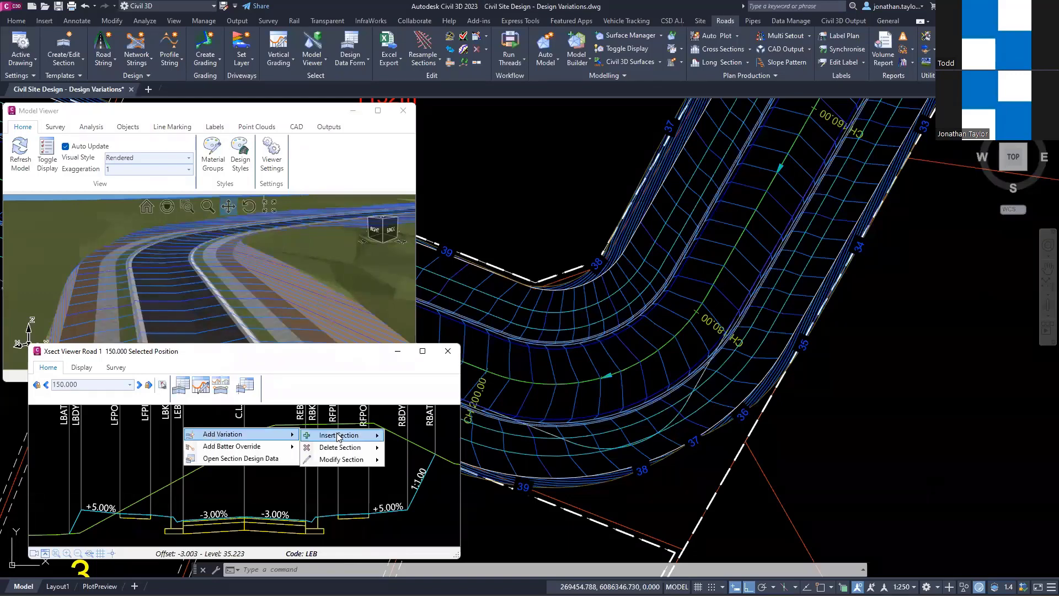
mouse_move(339, 437)
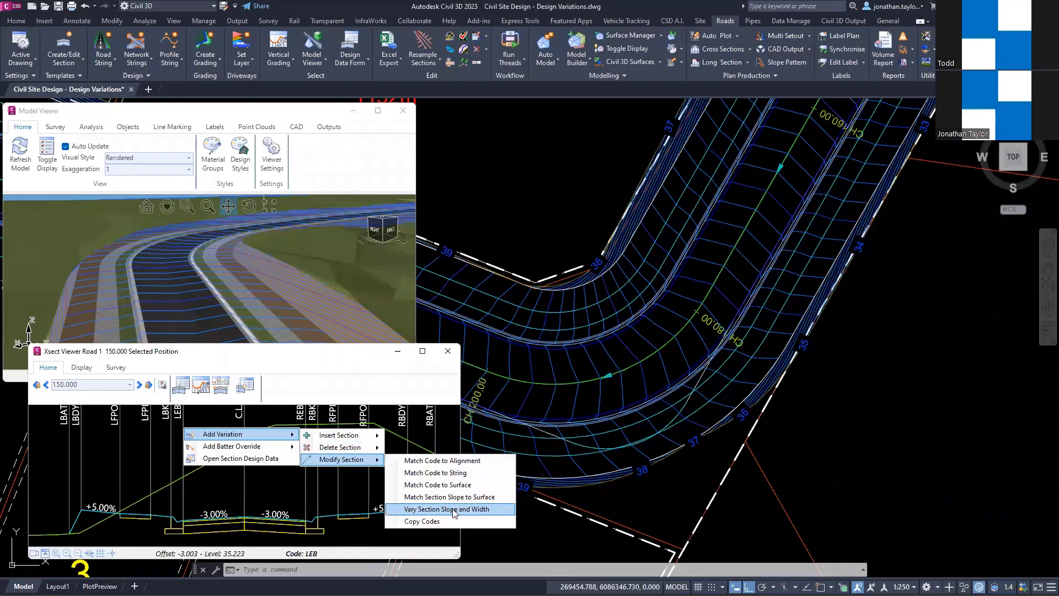
click(453, 510)
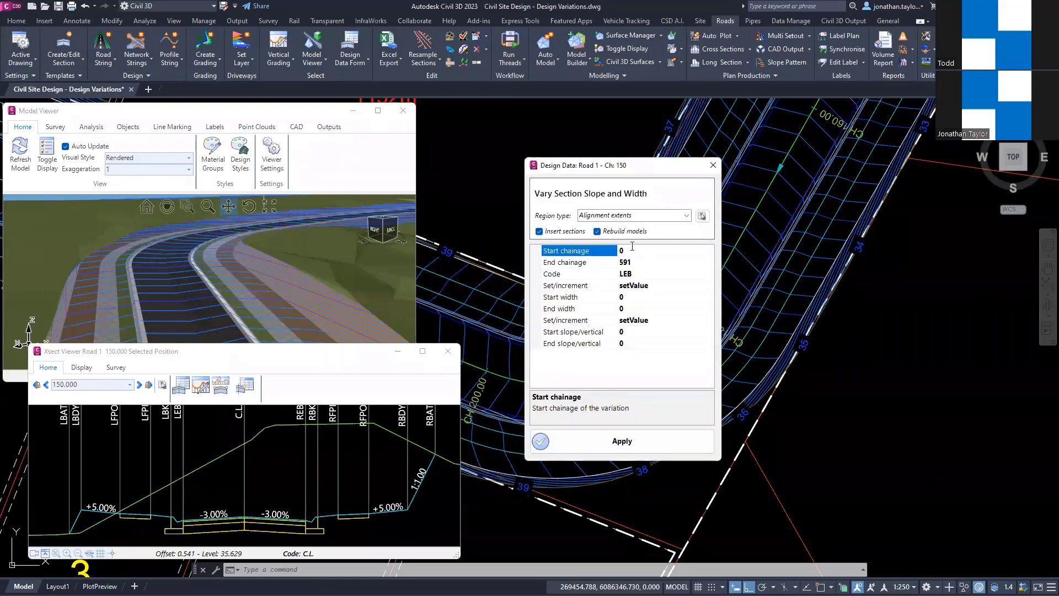
click(630, 251)
key(Tab)
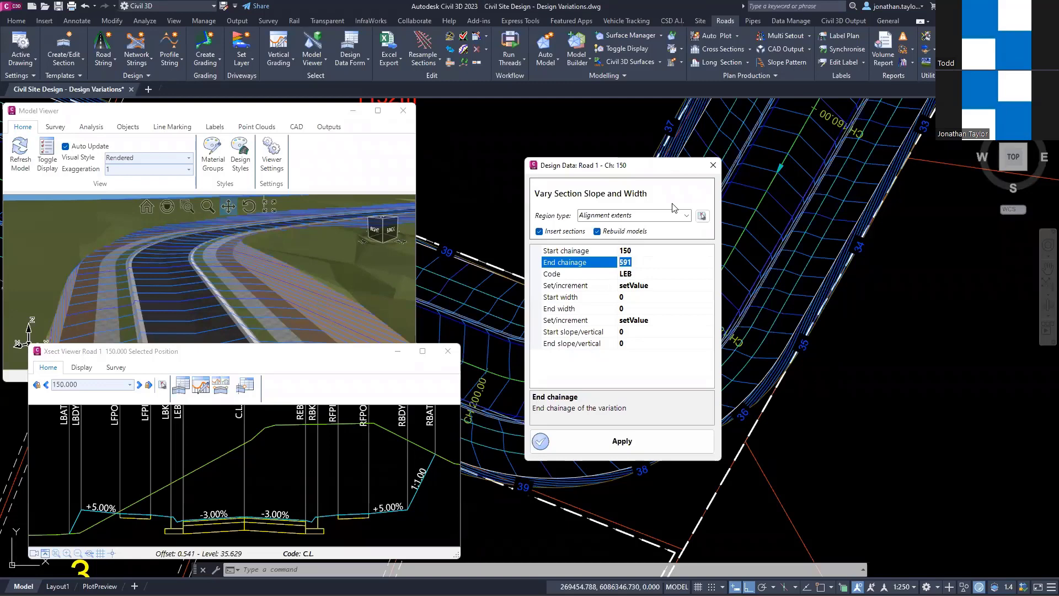
text(170)
click(697, 285)
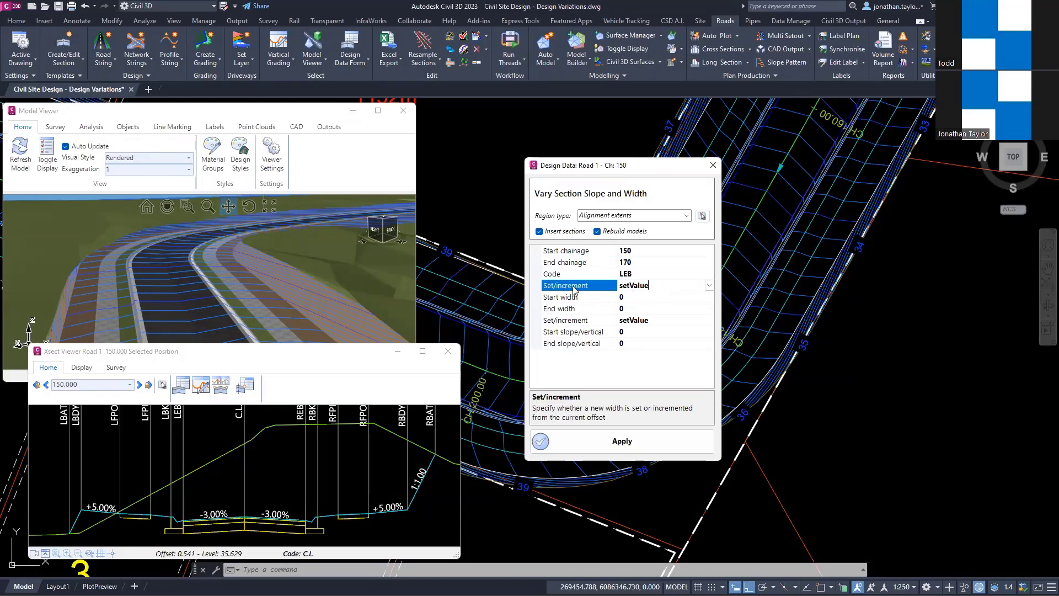
Step: Set the width mode to incrementValue with start and end widths of 0, keeping the slope mode at setValue
click(628, 301)
click(631, 307)
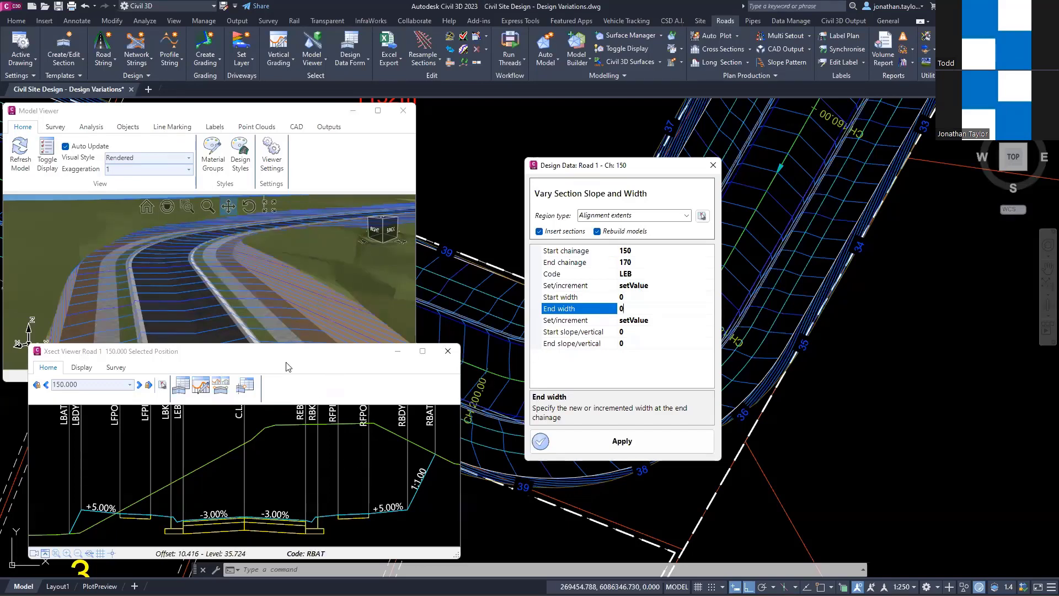
click(639, 298)
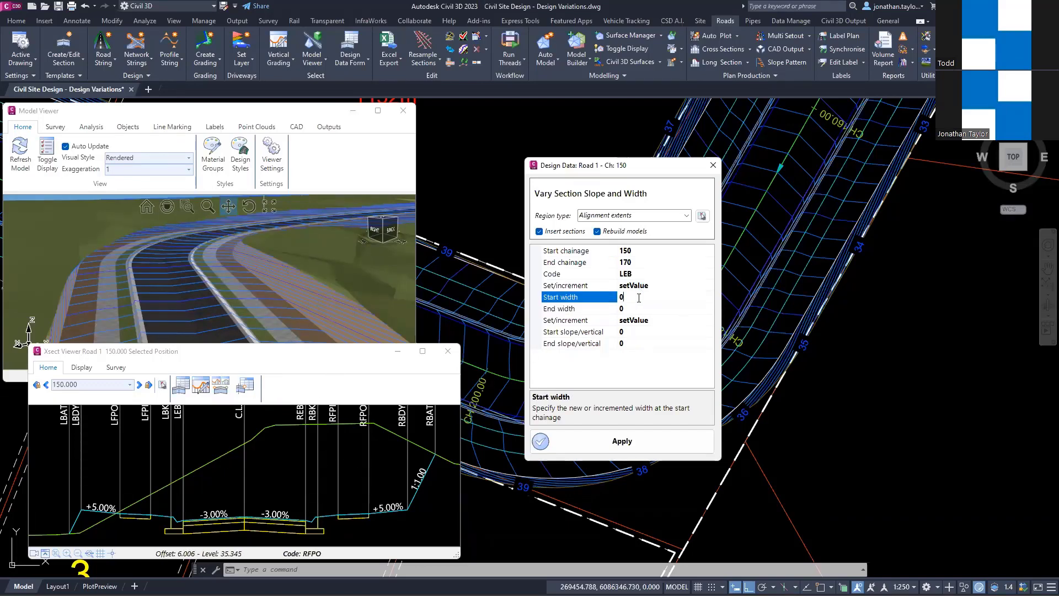
click(703, 287)
click(710, 285)
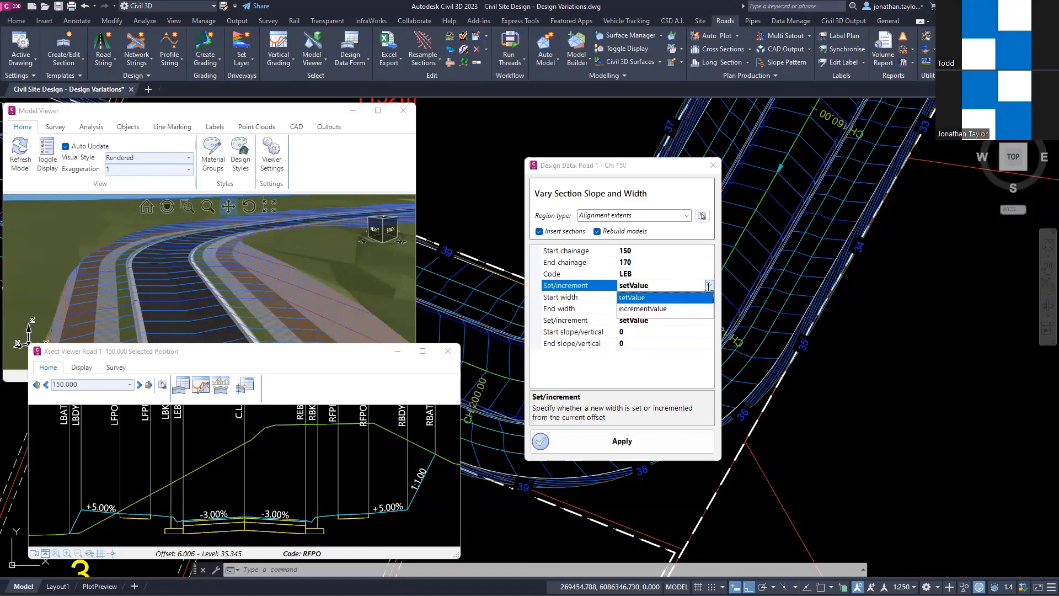
click(664, 309)
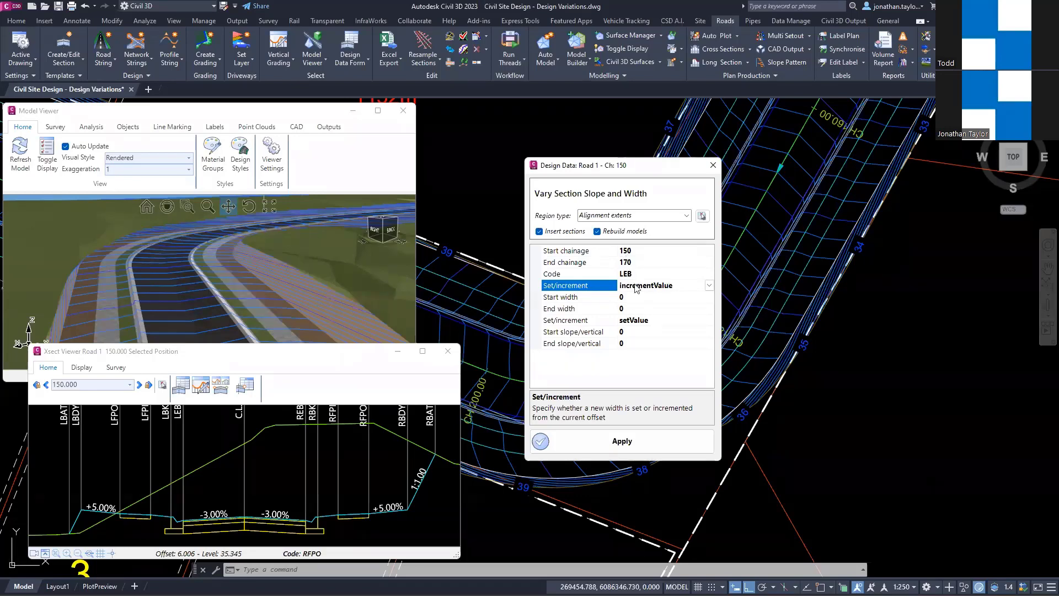
click(673, 320)
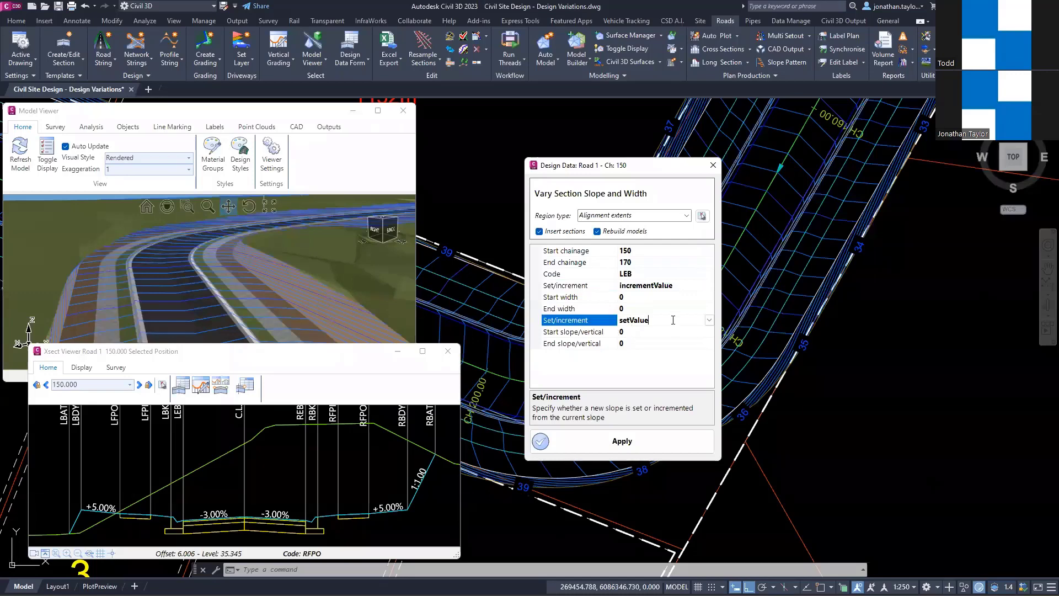
click(708, 321)
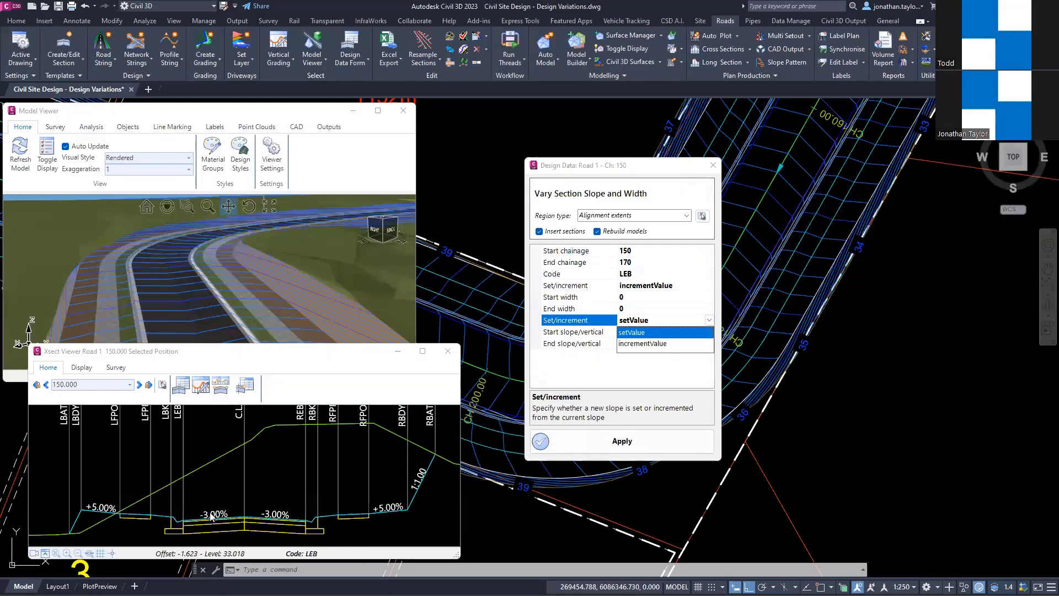
click(596, 369)
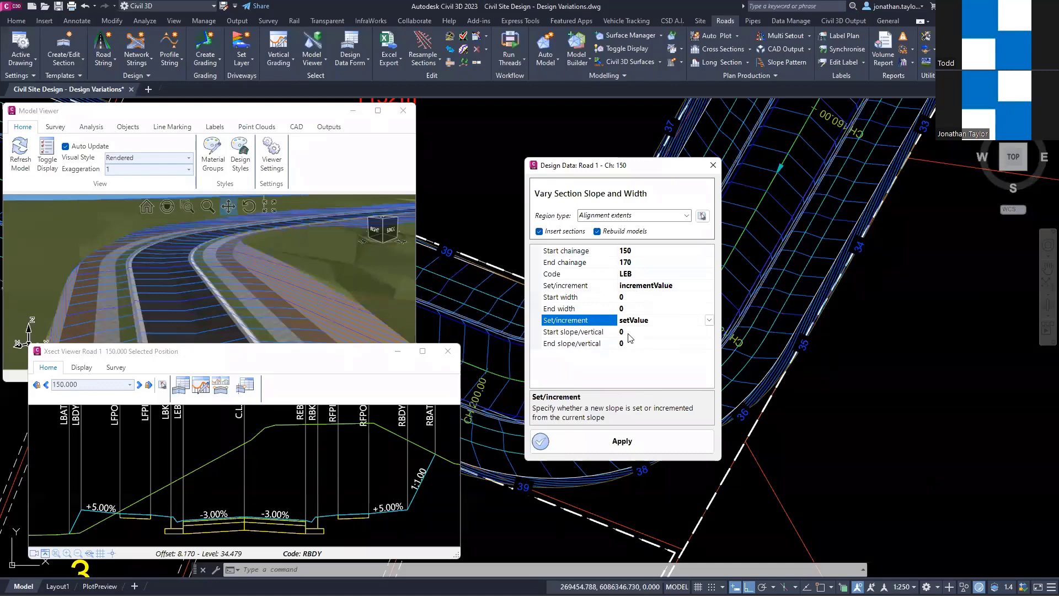
Step: Examine the slopes and vertical distances of the legs in the Local Road - 6m template, and close it without changes
key(ctrl)
click(76, 47)
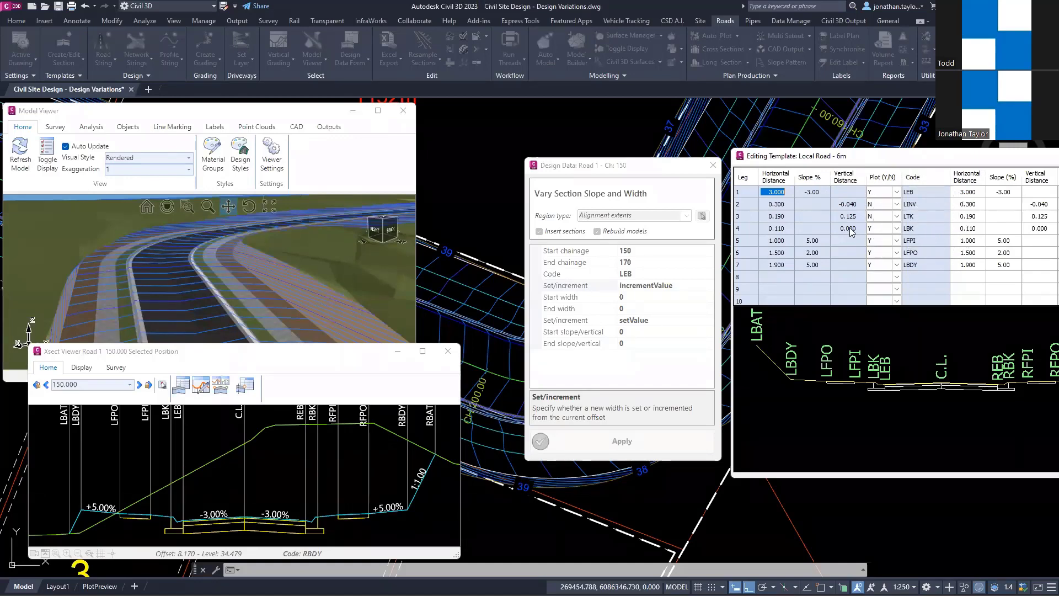
key(ctrl)
key(ctrl)
key(ctrl)
key(ctrl)
key(ctrl)
key(ctrl)
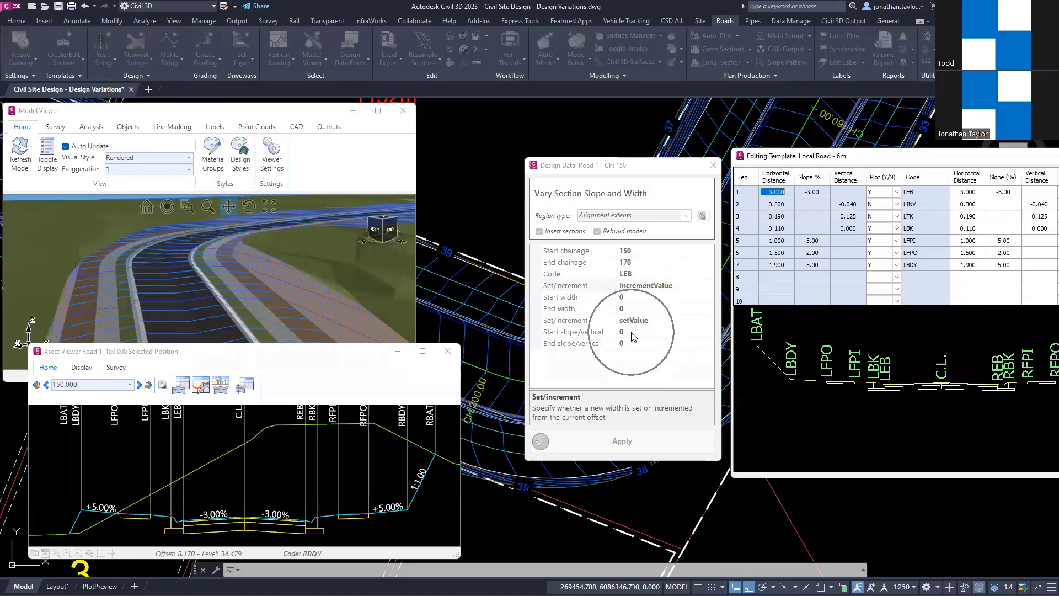
key(ctrl)
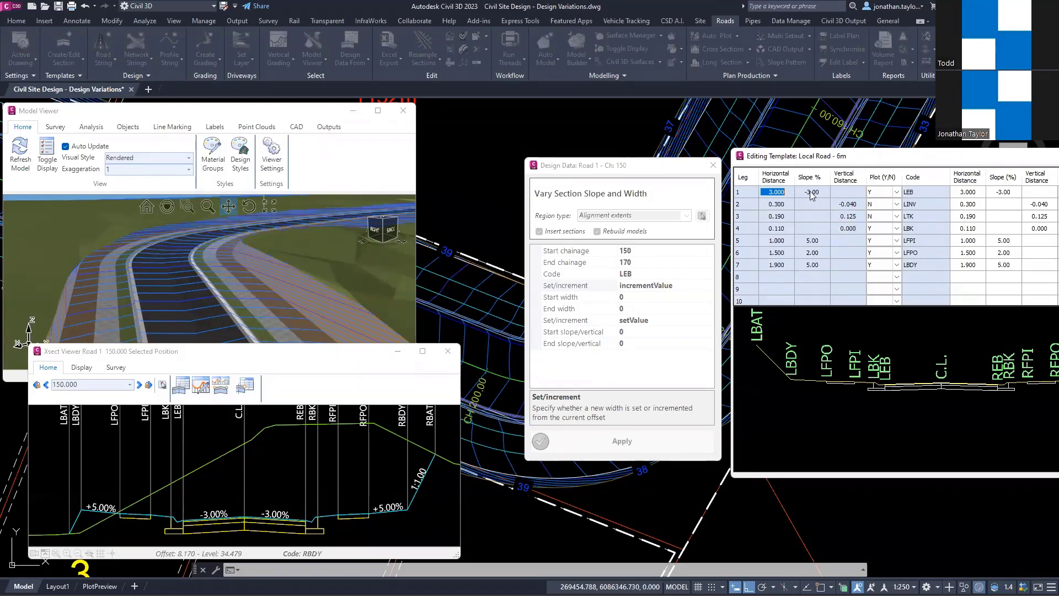
double_click(739, 158)
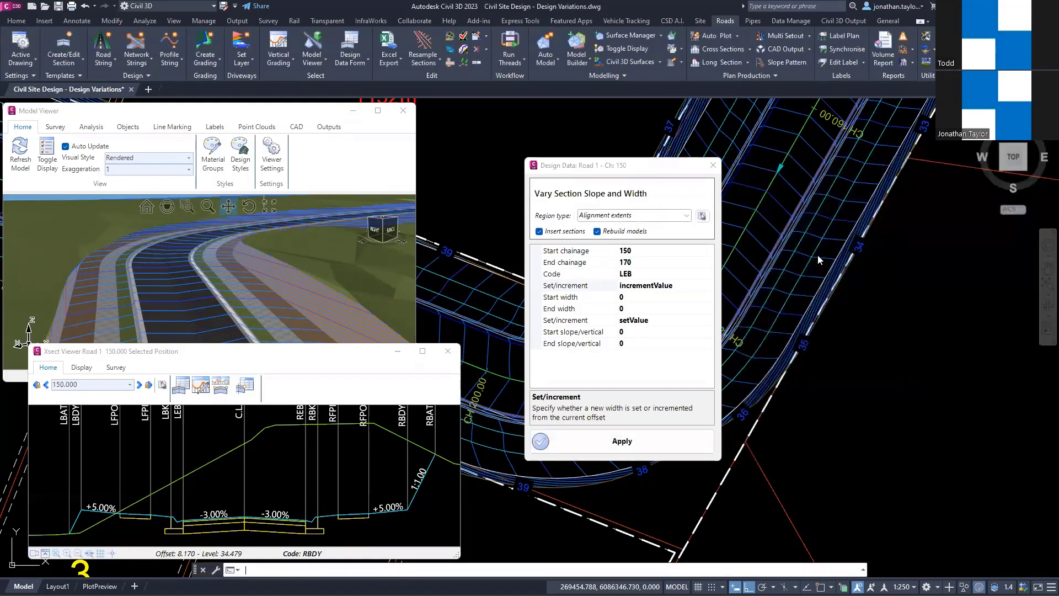
Step: Set the LEB variation's start slope to -3 and end slope to 3, and apply it to the road
click(641, 331)
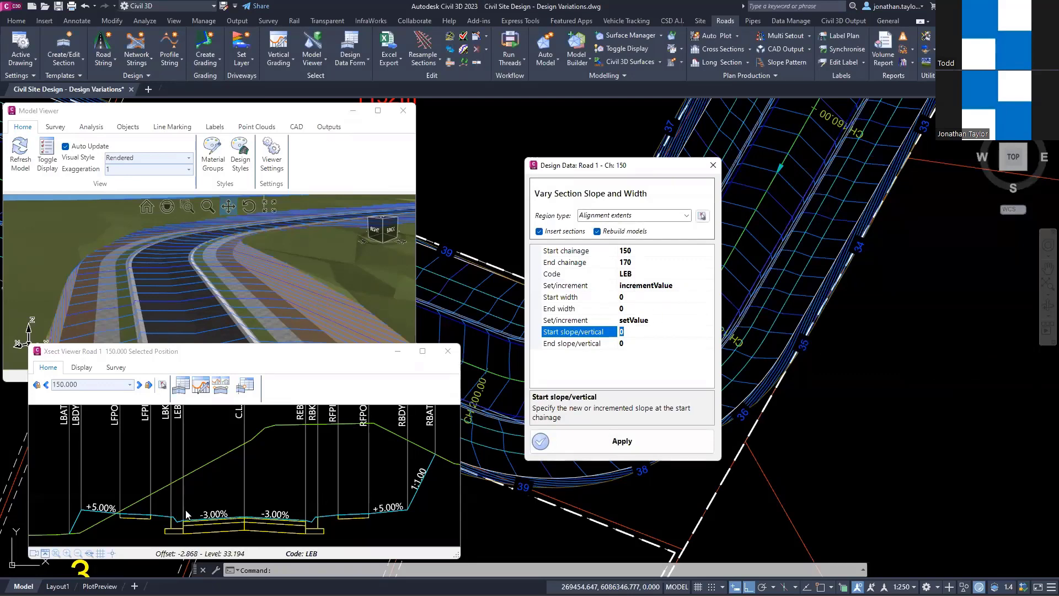
text(-3)
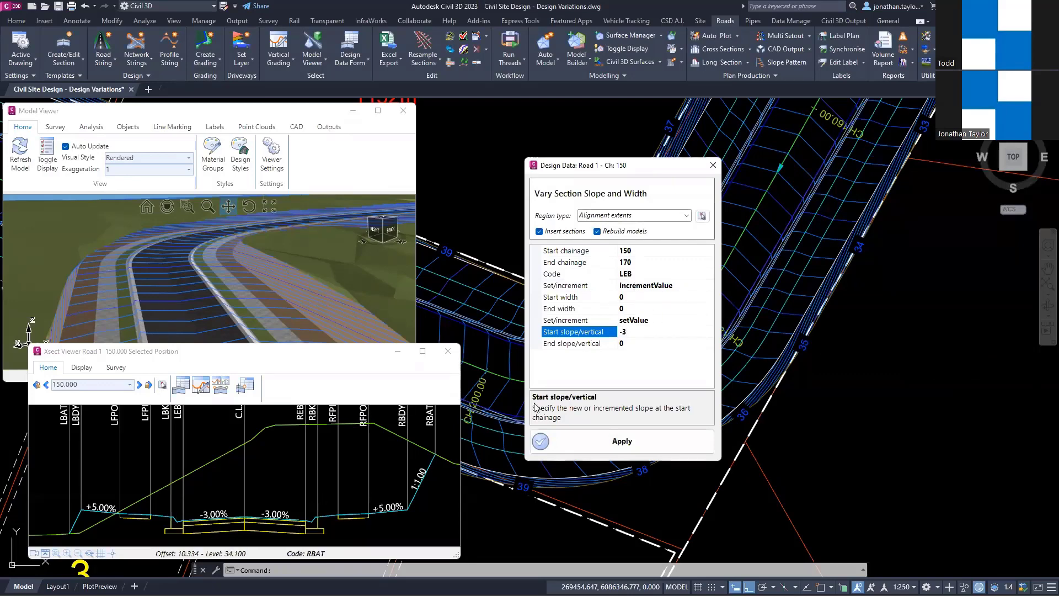
click(629, 344)
drag(630, 343, 615, 343)
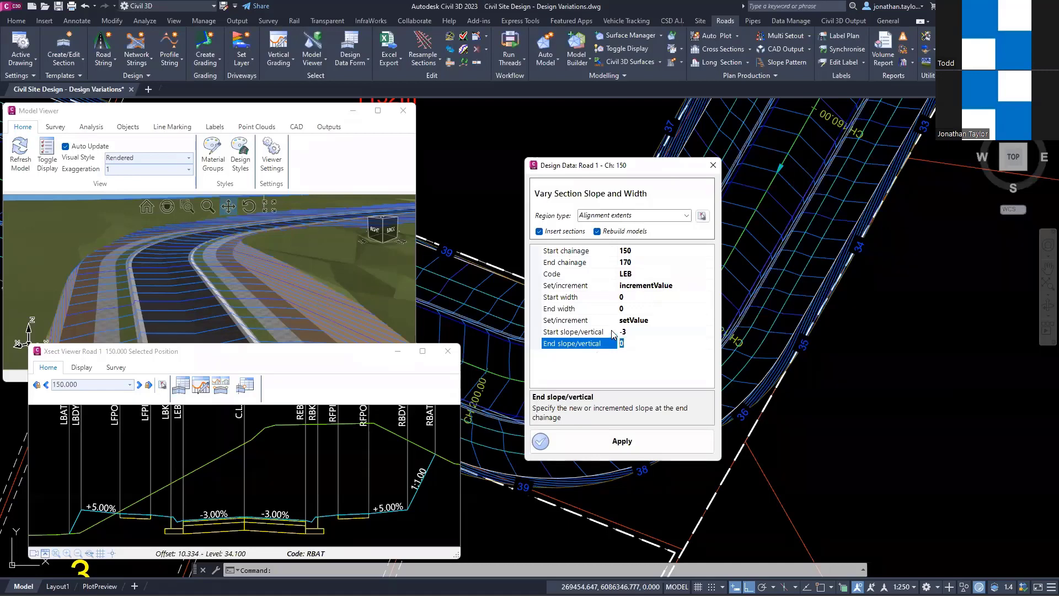
text(3)
click(624, 342)
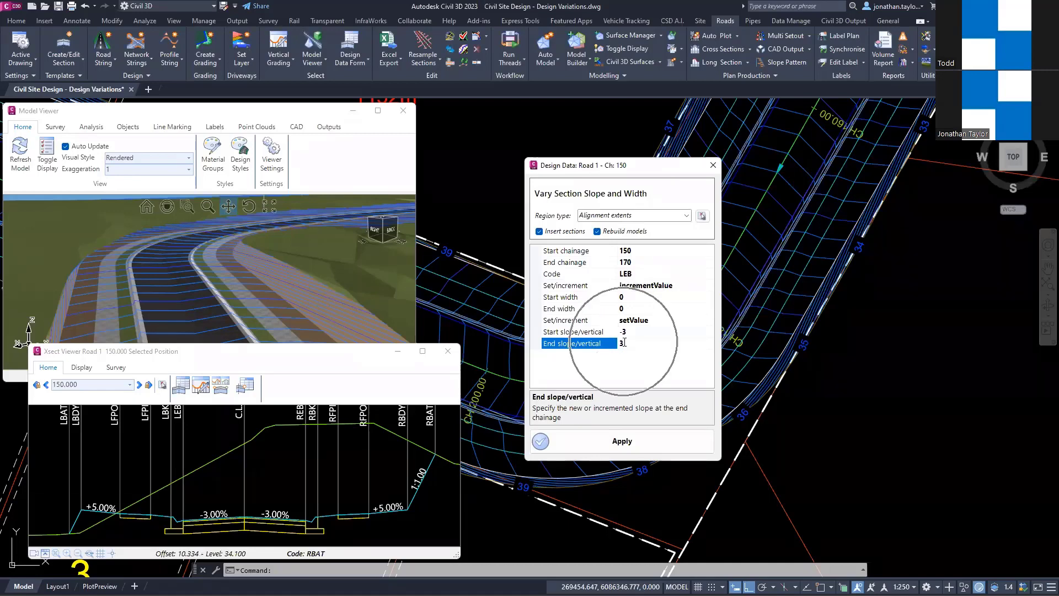
click(619, 441)
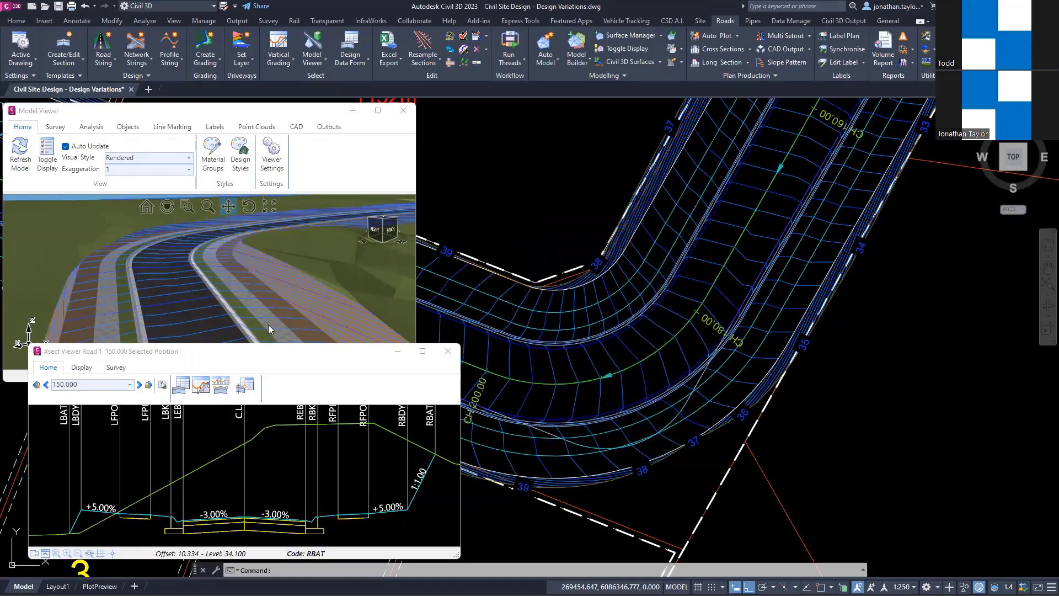
Step: Step through the Road 1 cross sections from chainage 150 to 178.35 to examine the left lane's crossfall transition
click(301, 393)
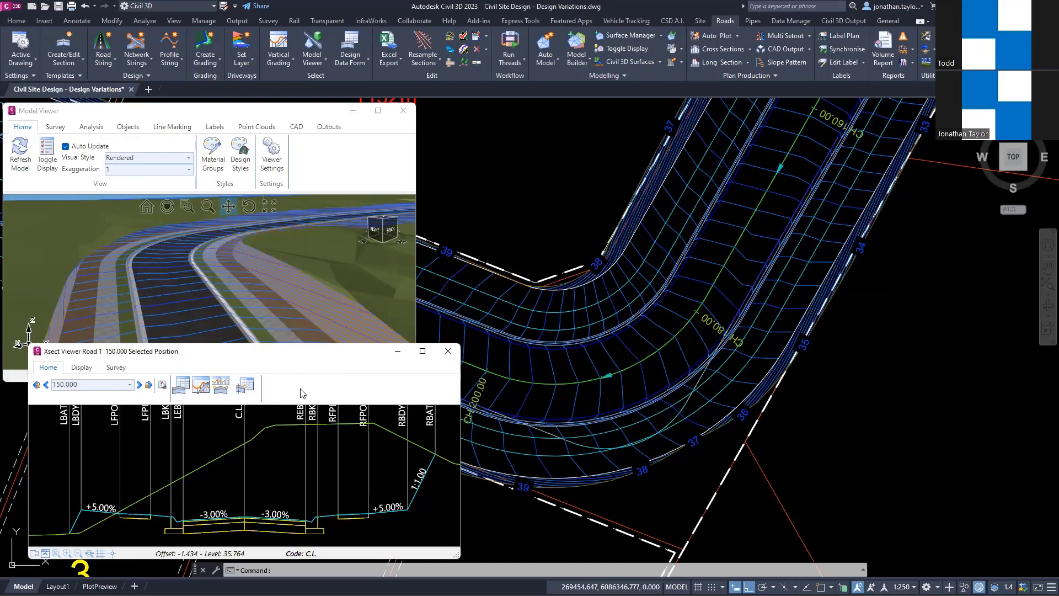
scroll(302, 393, up, 1)
scroll(302, 392, down, 2)
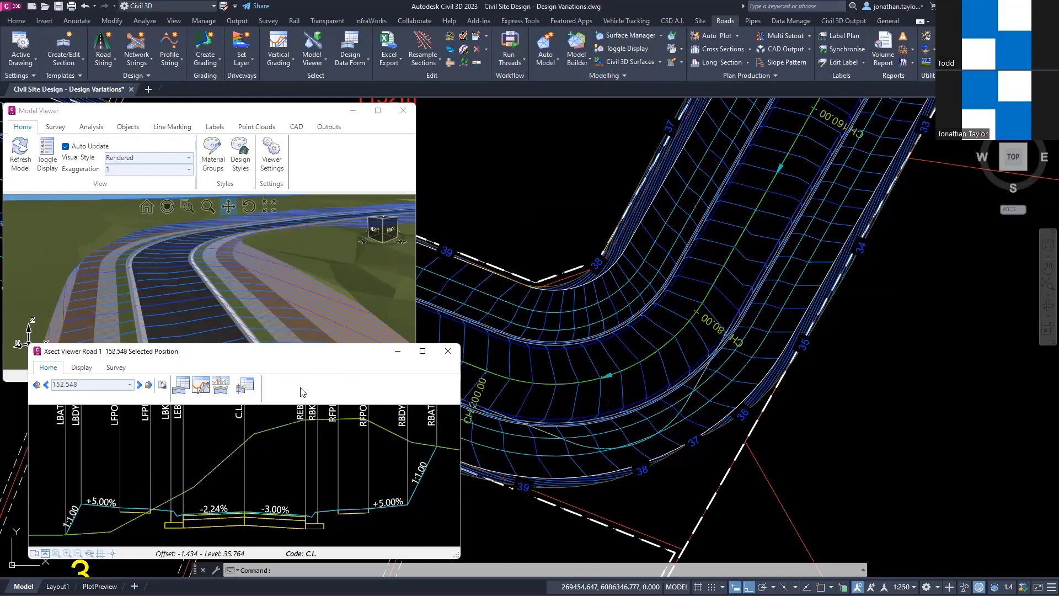
scroll(301, 393, down, 1)
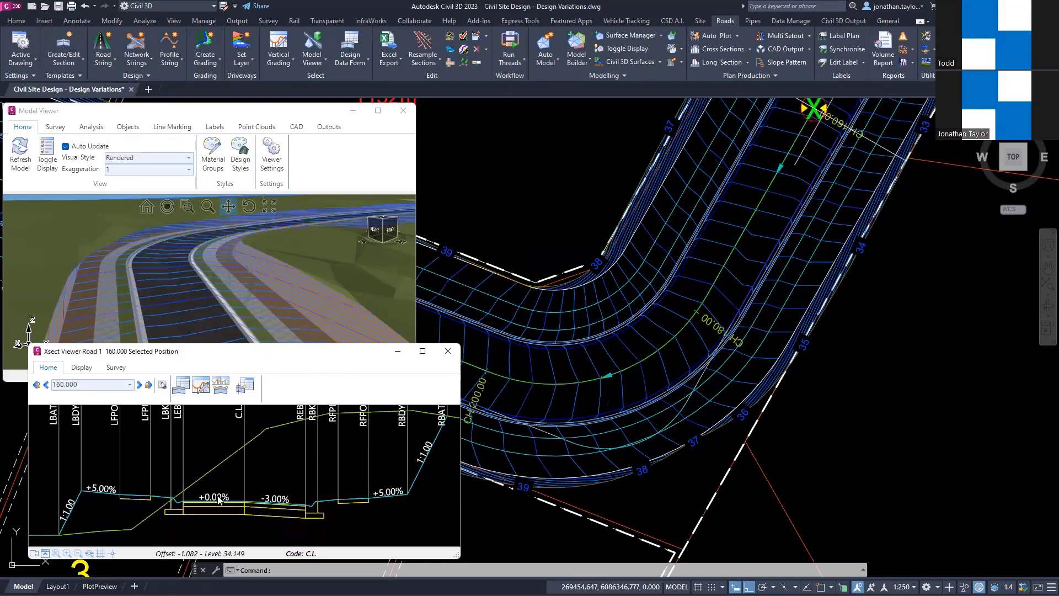
scroll(173, 517, down, 1)
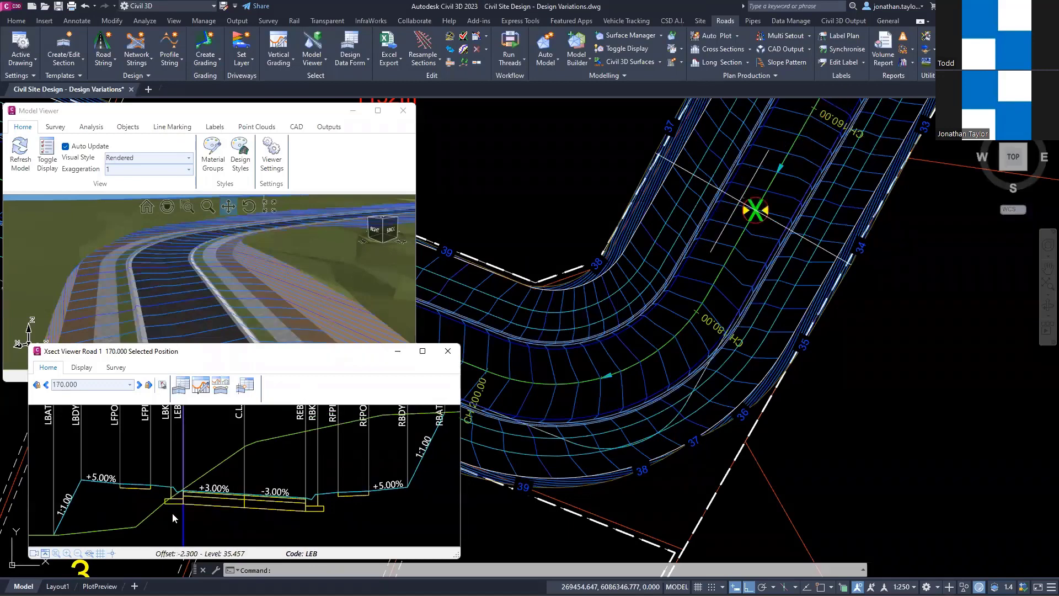
key(ctrl)
key(ctrl)
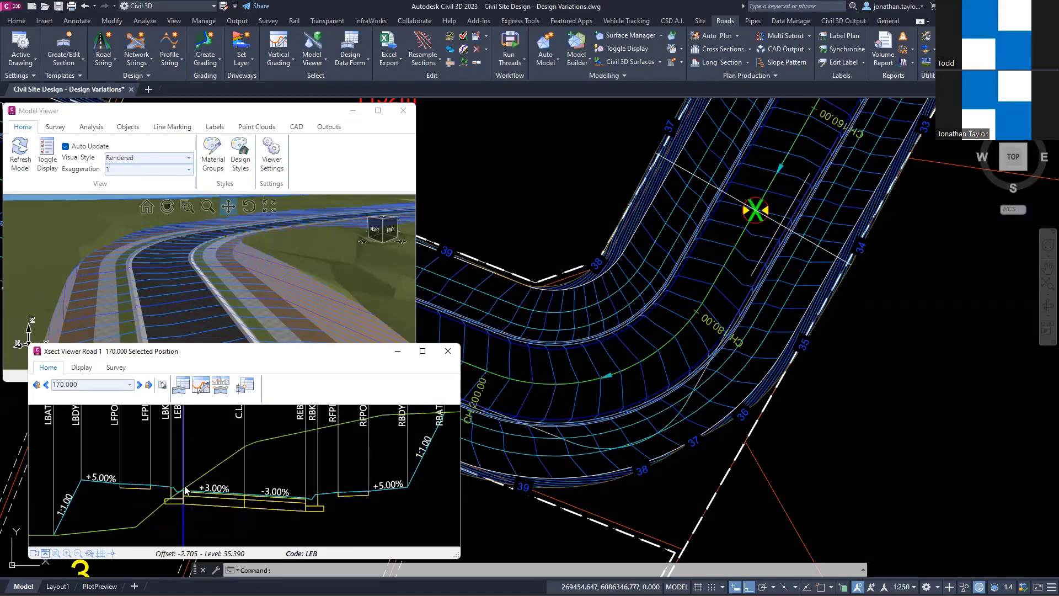
scroll(310, 387, down, 1)
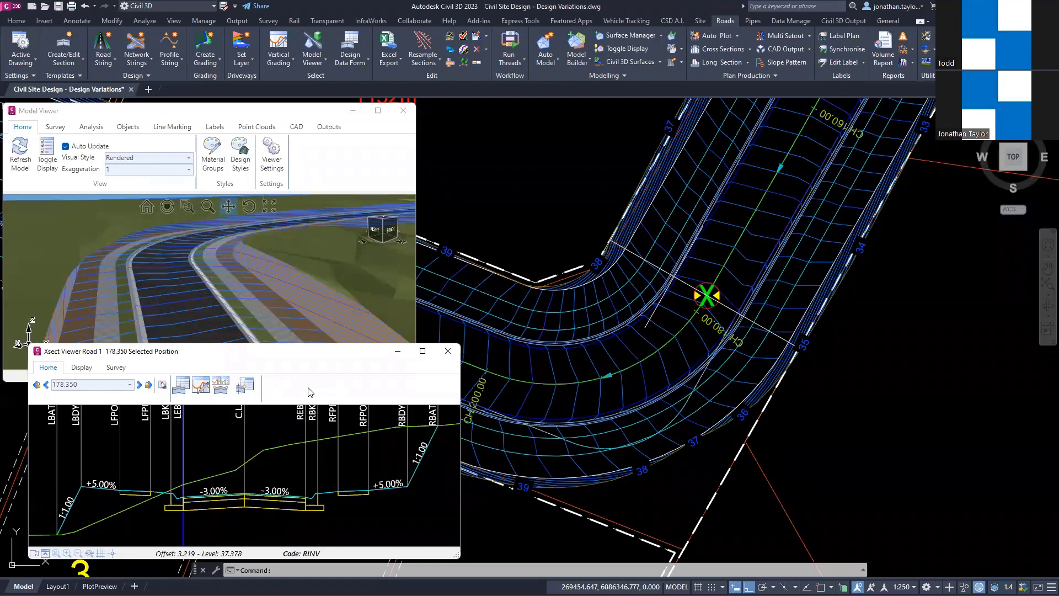
Step: Open the section design data from the cross section at chainage 178.35, and browse the neighbouring sections' variations, ending at chainage 170
right_click(191, 419)
mouse_move(246, 428)
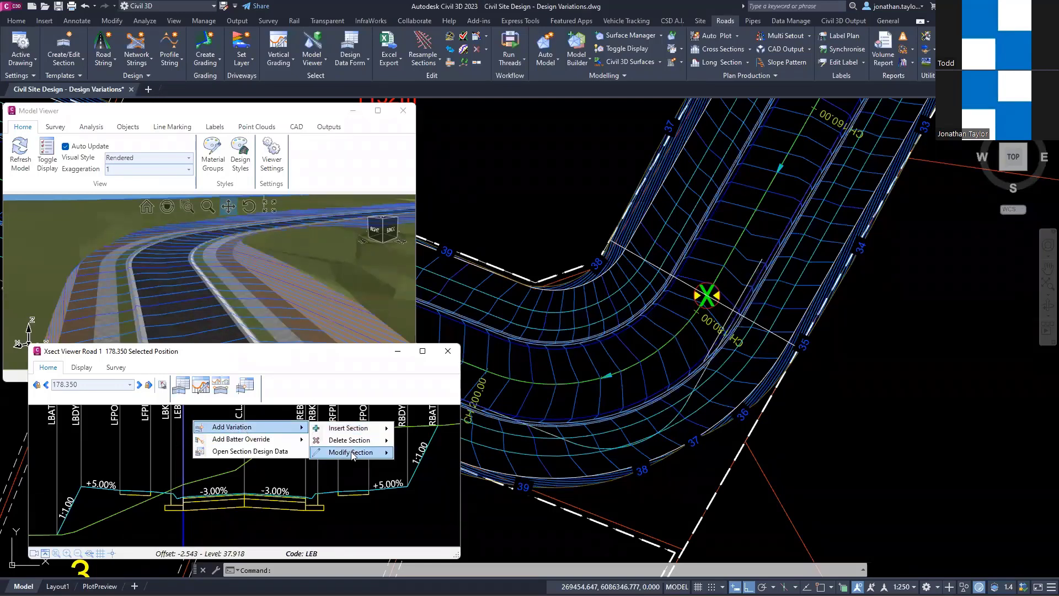
click(241, 451)
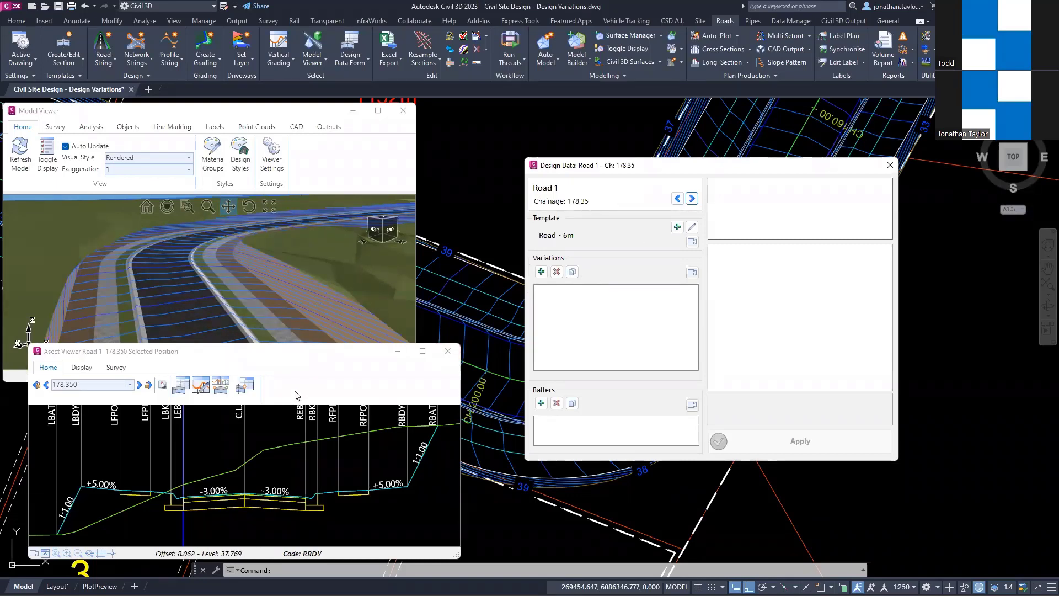
key(ctrl)
key(Left)
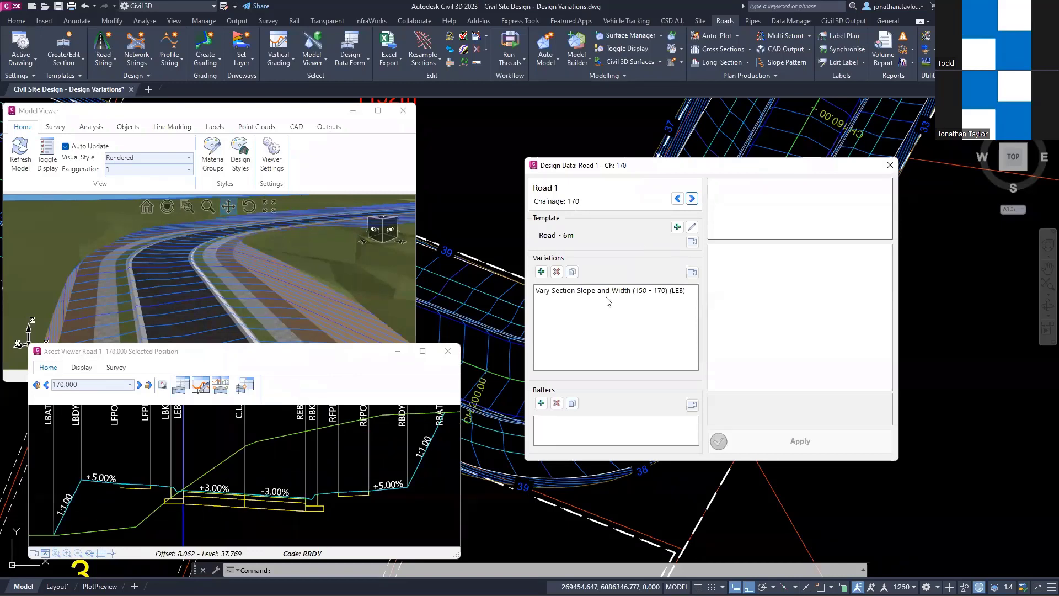
key(ctrl)
key(ctrl)
scroll(306, 393, down, 1)
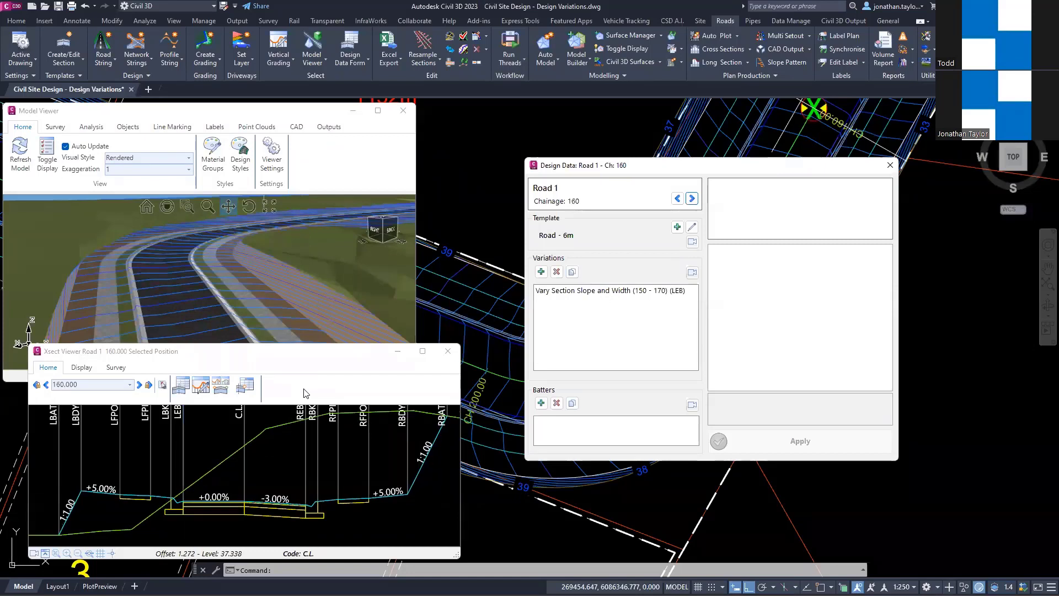
scroll(303, 393, up, 2)
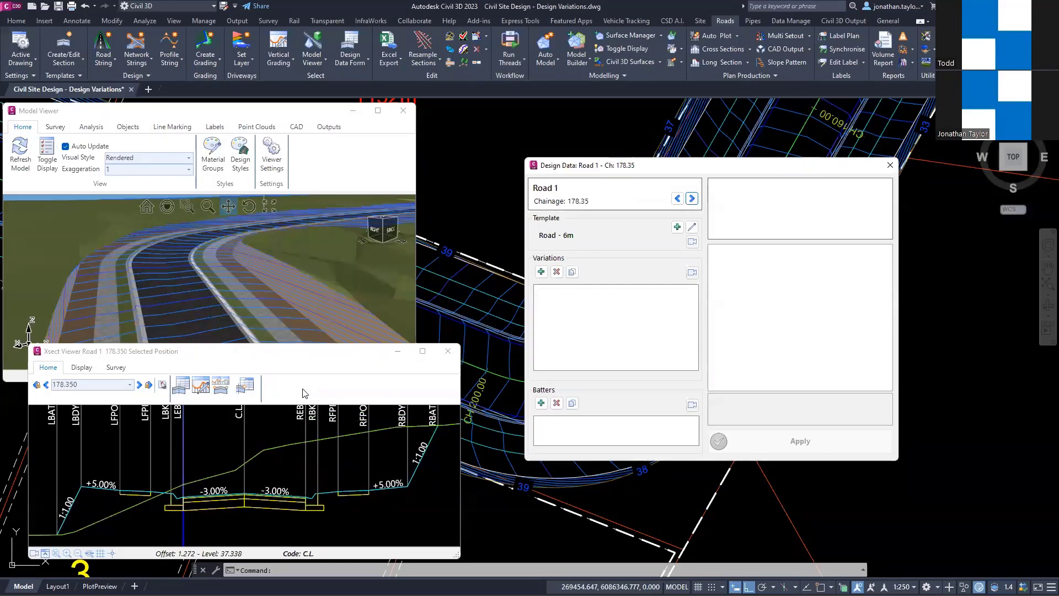
scroll(302, 393, down, 1)
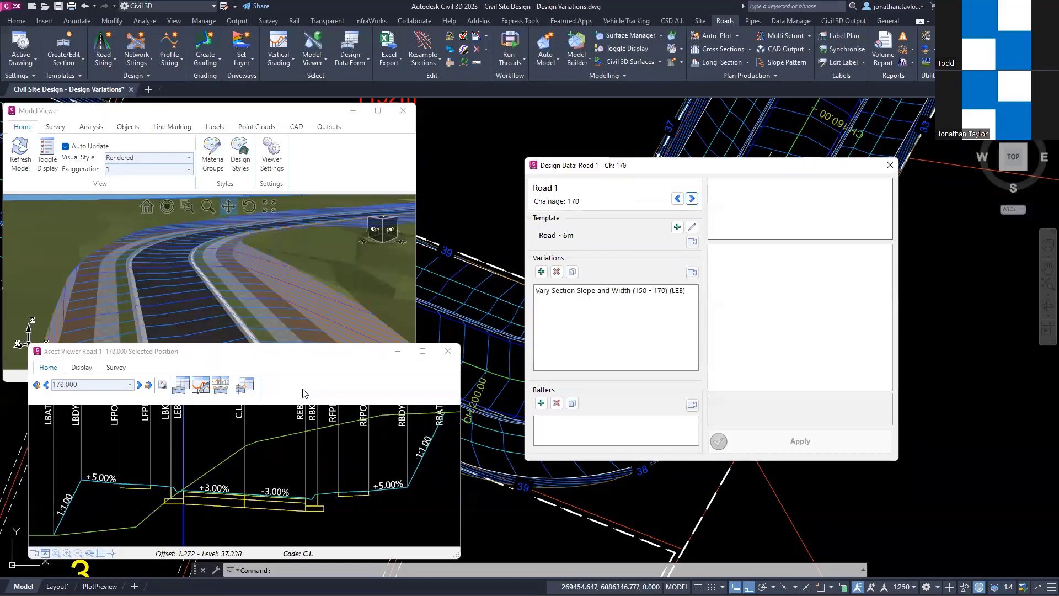
Step: Duplicate the 150–170 LEB slope and width variation, setting the copy's start chainage to 170 and end chainage to 210
click(577, 291)
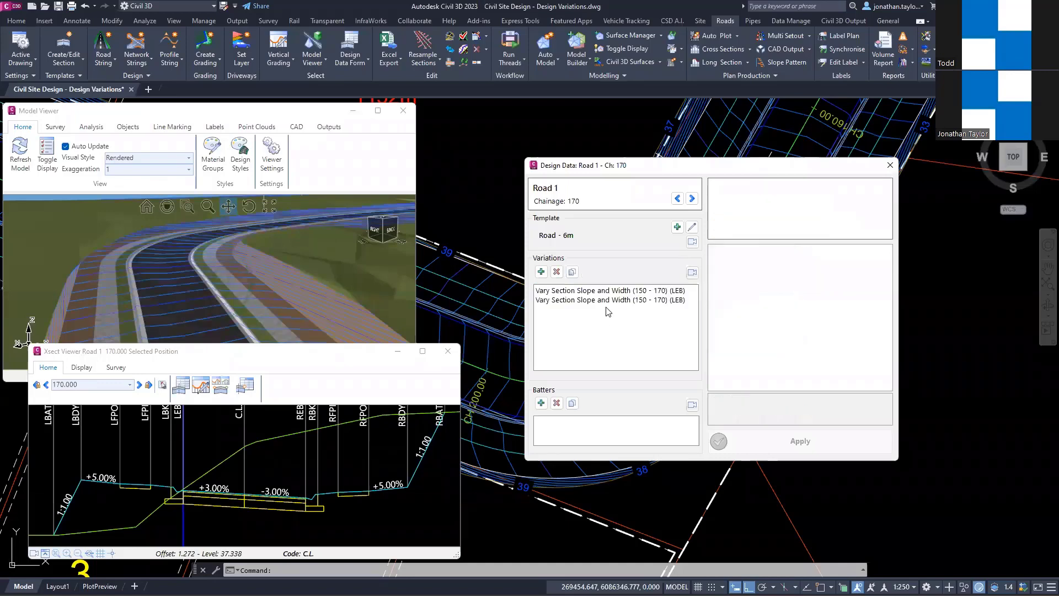
click(609, 305)
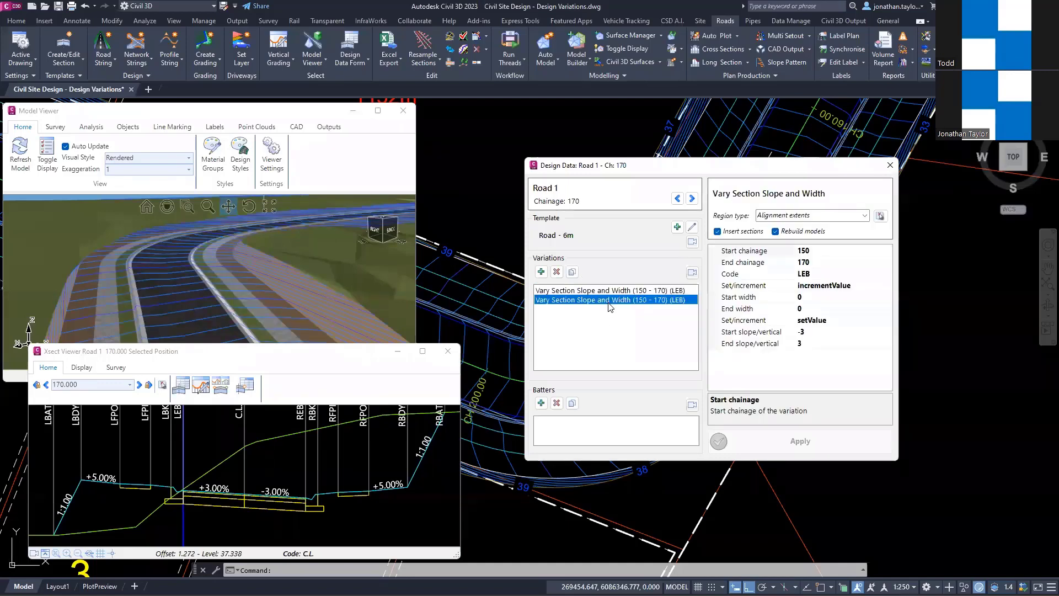
click(810, 252)
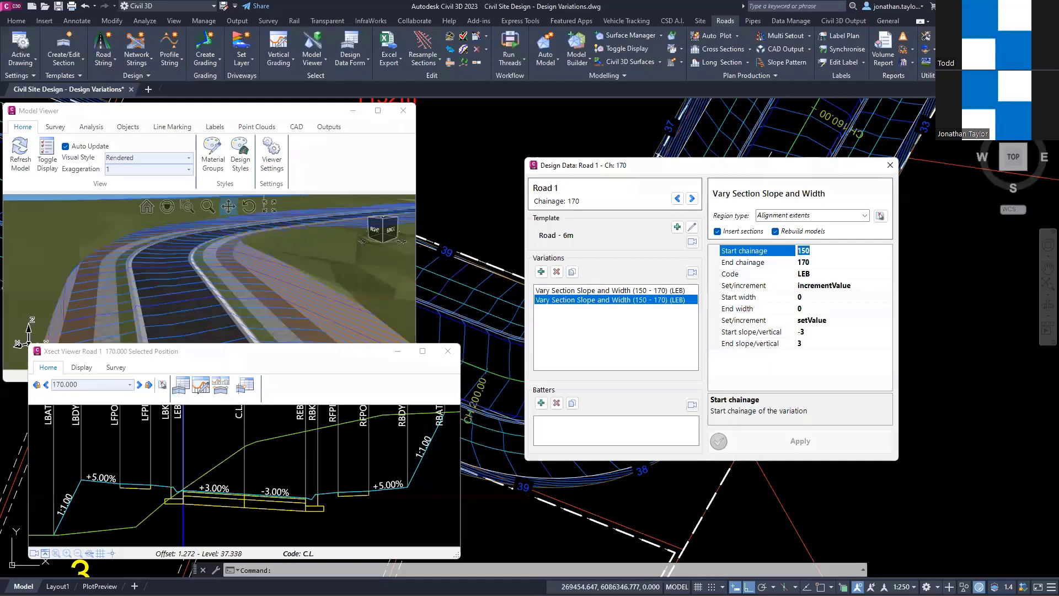
text(17)
click(808, 264)
text(2)
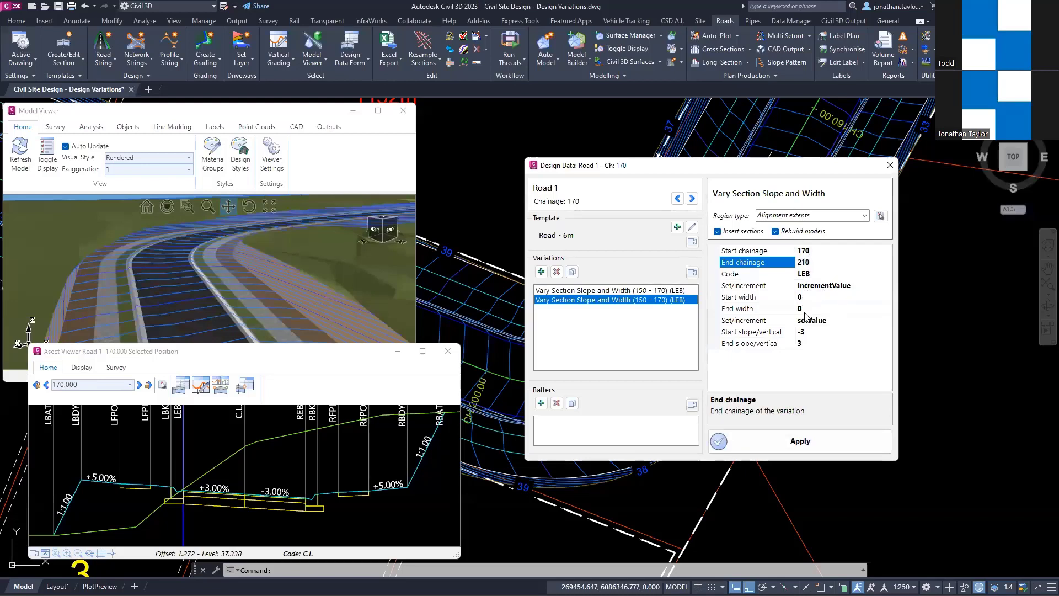
Step: Set the copied LEB variation's start slope to 3 and apply it to the road
click(807, 331)
drag(807, 332, 798, 331)
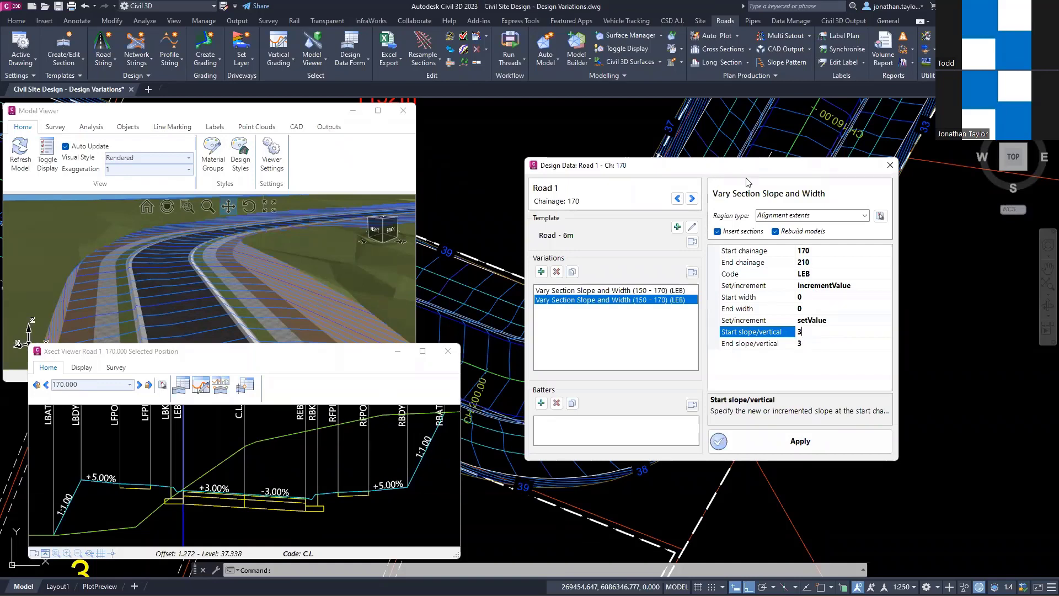
drag(714, 170, 735, 165)
click(839, 441)
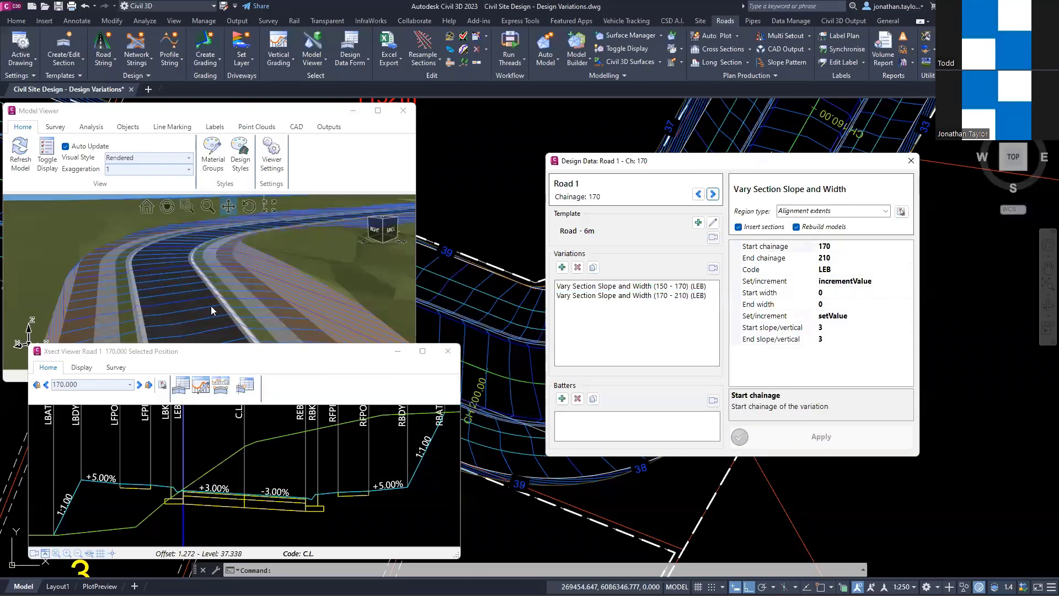
Step: Step through the cross sections between chainages 160 and 220 to check the left lane's crossfall, and return to chainage 170
click(302, 391)
key(Left)
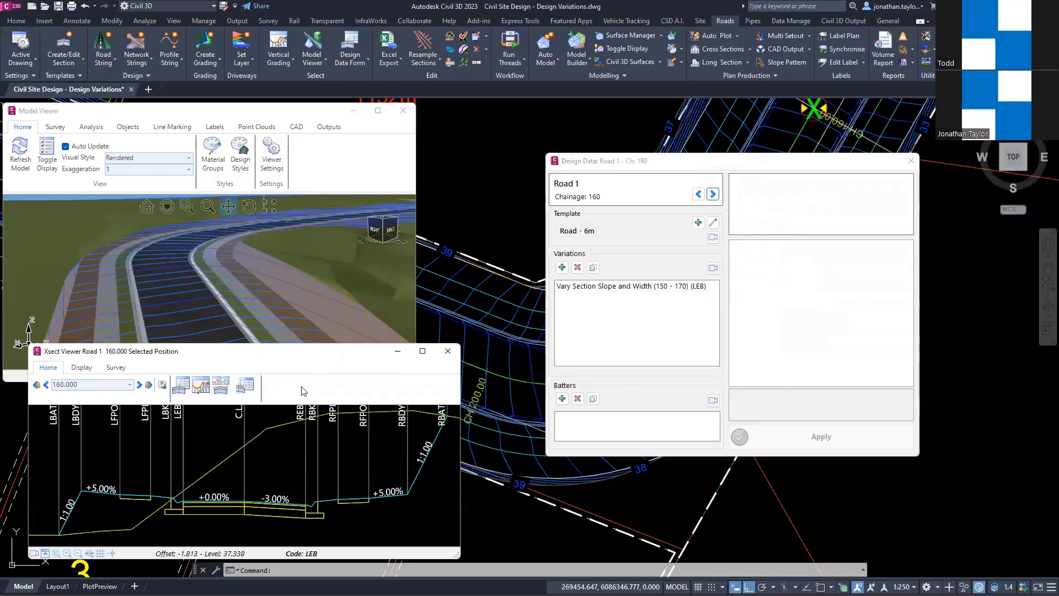
key(Right)
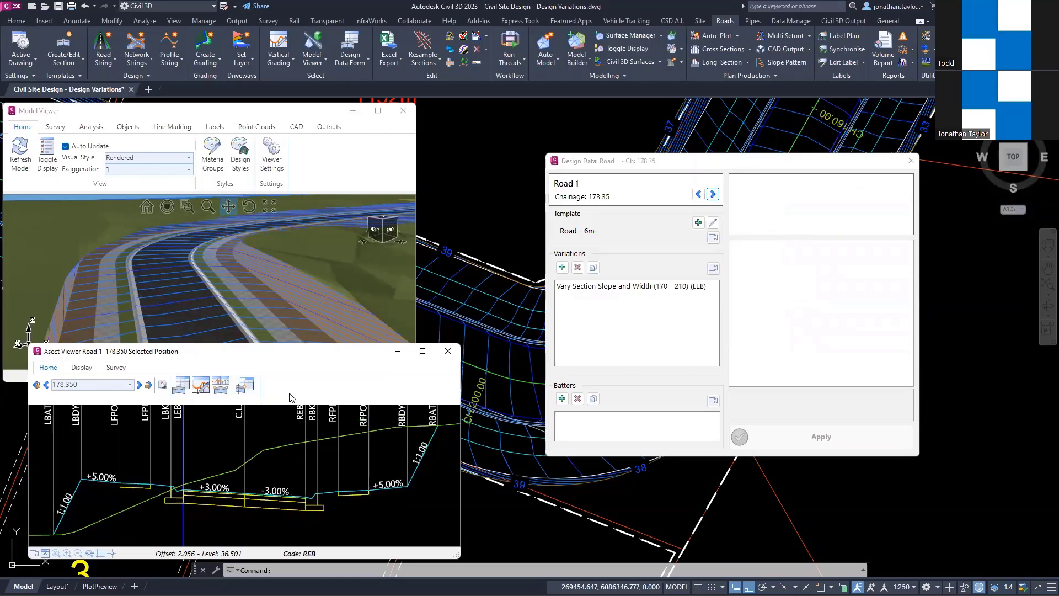
key(Right)
key(Right)
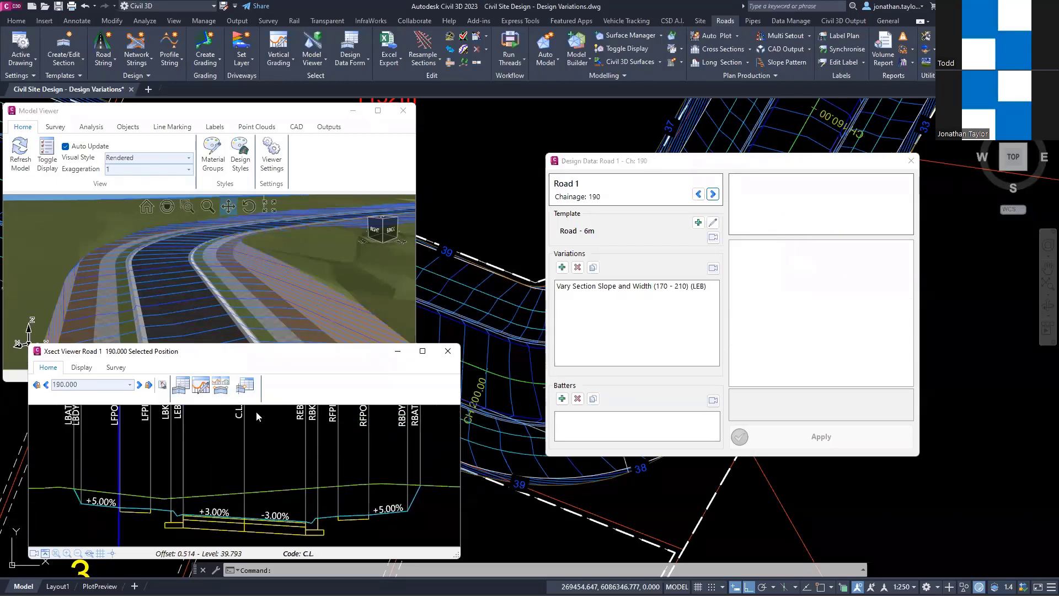
key(Right)
key(Right)
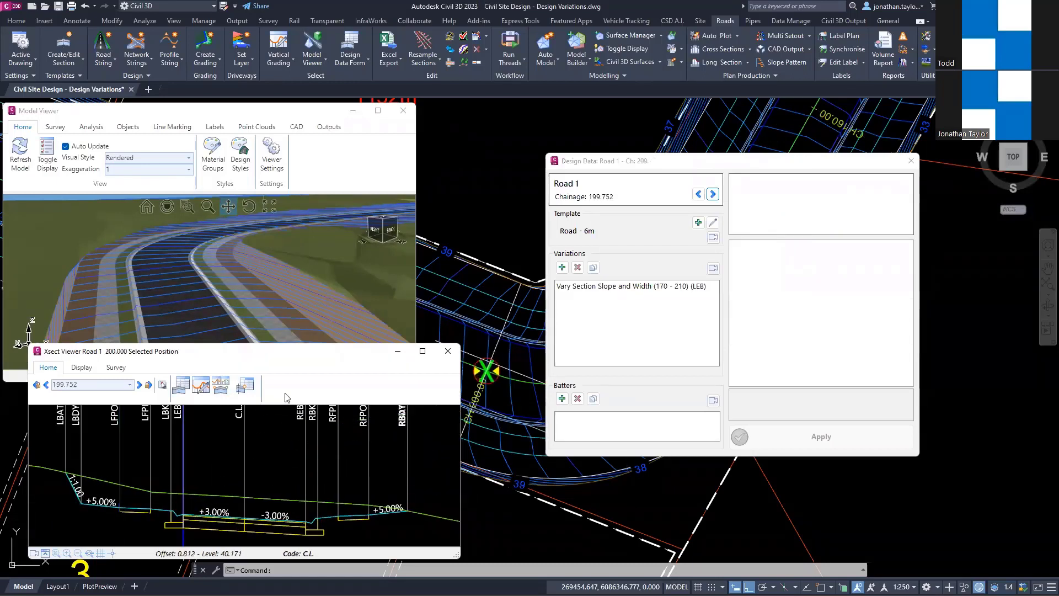
key(Right)
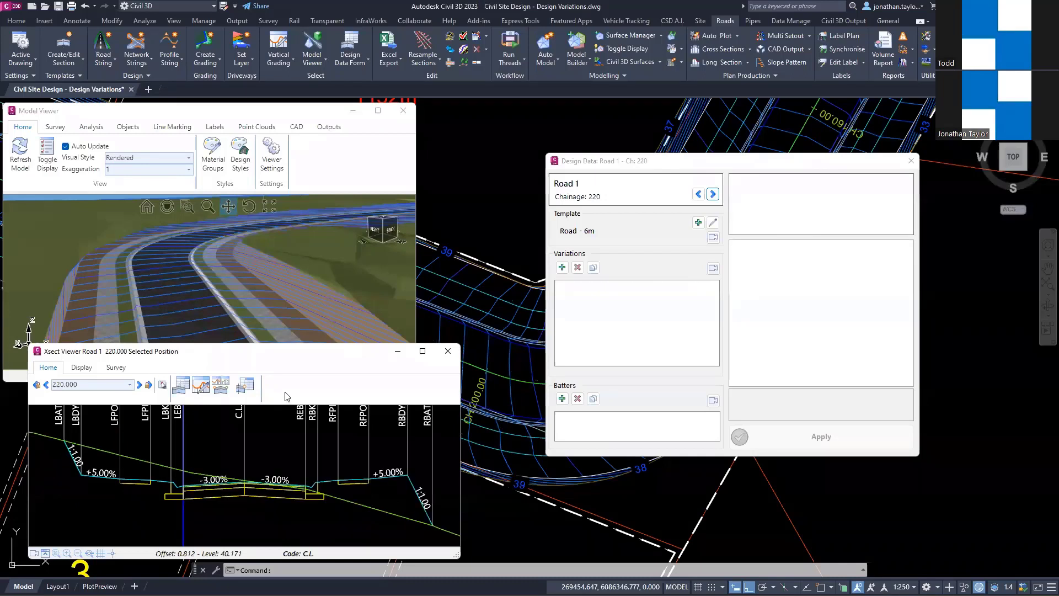
key(Left)
key(Left)
key(Left)
key(Left)
key(Left)
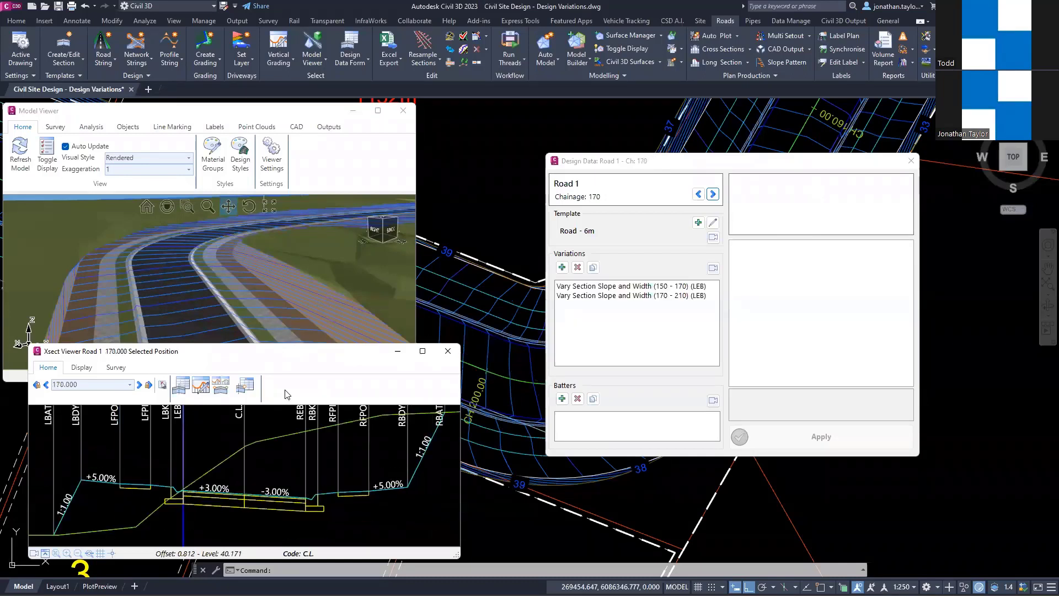
Step: Duplicate the 170–210 LEB variation, setting the copy's start chainage to 210 and end chainage to 230
click(640, 296)
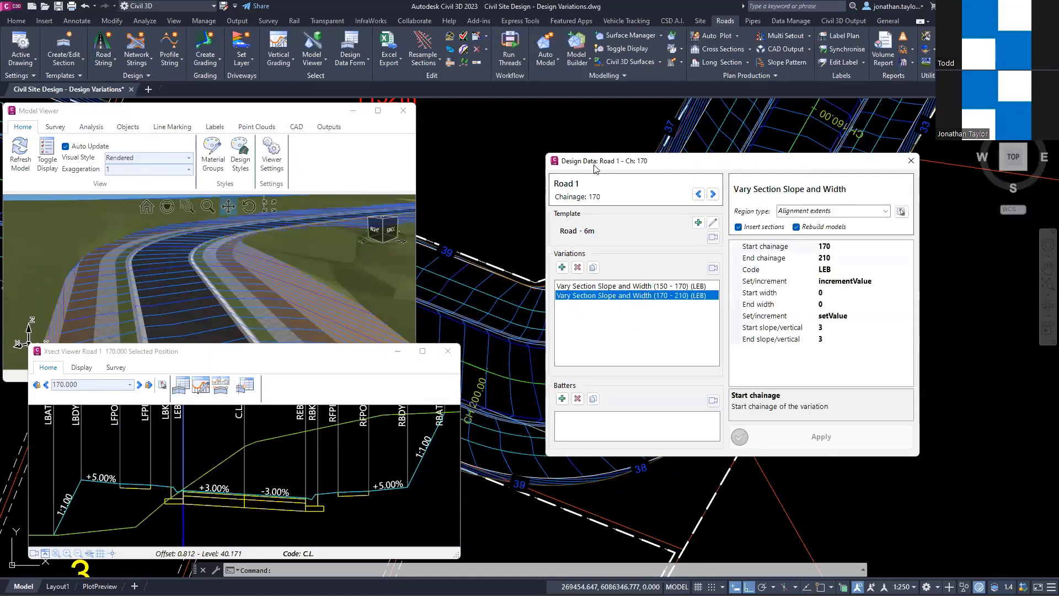
click(595, 269)
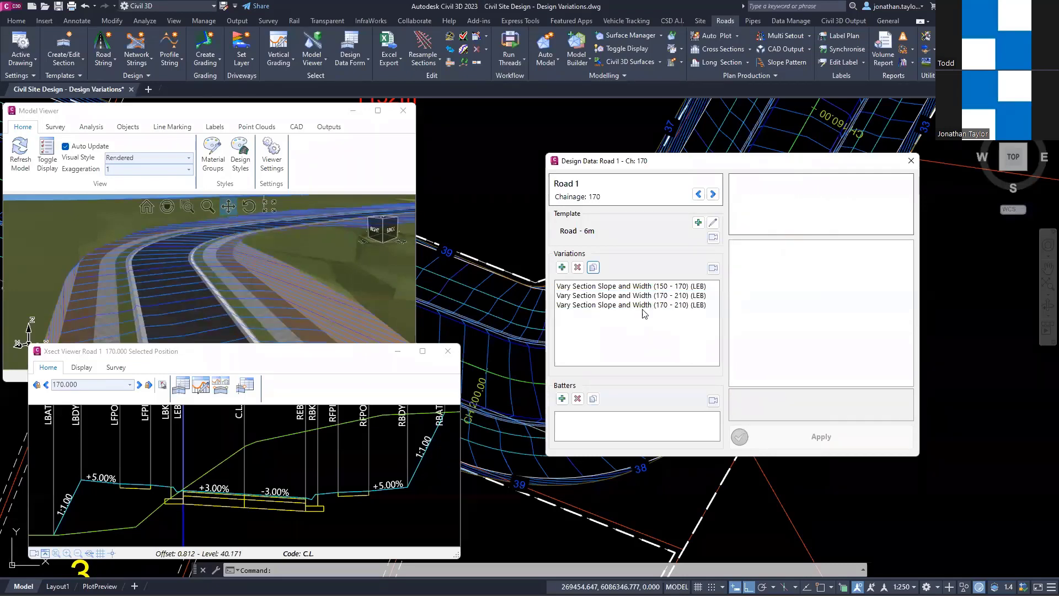
click(642, 306)
click(838, 246)
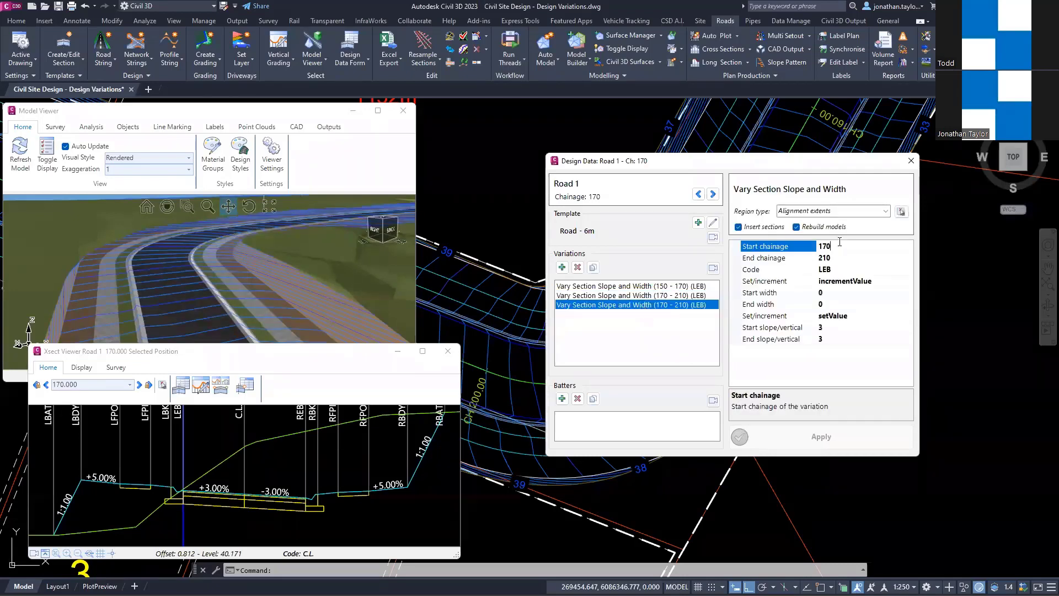
click(821, 246)
drag(821, 244, 816, 243)
text(210)
click(815, 258)
click(815, 256)
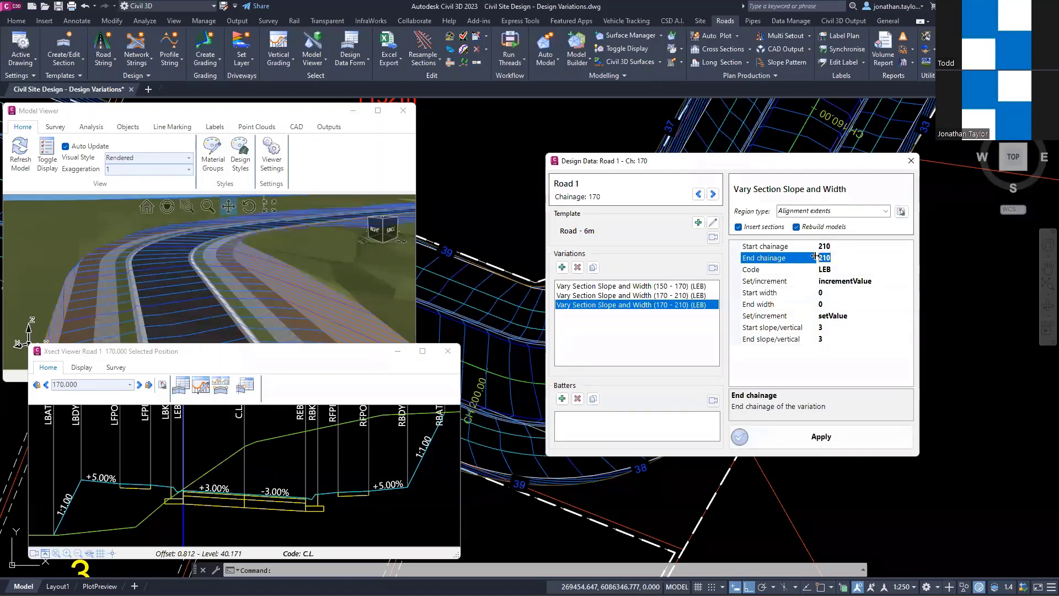
text(230)
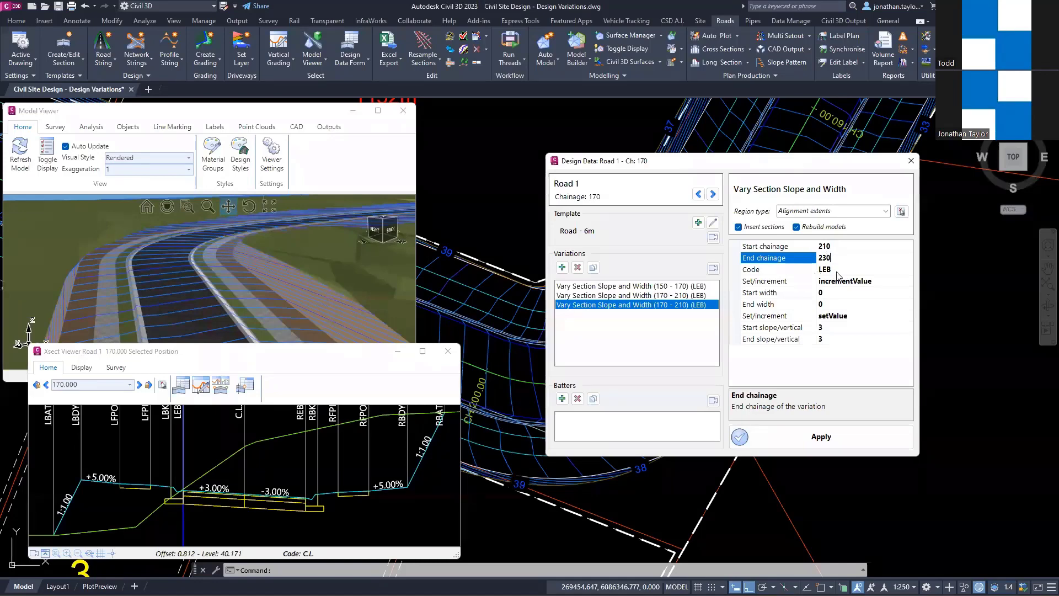
Step: Set the new LEB variation's end slope to -3, keeping its start slope at 3, and apply it to the road
click(830, 271)
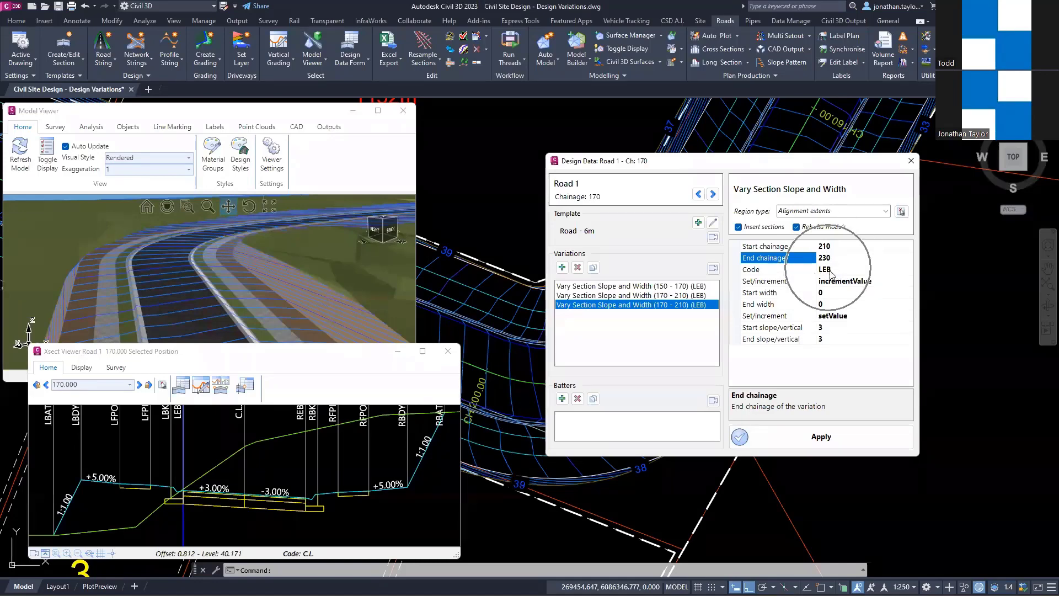
click(827, 304)
click(824, 328)
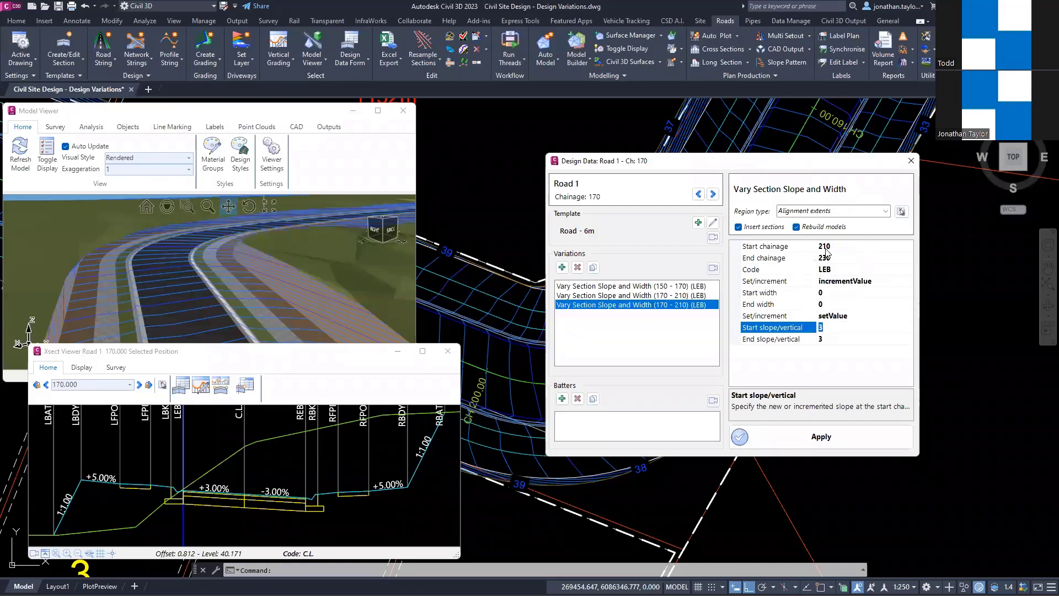
key(ctrl)
key(ctrl)
key(ctrl)
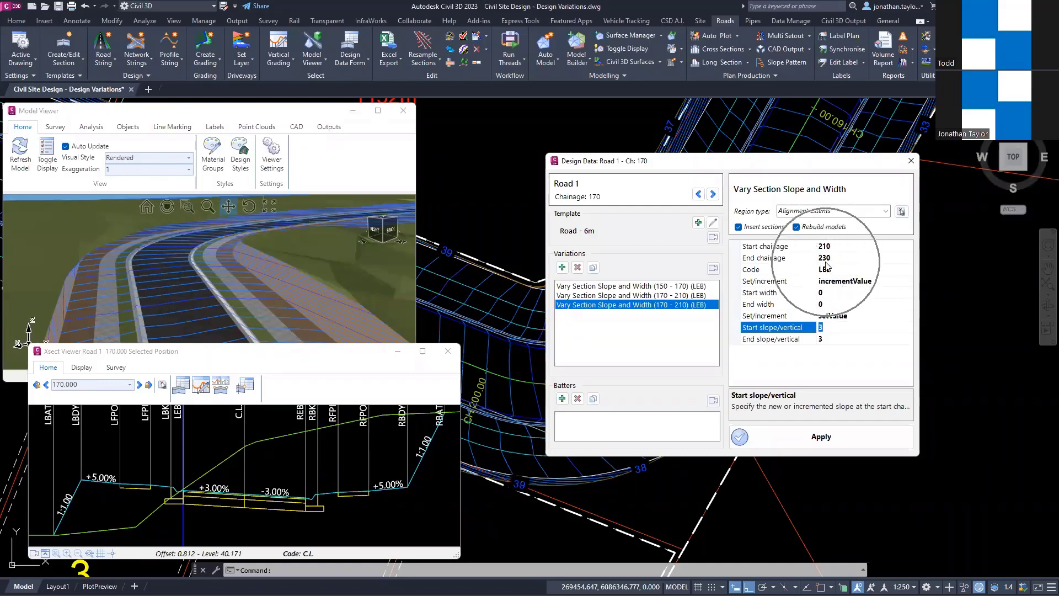
click(824, 339)
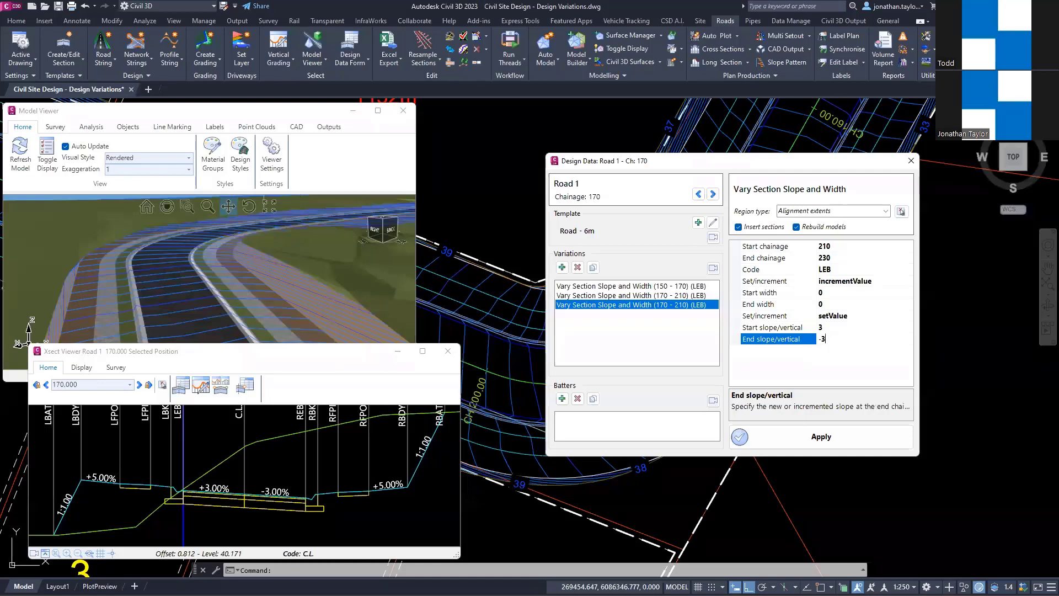
click(759, 436)
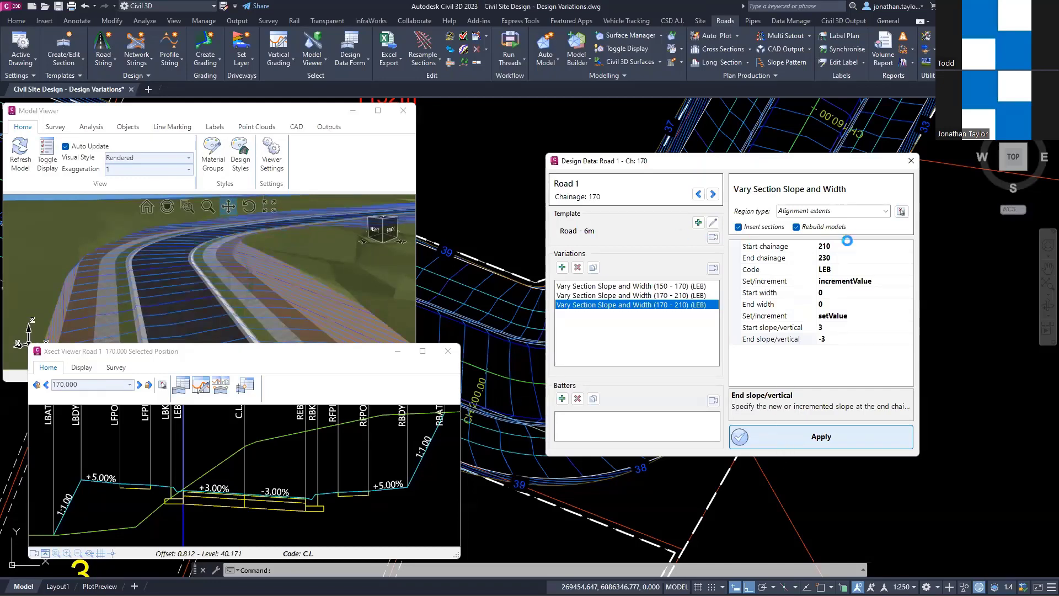
Step: Move the design data form to chainage 190 and review the list of variations in Road 1's design data
key(ctrl)
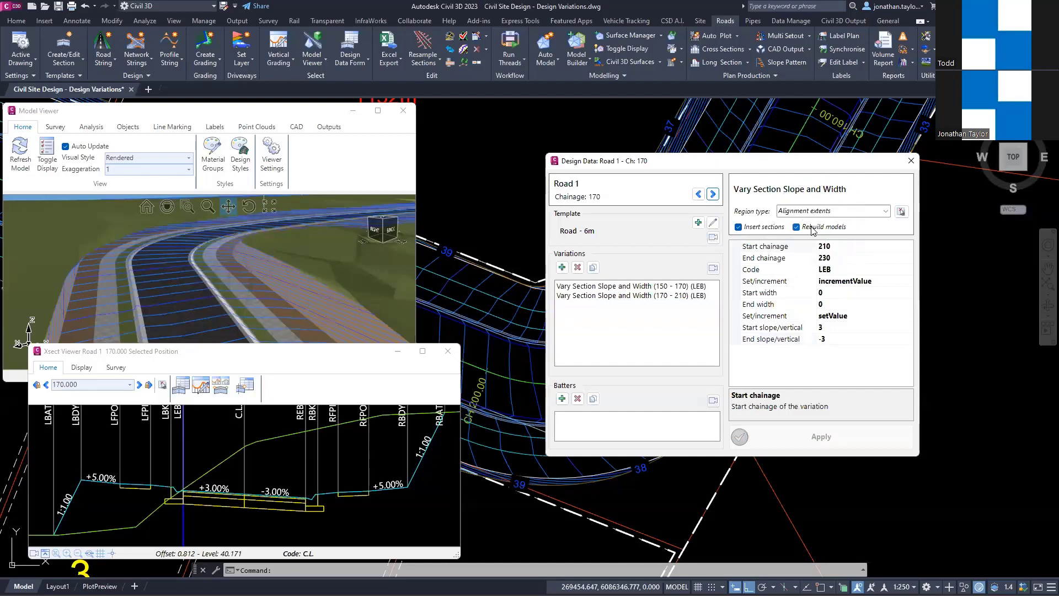
key(ctrl)
key(ctrl)
click(713, 195)
click(713, 195)
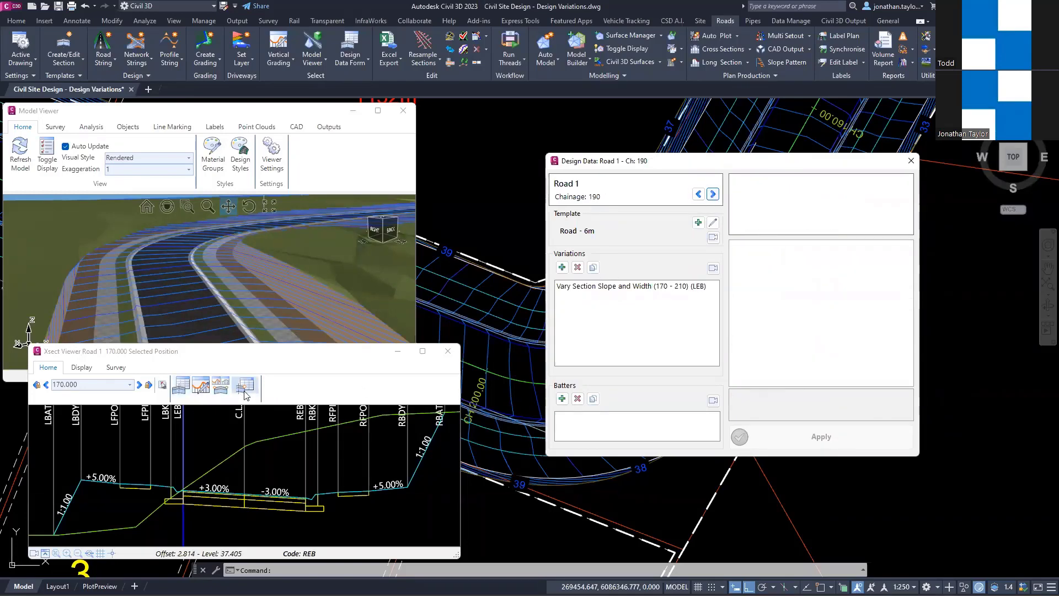
click(179, 386)
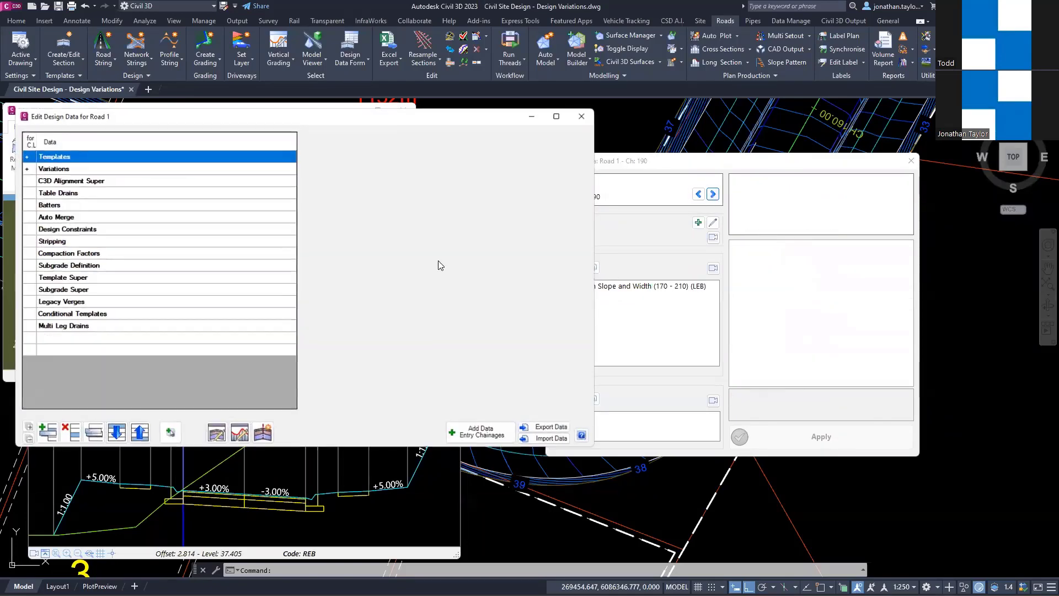
click(26, 168)
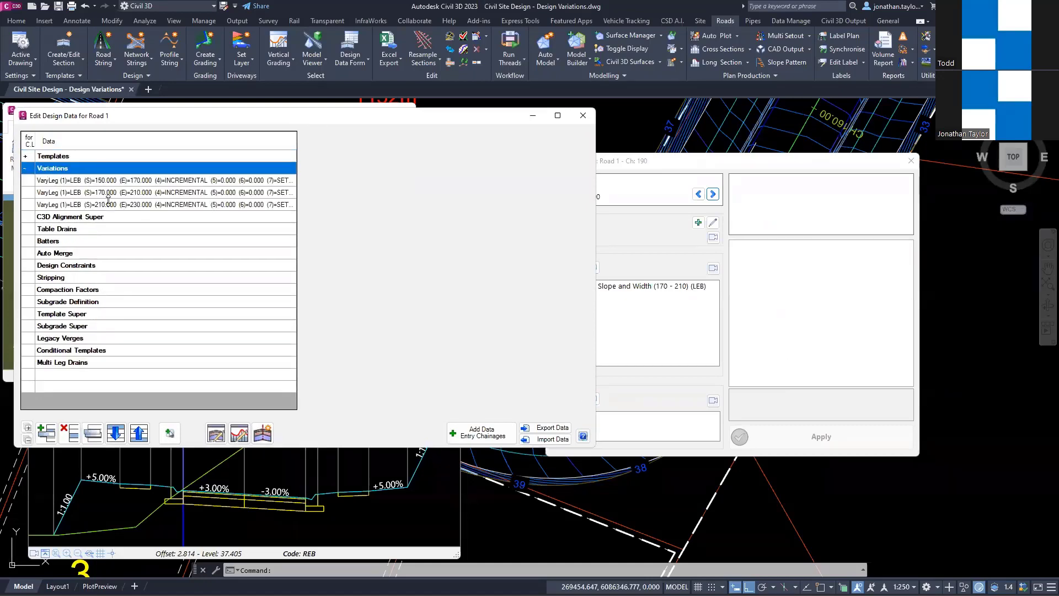
drag(297, 122, 456, 131)
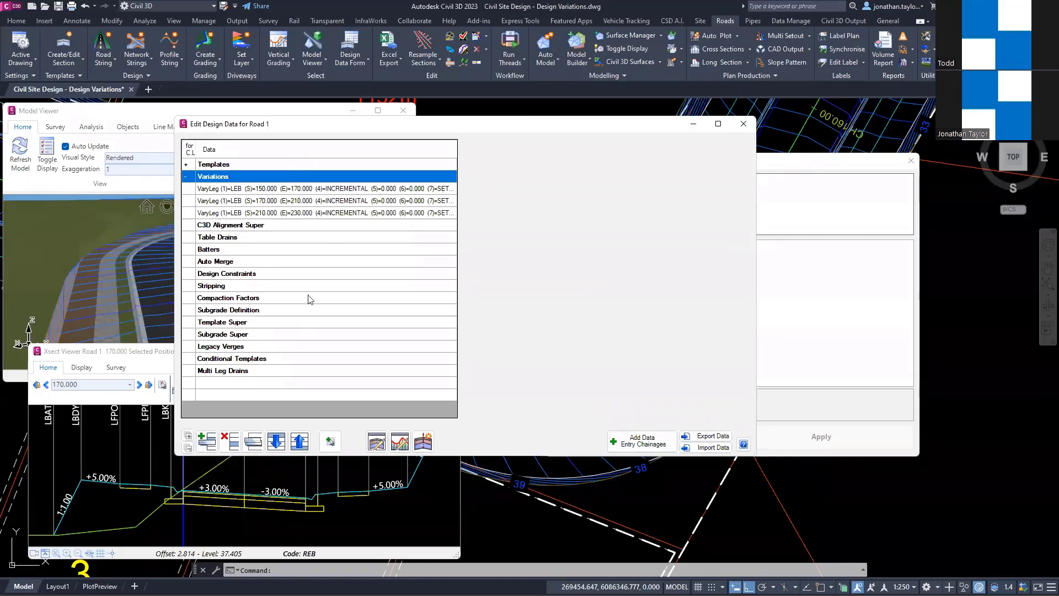
click(741, 125)
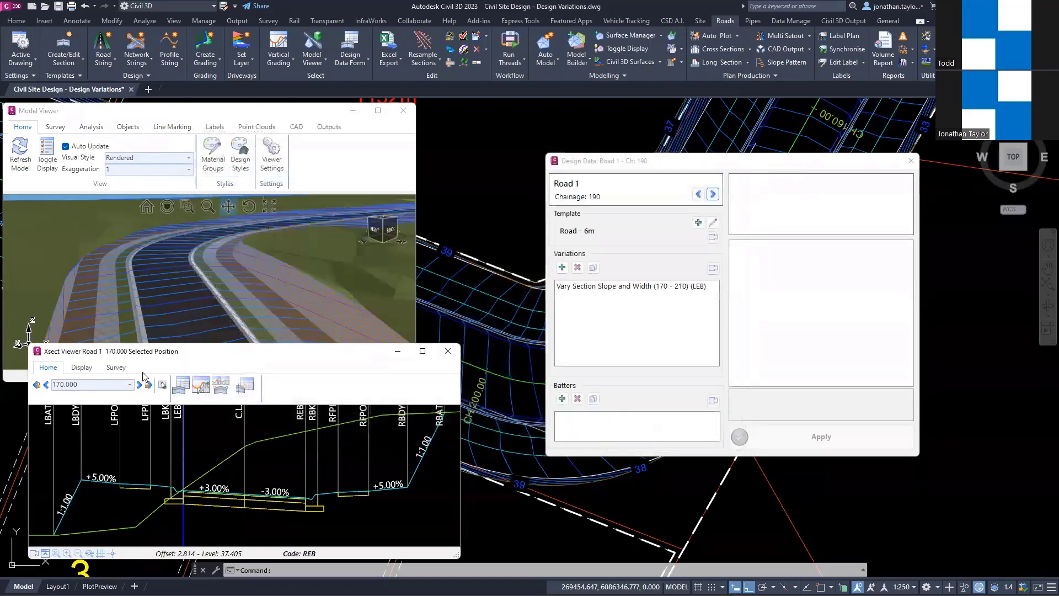
Step: Go through Road 1's cross sections from chainage 170 to 230 to check the left lane's crossfall
scroll(306, 395, up, 1)
scroll(307, 396, down, 2)
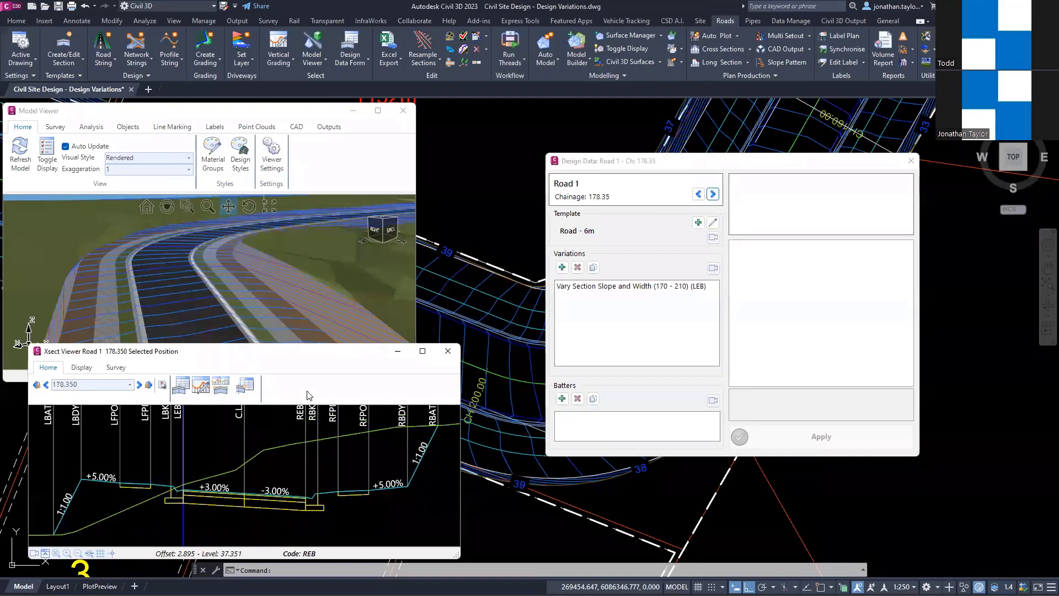
scroll(307, 396, down, 1)
scroll(307, 396, down, 2)
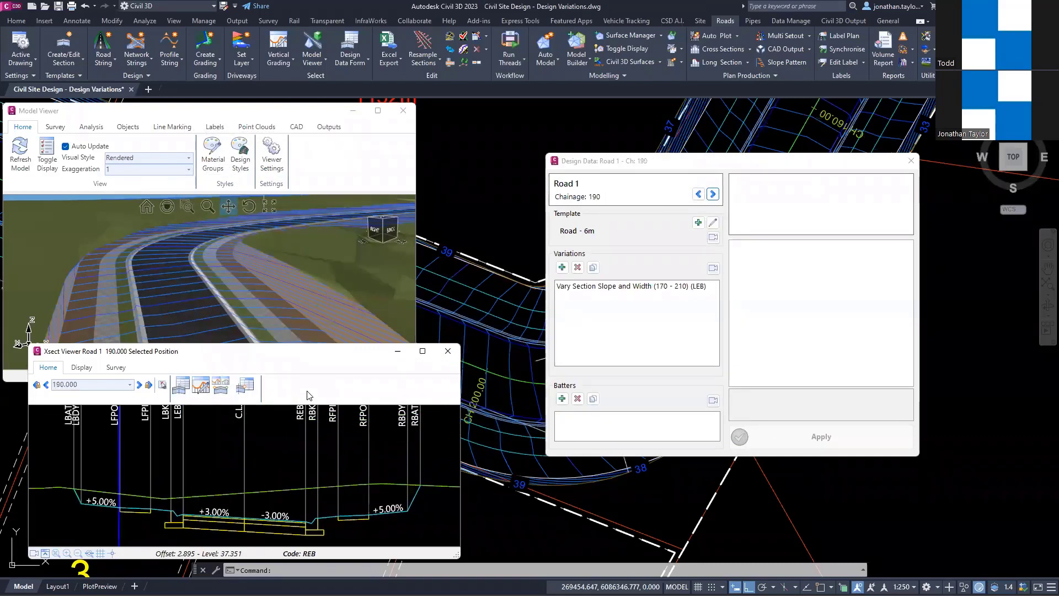
scroll(306, 395, down, 1)
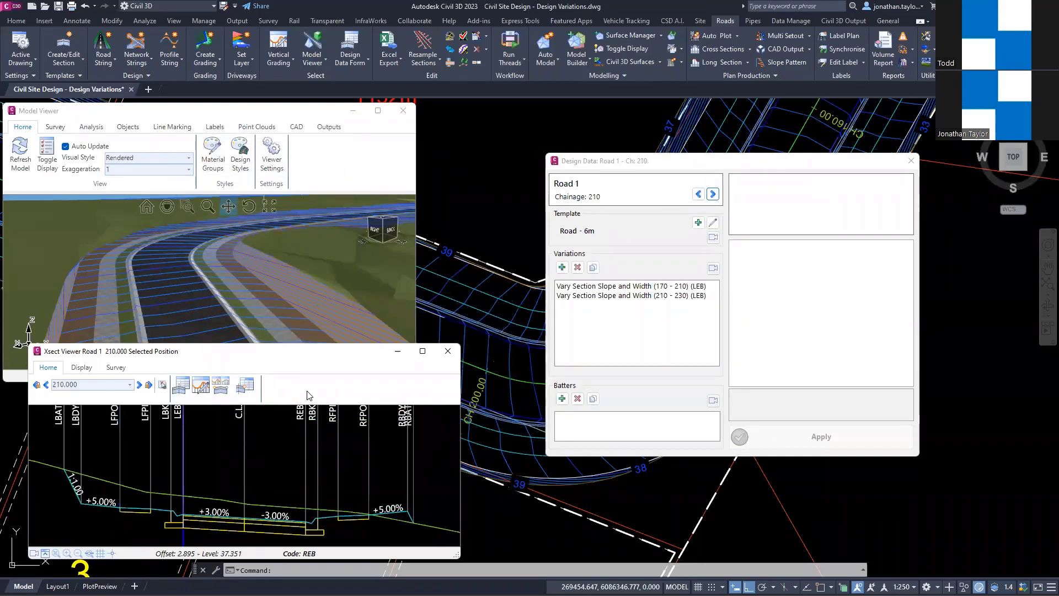
scroll(307, 396, down, 1)
scroll(306, 396, down, 1)
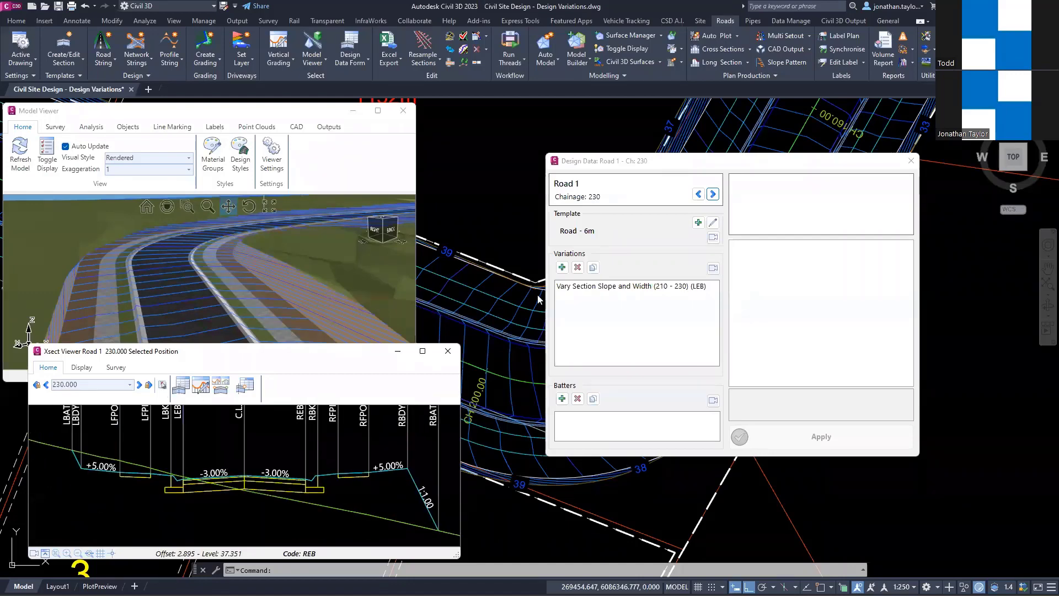
Step: Review the 210–230 LEB variation's parameters in Road 1's design data, and close the cross section viewer and design data form
click(192, 383)
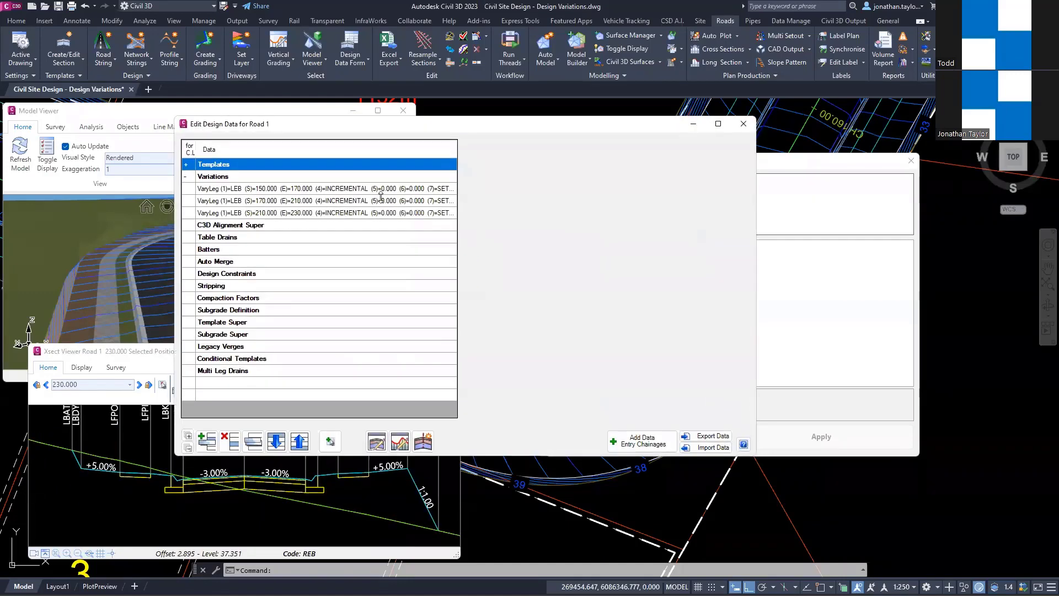
click(351, 212)
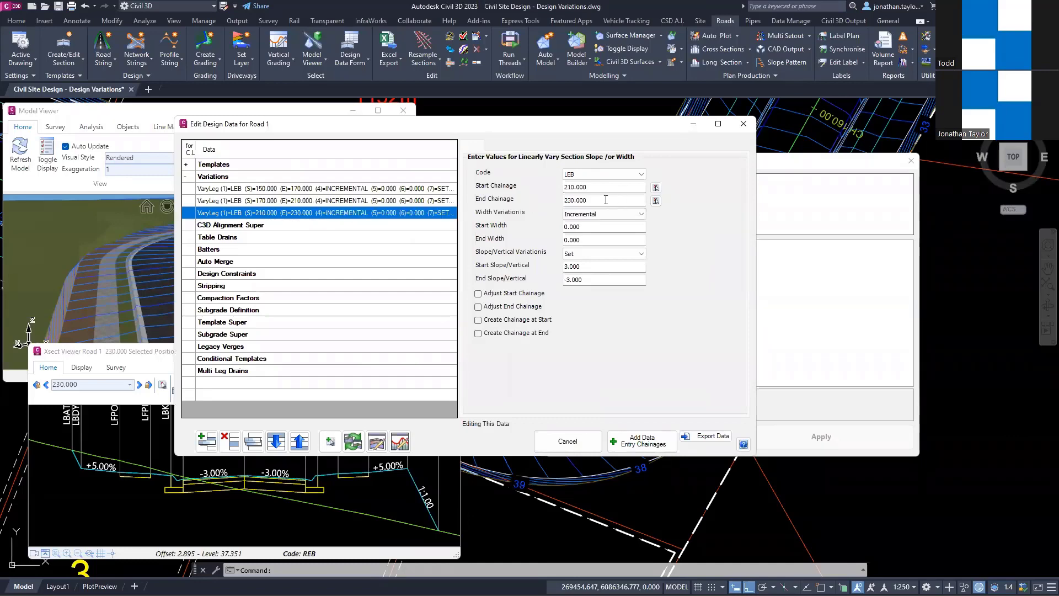
click(743, 124)
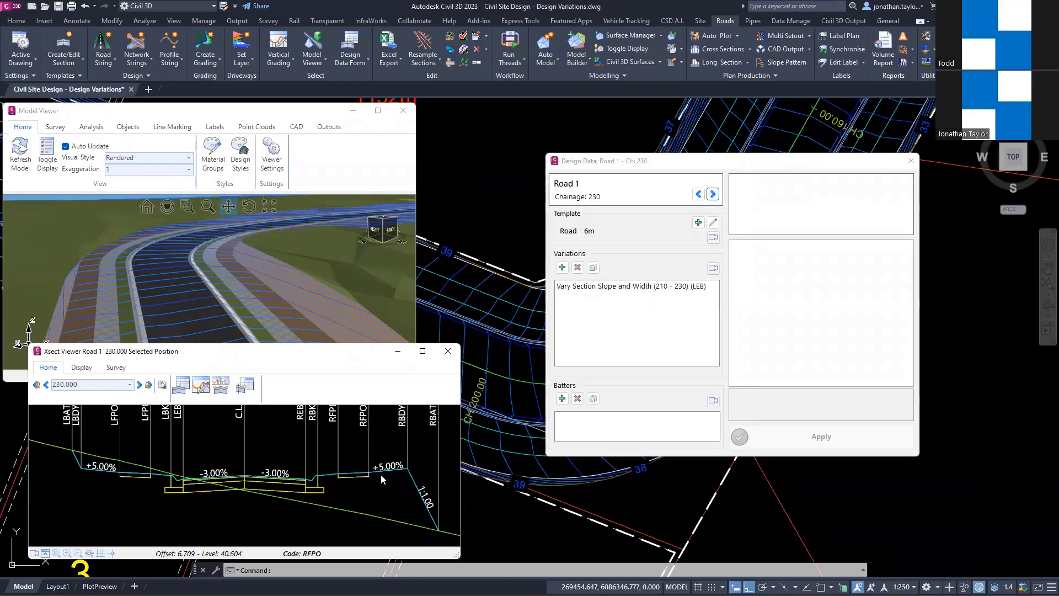
click(447, 351)
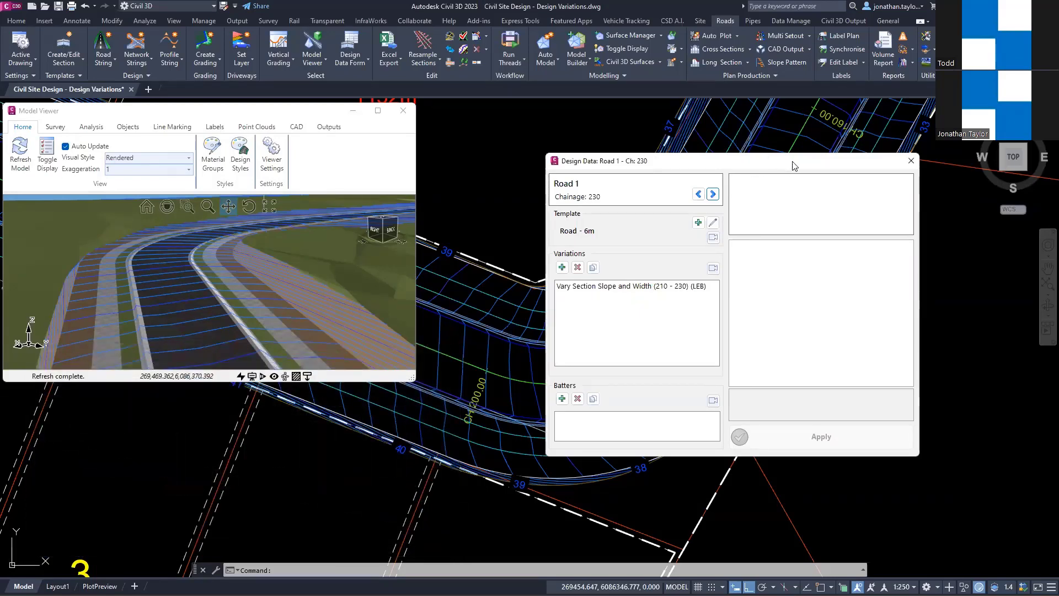
click(911, 161)
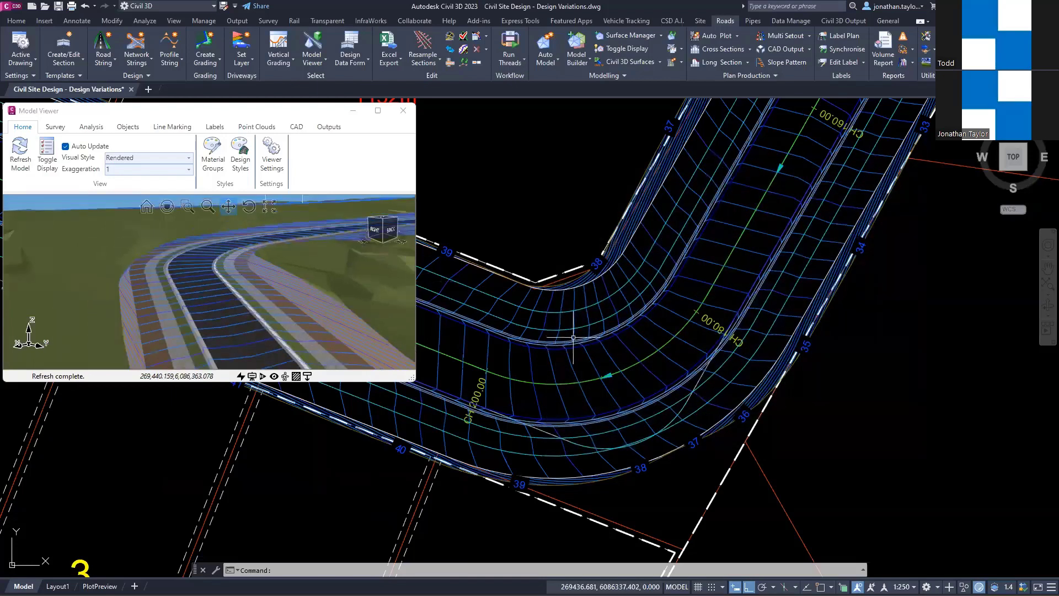
Step: Inspect Ilett Street around its intersection with Road 1 and Buckland St in the plan and in the 3D model
scroll(573, 337, down, 8)
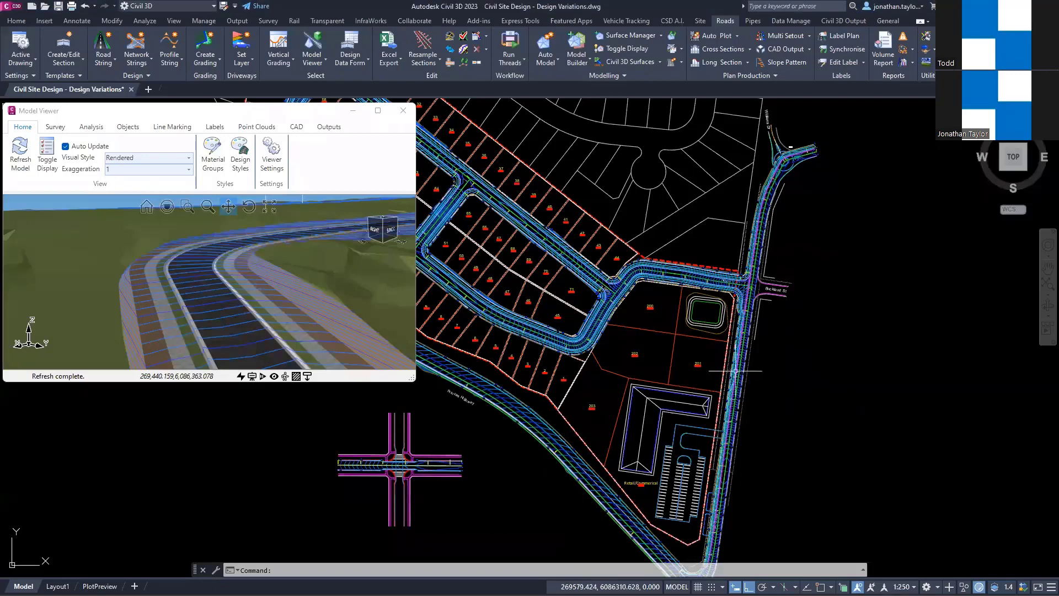
scroll(734, 367, up, 5)
scroll(575, 345, up, 2)
middle_drag(529, 339, 640, 346)
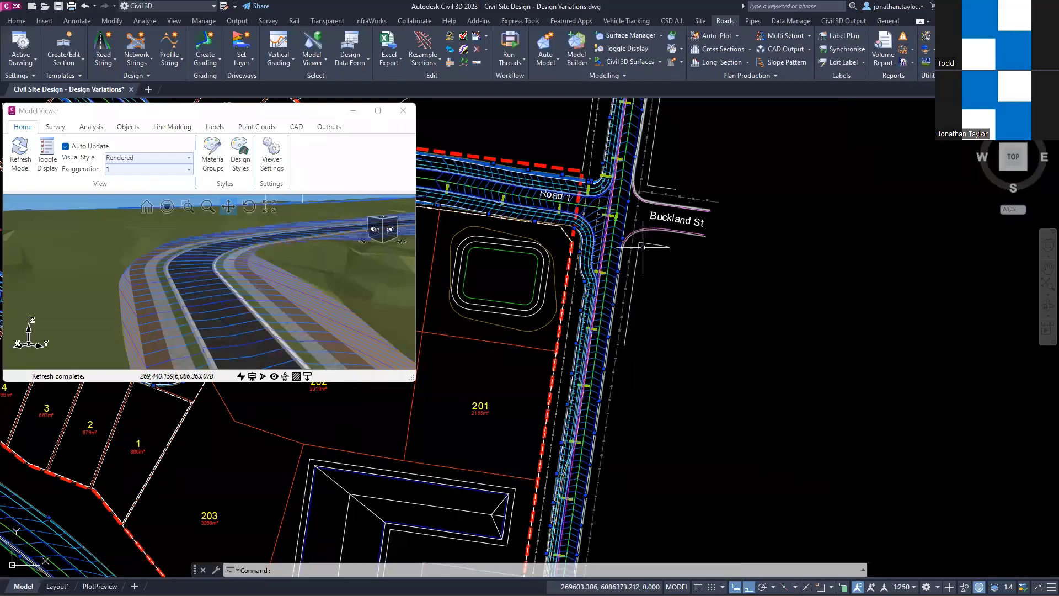
scroll(637, 221, up, 5)
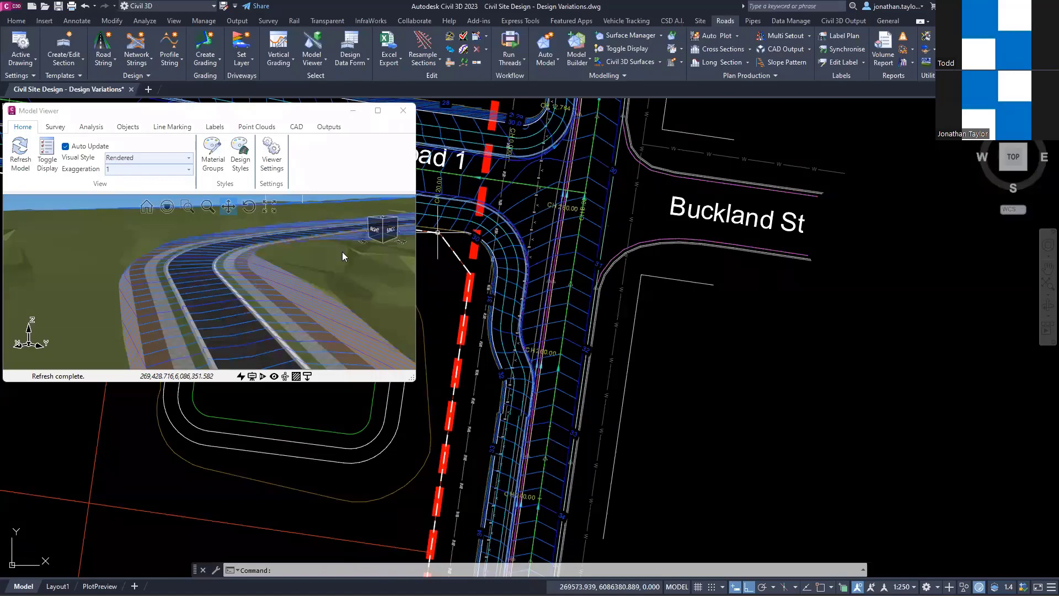
scroll(214, 294, down, 1)
scroll(213, 292, down, 3)
drag(214, 291, 259, 337)
middle_drag(191, 265, 360, 270)
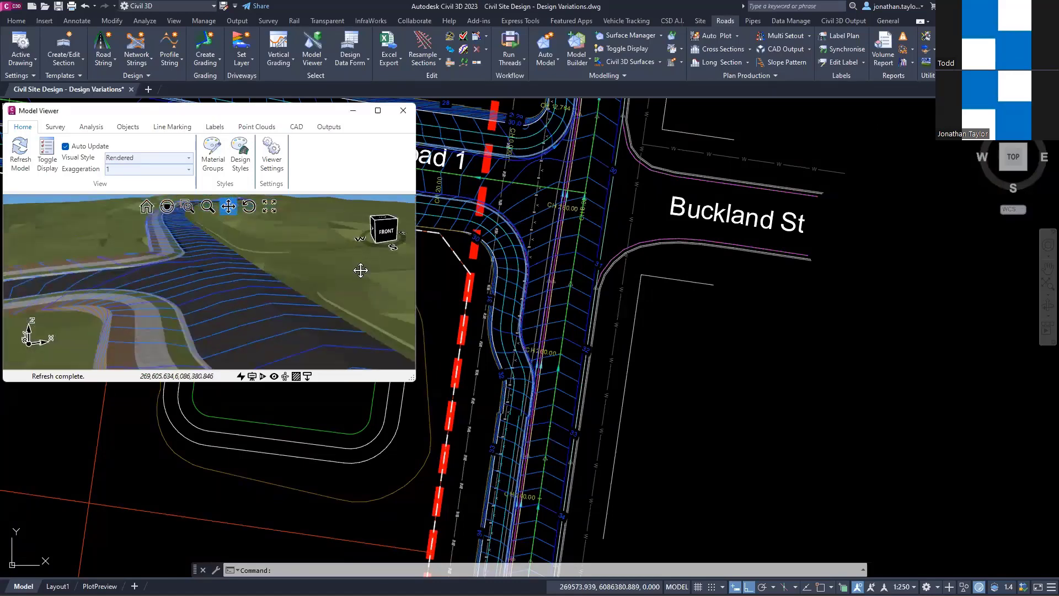
scroll(169, 286, down, 2)
scroll(170, 285, down, 1)
scroll(231, 312, up, 5)
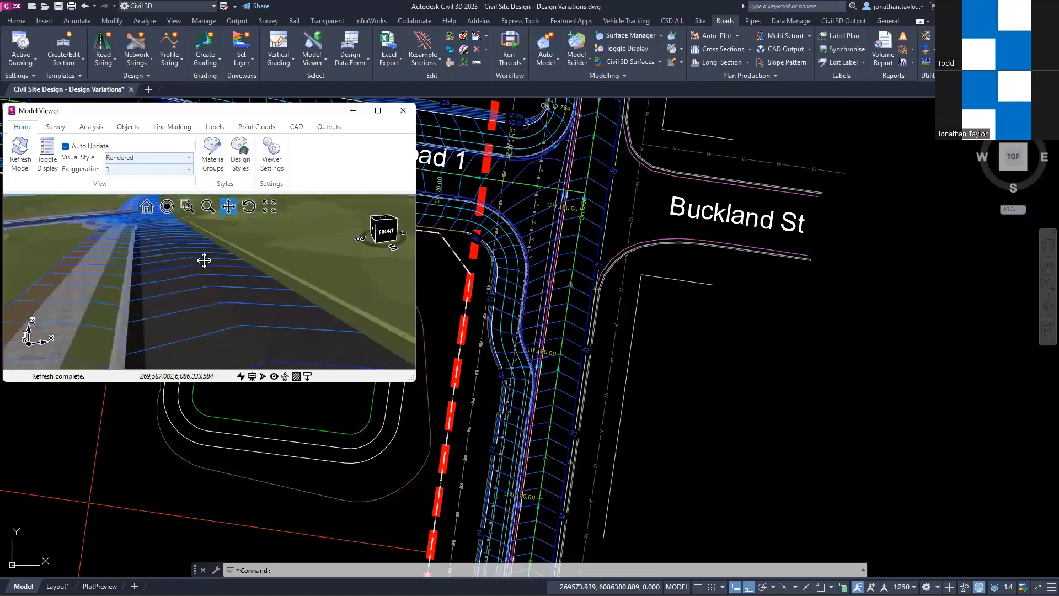
middle_drag(235, 279, 217, 281)
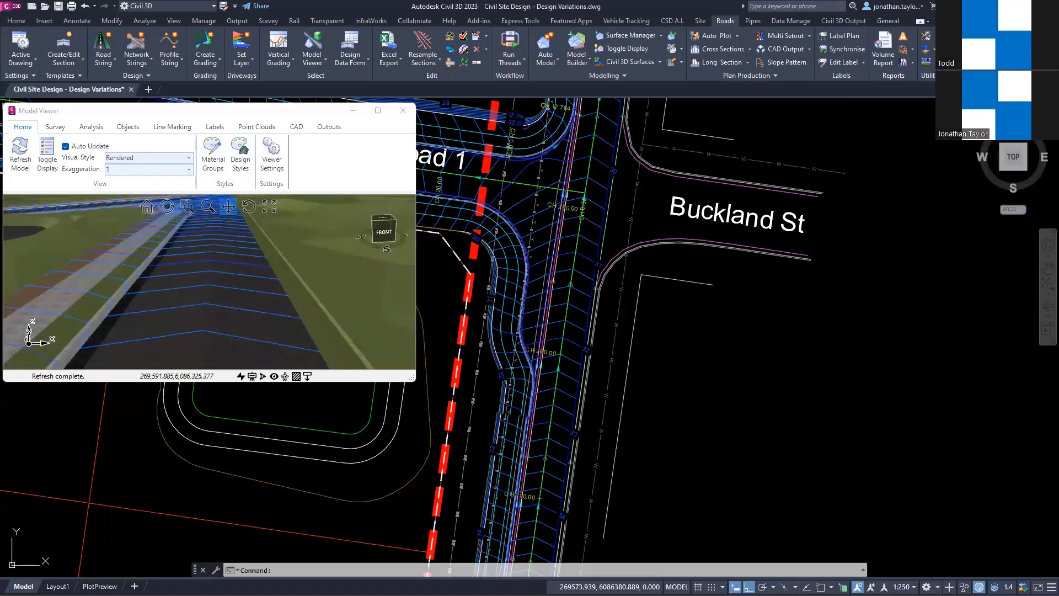
Step: View Ilett Street's cross section at chainage 250.803 beneath the 3D model, focusing on the carriageway and right edge
click(577, 398)
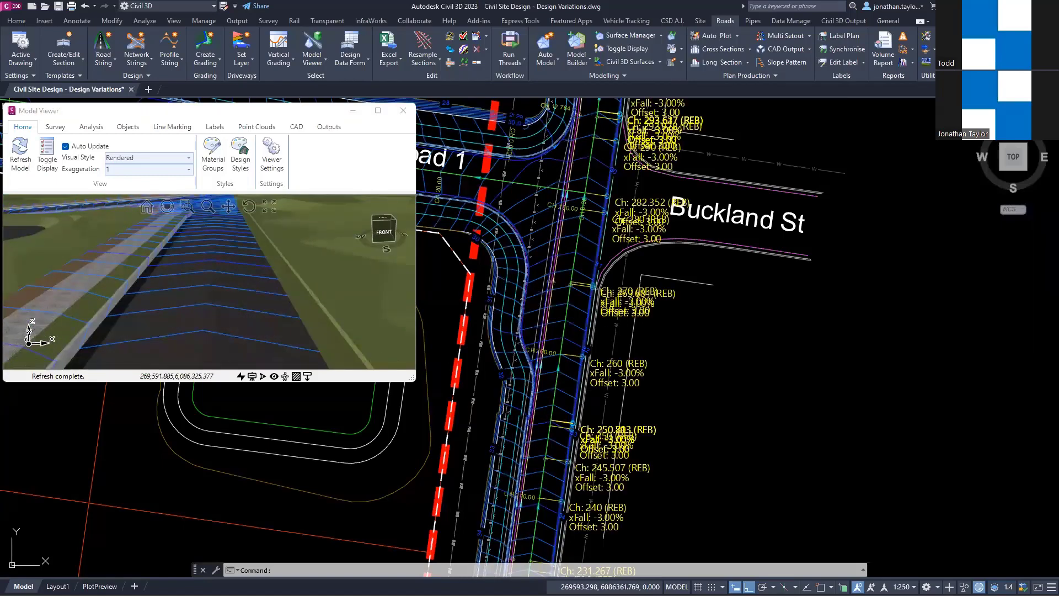
scroll(577, 551, up, 2)
right_click(601, 350)
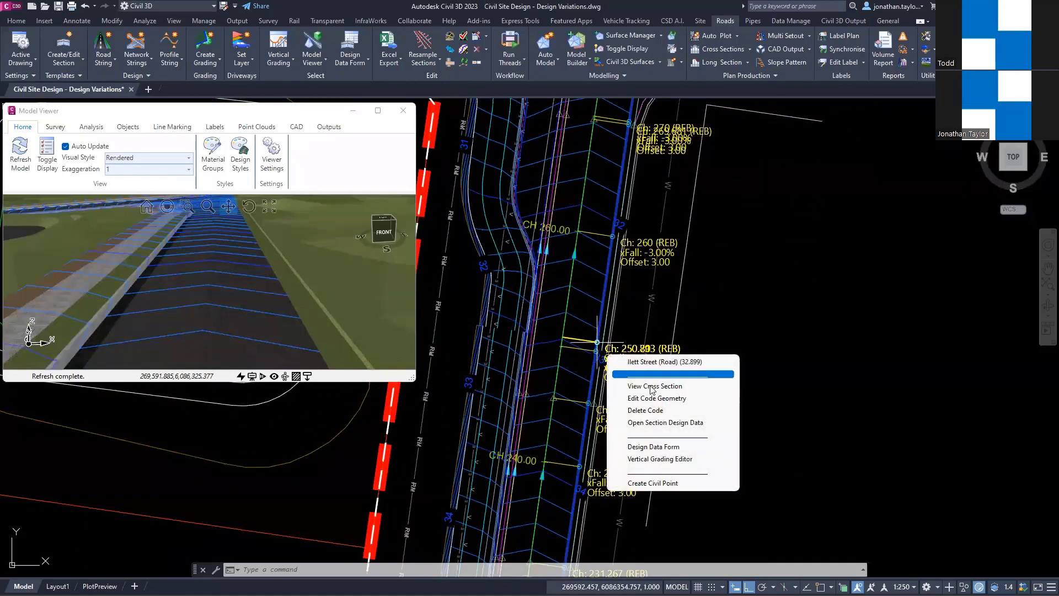
click(655, 386)
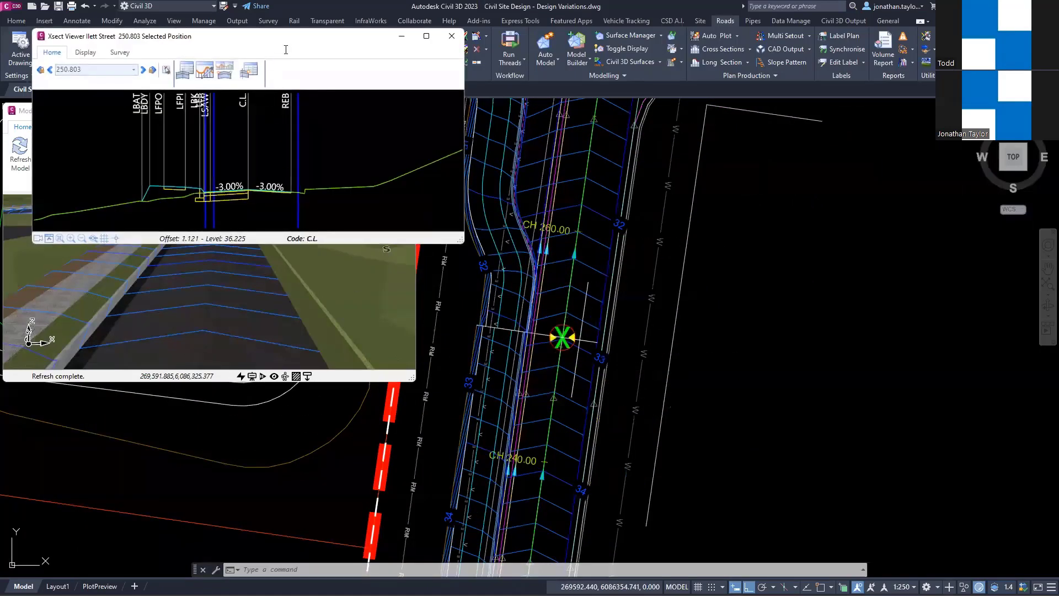
drag(293, 39, 271, 345)
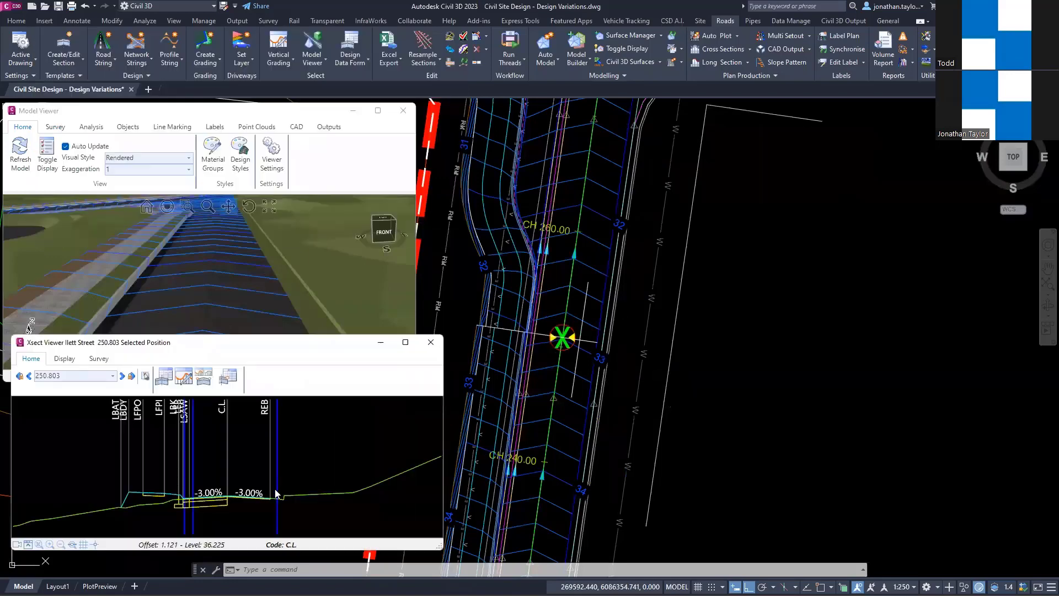
scroll(275, 508, up, 3)
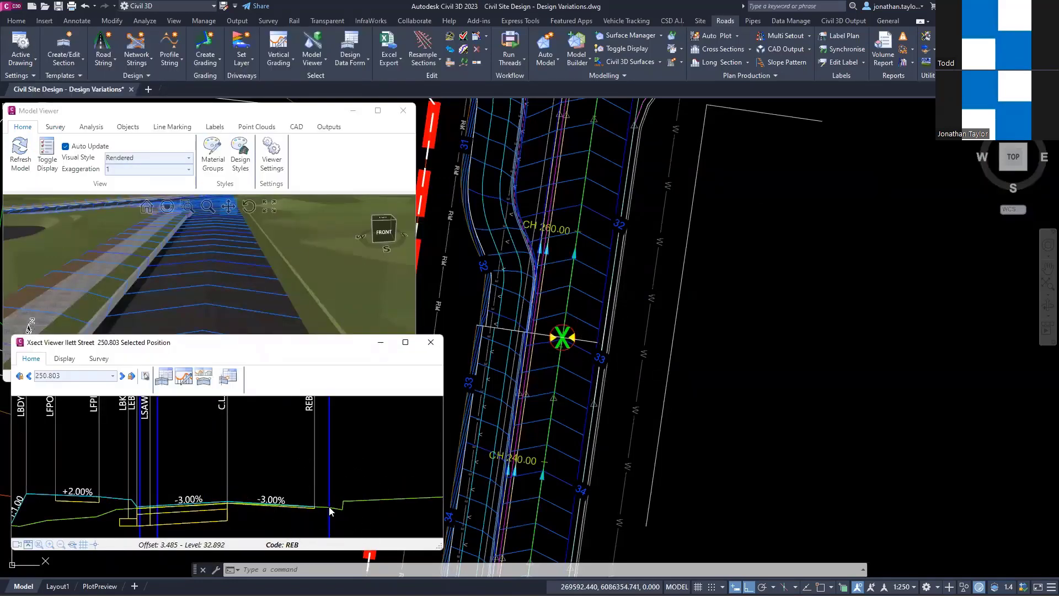
Step: Create a Match Code to Surface variation for Ilett Street's REB code, using NS as the surface
right_click(315, 430)
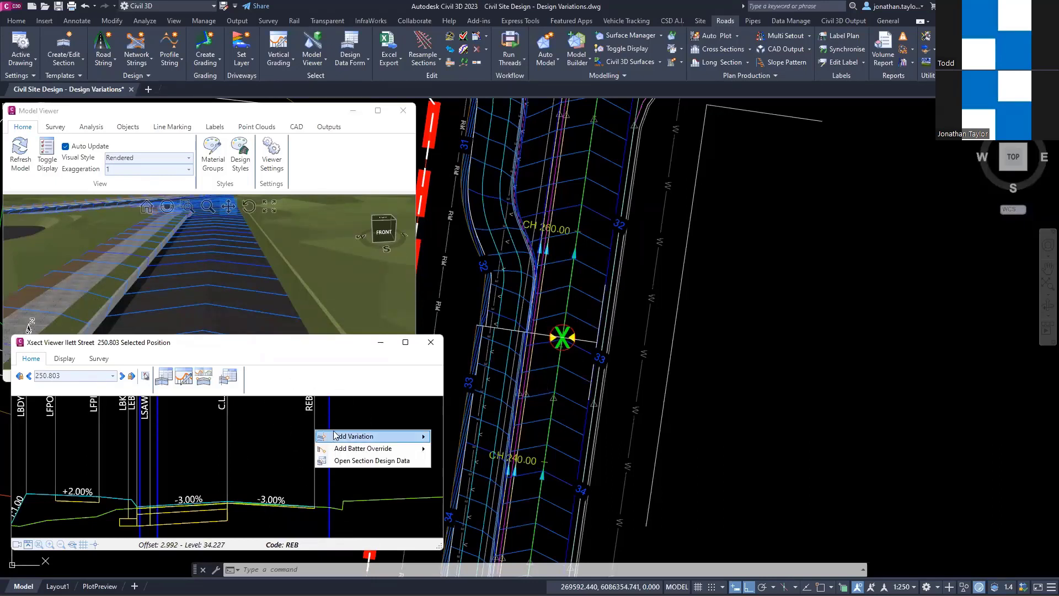
mouse_move(334, 435)
mouse_move(482, 465)
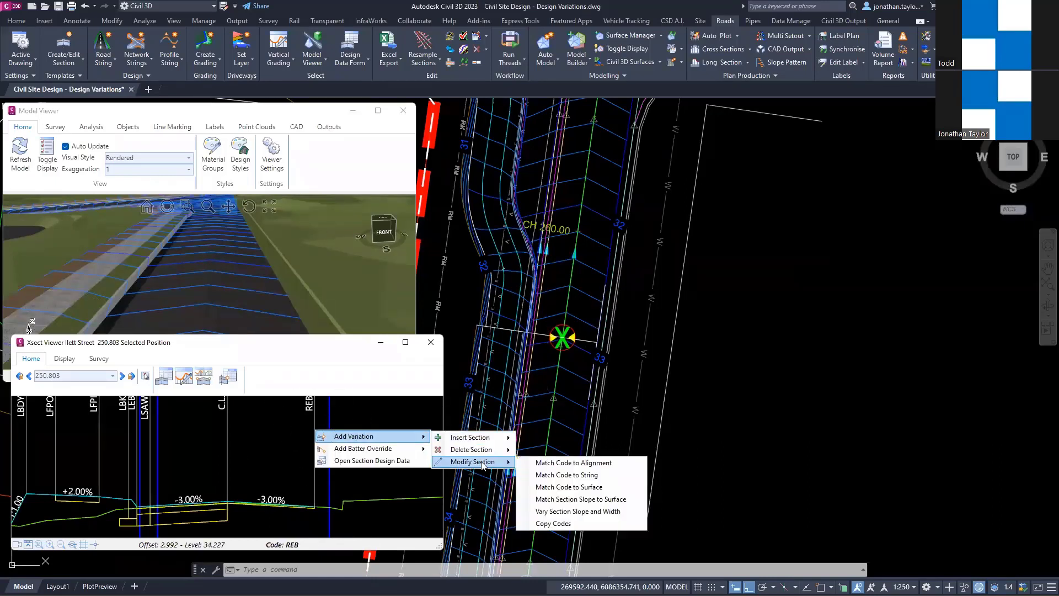
click(610, 488)
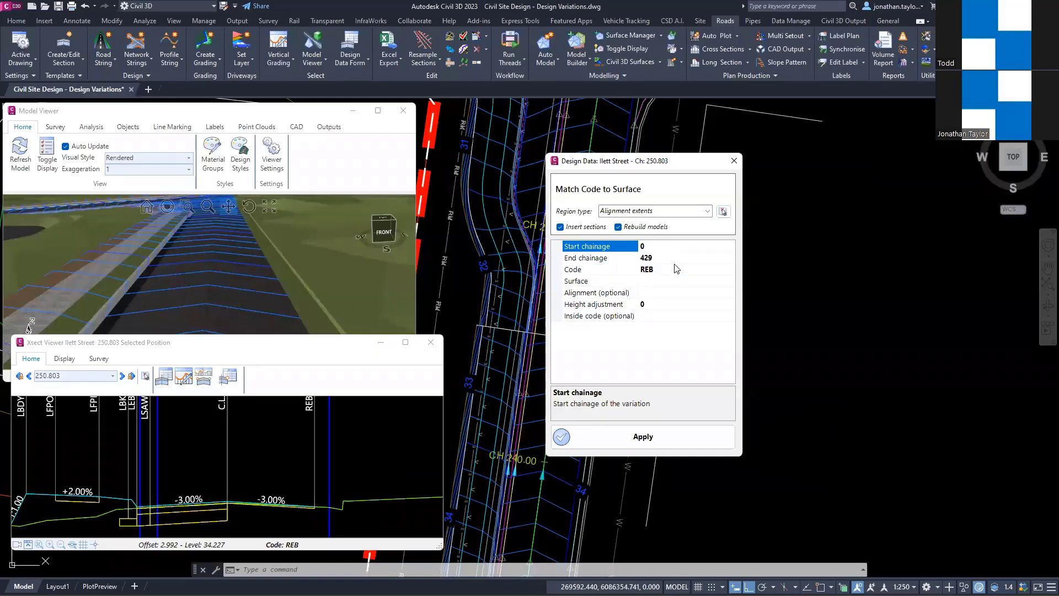
click(717, 281)
click(729, 280)
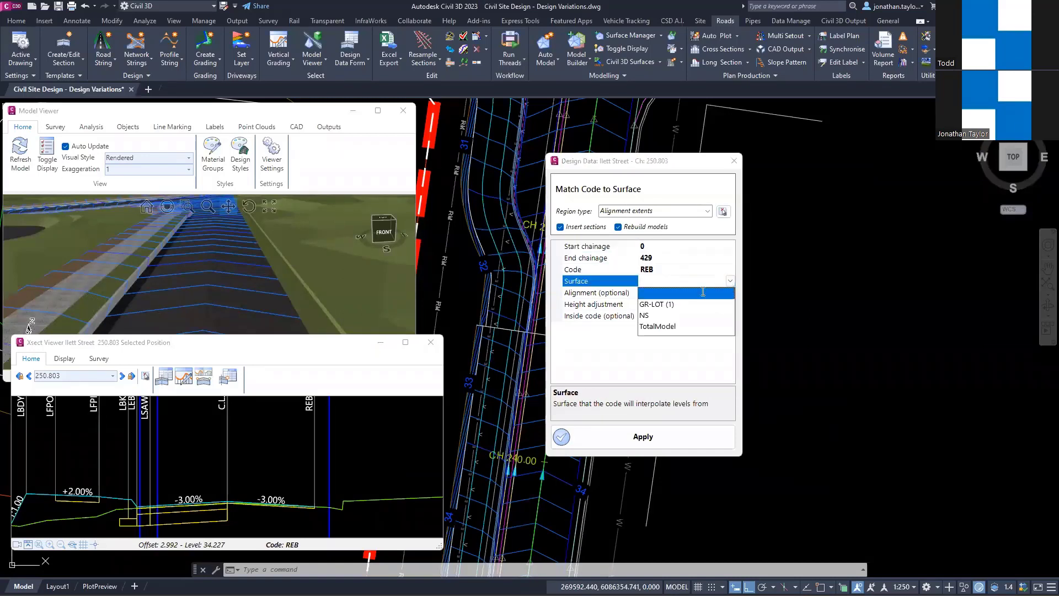
click(643, 316)
Step: Set the variation's alignment to Ilett Street - Right EOB and its height adjustment to 0.03, and apply it to the street
click(719, 293)
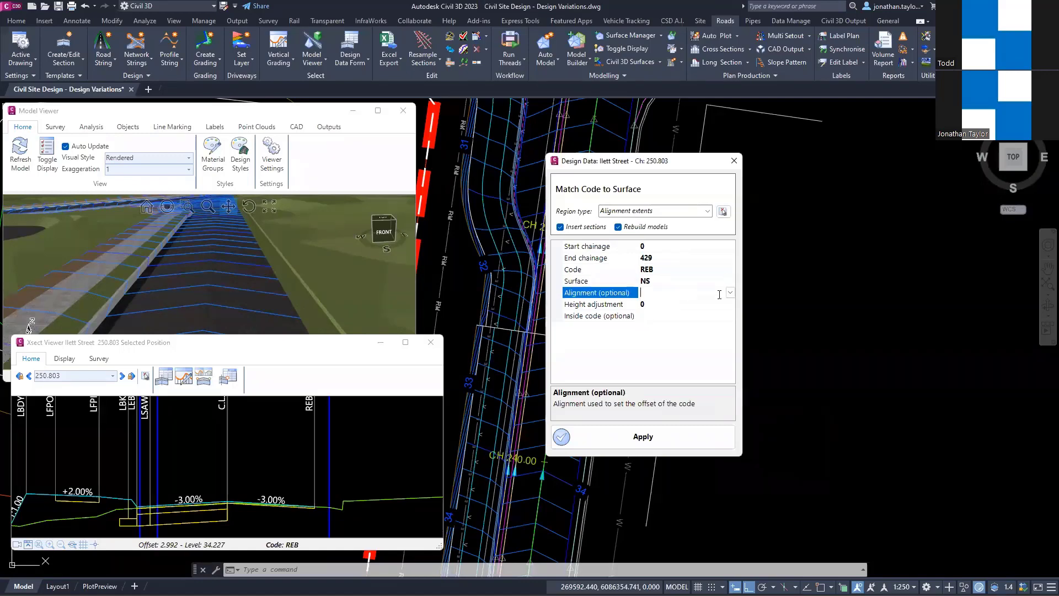
click(730, 293)
scroll(620, 383, down, 1)
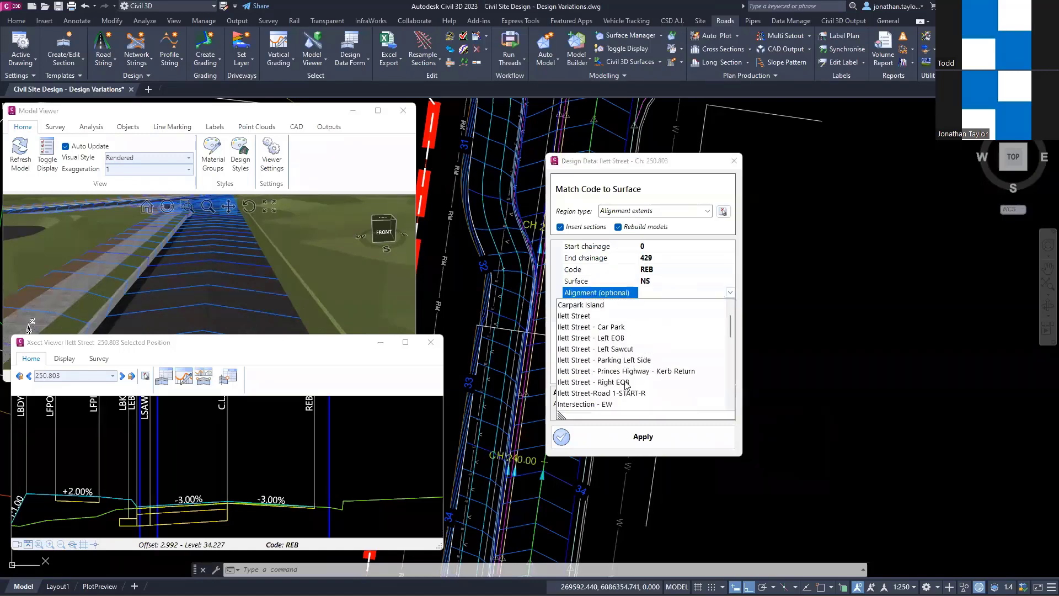
click(620, 382)
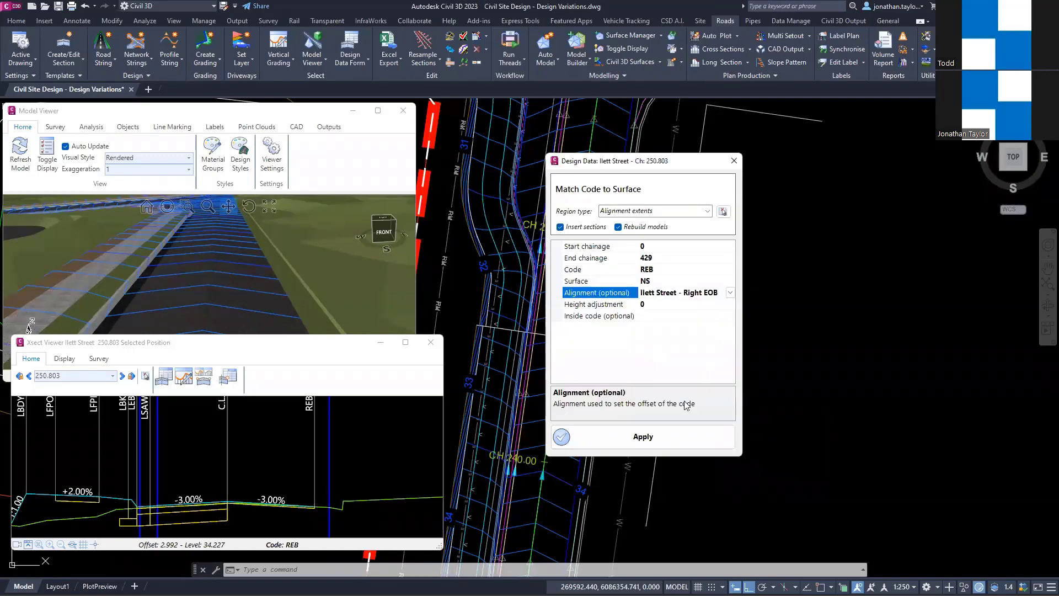
click(646, 304)
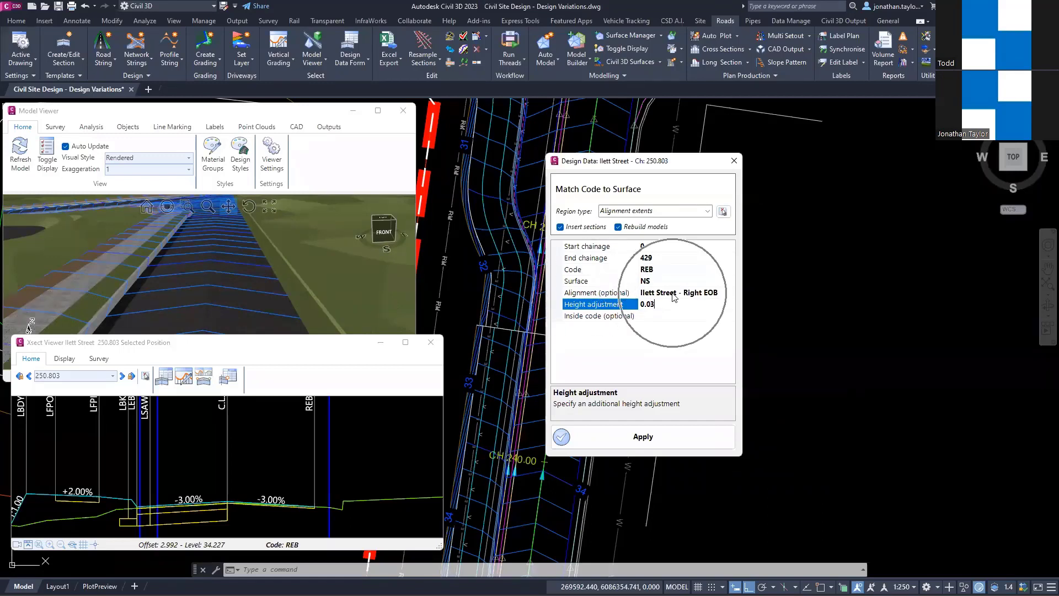
click(640, 438)
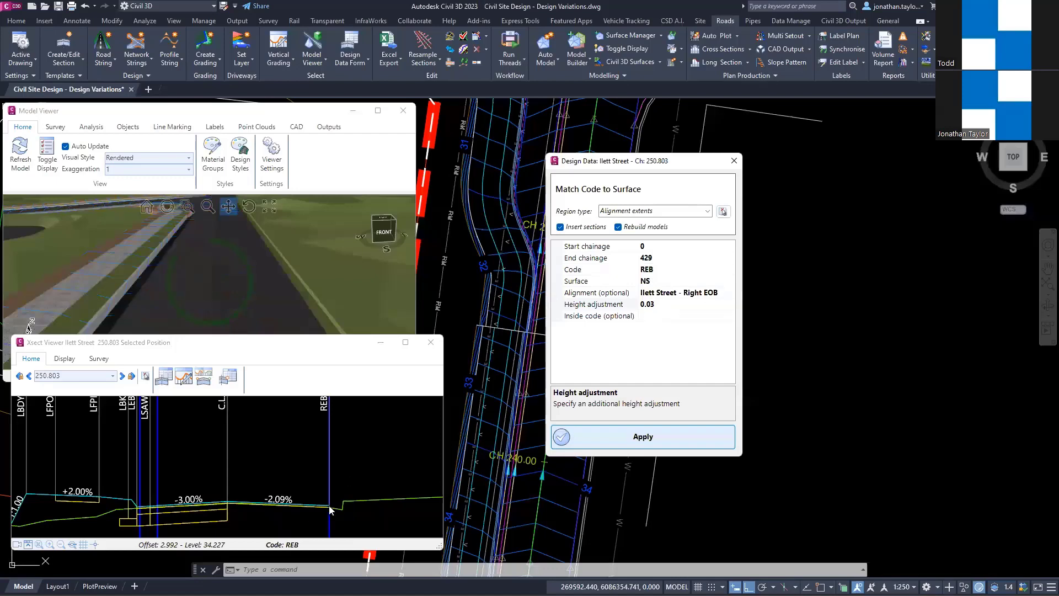
Step: Close Ilett Street's design data and view Road 1's cross section at chainage 70 beneath the 3D model, focusing on the left verge
key(Escape)
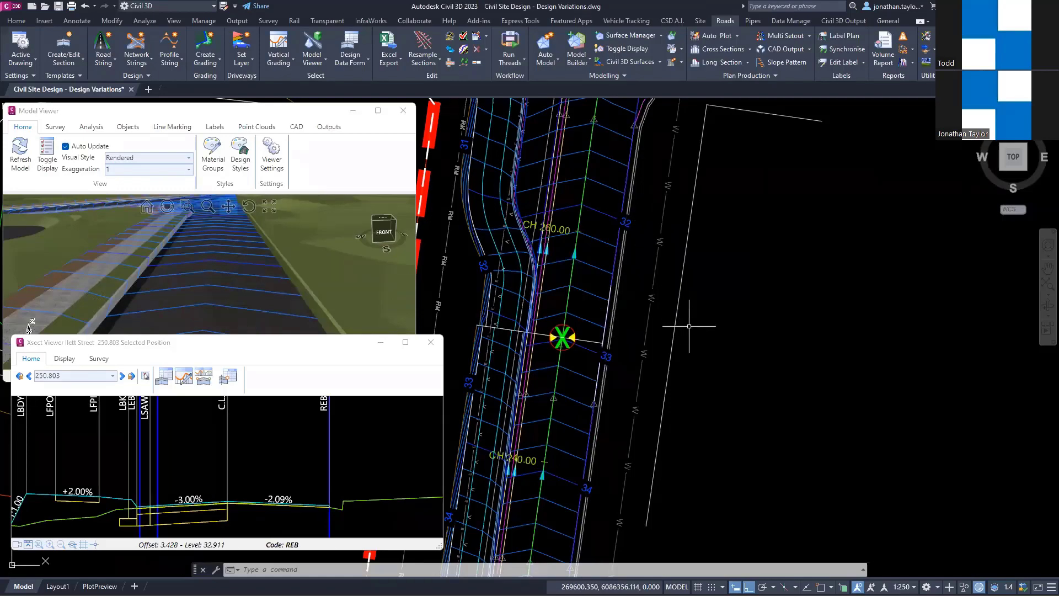
scroll(689, 326, down, 2)
middle_drag(511, 193, 705, 300)
middle_drag(454, 138, 733, 289)
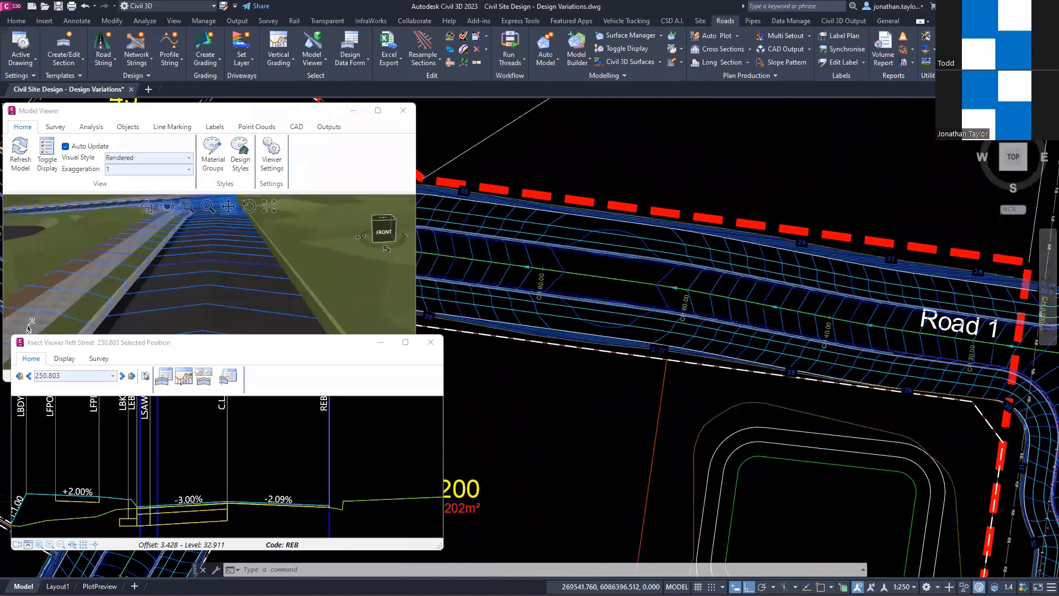
scroll(736, 275, up, 2)
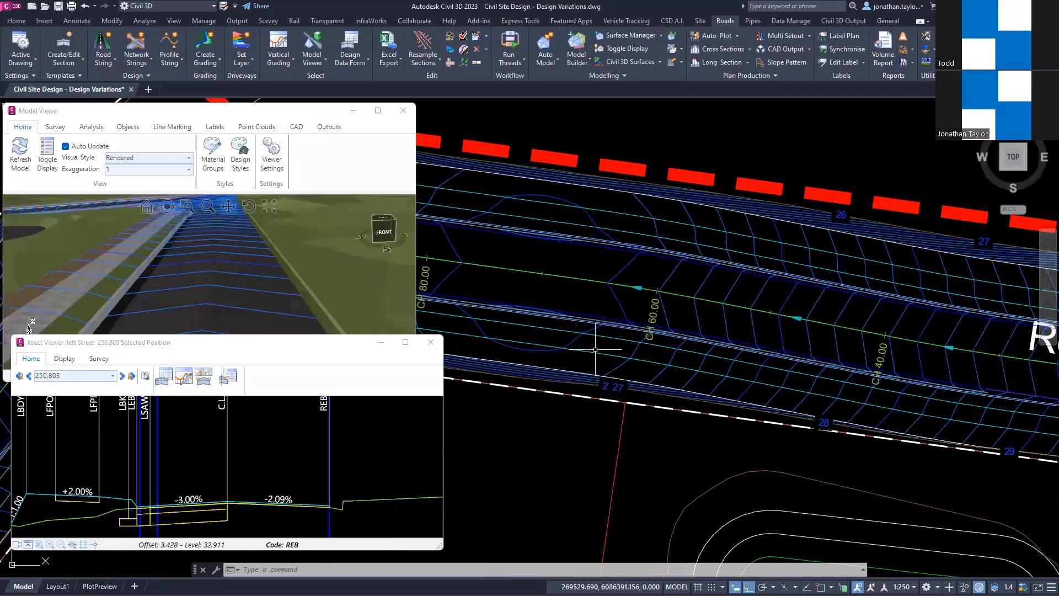
click(430, 342)
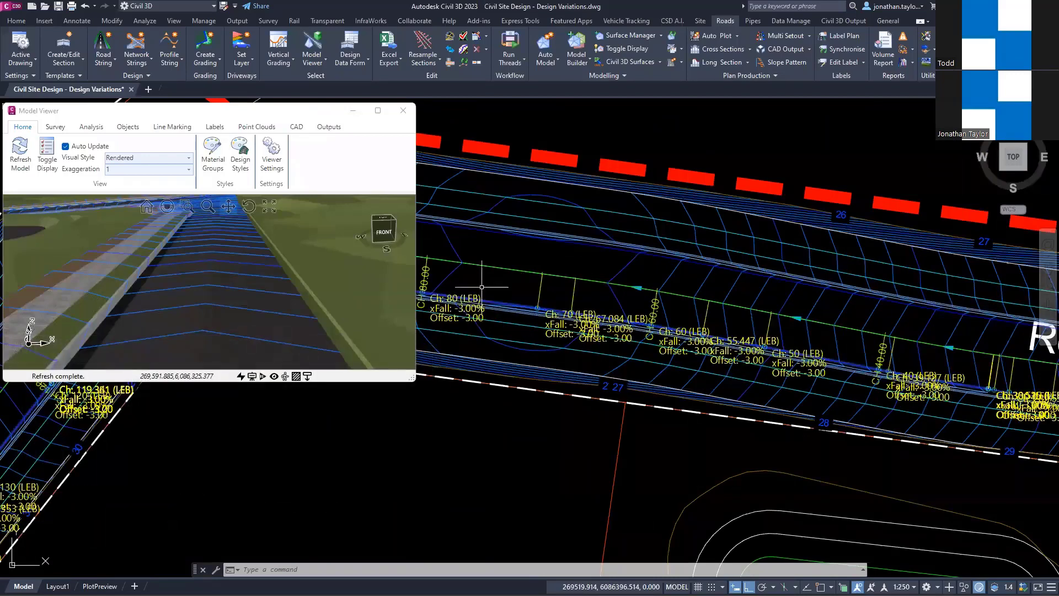
right_click(537, 308)
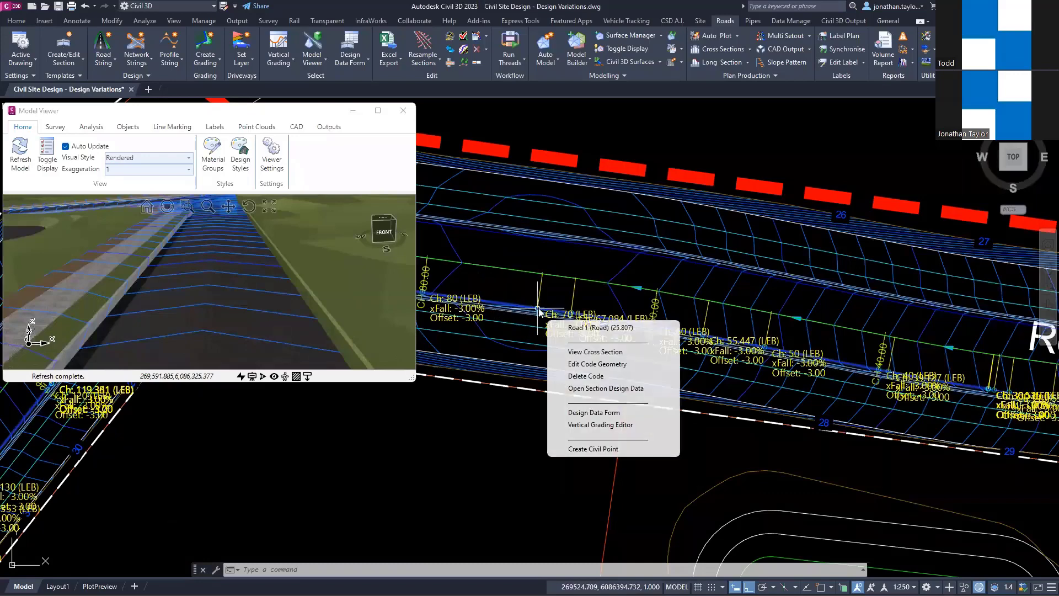
click(596, 351)
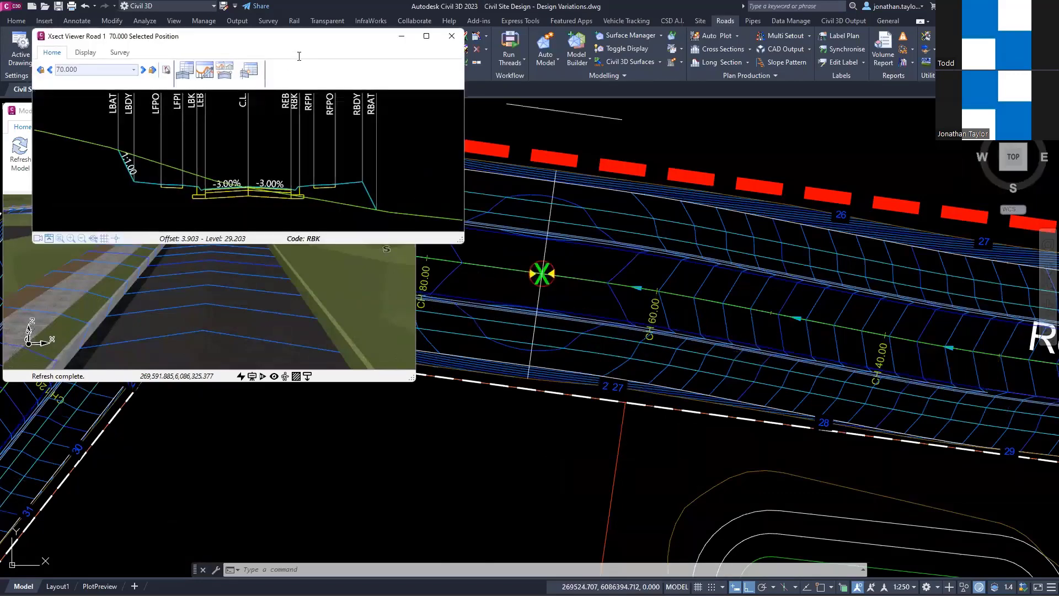
drag(307, 36, 295, 345)
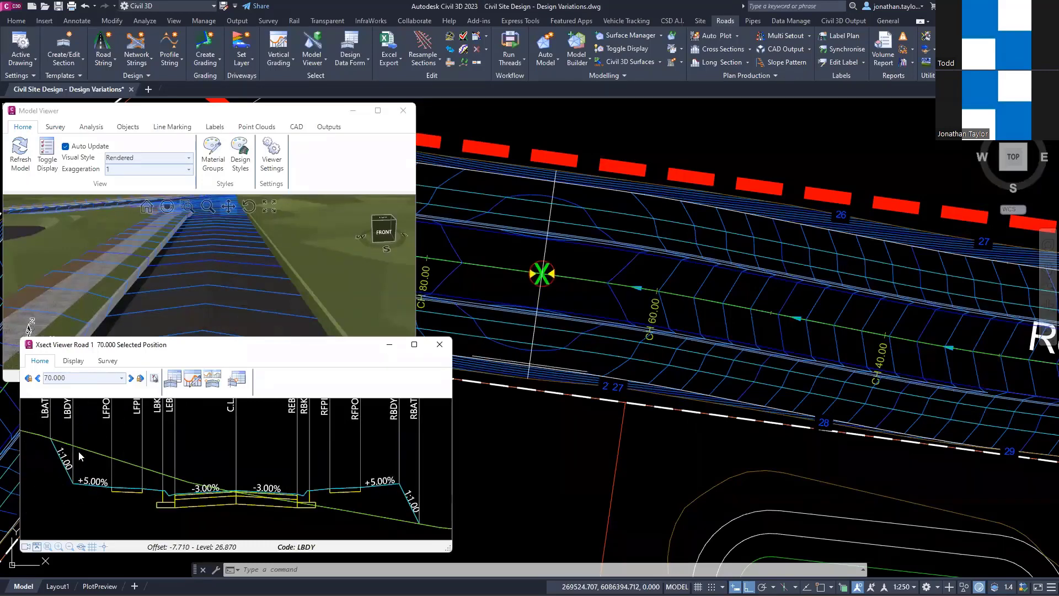
click(96, 486)
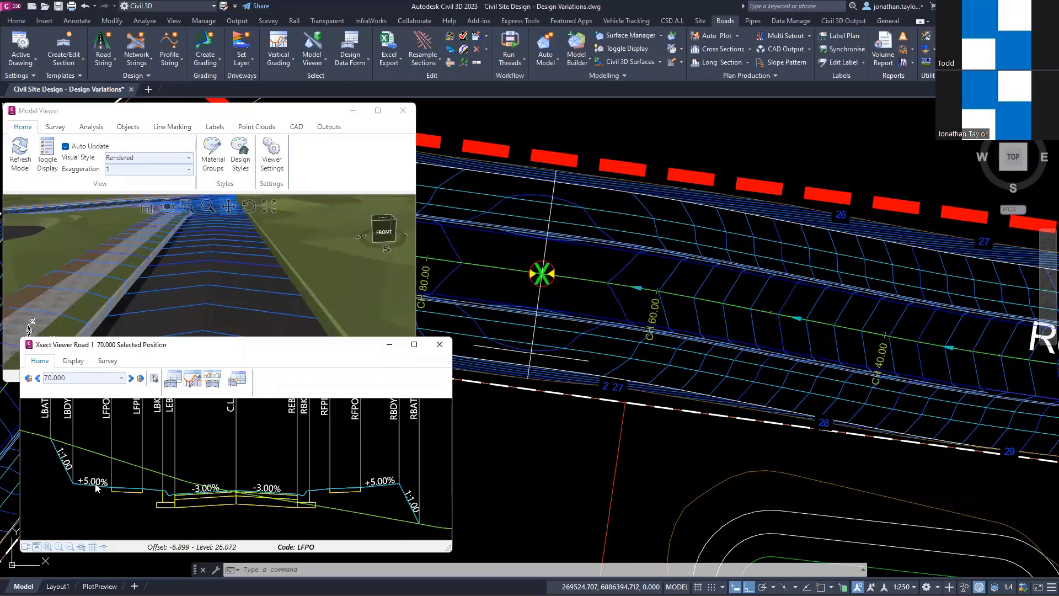
click(129, 488)
click(149, 493)
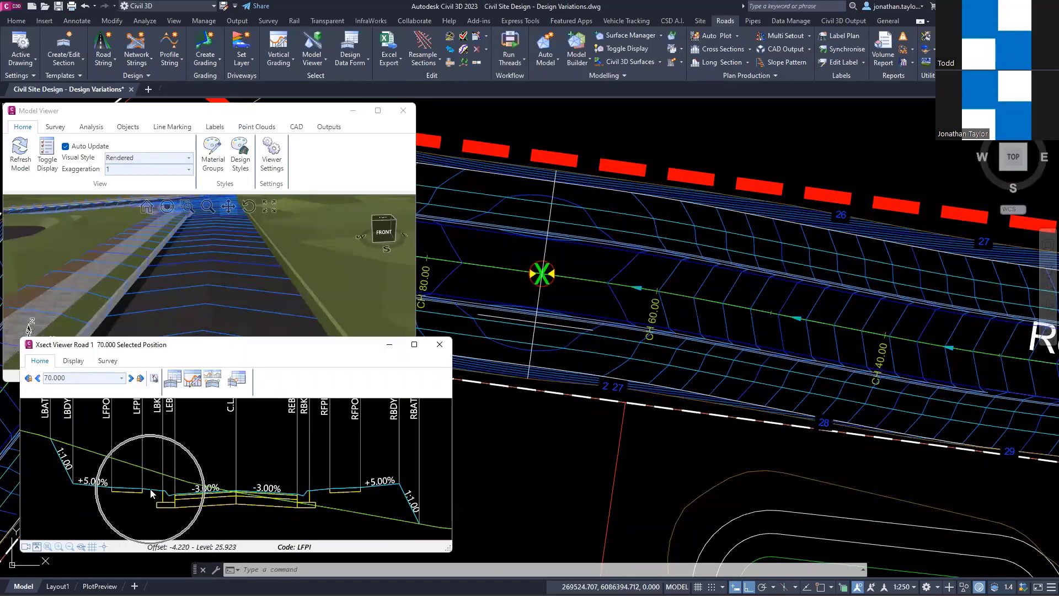
Step: Create a Match Code to Surface variation for Road 1's left boundary code, LBDY, from the cross section
right_click(75, 408)
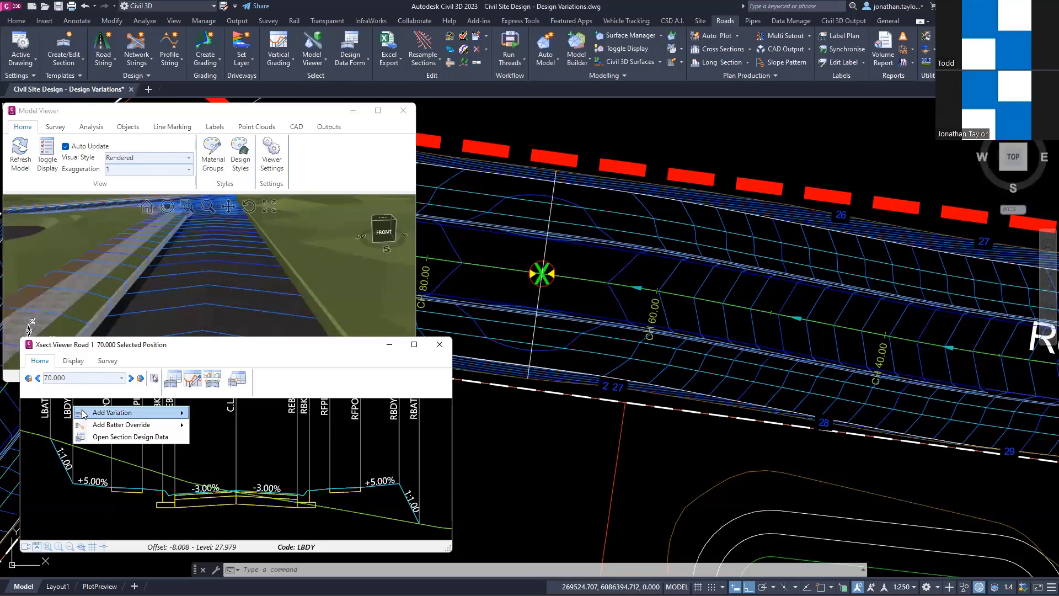
mouse_move(82, 414)
mouse_move(236, 439)
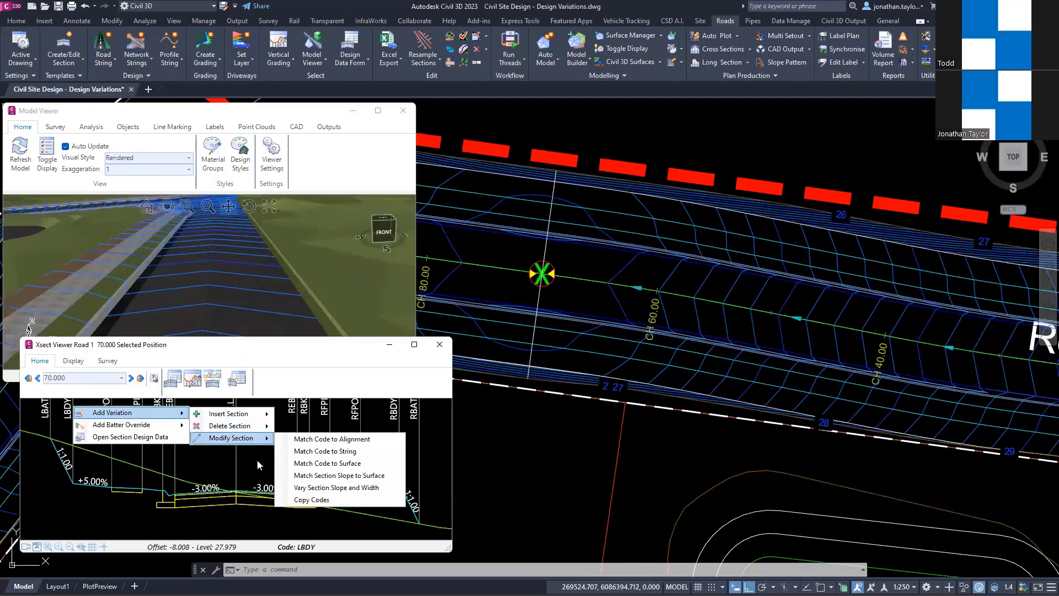
click(340, 463)
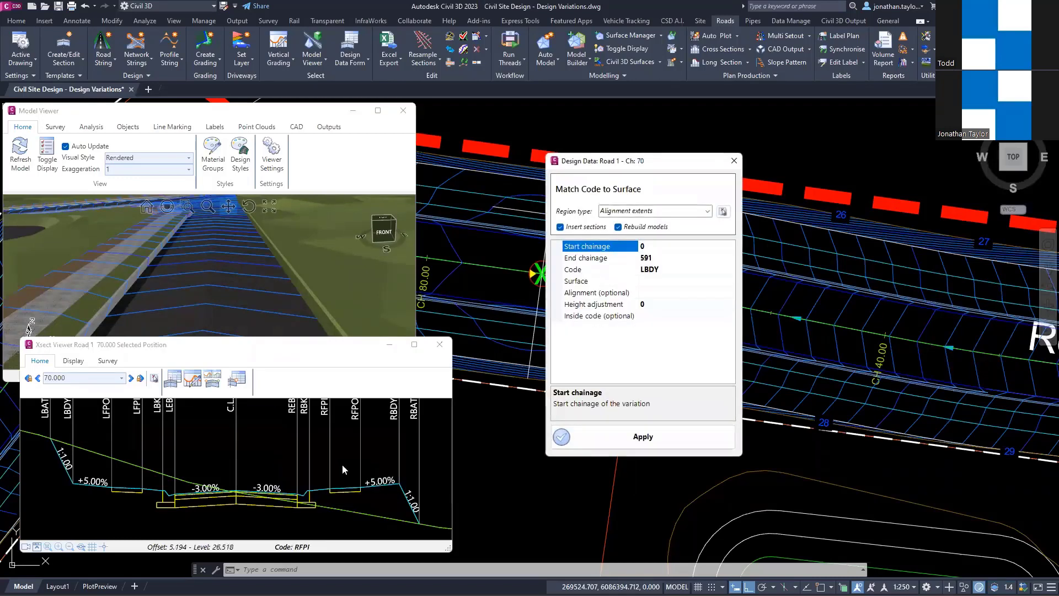
Step: Set the LBDY variation to chainages 40 to 150 with NS as the surface, apply it, and close the variation settings
click(669, 258)
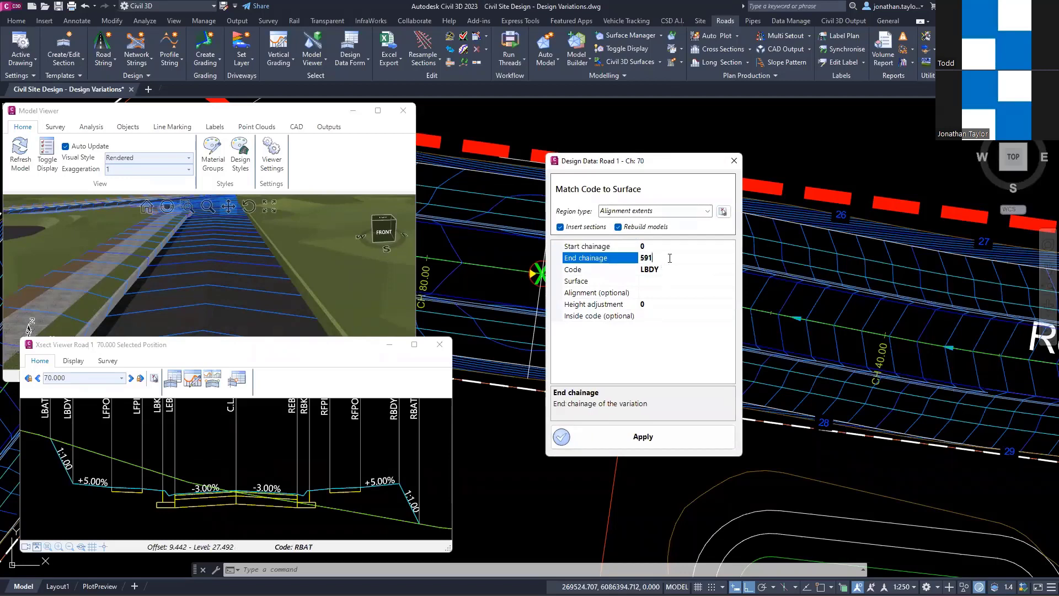
click(628, 244)
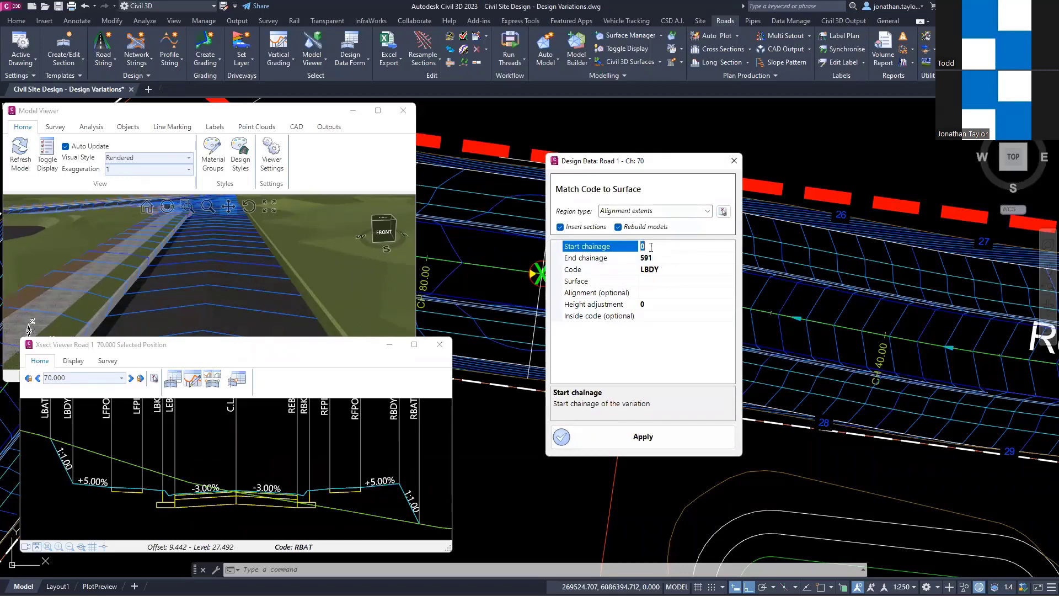
text(40)
key(Tab)
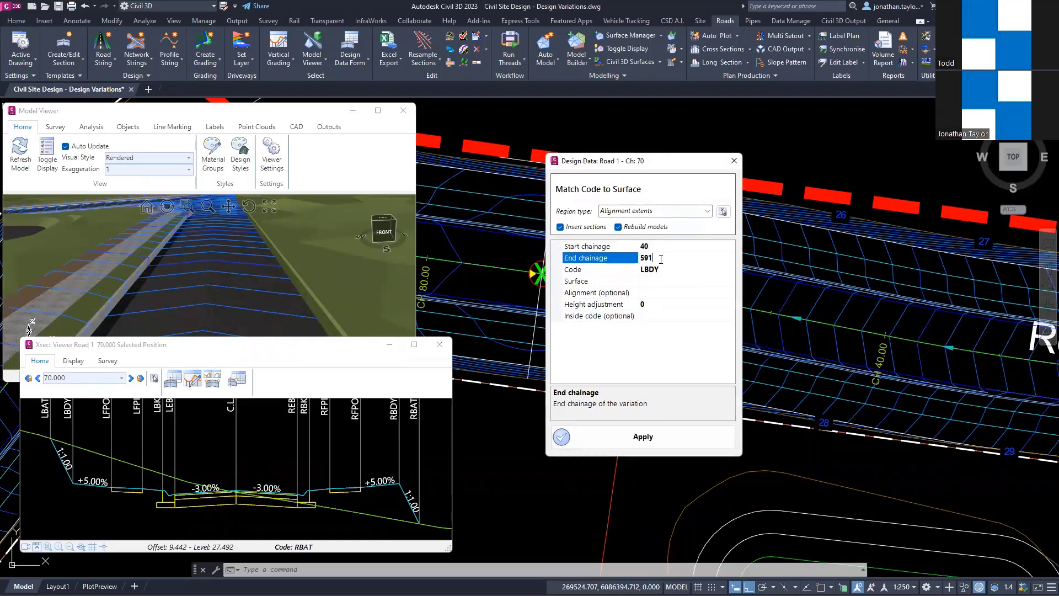
text(150)
click(711, 284)
click(730, 280)
click(650, 317)
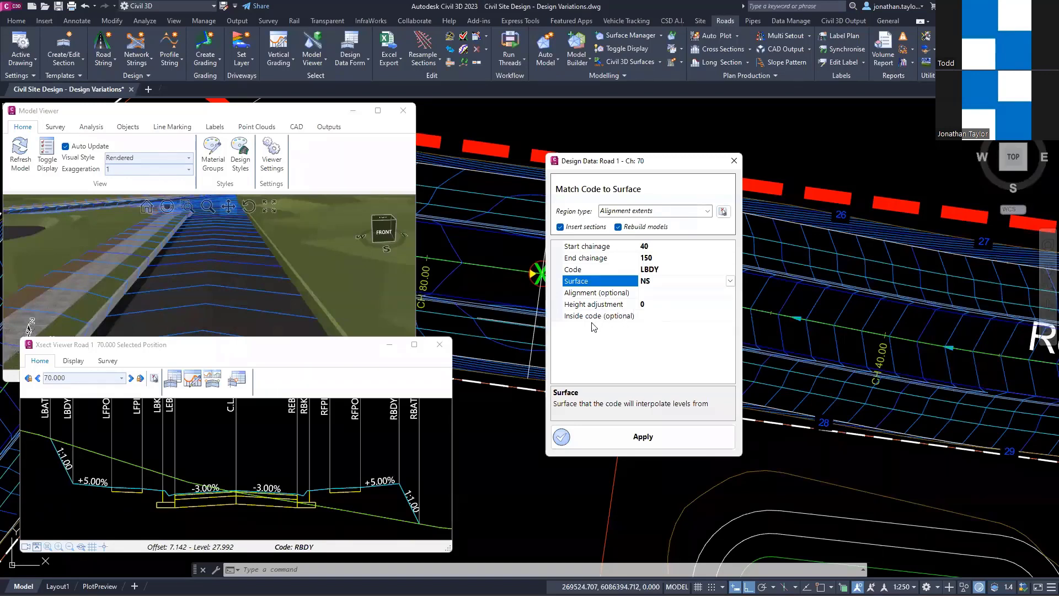
click(696, 315)
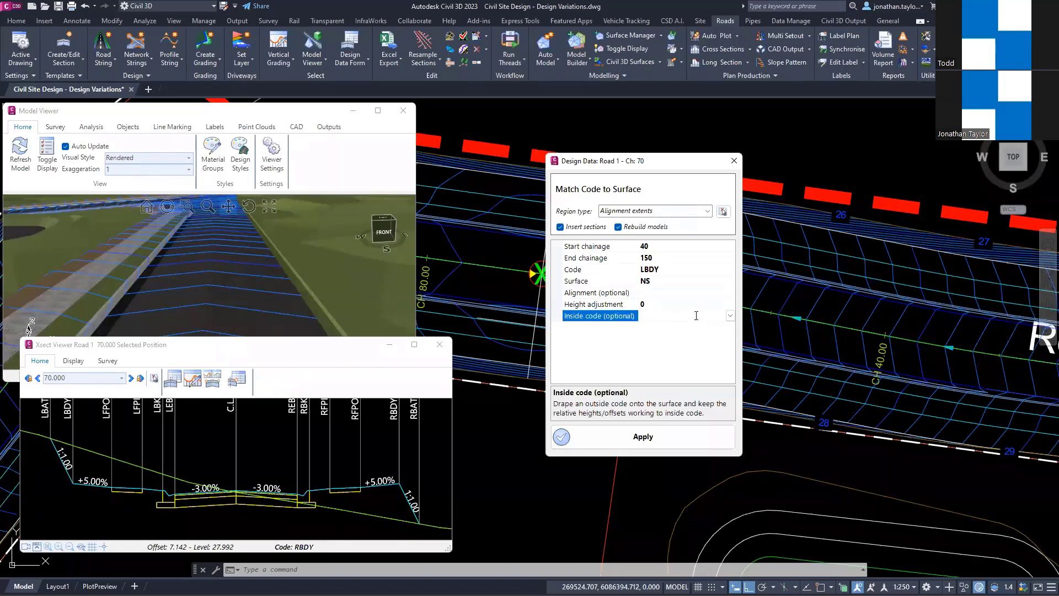
click(626, 440)
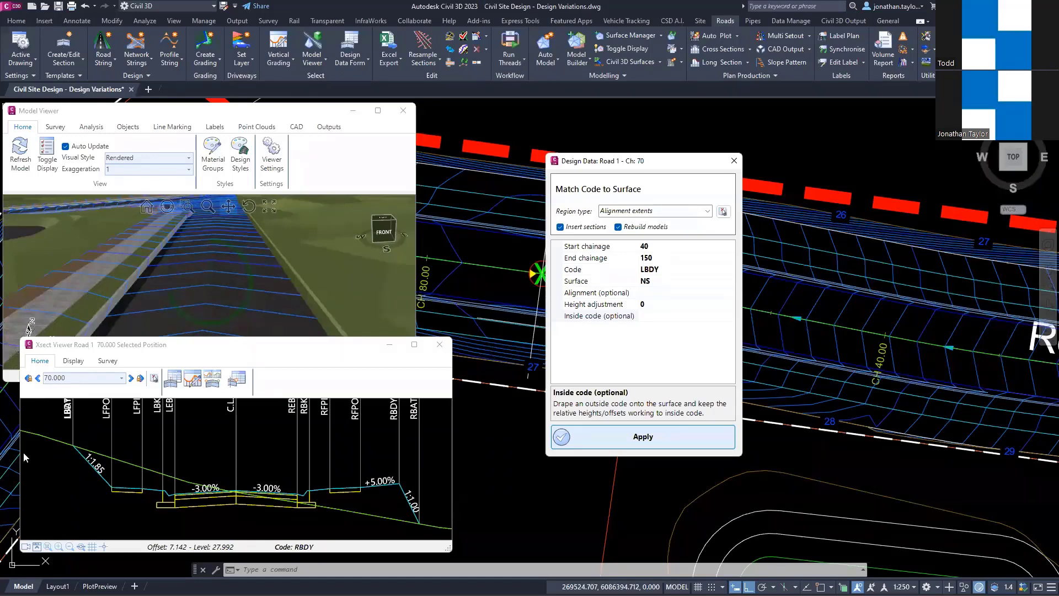
click(72, 446)
key(Escape)
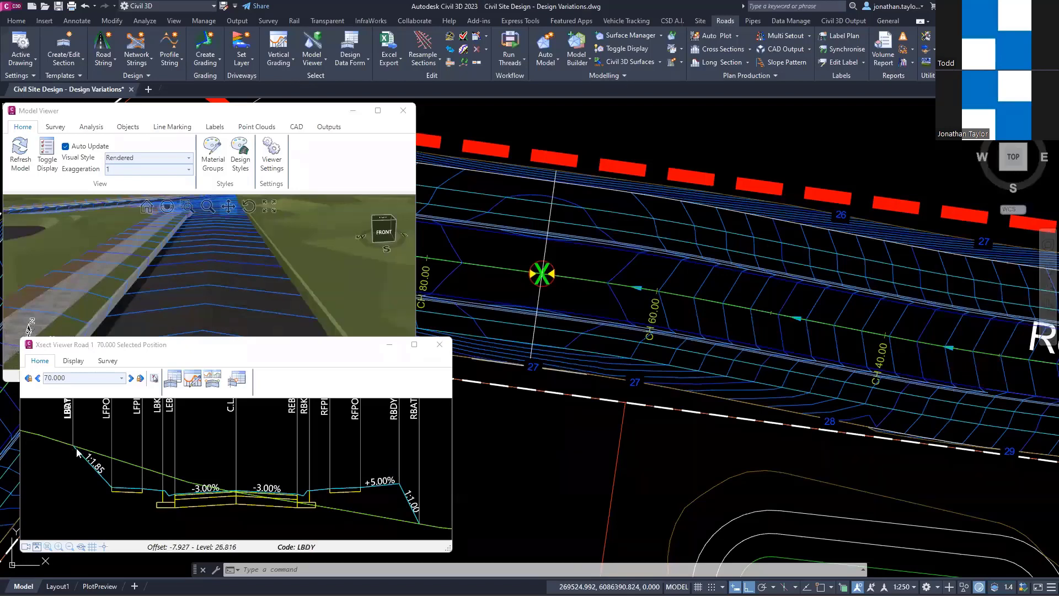
Step: Open Road 1's section design data at chainage 70 and select the LBDY Match Code to Surface variation
click(69, 445)
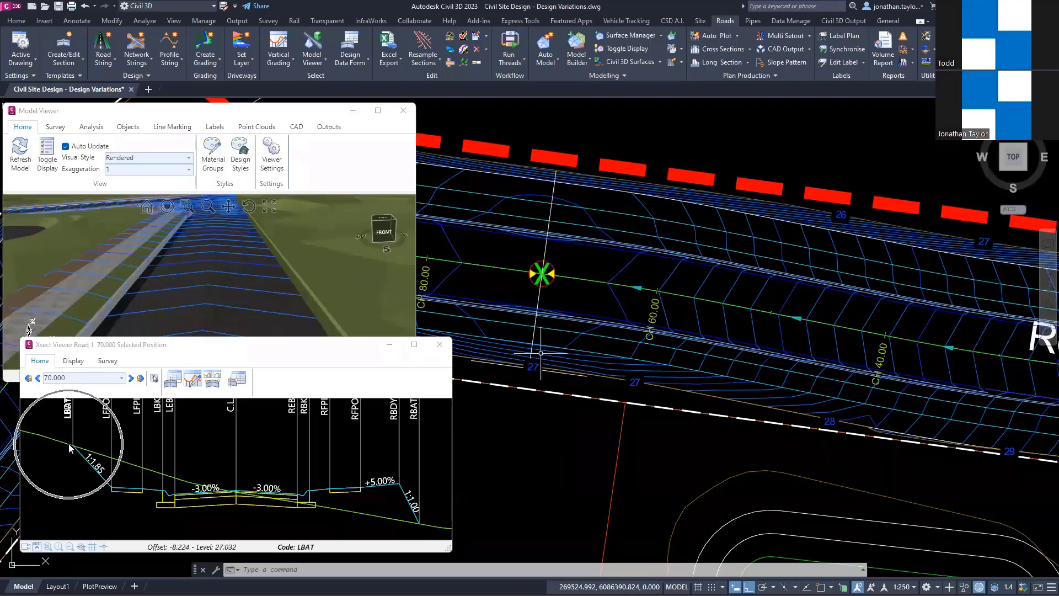
right_click(199, 413)
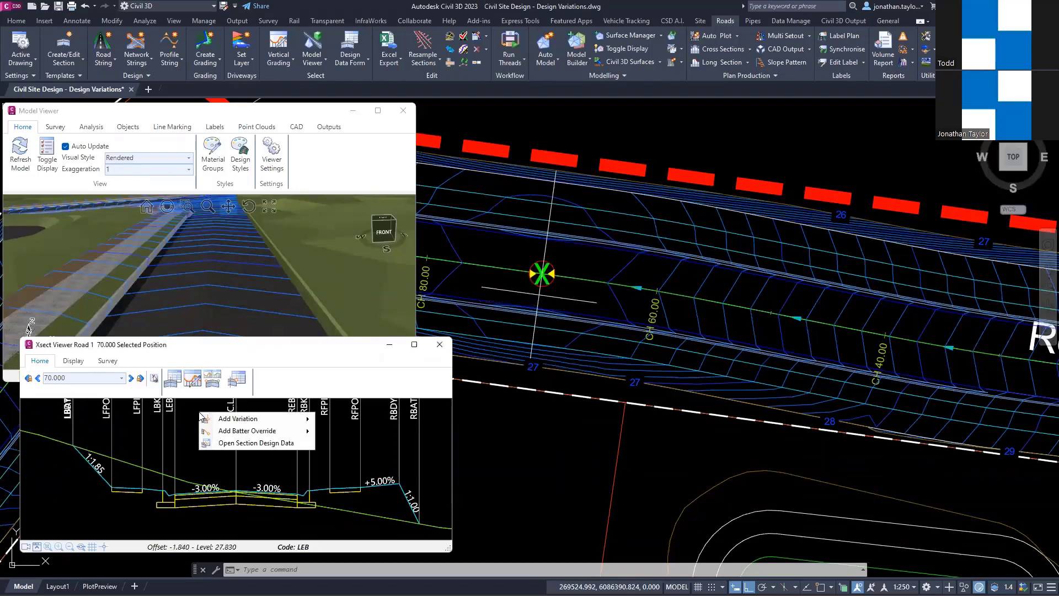
click(270, 442)
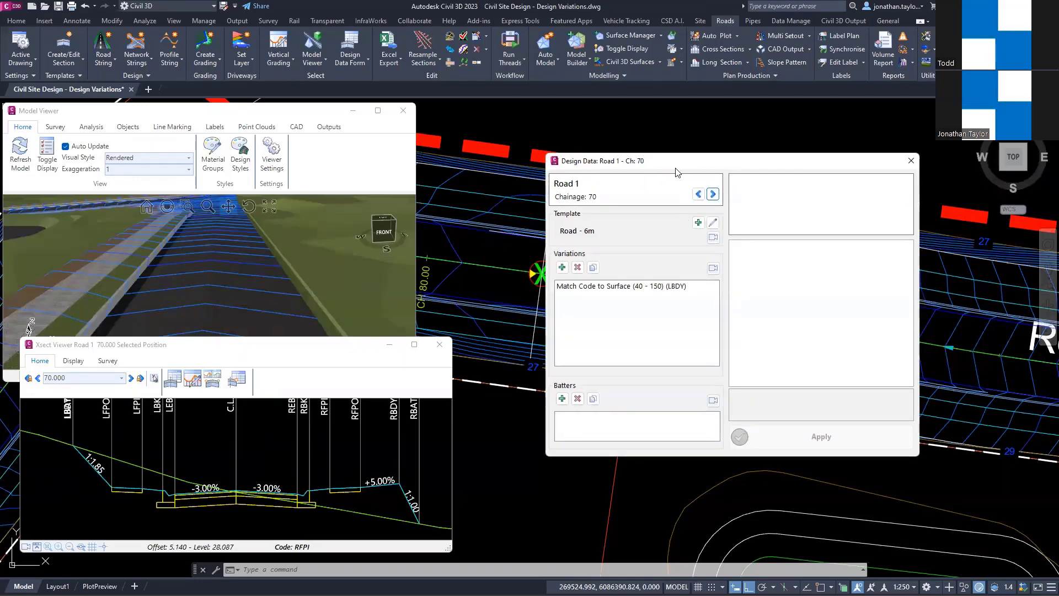
drag(675, 173, 598, 186)
click(521, 300)
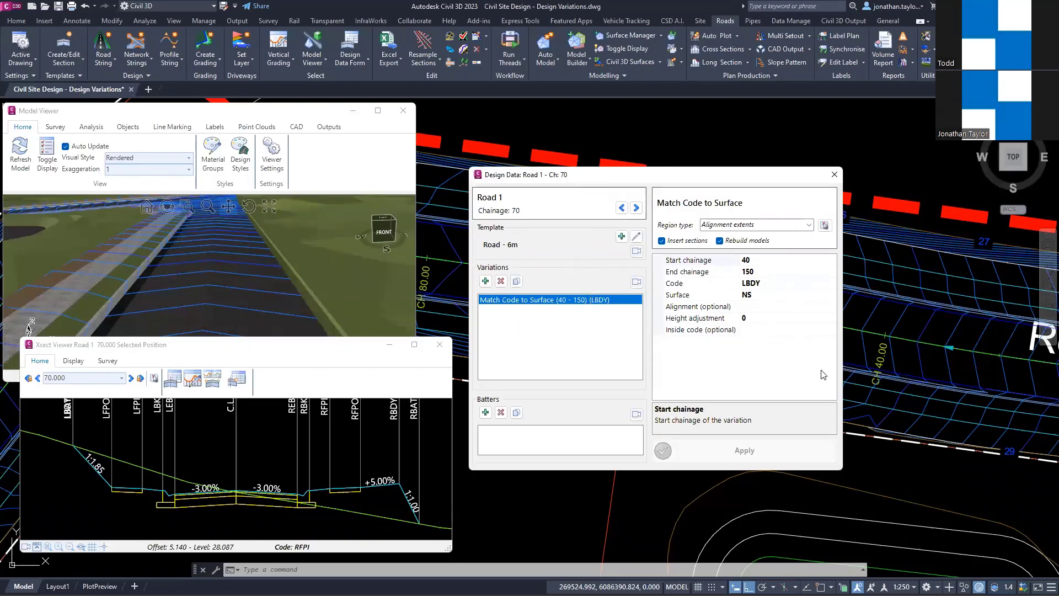
Step: Set the LBDY variation's optional inside code to LFPI and apply it to Road 1
click(806, 331)
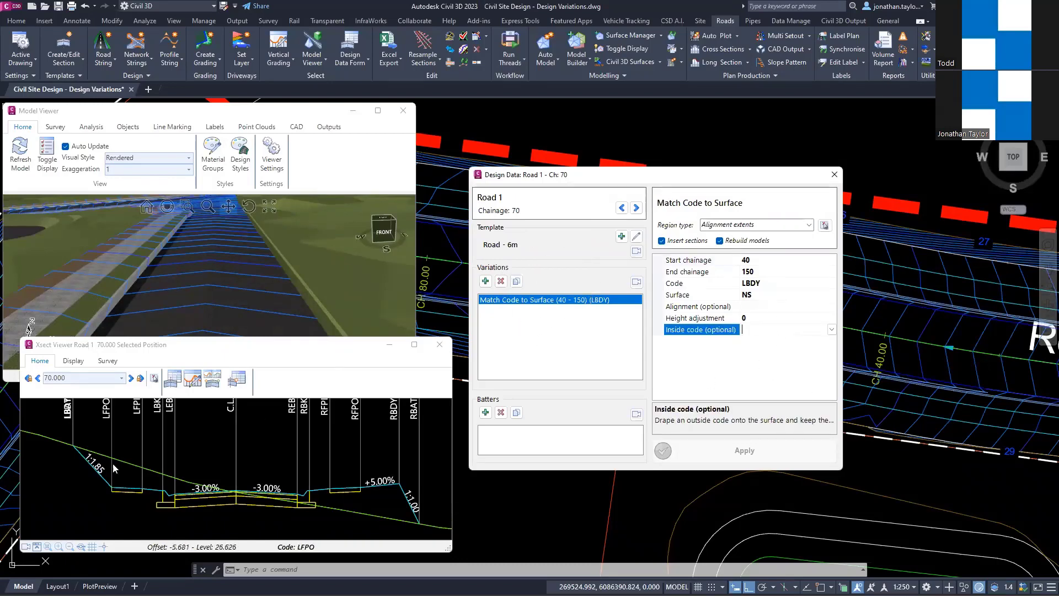
click(109, 416)
click(831, 329)
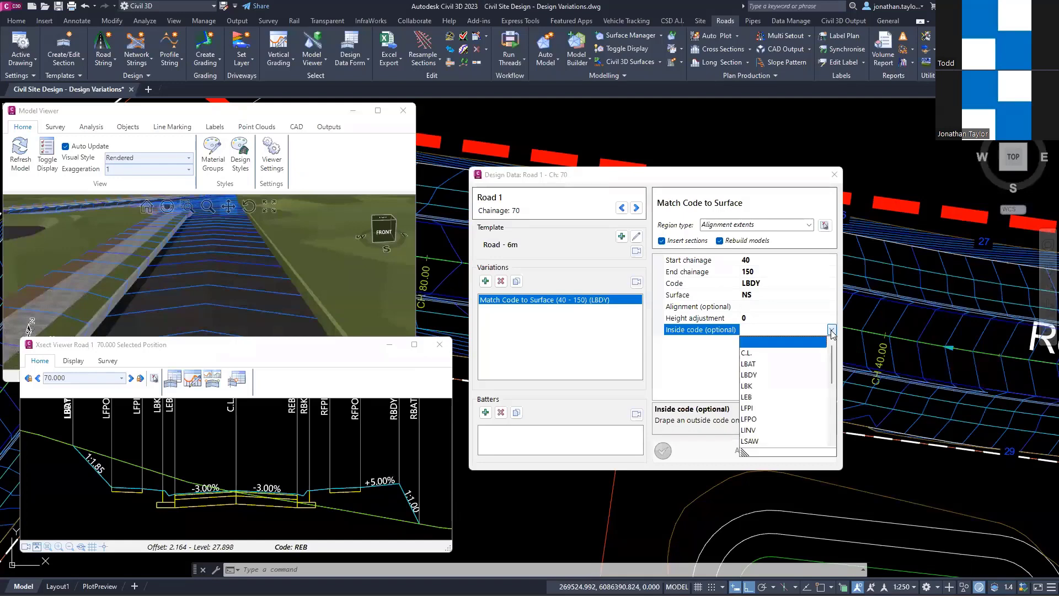
click(747, 409)
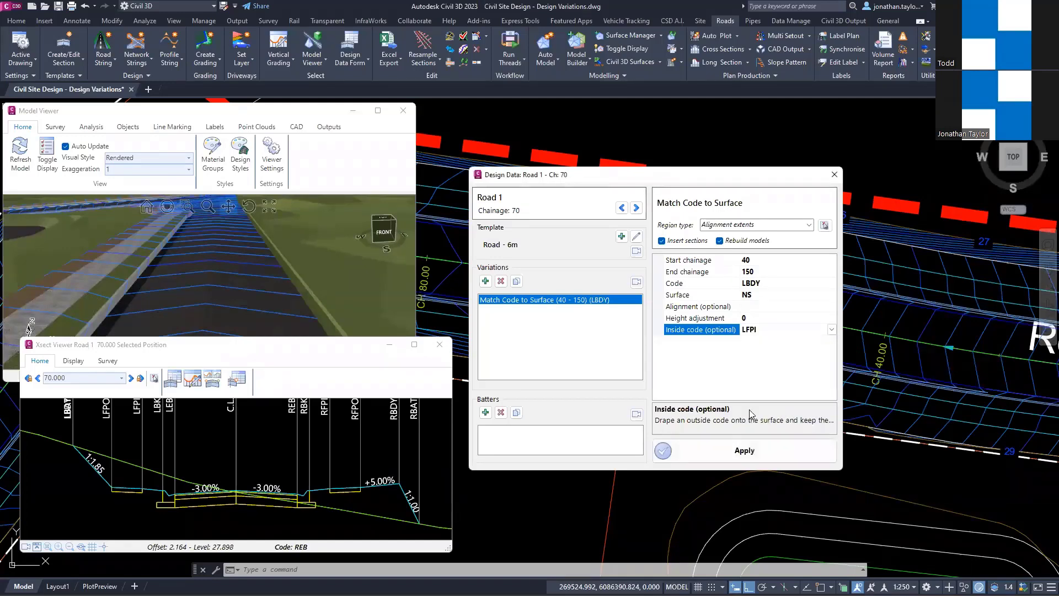
click(747, 455)
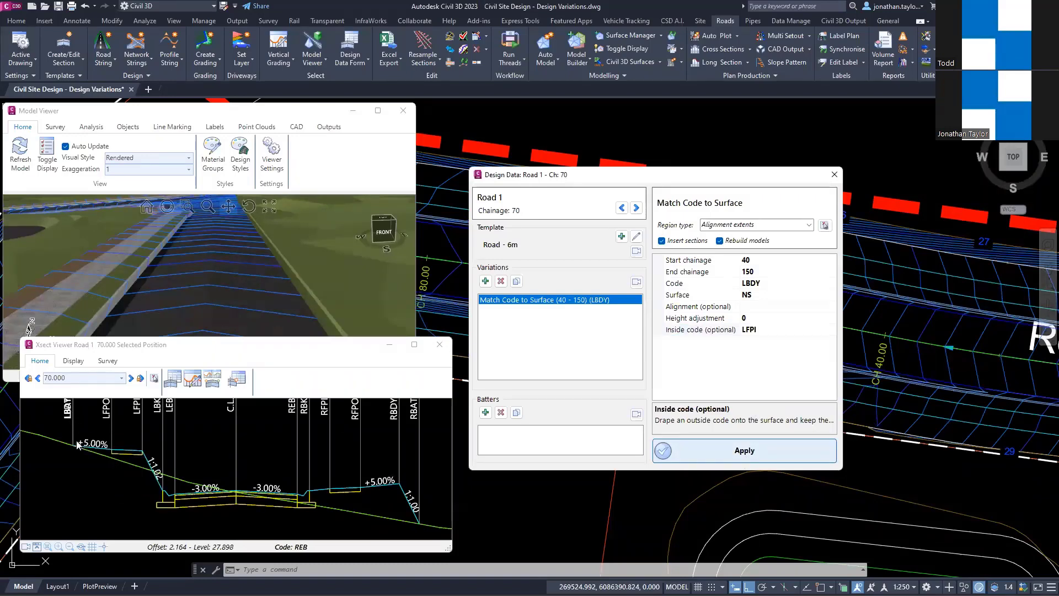
Step: Try LEB as the inside code of the LBDY variation and apply it to Road 1
click(822, 330)
click(830, 329)
click(748, 396)
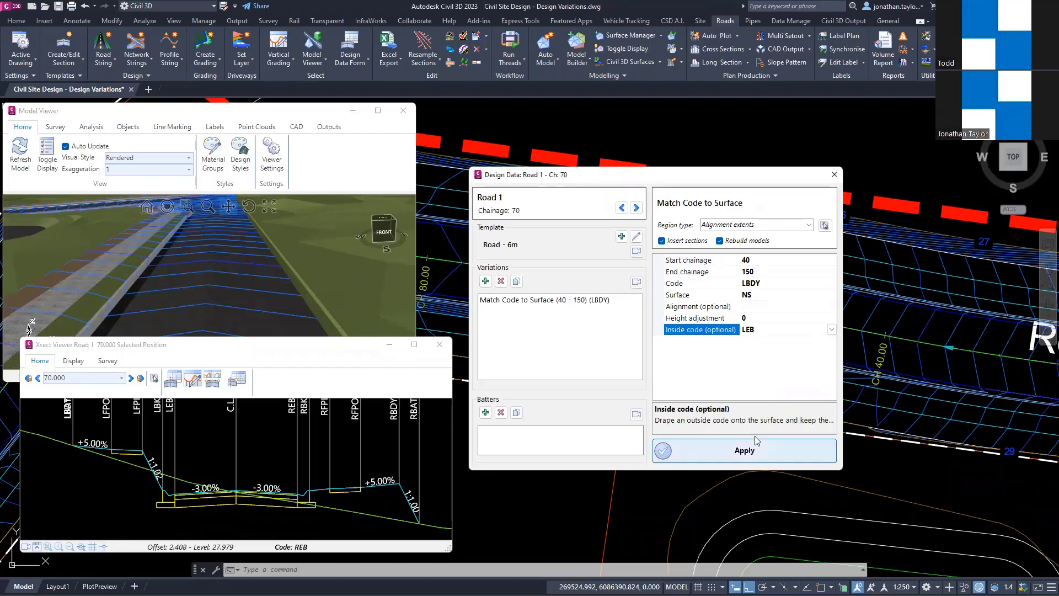
click(745, 450)
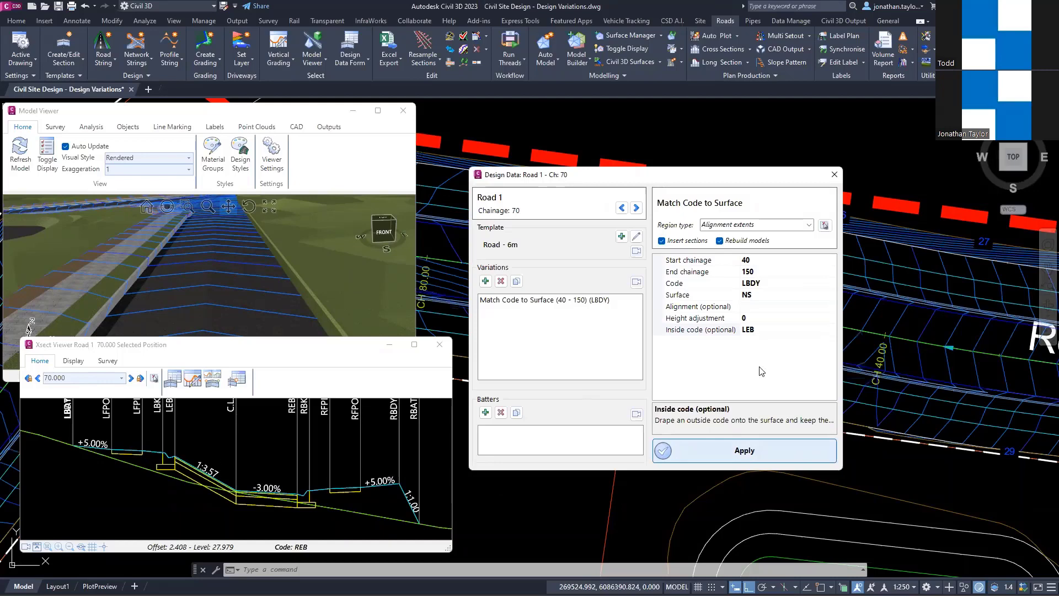
Step: Restore LFPI as the inside code of Road 1's Match Code to Surface variation and apply the change
click(815, 331)
click(832, 329)
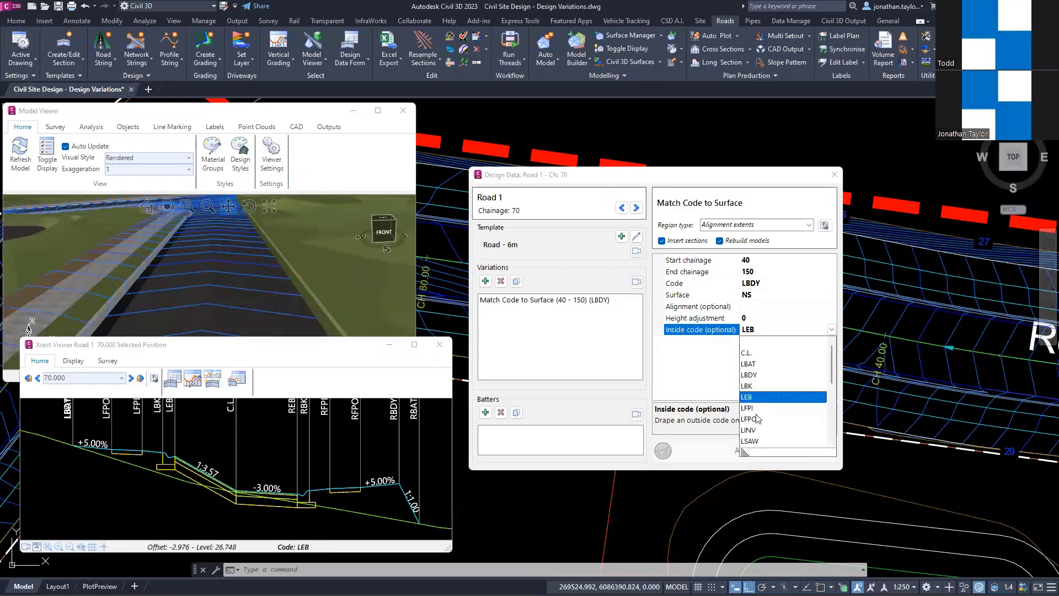
scroll(764, 393, down, 1)
click(750, 375)
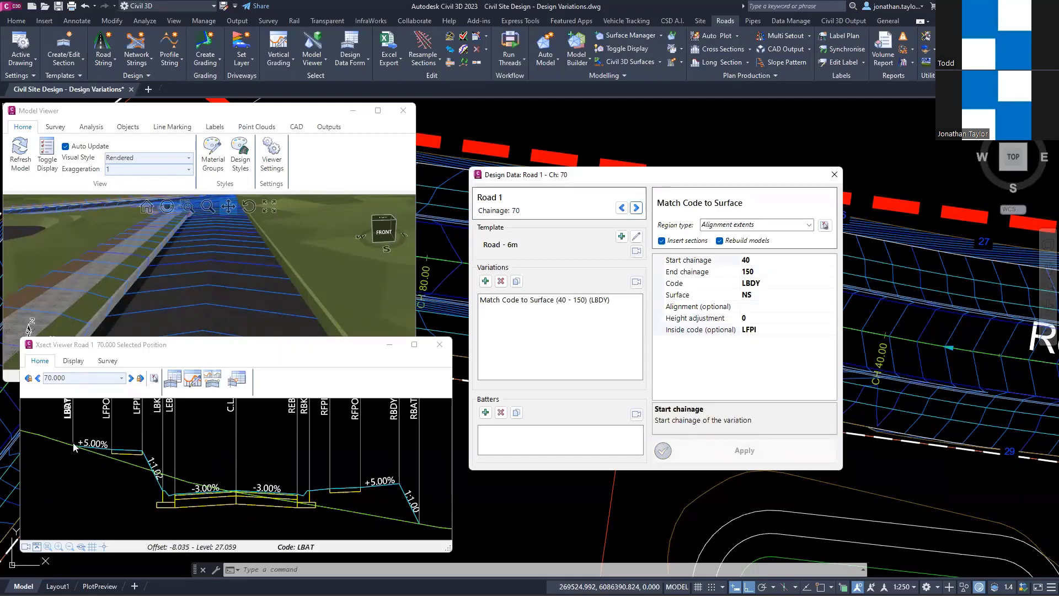
Step: Close Road 1's cross section and section design data, and return to Ilett Street around chainage 220 in the plan
click(445, 345)
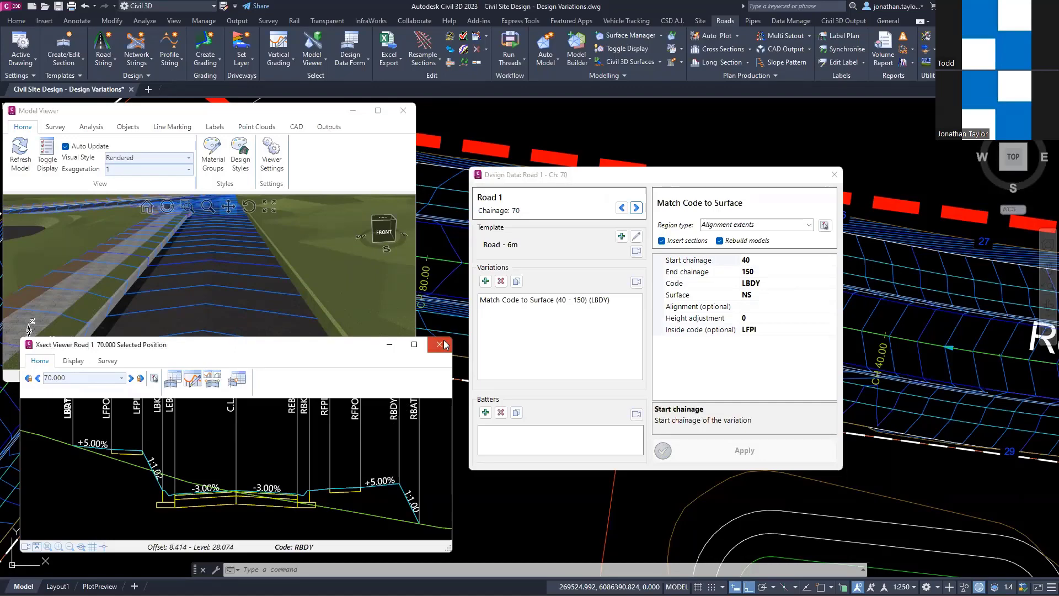
click(834, 175)
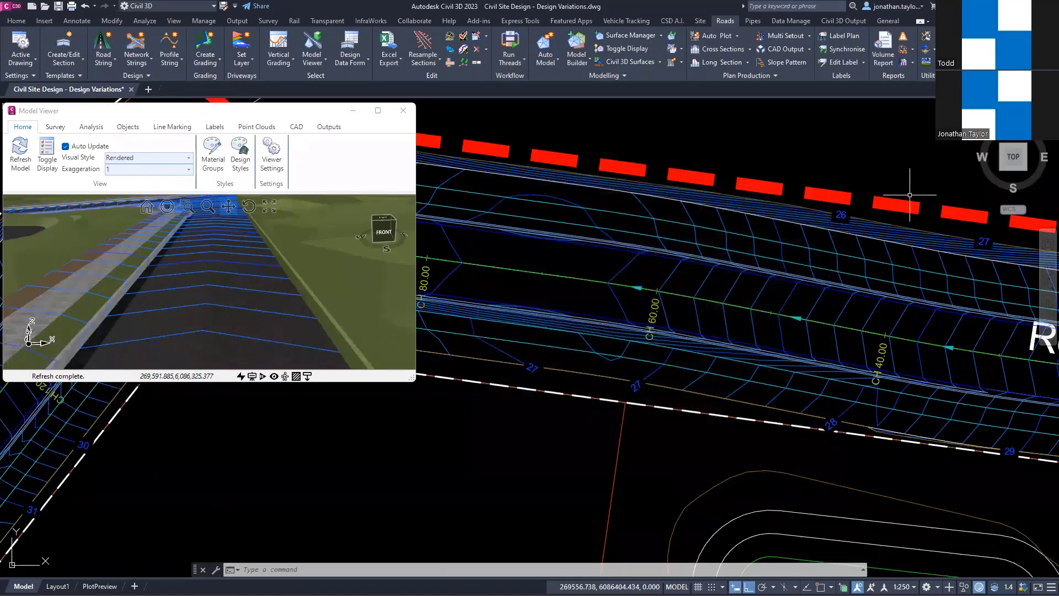
scroll(794, 286, down, 6)
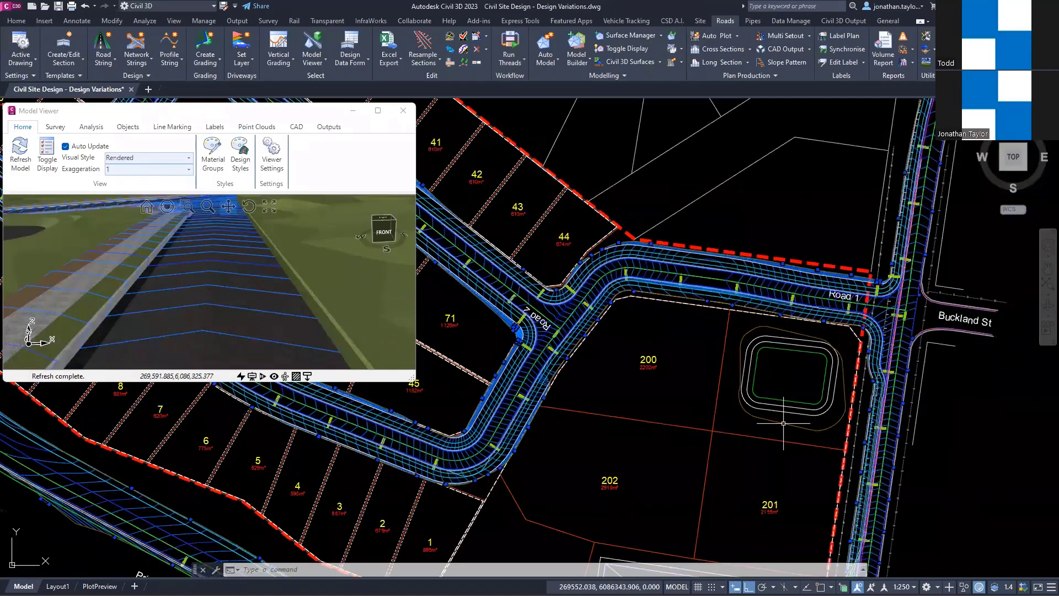
scroll(854, 458, up, 8)
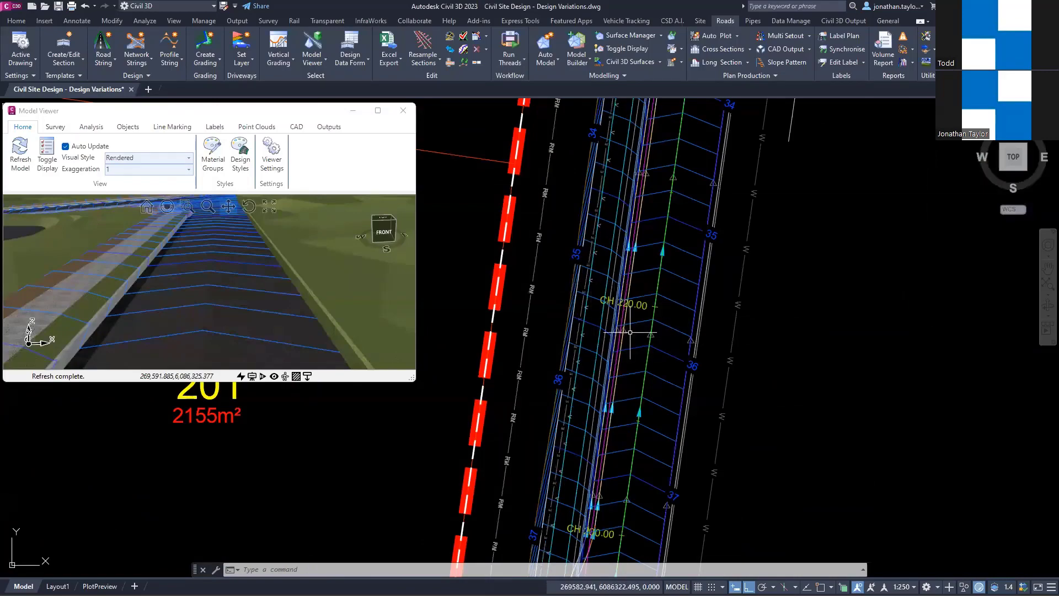
Step: Open Road 1's cross section at chainage 190 on the bend beside lot 45 and place it below the 3D model view
scroll(629, 331, down, 2)
middle_drag(628, 331, 965, 382)
scroll(689, 317, down, 4)
middle_drag(541, 306, 689, 335)
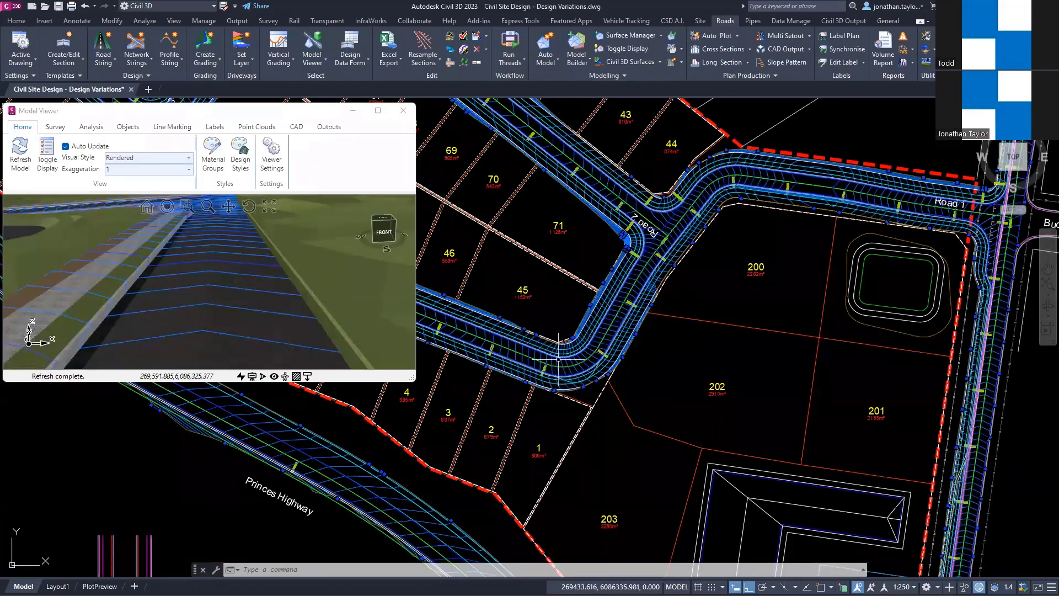
scroll(563, 368, up, 4)
scroll(607, 388, up, 2)
mouse_move(610, 366)
middle_down()
mouse_move(709, 348)
mouse_move(752, 355)
middle_up()
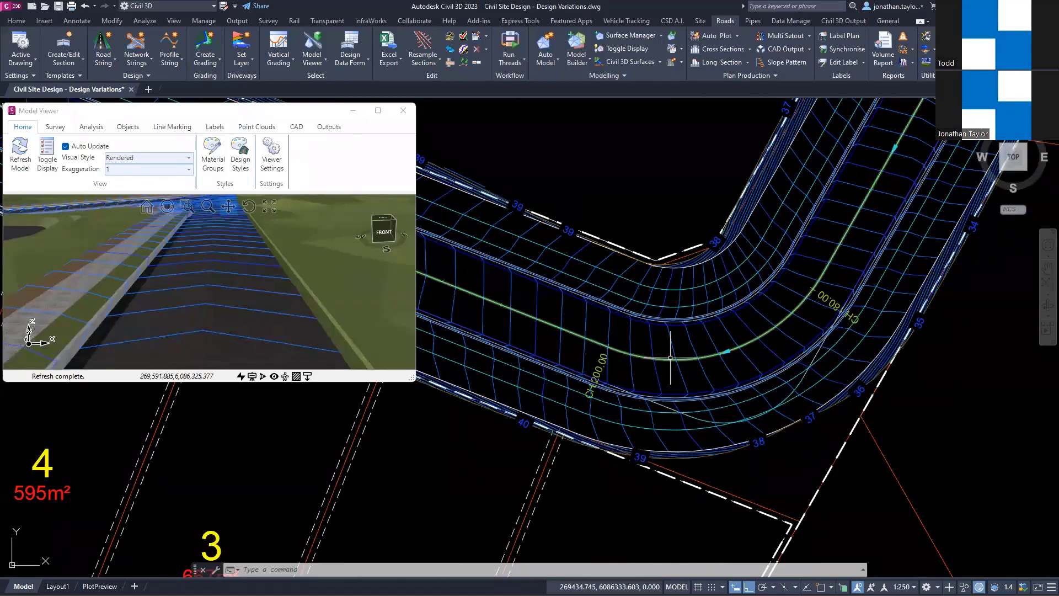
scroll(671, 357, down, 2)
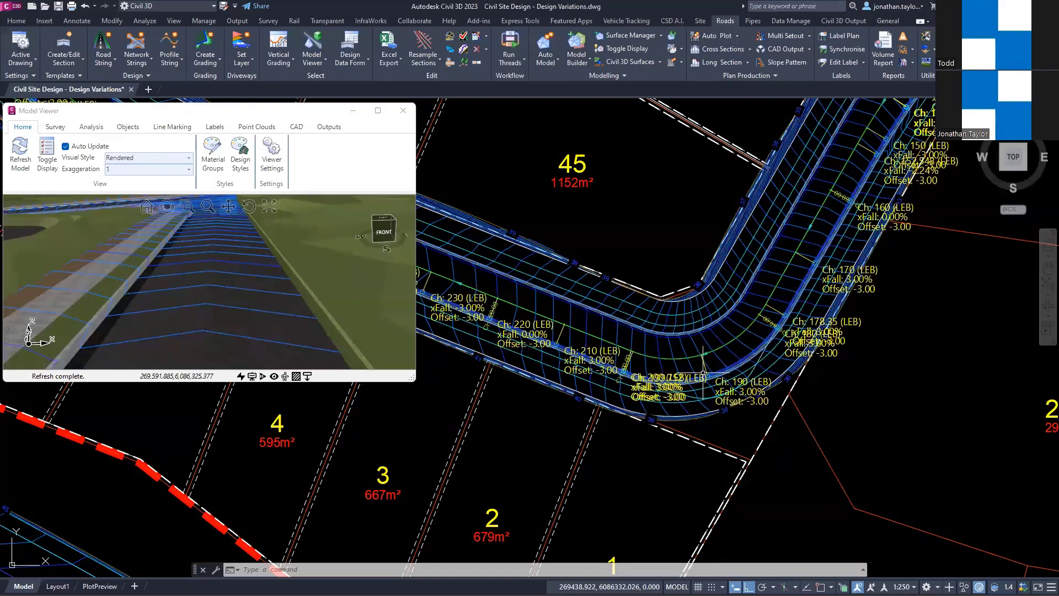
right_click(714, 386)
click(756, 419)
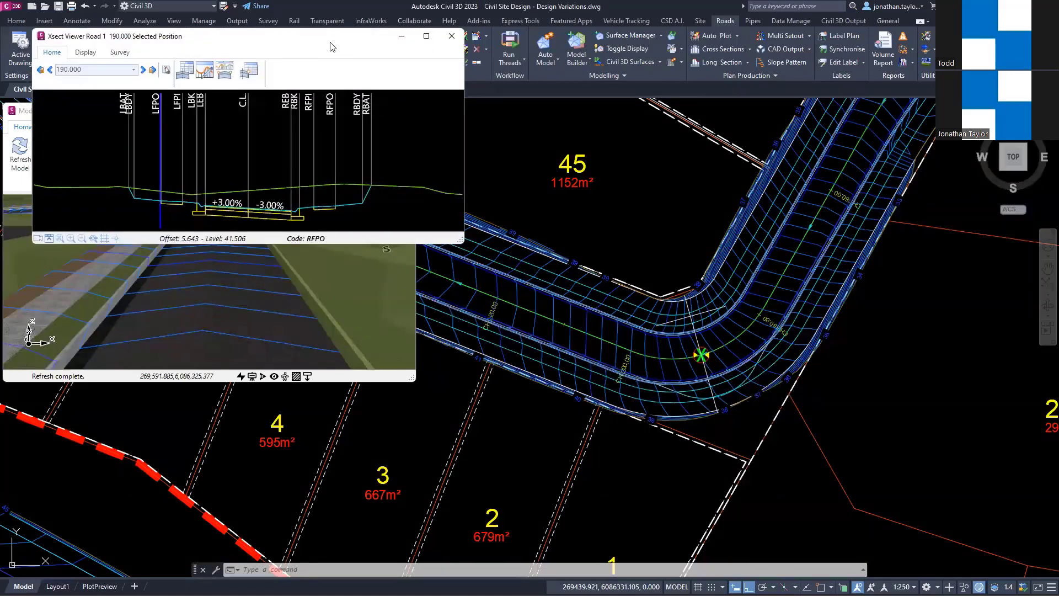
drag(331, 47, 319, 356)
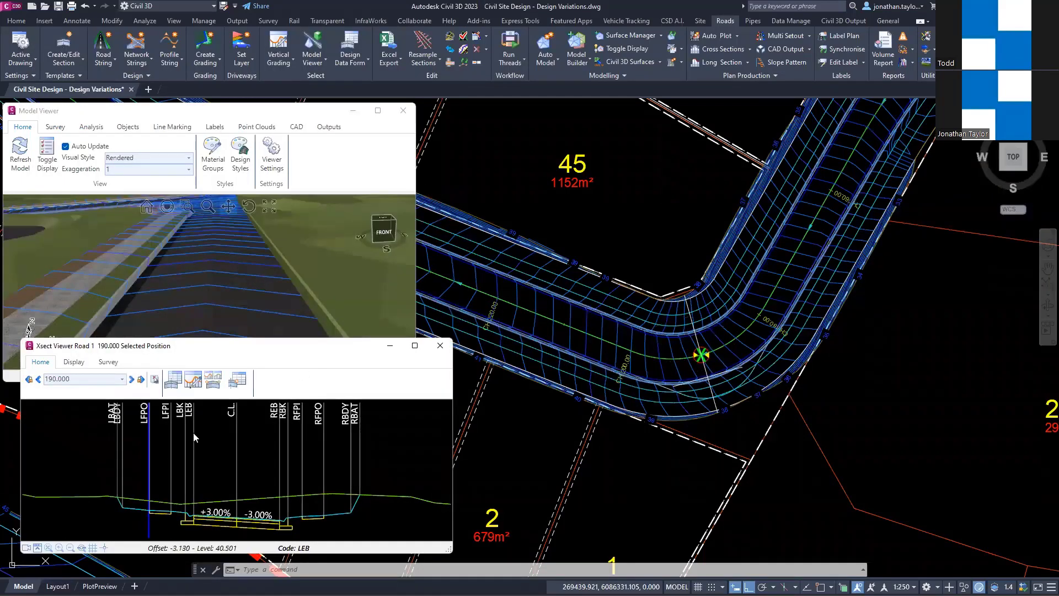
Step: Review the alignments listed as display objects for Road 1's cross section, then close the list without changes
key(ctrl)
key(ctrl)
key(ctrl)
click(74, 361)
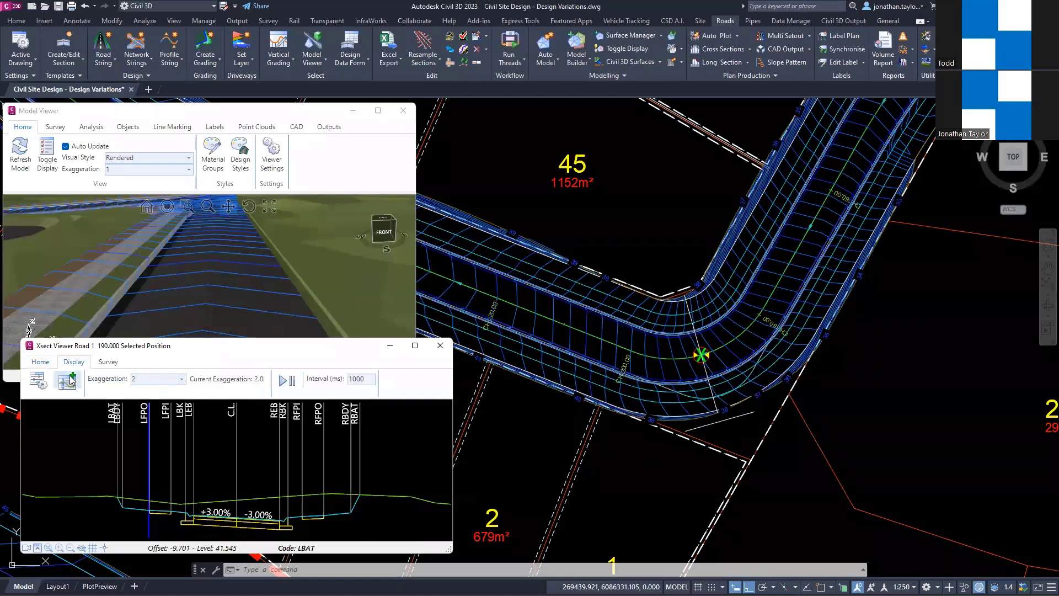
click(67, 381)
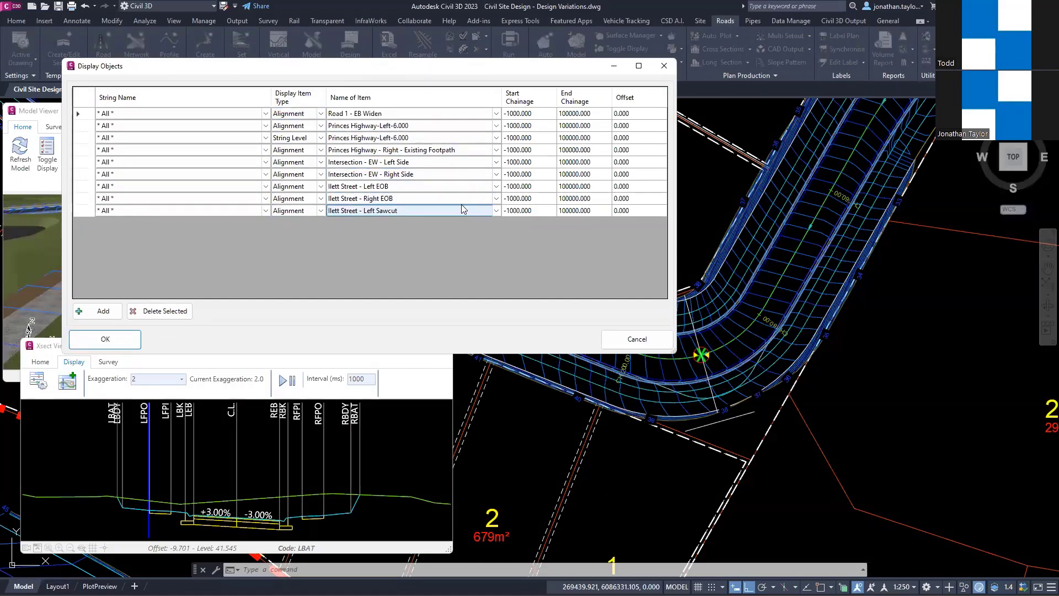
click(664, 66)
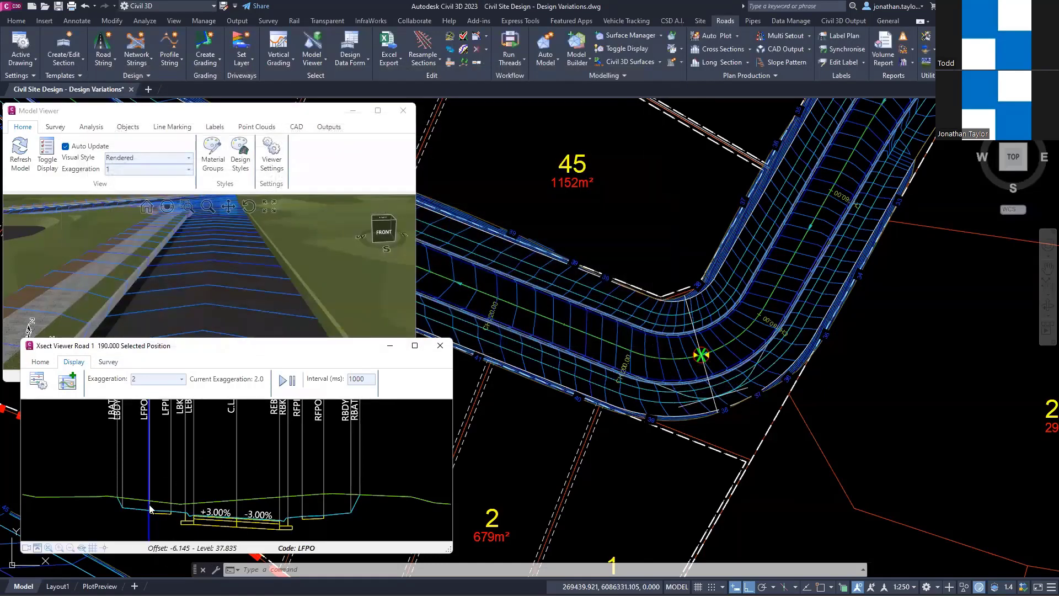
Step: Start a Match Code to Alignment variation on the LEB code in Road 1's chainage 190 cross section
scroll(150, 504, up, 2)
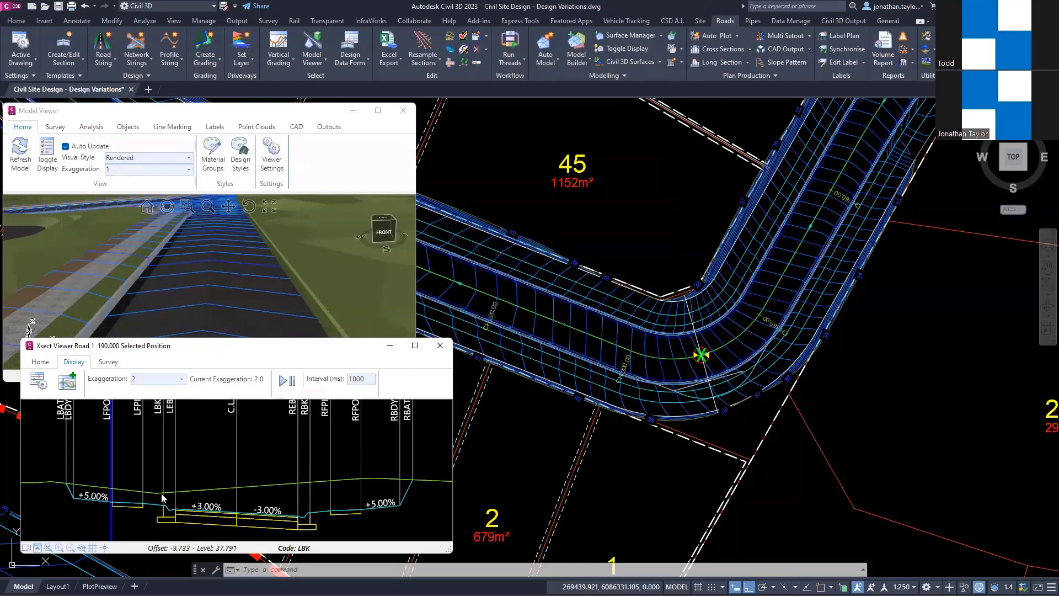
right_click(176, 432)
mouse_move(200, 440)
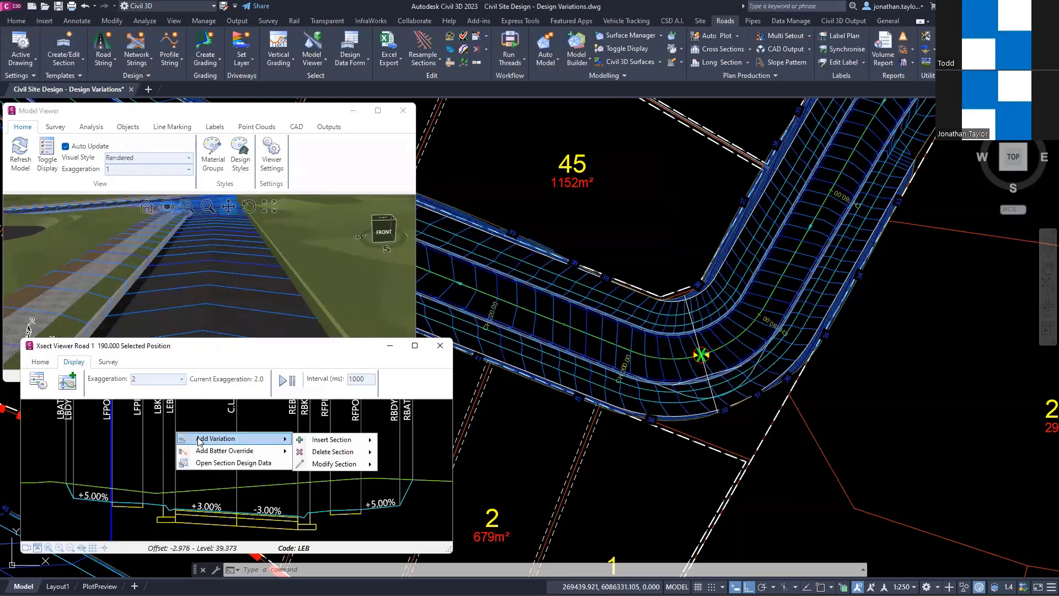
mouse_move(339, 464)
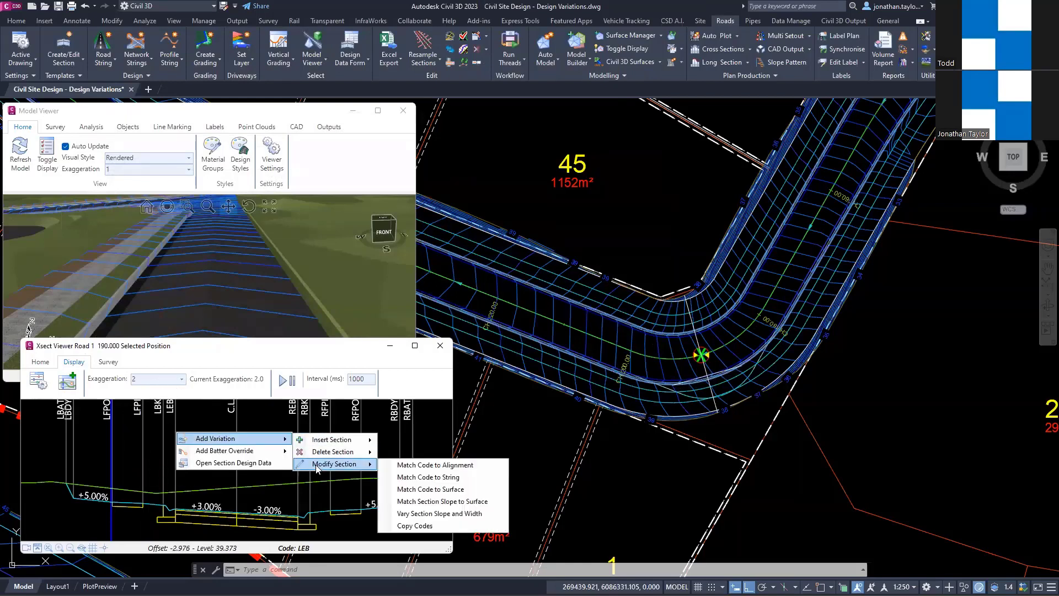
click(408, 465)
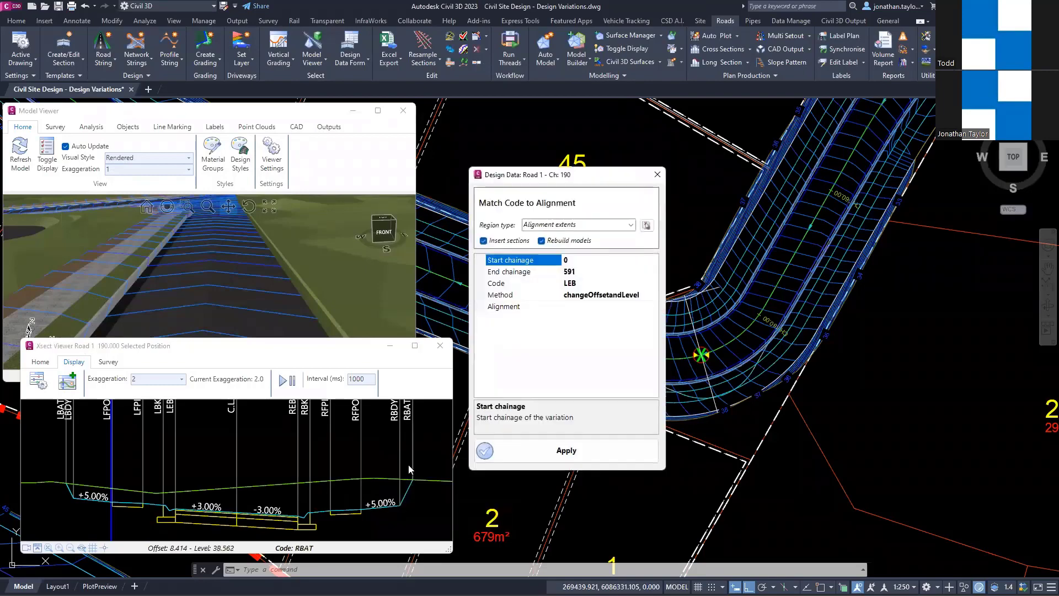
Step: Examine the extent of Road 1 in the plan compared with its bend around chainage 190
scroll(762, 279, down, 5)
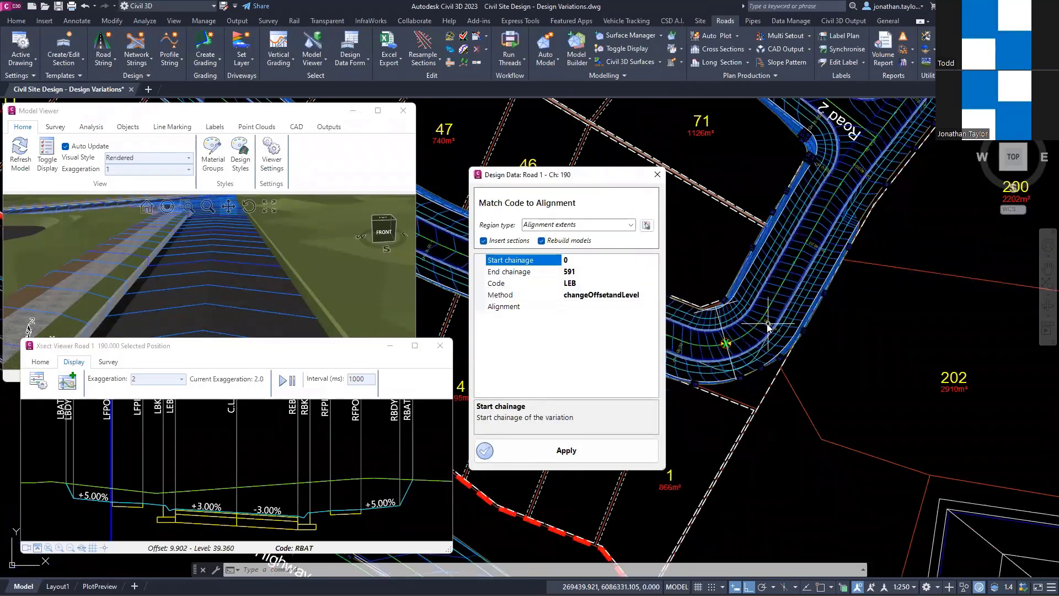
mouse_move(761, 279)
middle_down()
mouse_move(894, 349)
mouse_move(964, 432)
middle_up()
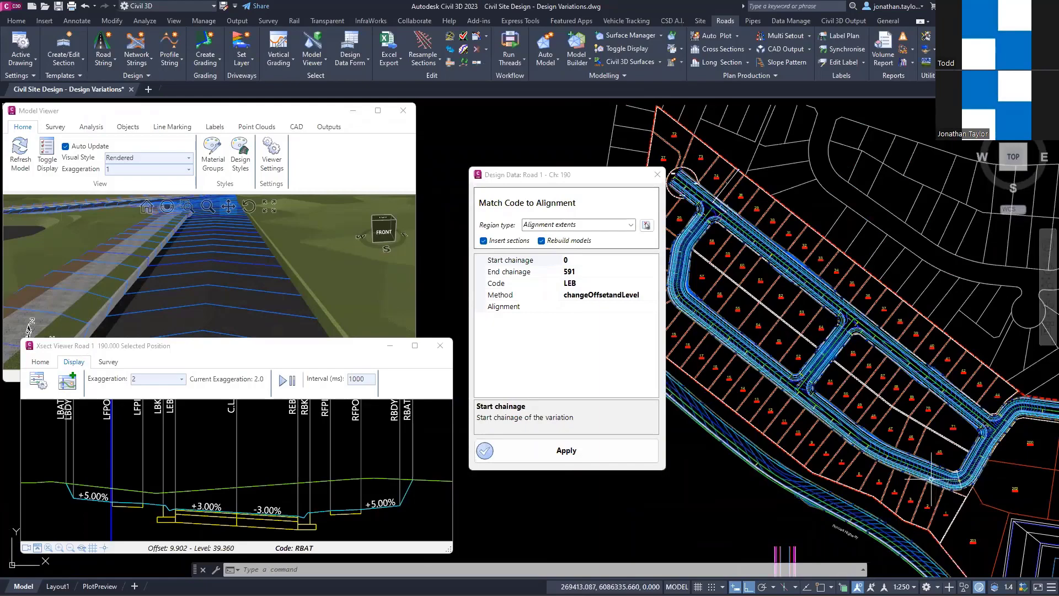
scroll(940, 481, up, 5)
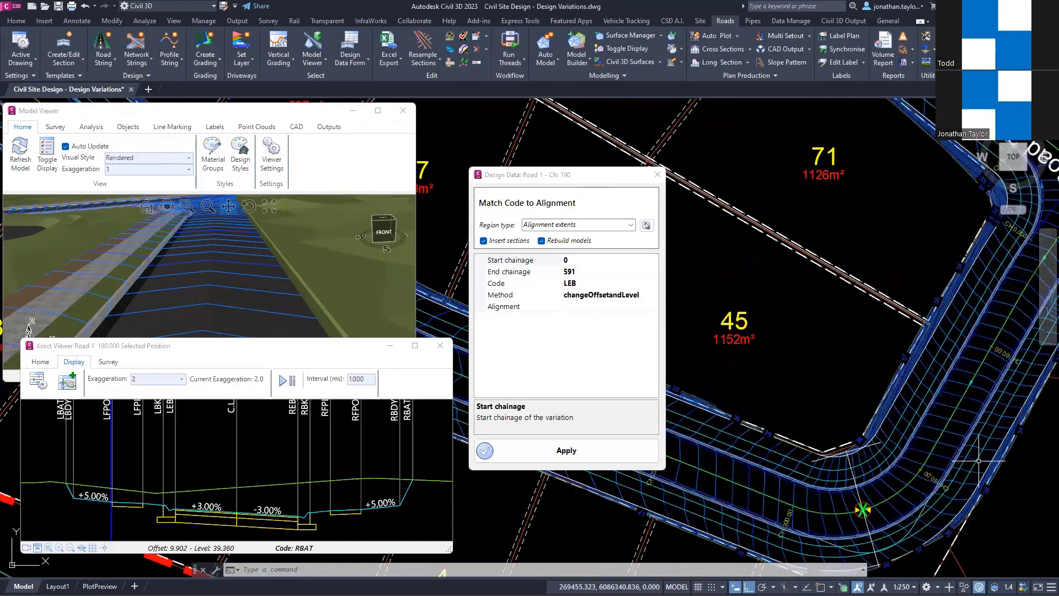
scroll(975, 426, down, 6)
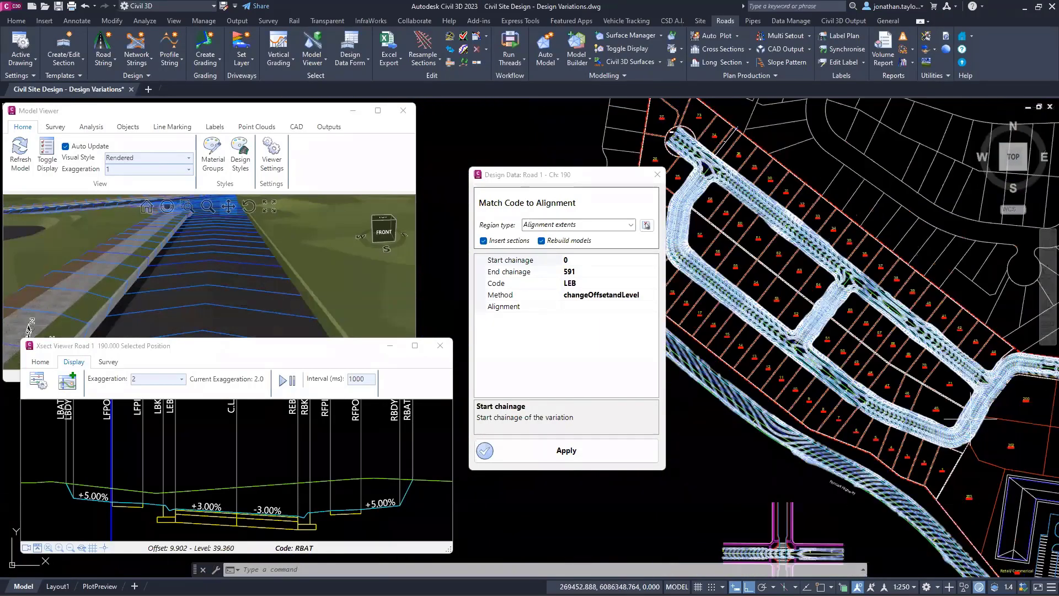
middle_drag(708, 258, 727, 276)
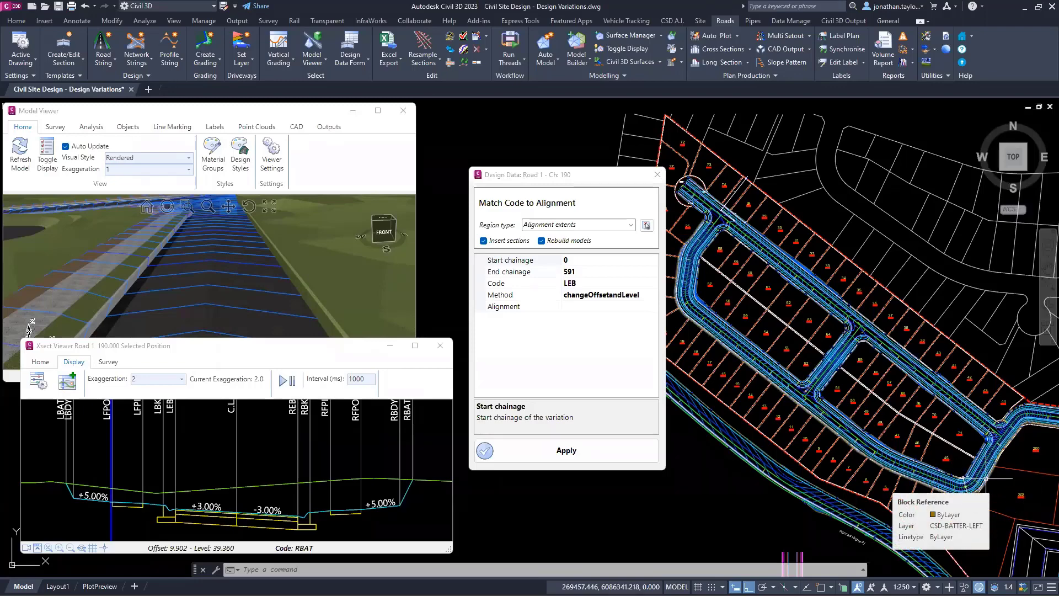
scroll(986, 477, up, 5)
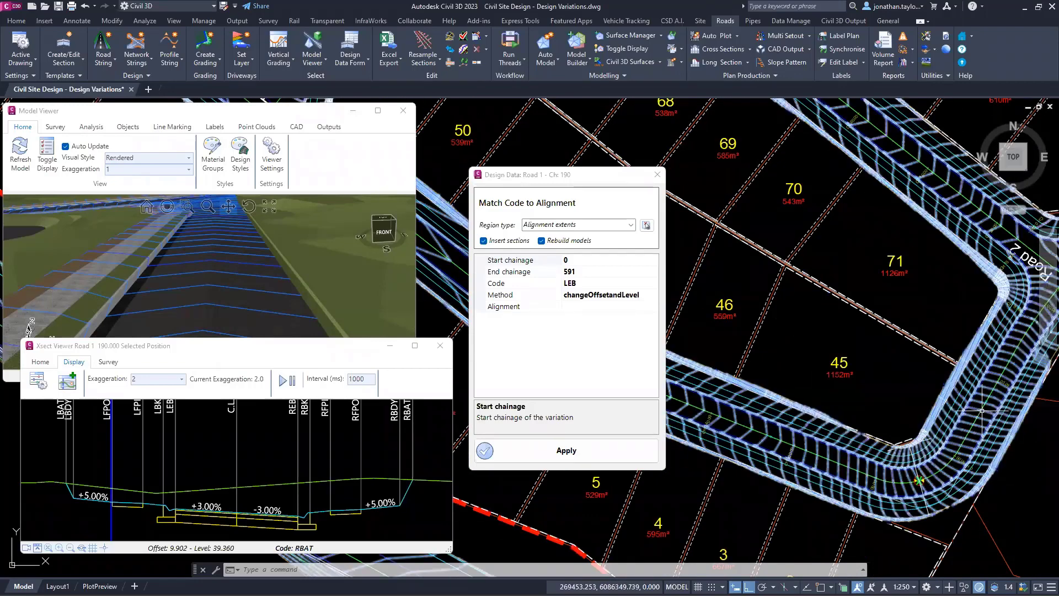
scroll(981, 411, down, 5)
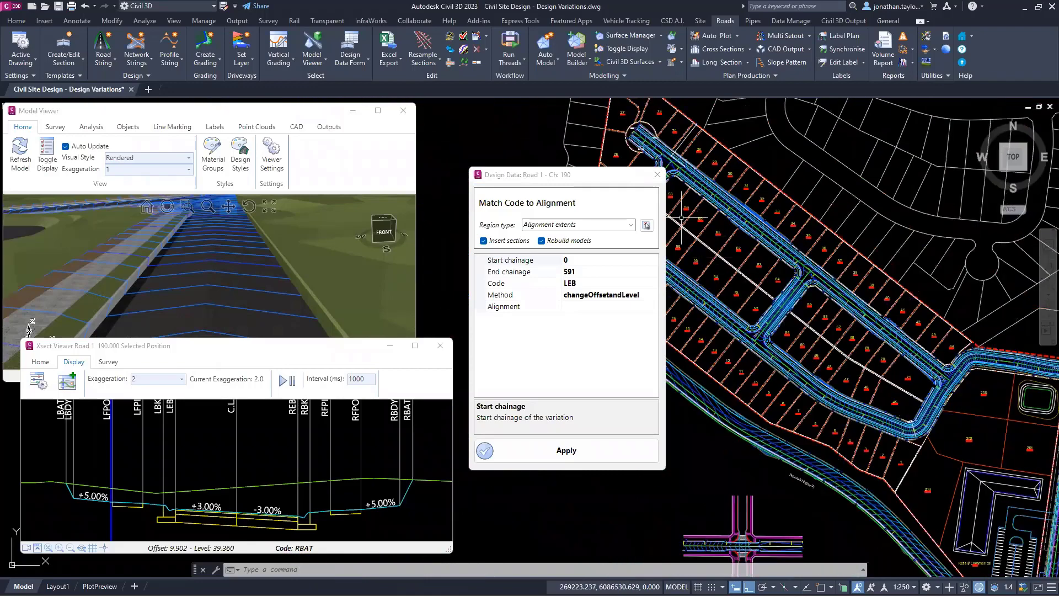
scroll(679, 320, up, 5)
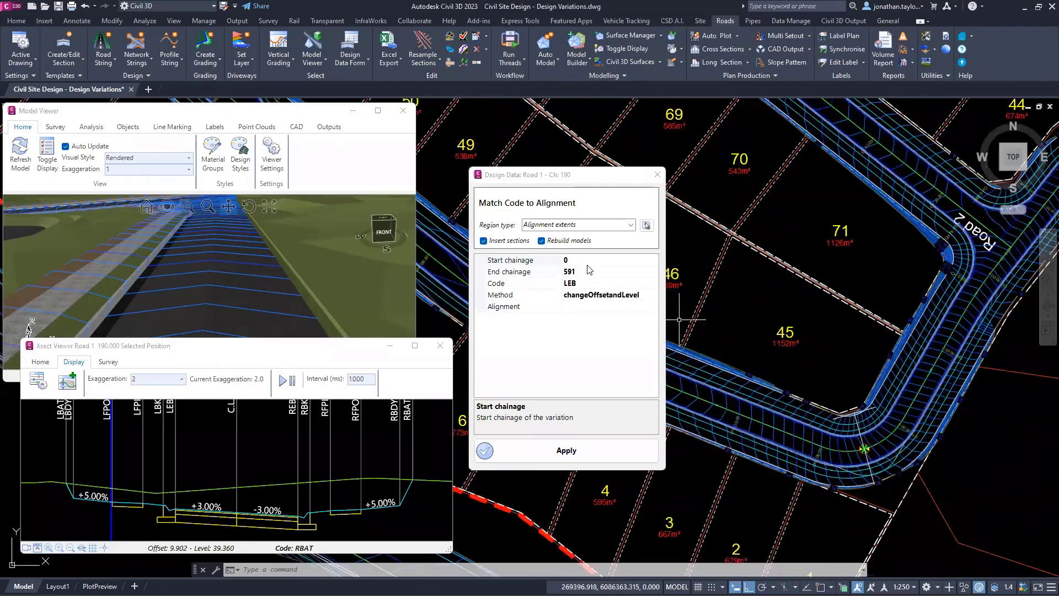
Step: Limit the LEB variation to a region picked in the plan around Road 1's bend, from chainage 160.01 to 224.69
click(587, 261)
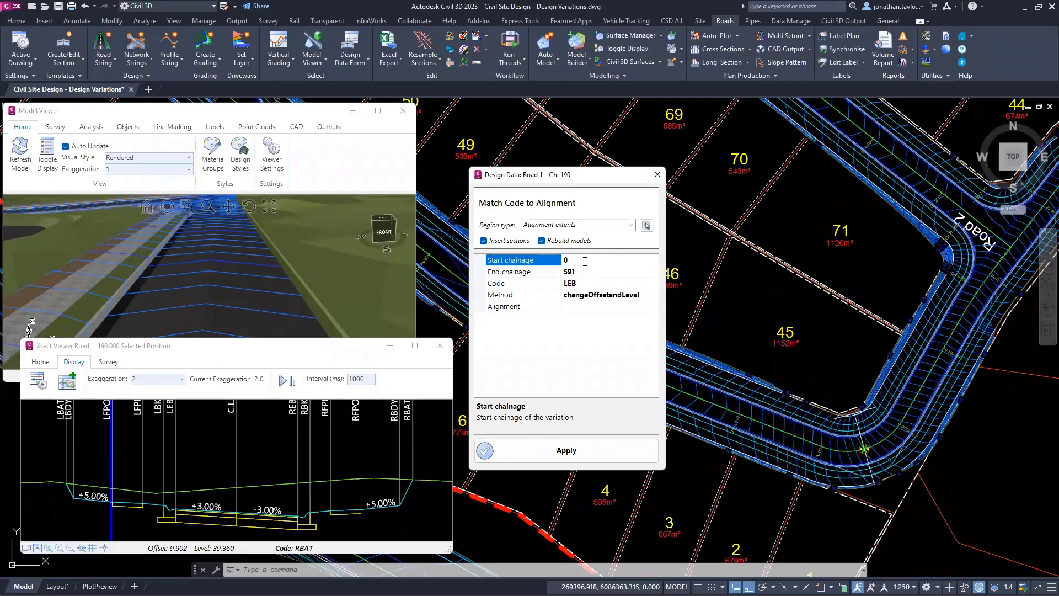
click(647, 226)
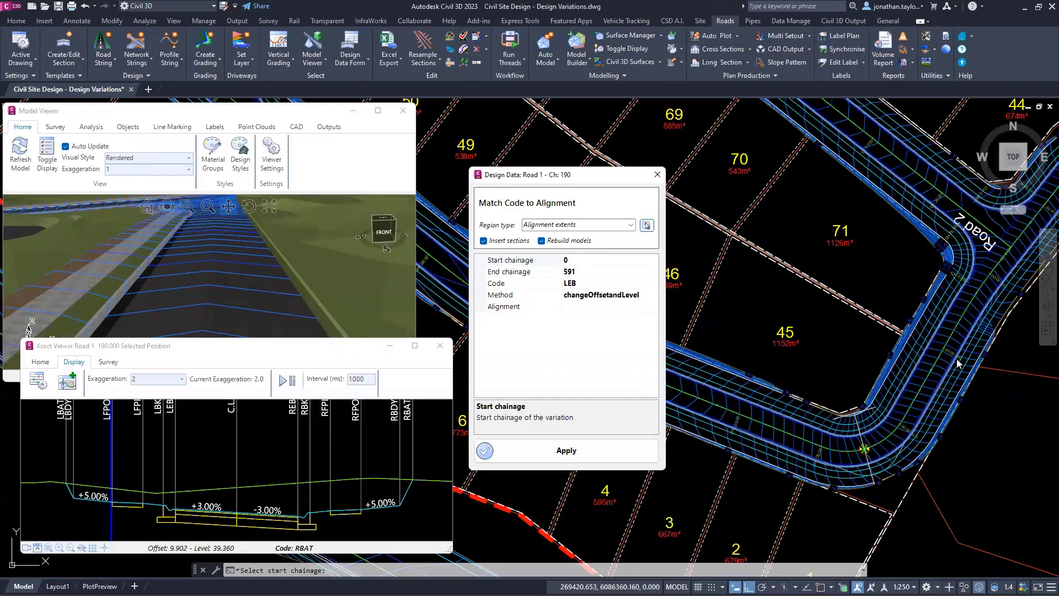
scroll(953, 366, up, 5)
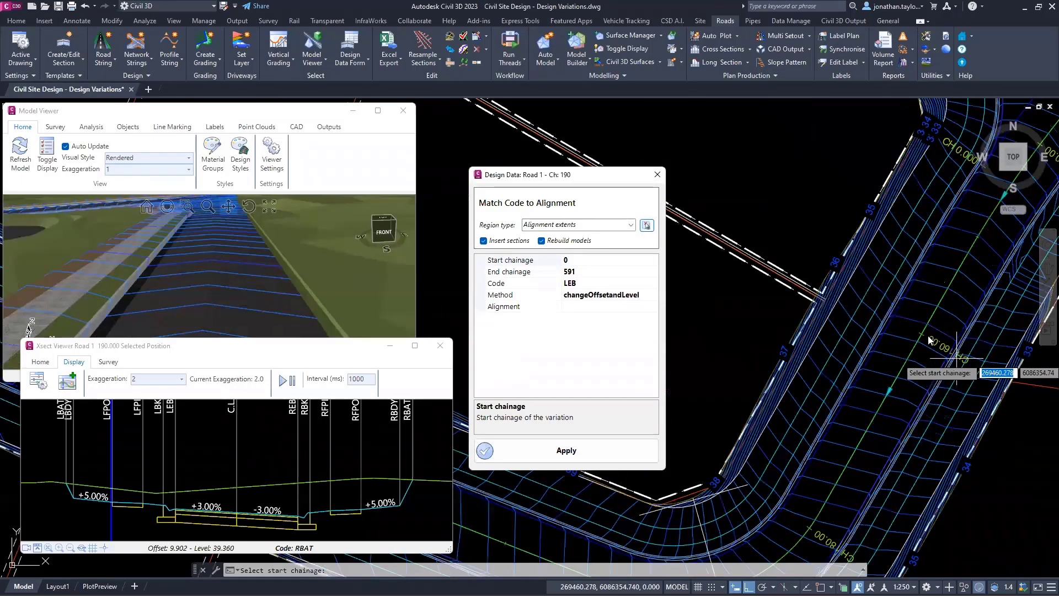
click(957, 358)
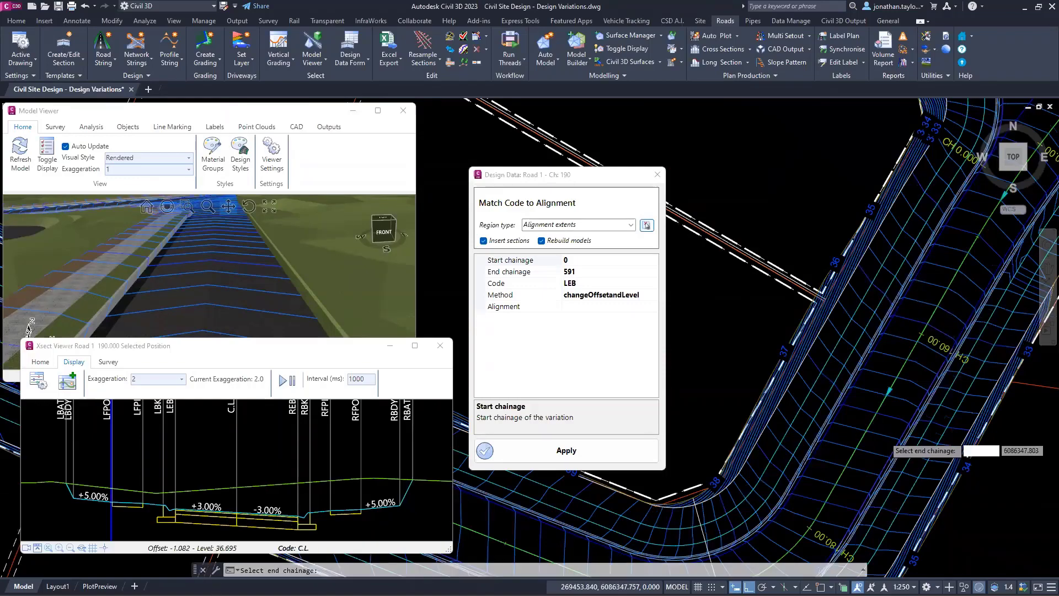
scroll(883, 437, down, 2)
mouse_move(713, 460)
middle_down()
mouse_move(819, 412)
mouse_move(958, 403)
middle_up()
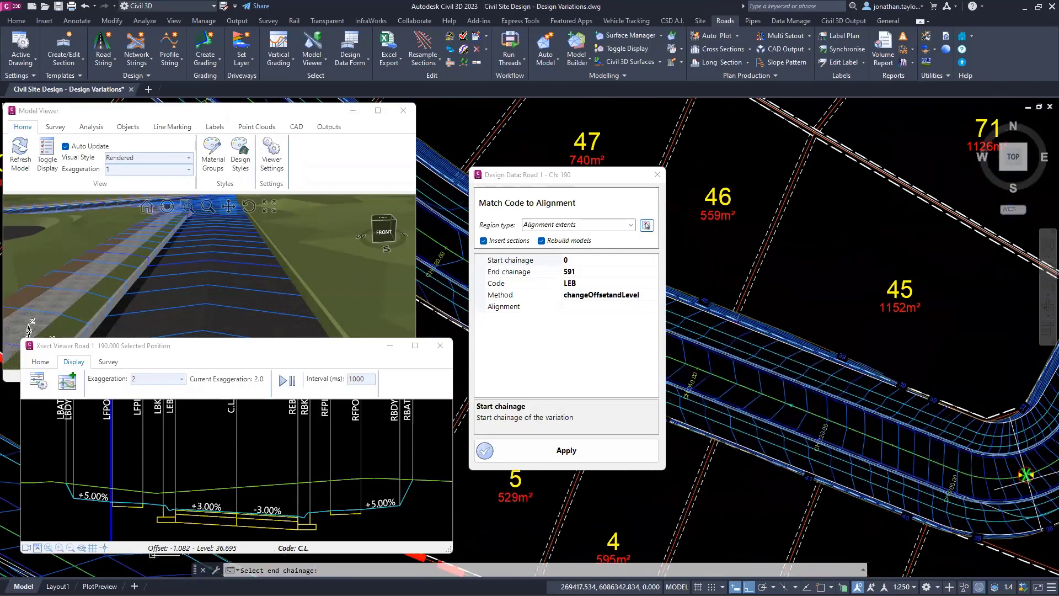
click(795, 409)
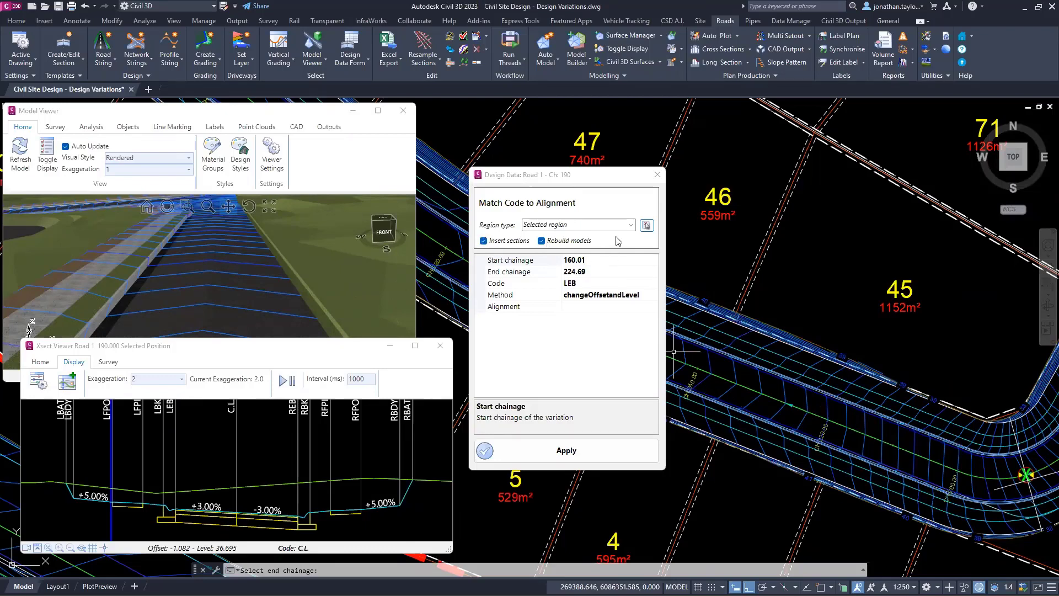
Step: Review the region type options, keep Selected region, and choose changeOffsetandLevel as the LEB variation's method
click(630, 225)
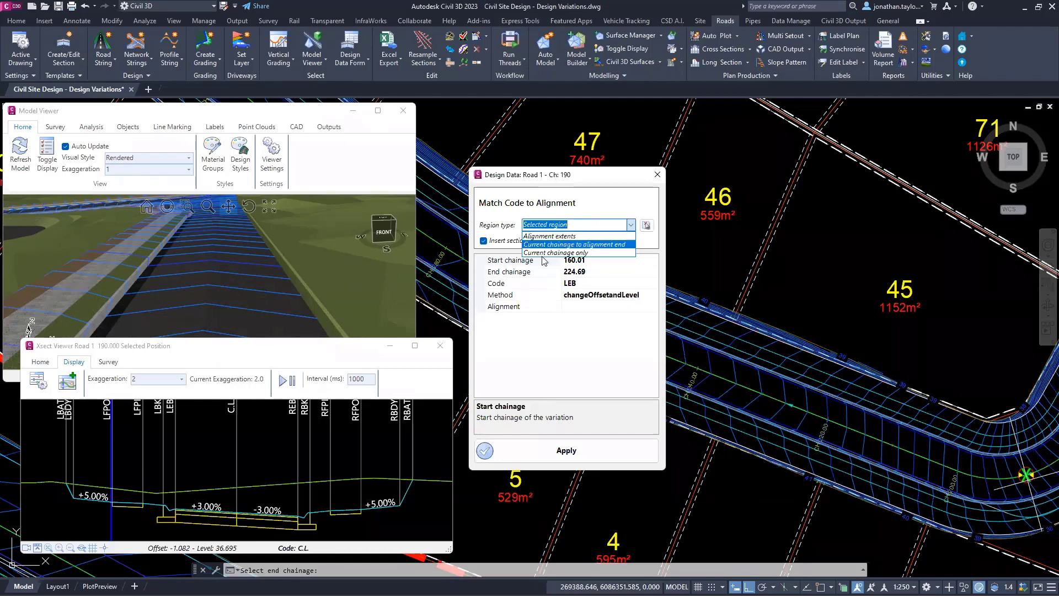
click(609, 202)
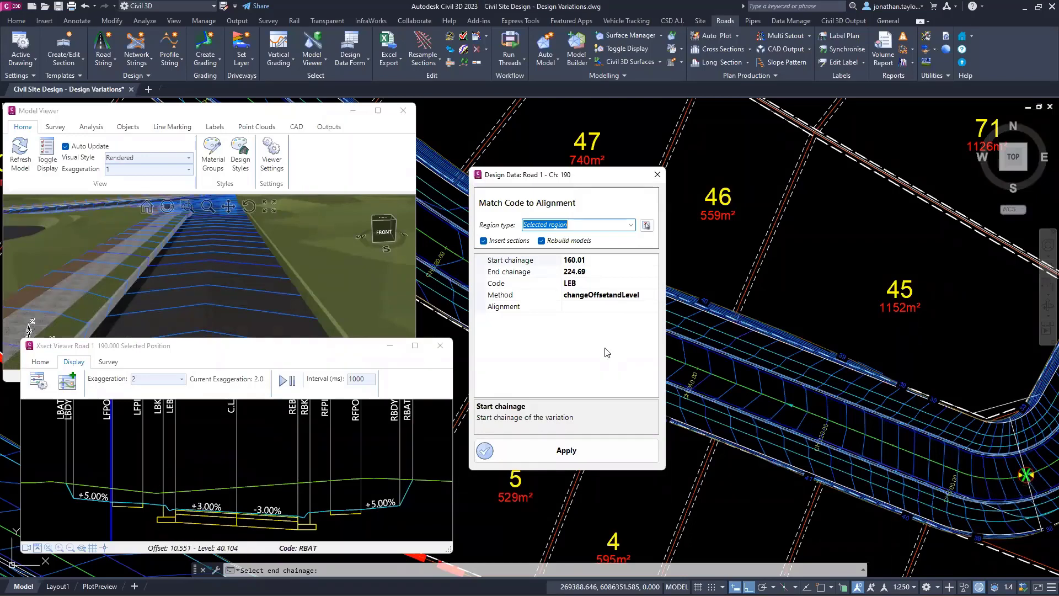
click(652, 298)
click(653, 295)
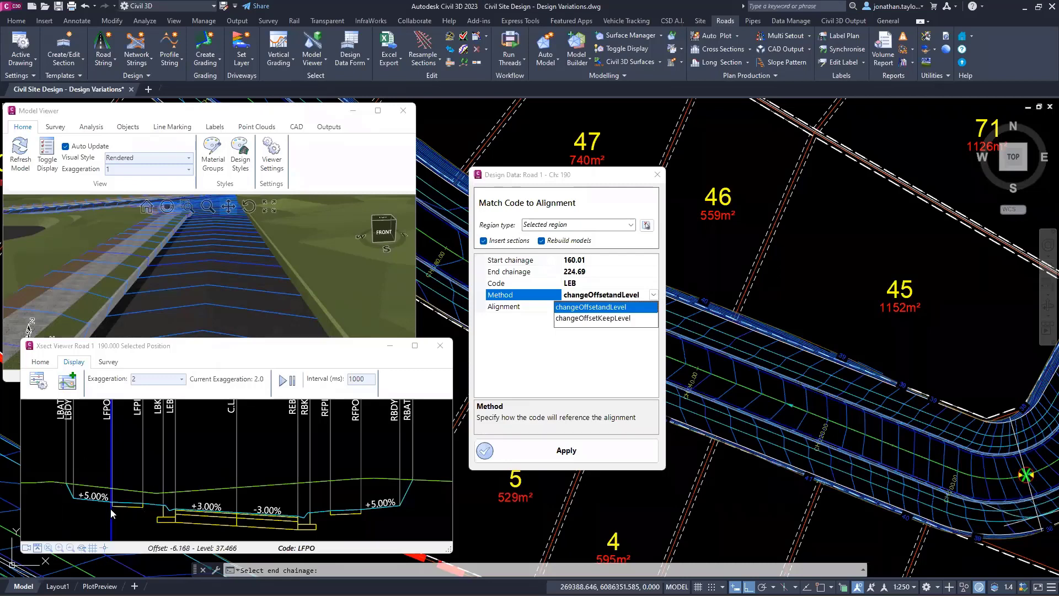
click(590, 312)
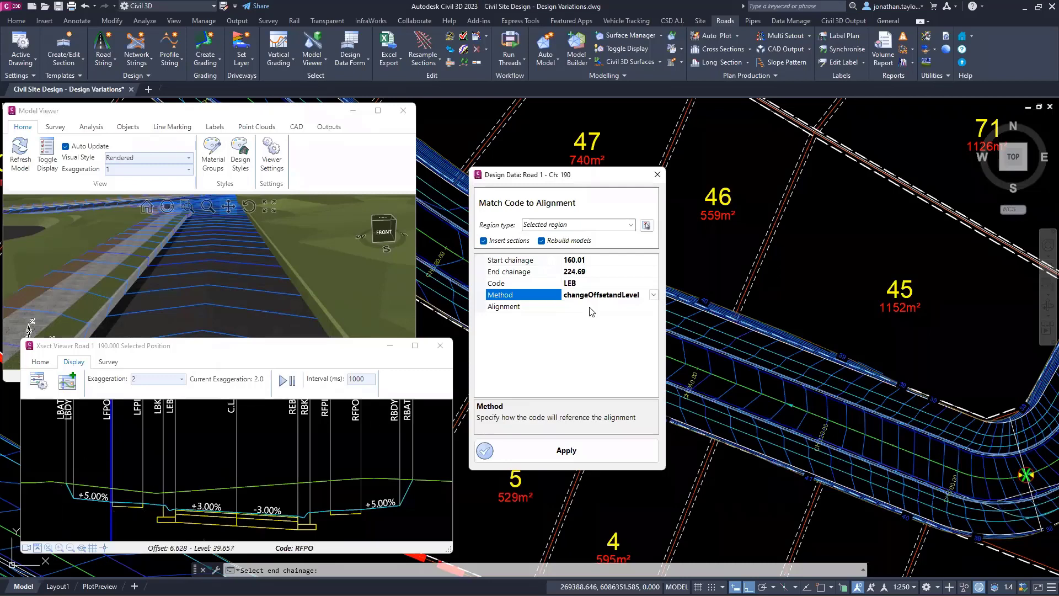
Step: Set Road 1 - EB Widen as the alignment the LEB code follows and apply the variation to Road 1
click(612, 306)
click(654, 306)
scroll(558, 380, down, 8)
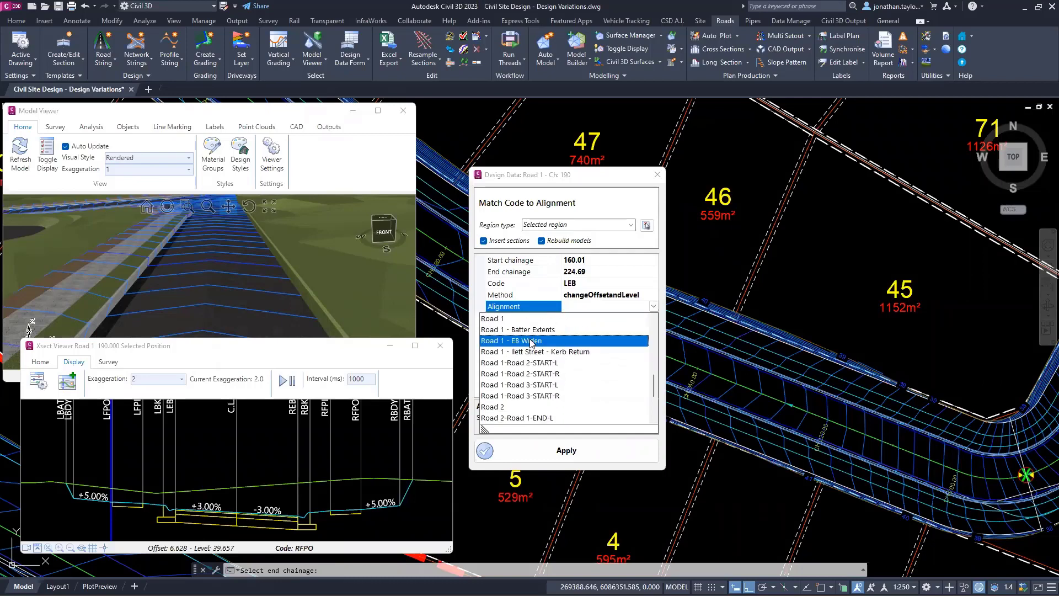
click(531, 342)
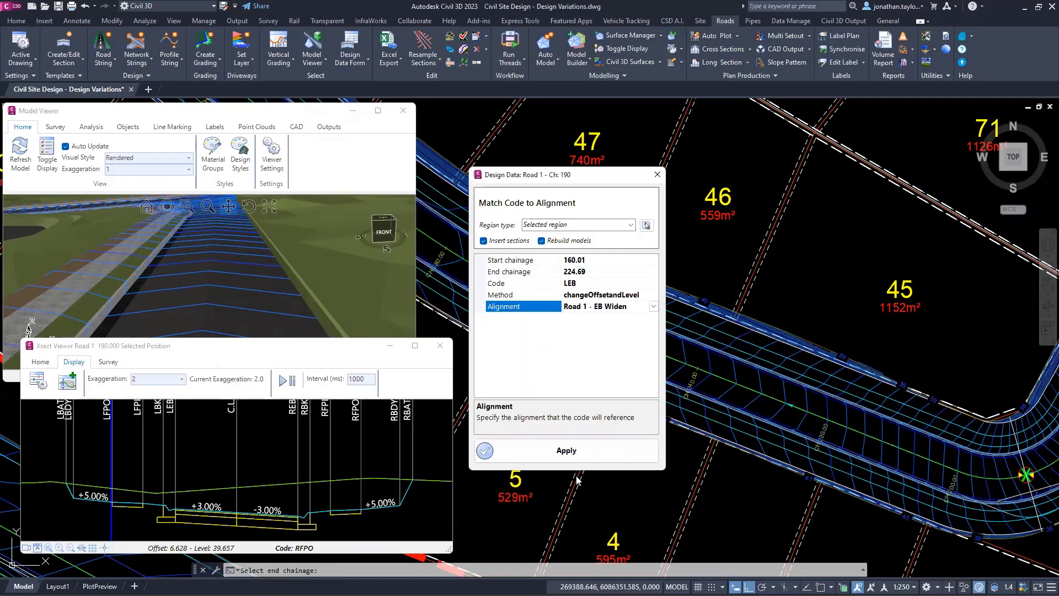
click(580, 451)
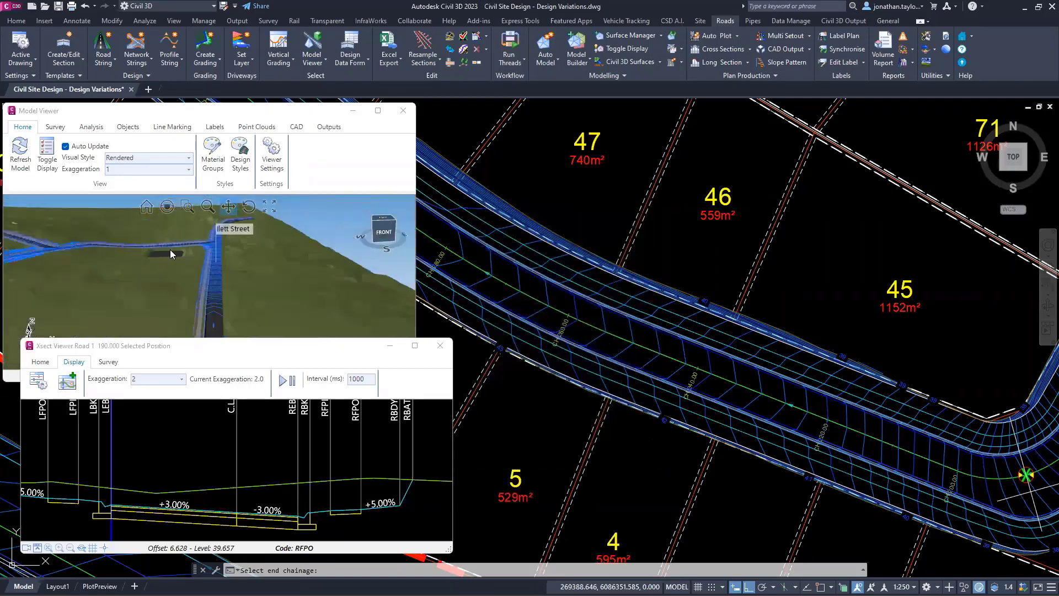
Step: Examine Road 1's bend around chainage 190 in the 3D model and the plan to check the LEB widening
middle_drag(170, 253, 236, 274)
scroll(107, 238, up, 5)
mouse_move(170, 316)
middle_down()
mouse_move(136, 325)
mouse_move(144, 316)
middle_up()
scroll(237, 333, up, 5)
middle_drag(208, 305, 205, 309)
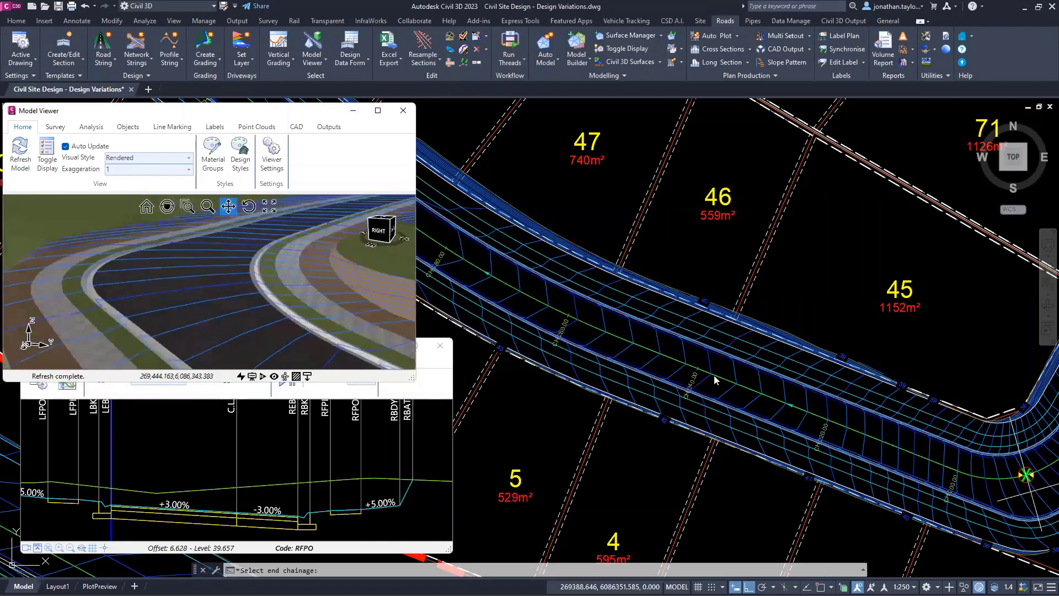
middle_drag(974, 397, 613, 248)
scroll(591, 290, up, 2)
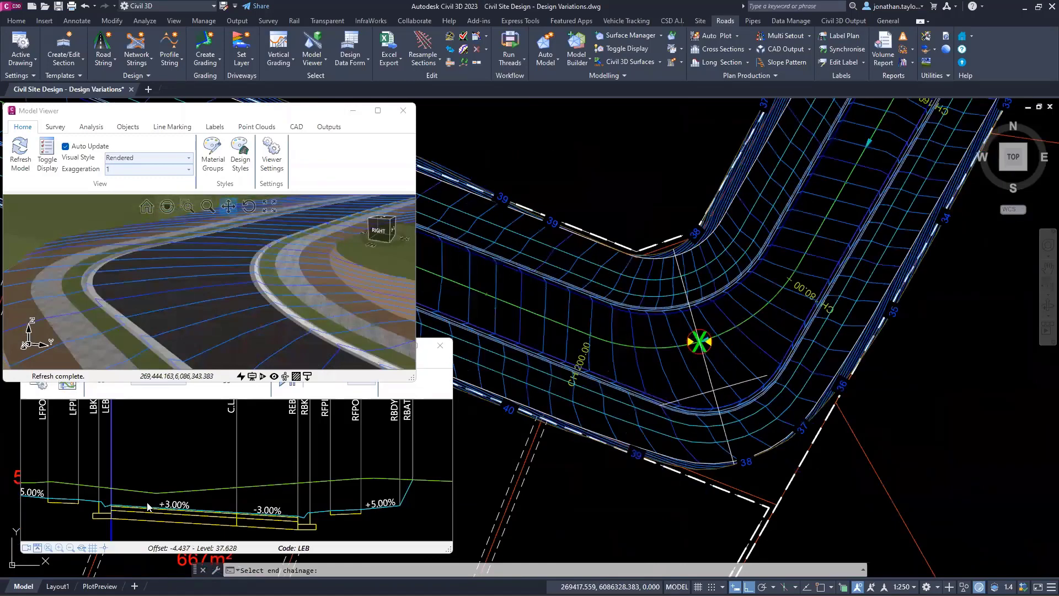
Step: Change Road 1's LEB Match Code to Alignment variation at chainage 190 to the changeOffsetKeepLevel method and apply it
right_click(186, 446)
click(216, 473)
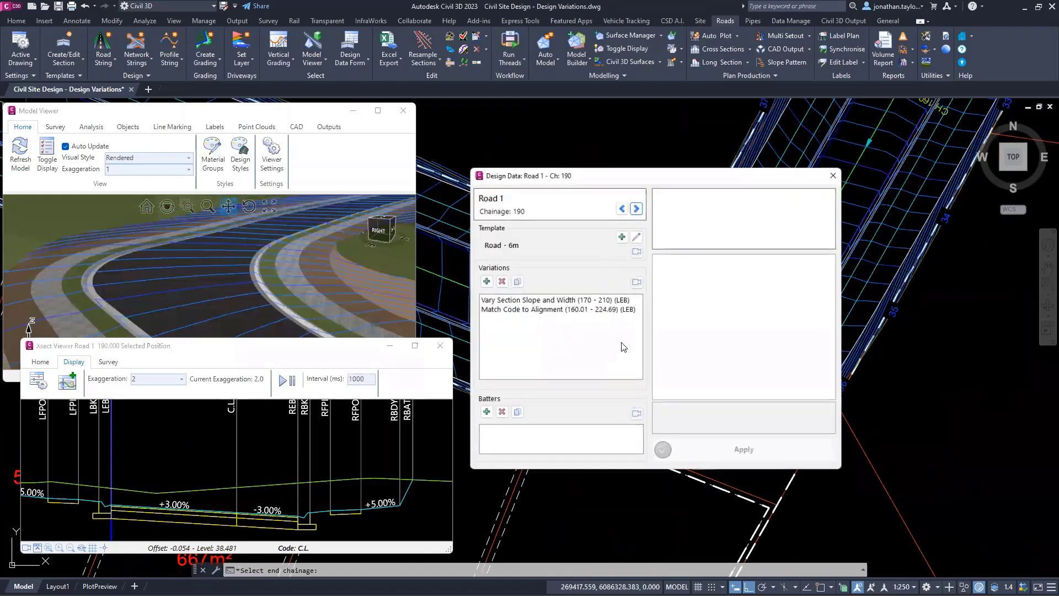
click(621, 310)
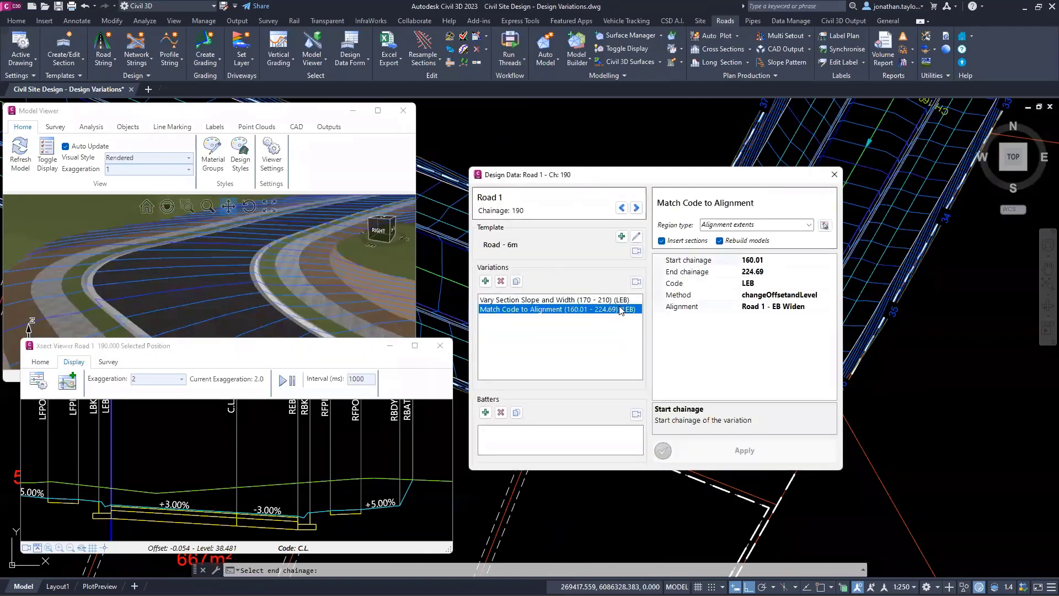
click(833, 295)
click(831, 294)
click(758, 318)
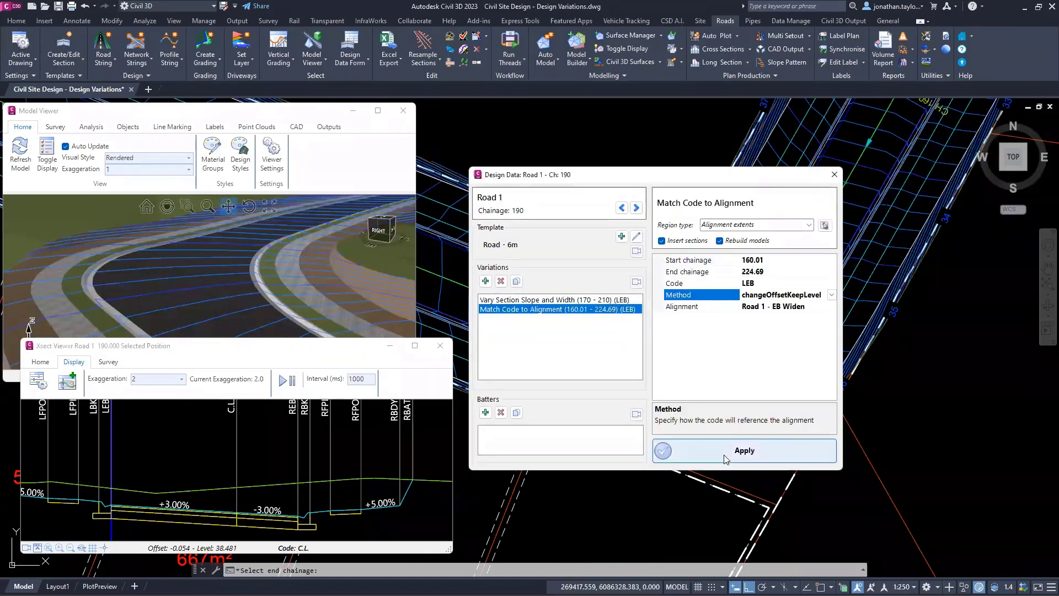
click(724, 455)
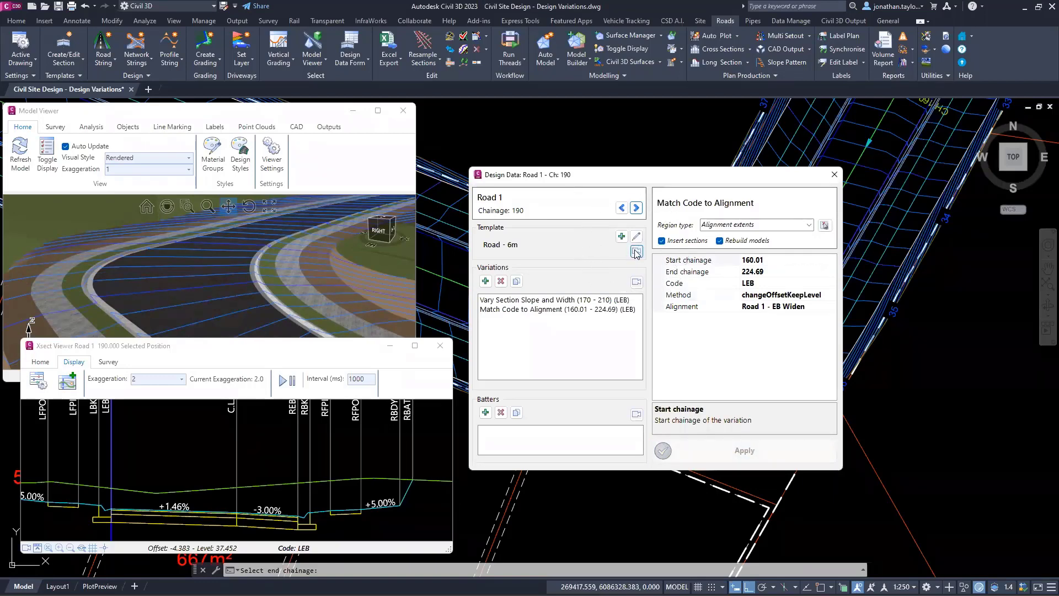
Step: Close Road 1's cross section viewer and its section design data
key(ctrl)
key(ctrl)
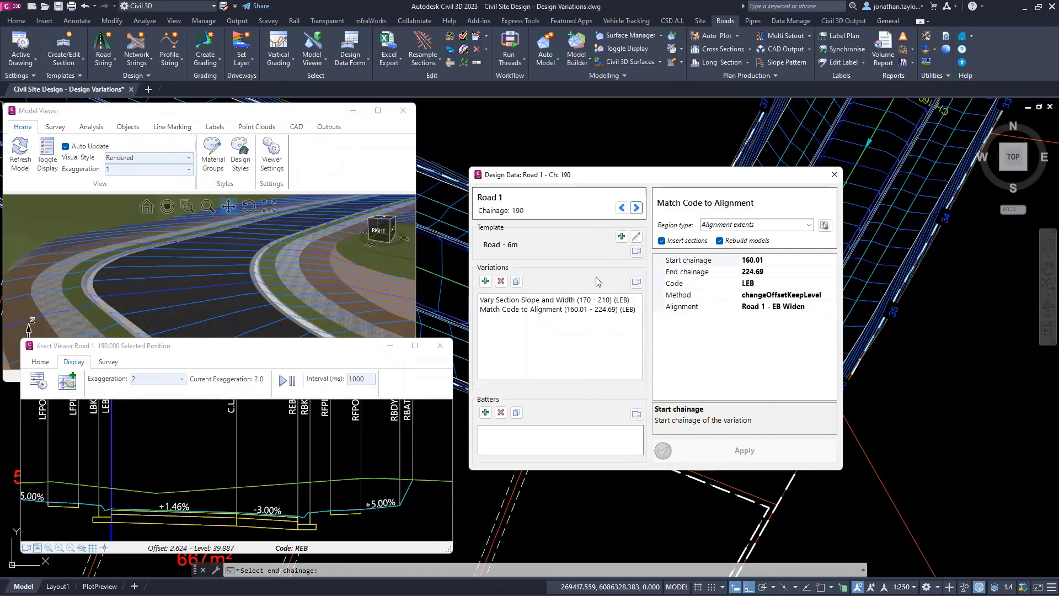
click(635, 283)
click(439, 345)
click(834, 175)
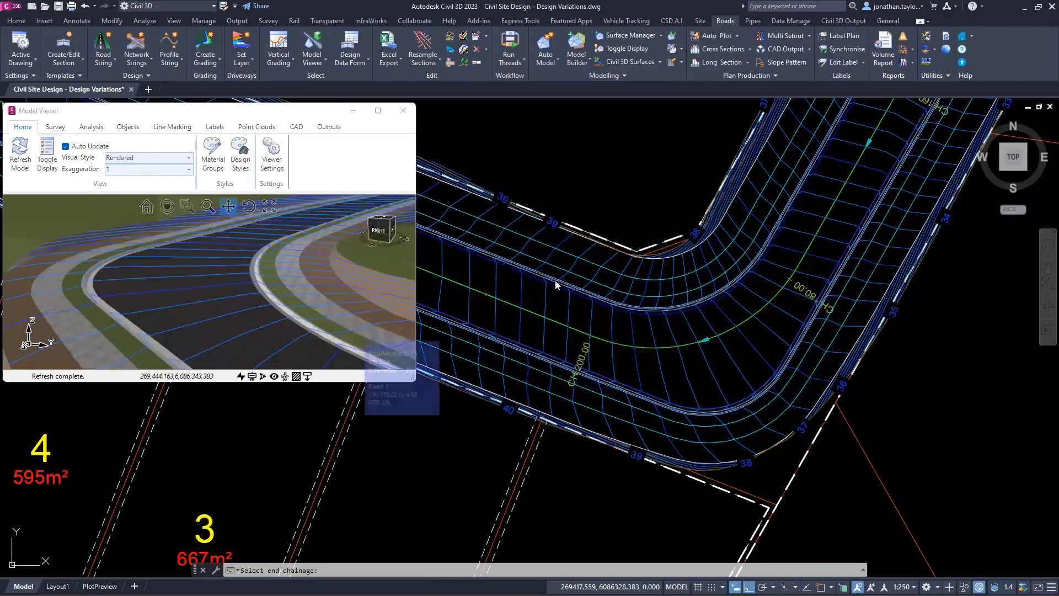
Step: Open Ilett Street's cross section at chainage 190 and move its viewer down over the 3D model
scroll(555, 280, down, 5)
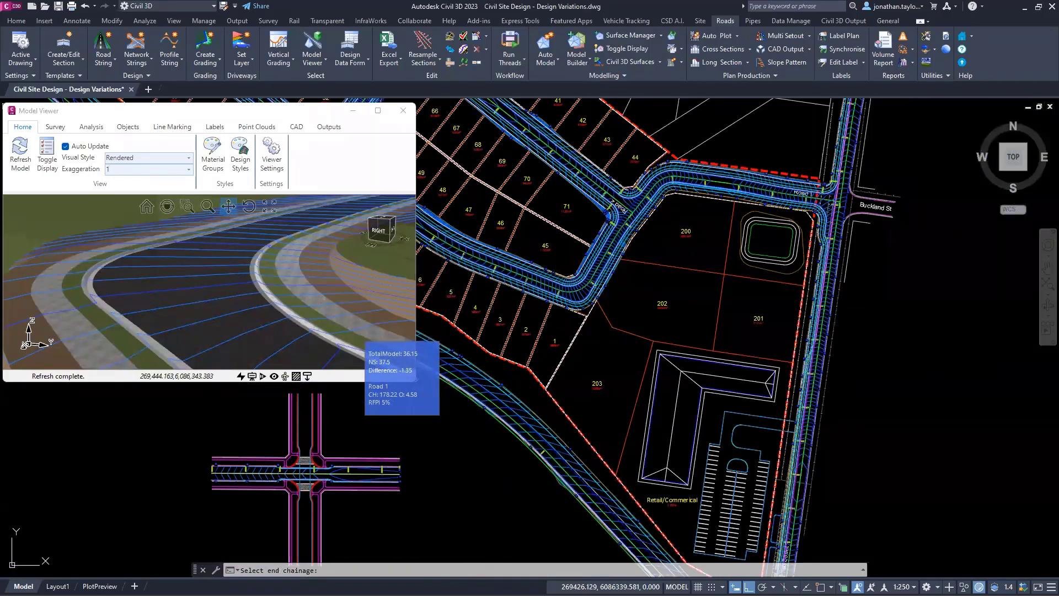
scroll(809, 353, up, 6)
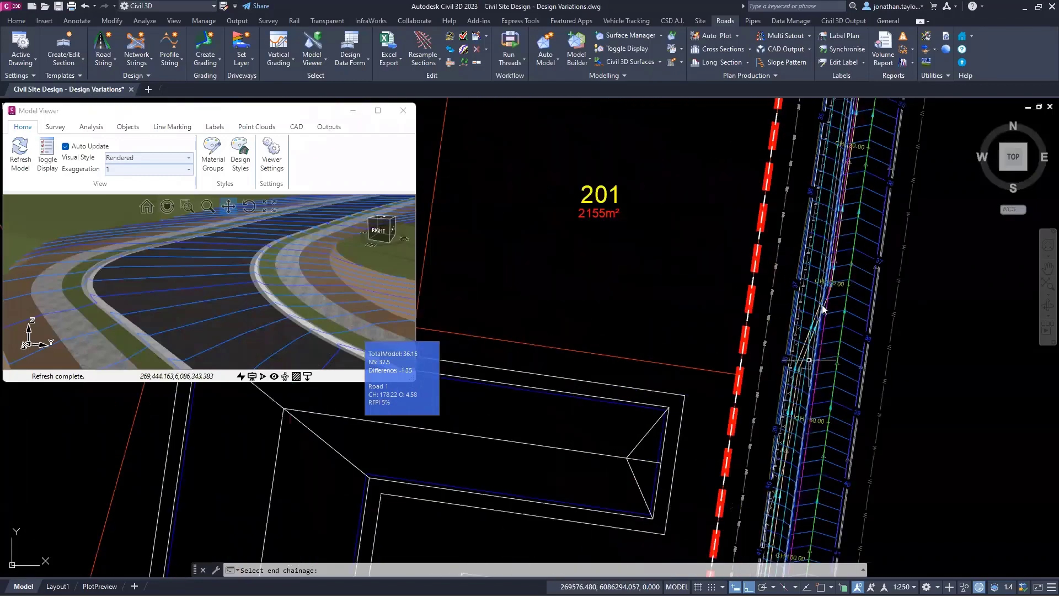
middle_drag(824, 301, 567, 268)
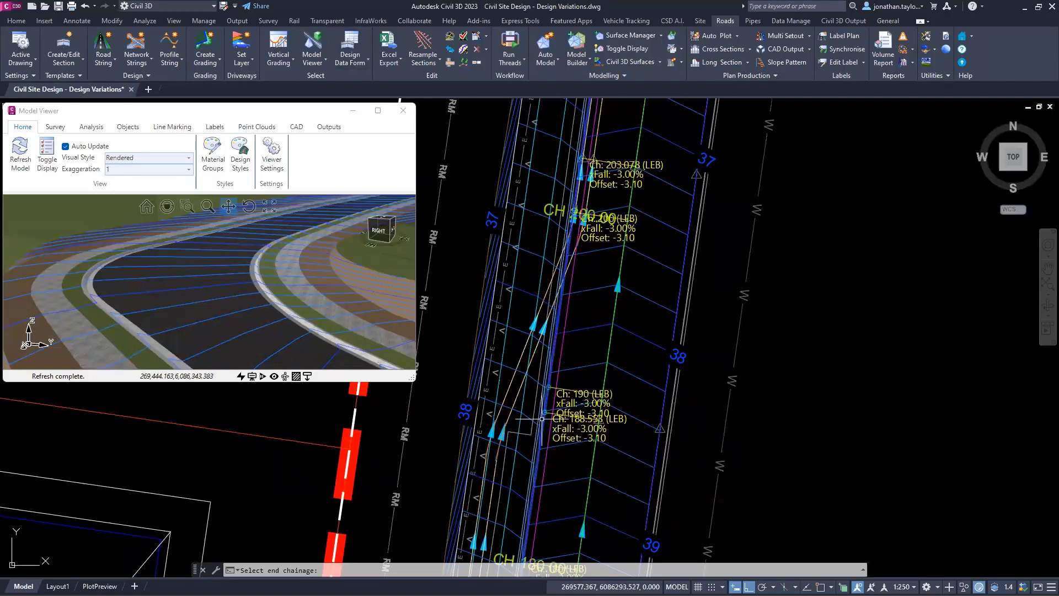
right_click(548, 392)
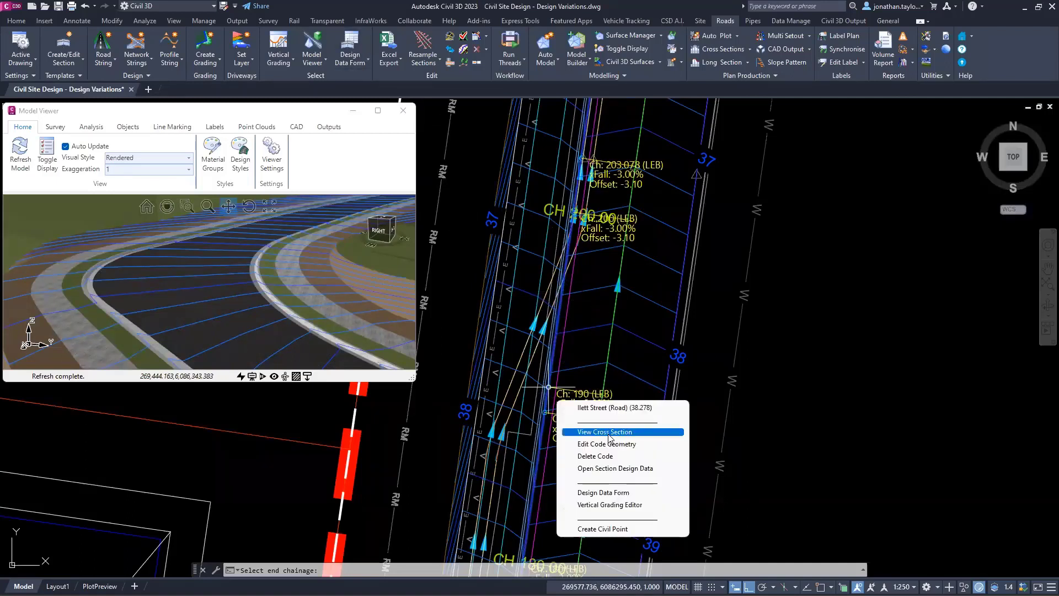
click(610, 432)
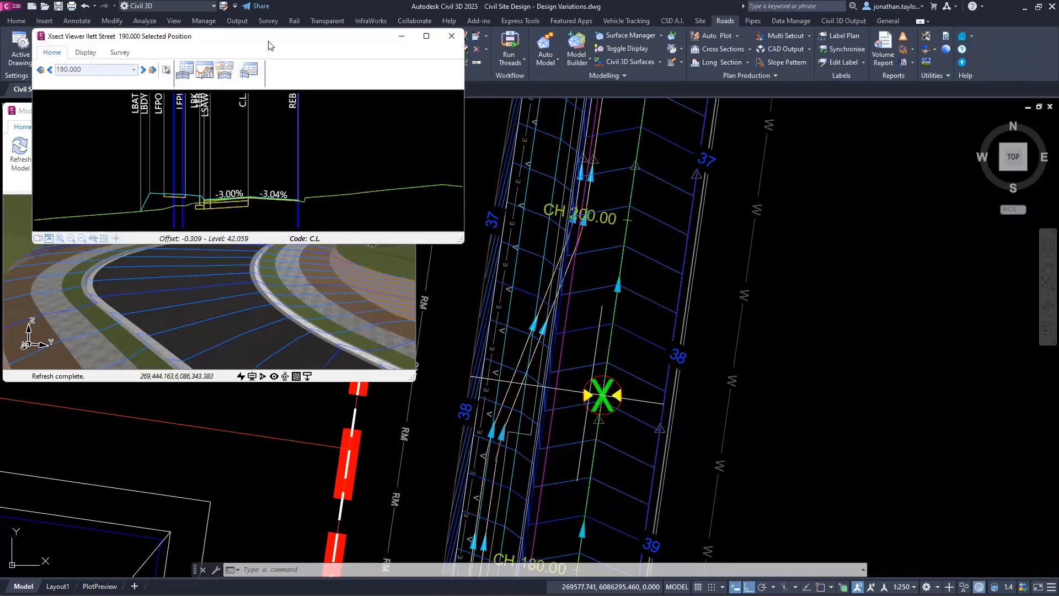
drag(268, 45, 267, 274)
scroll(243, 420, up, 3)
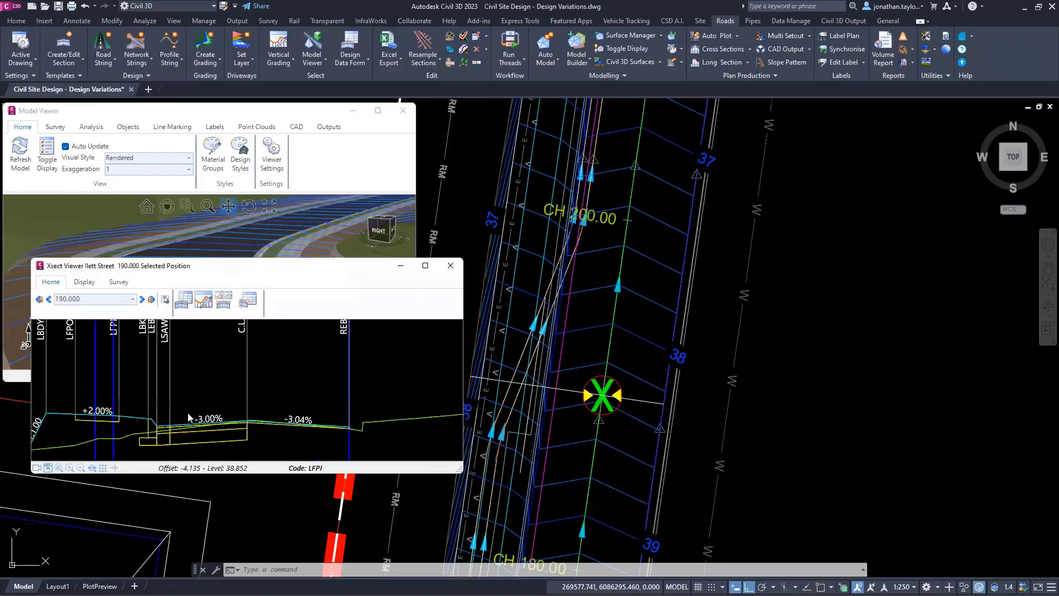
Step: Add a Match Code to Alignment variation making LSAW follow Ilett Street - Left Sawcut from chainage 0 to 429, and apply it
right_click(168, 344)
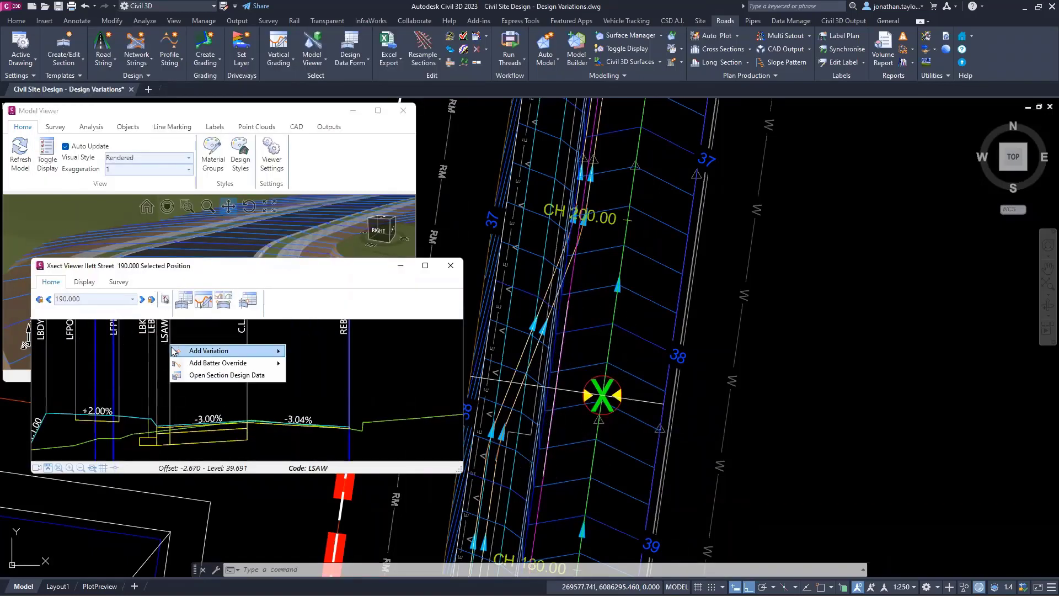
mouse_move(180, 351)
mouse_move(342, 376)
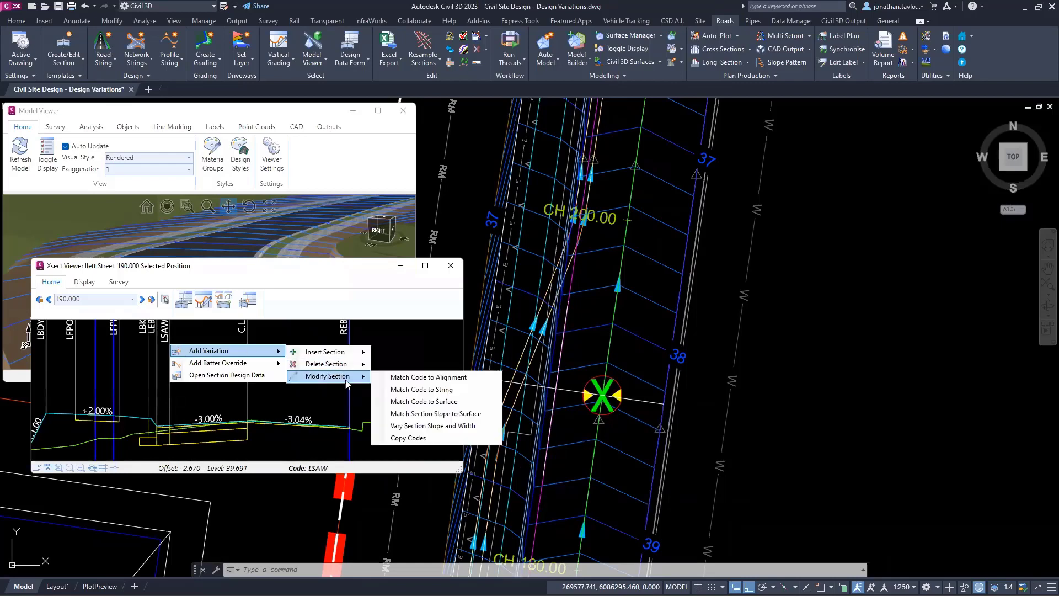
click(441, 377)
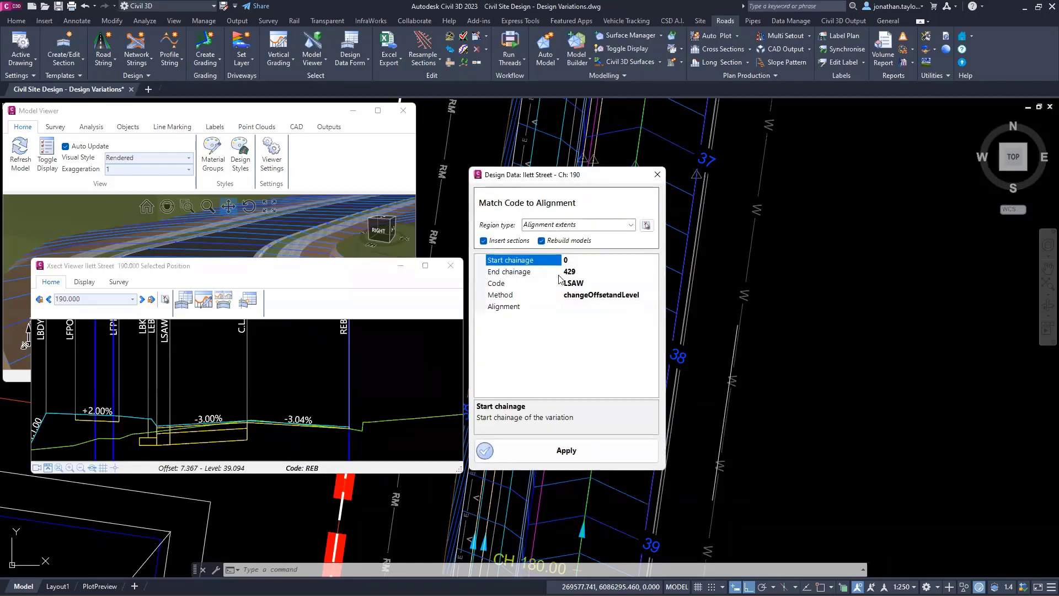
click(635, 307)
click(653, 306)
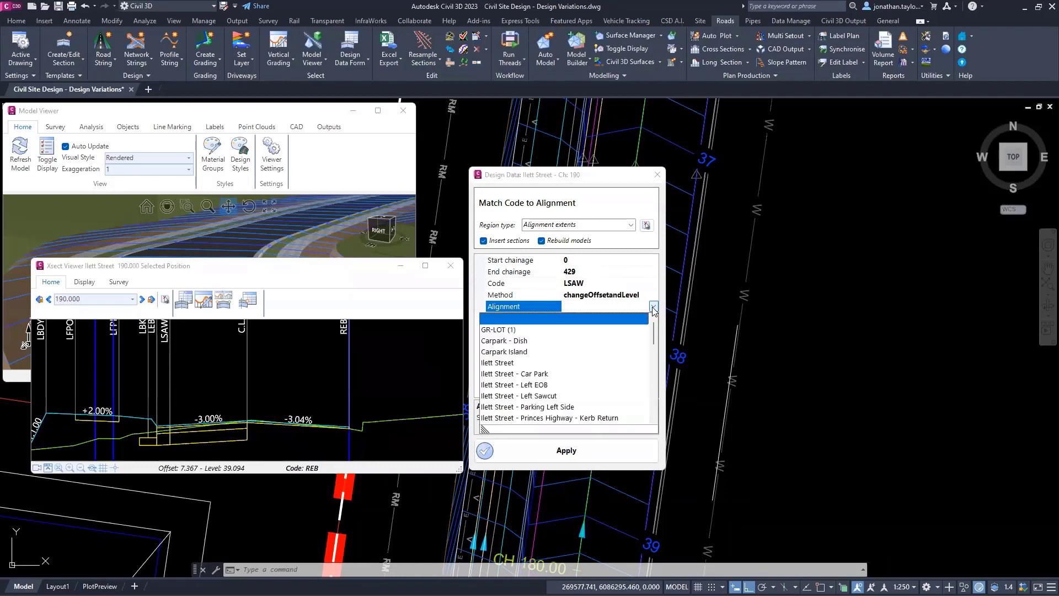
scroll(544, 382, down, 1)
click(540, 364)
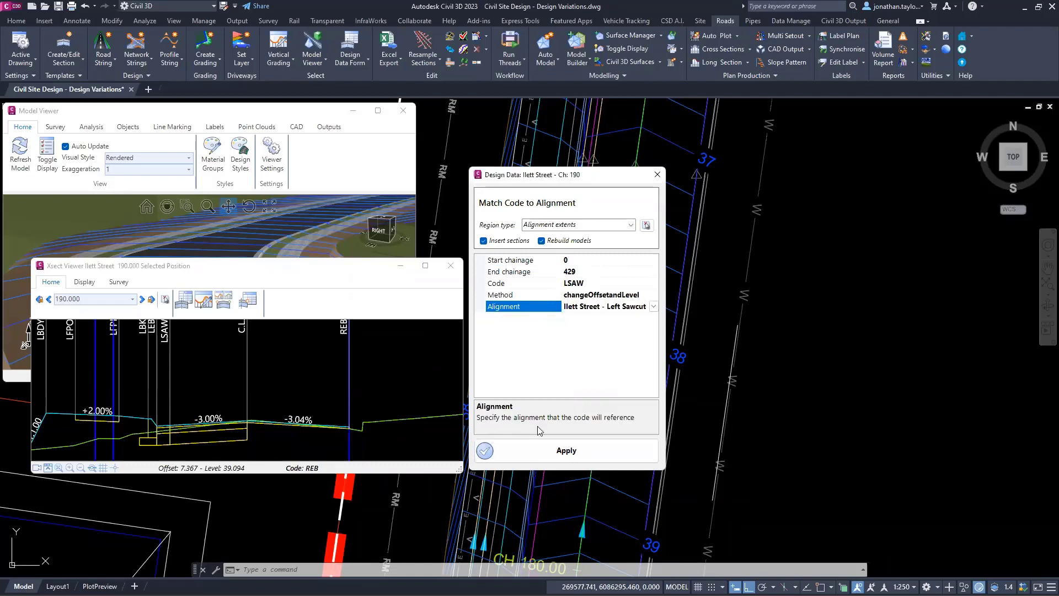
click(539, 457)
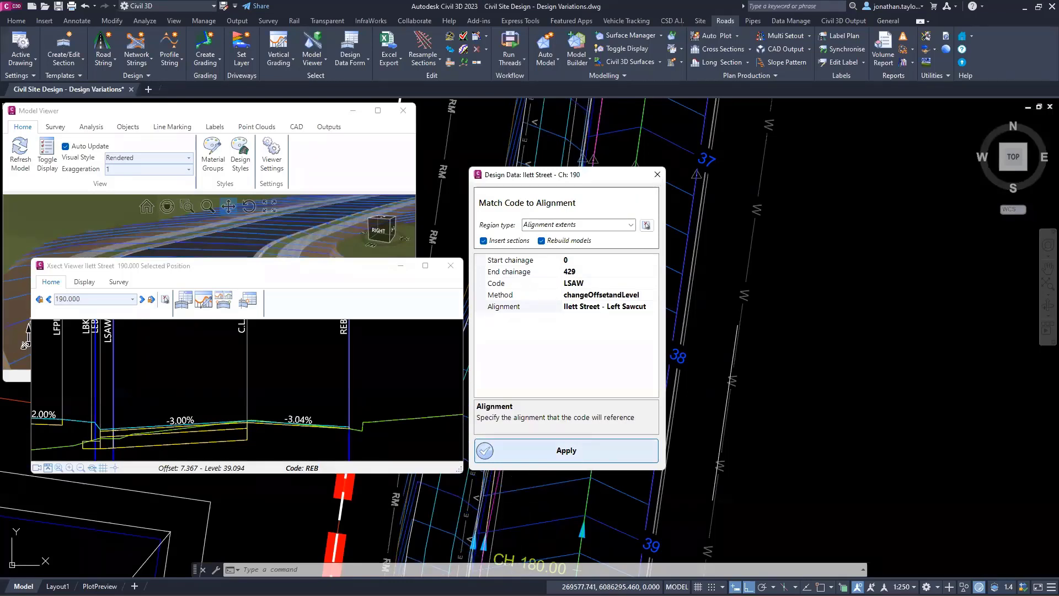
click(656, 174)
Step: Examine in the plan how the LSAW code follows the sawcut alignment along Ilett Street between chainages 180 and 200
middle_drag(569, 283, 643, 261)
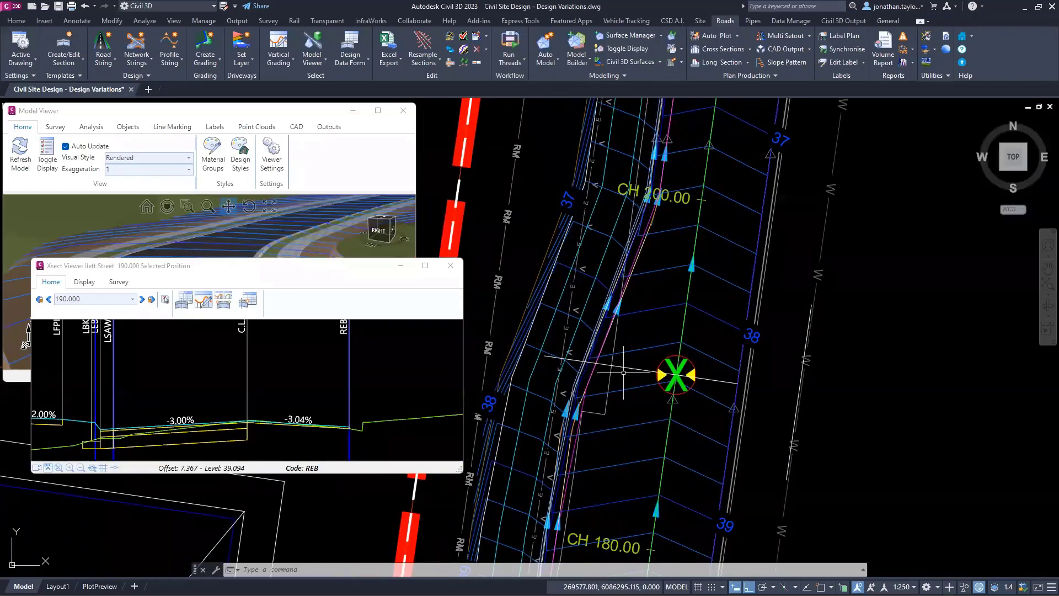
scroll(641, 440, up, 2)
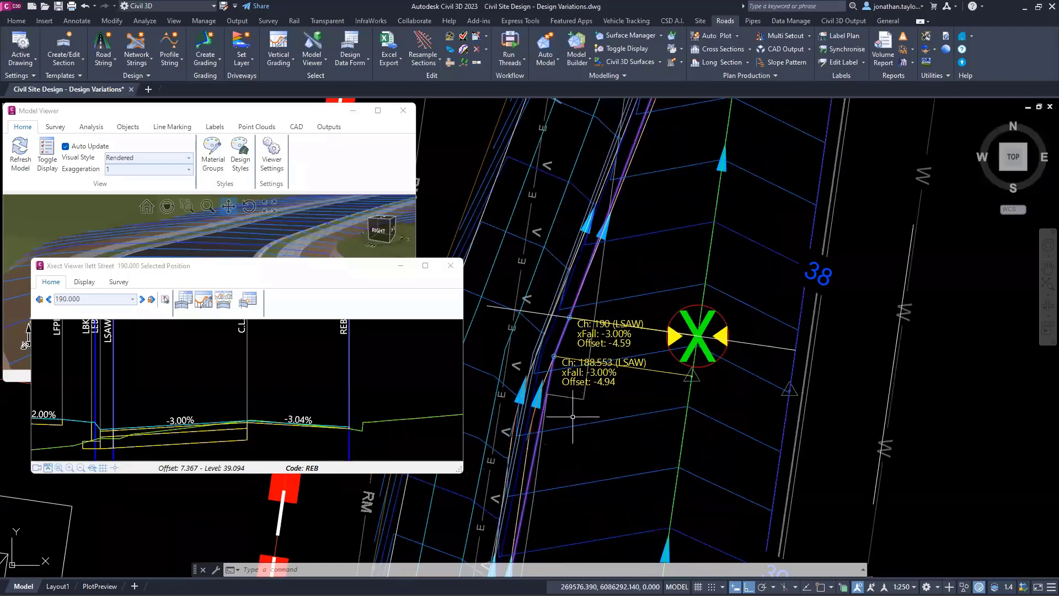
scroll(572, 417, down, 2)
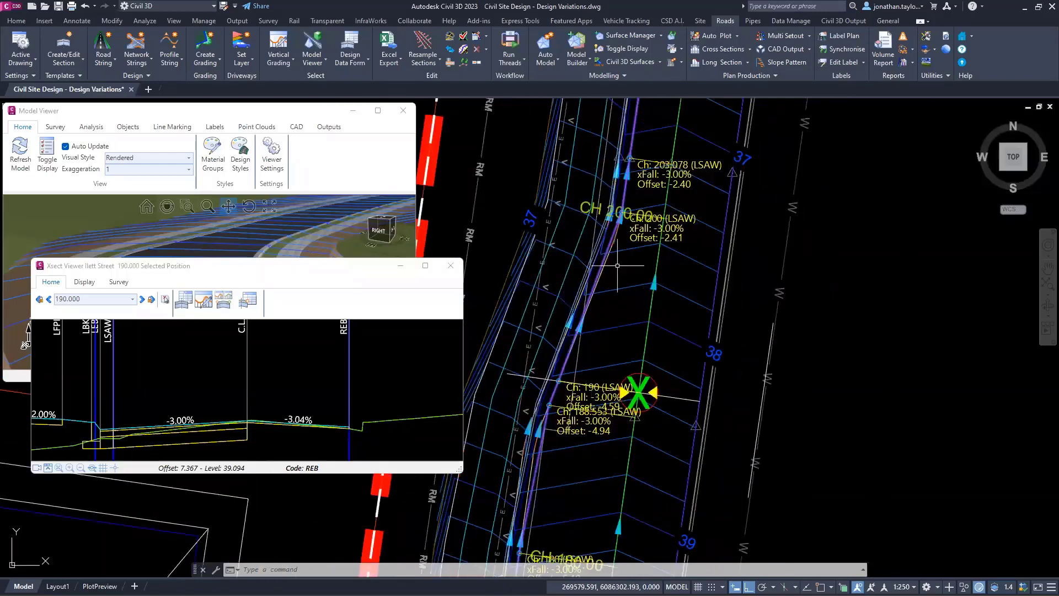
right_click(625, 216)
key(Escape)
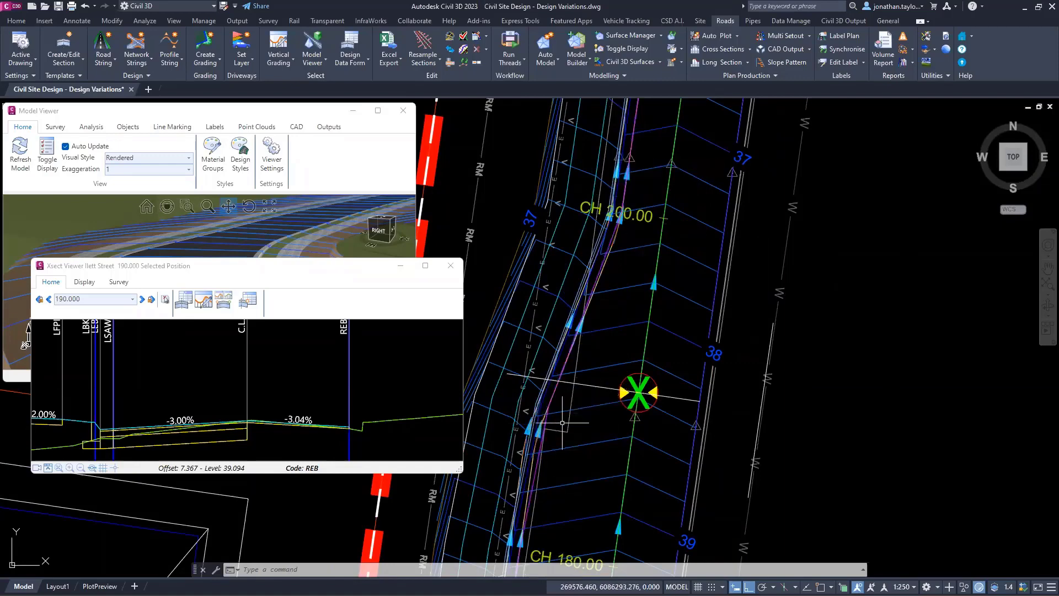
middle_drag(565, 412, 622, 377)
scroll(594, 388, up, 4)
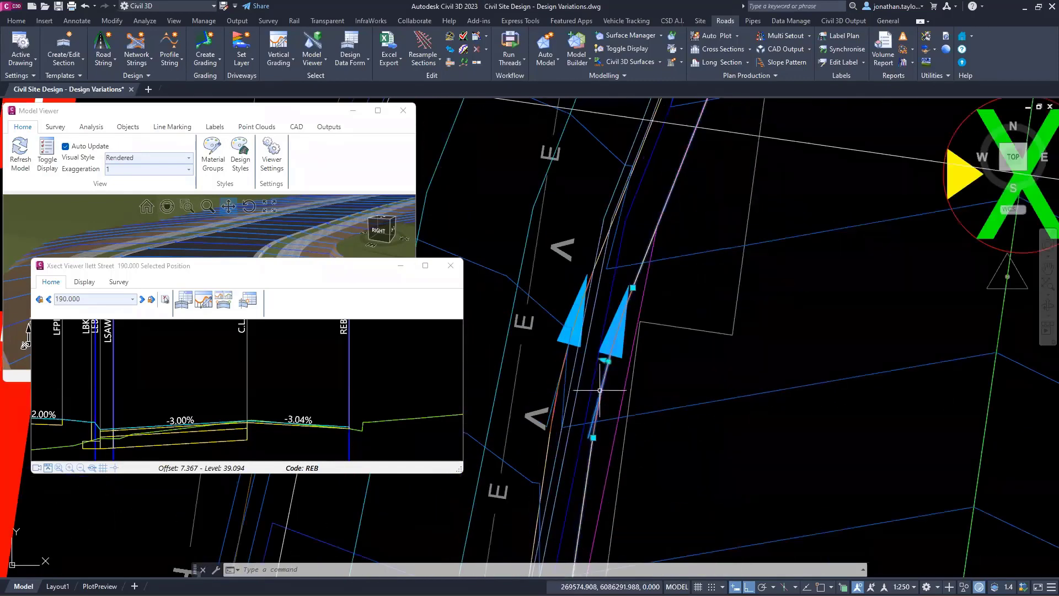
click(625, 391)
scroll(612, 358, down, 3)
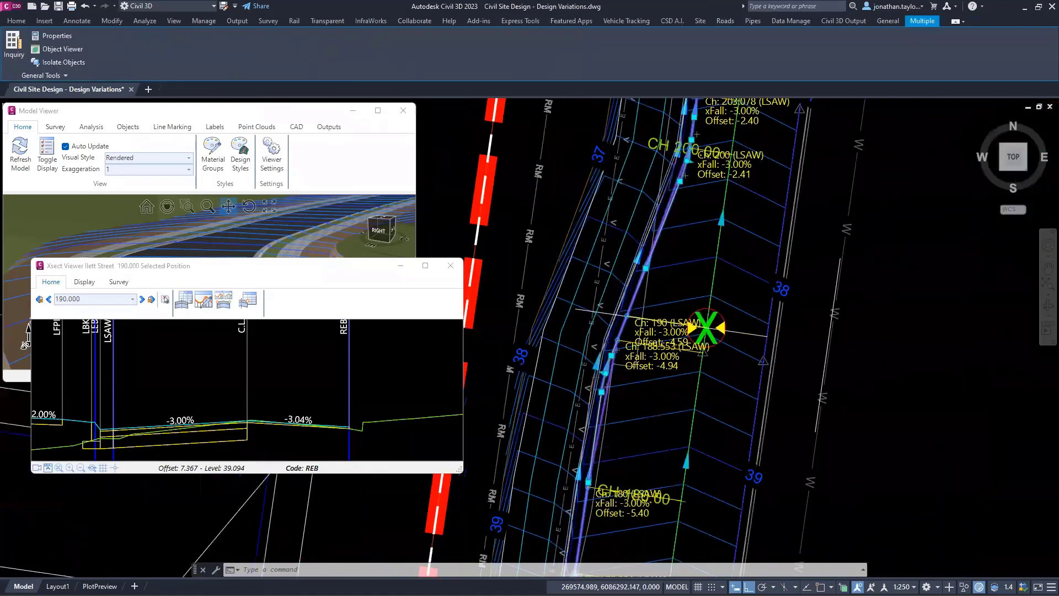
key(Escape)
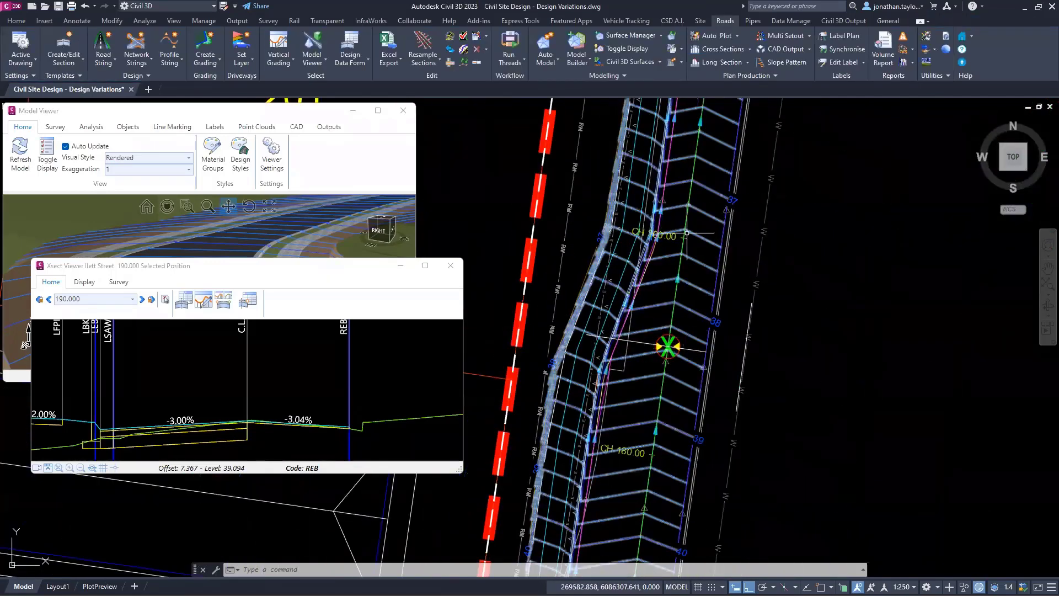
Step: Try to add extra Ilett Street sections every 1.0 between picked chainages 177.832 and 203.935
click(424, 61)
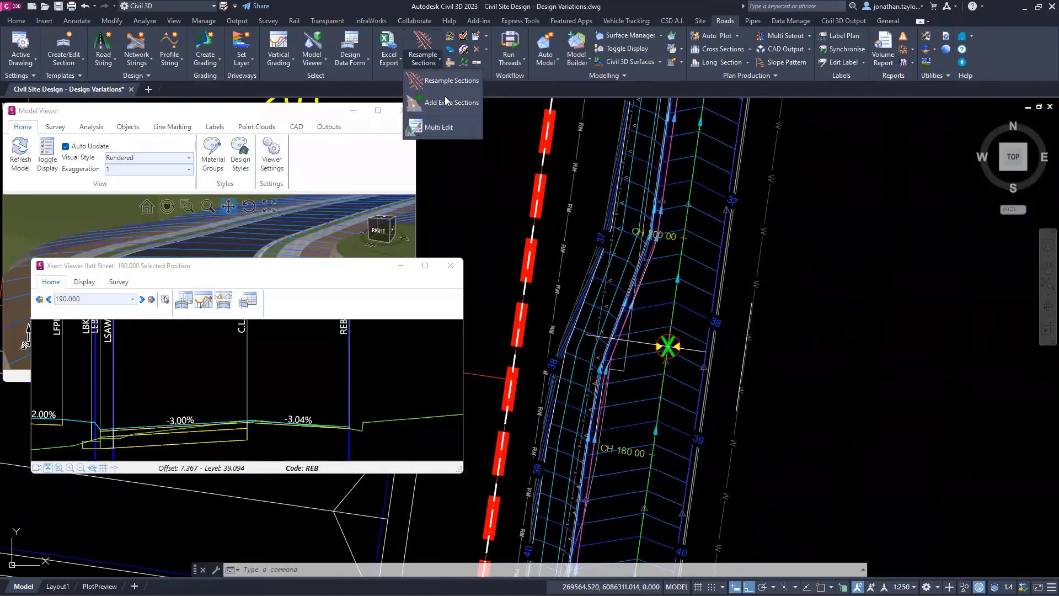
click(447, 103)
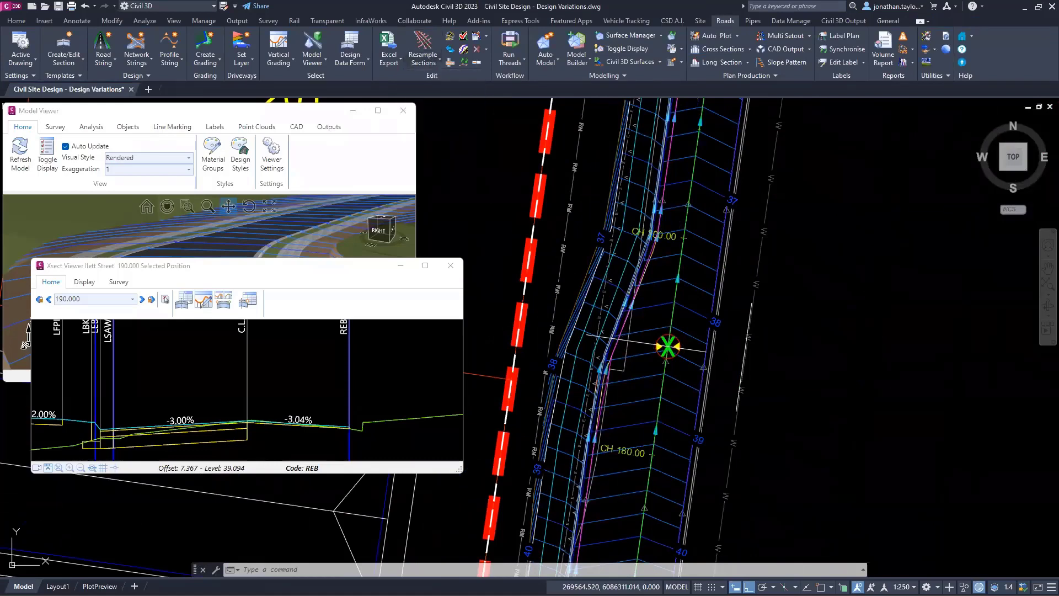
click(678, 294)
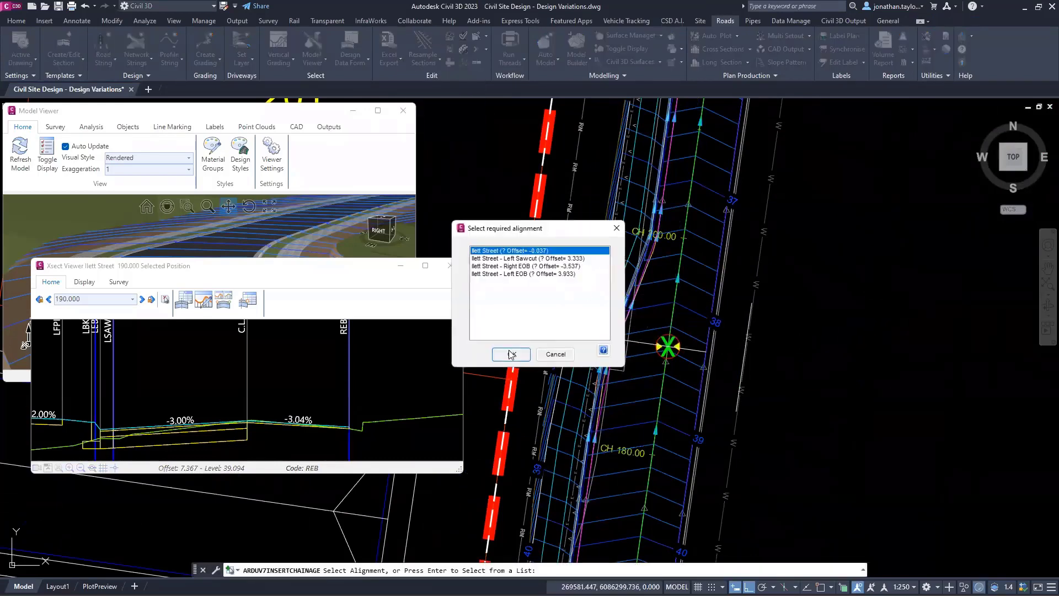
click(510, 354)
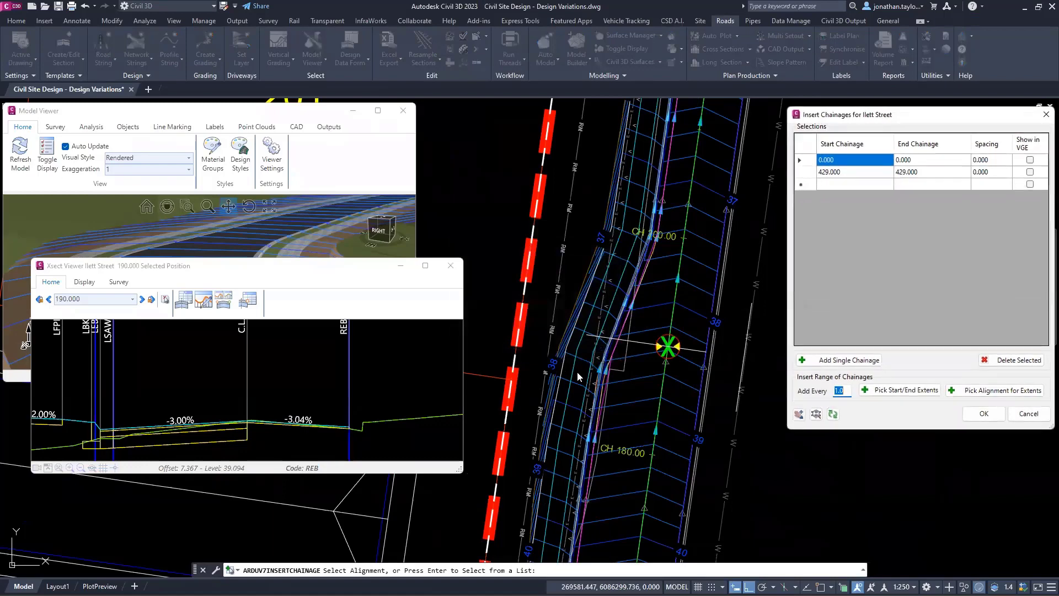
click(895, 394)
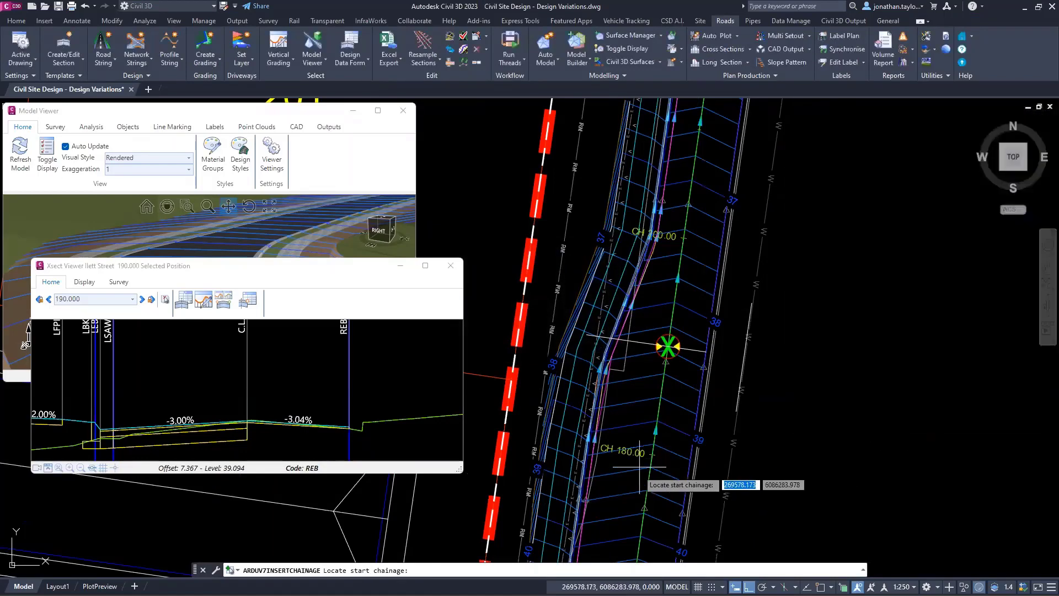
click(648, 478)
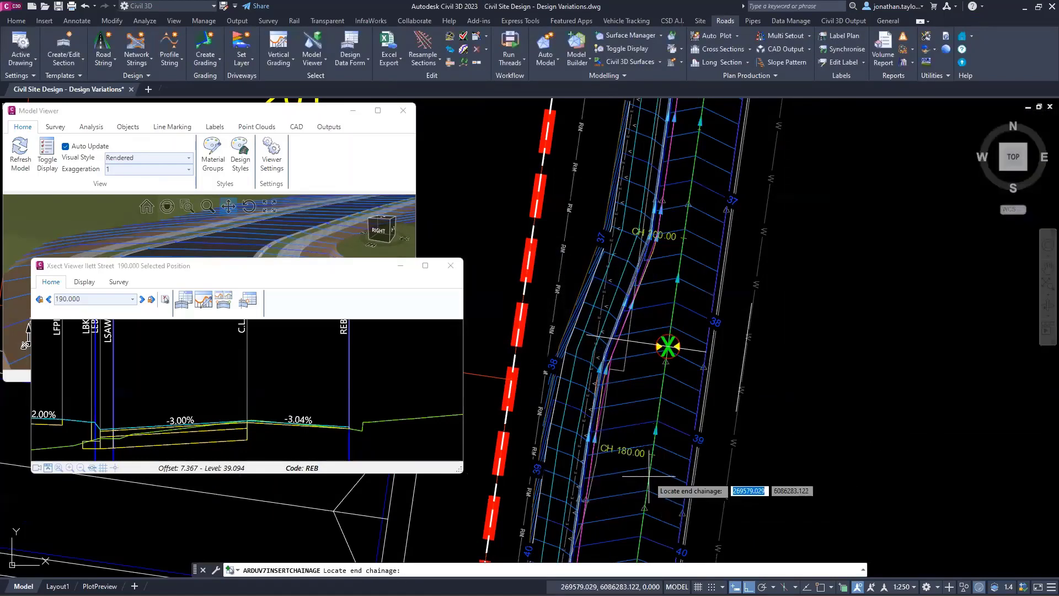
click(689, 194)
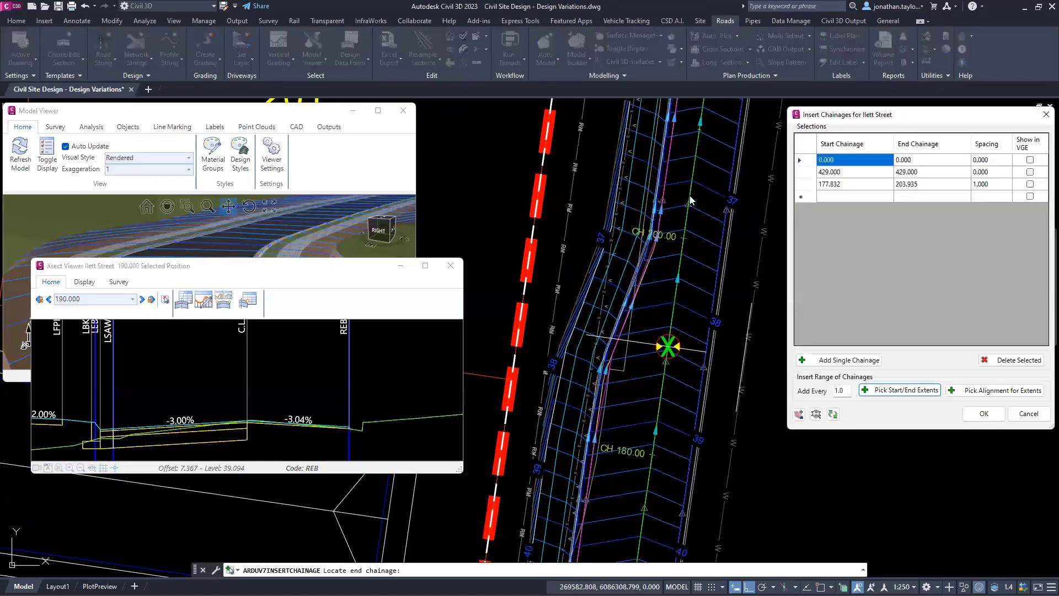
click(987, 185)
click(1046, 114)
scroll(598, 385, up, 4)
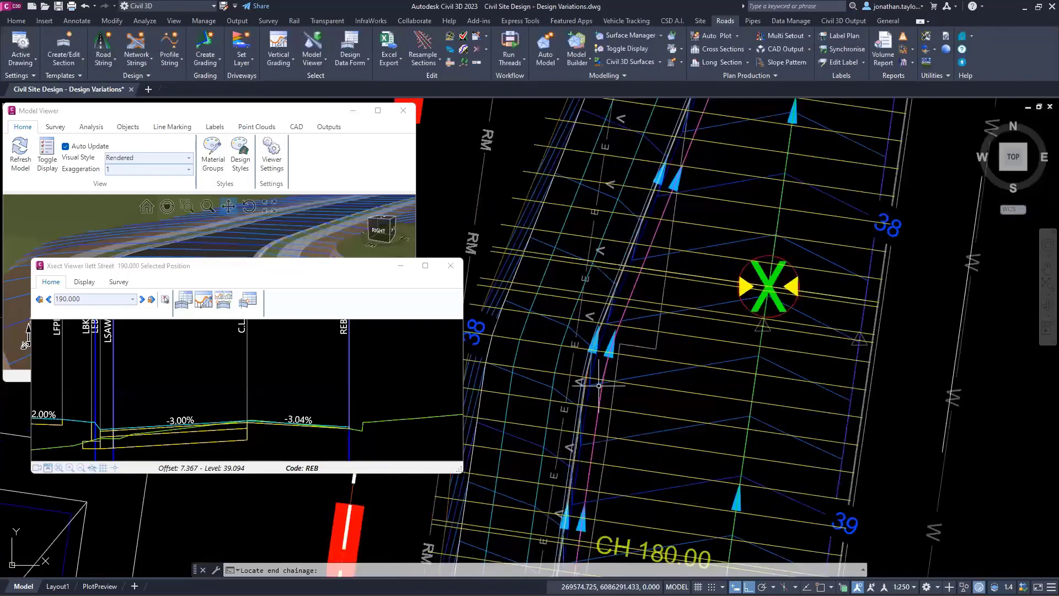
scroll(598, 385, up, 3)
scroll(564, 338, down, 1)
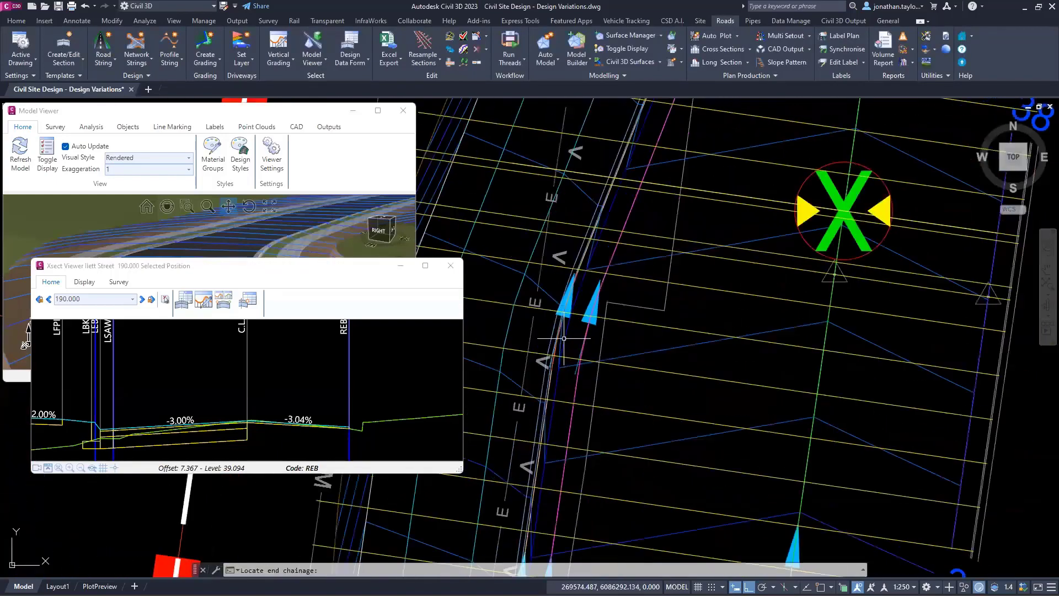
scroll(563, 338, down, 8)
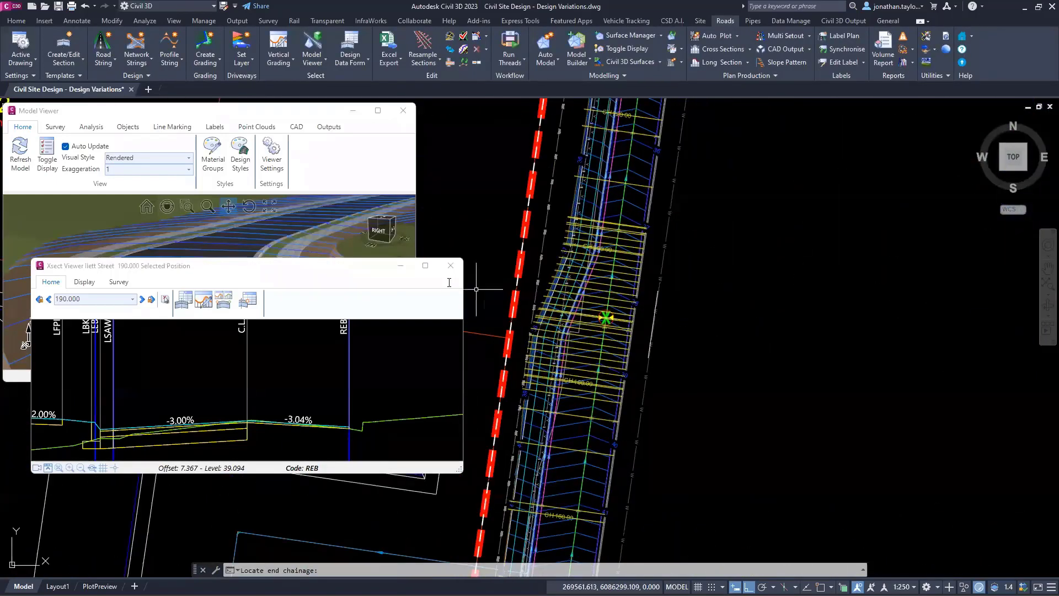
Step: Close Ilett Street's cross section viewer and find the crossroad intersection south of Princes Highway in the plan
click(451, 267)
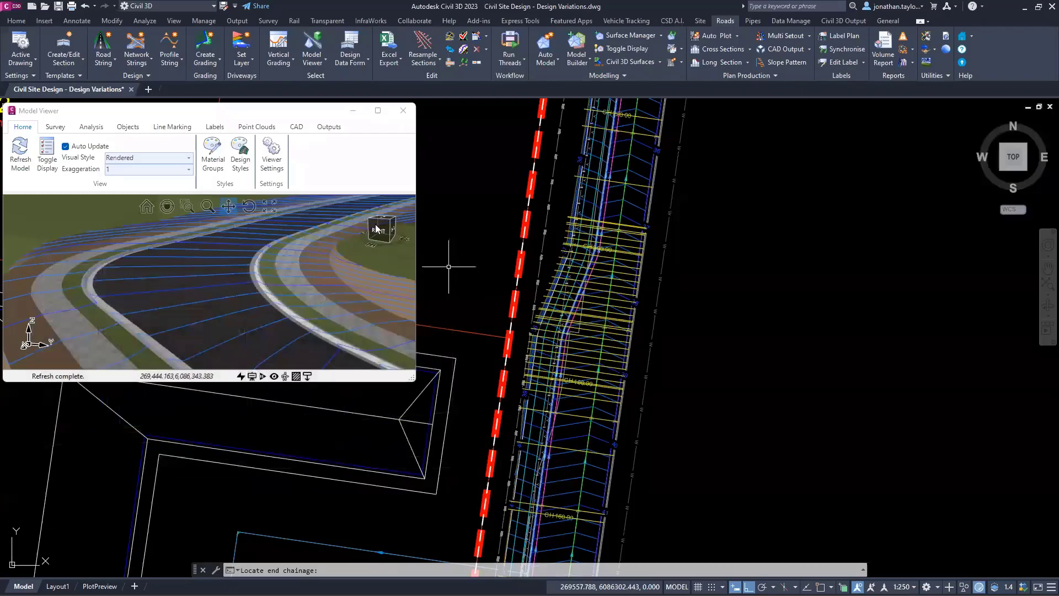
mouse_move(432, 264)
middle_down()
mouse_move(499, 319)
mouse_move(584, 429)
mouse_move(899, 326)
middle_up()
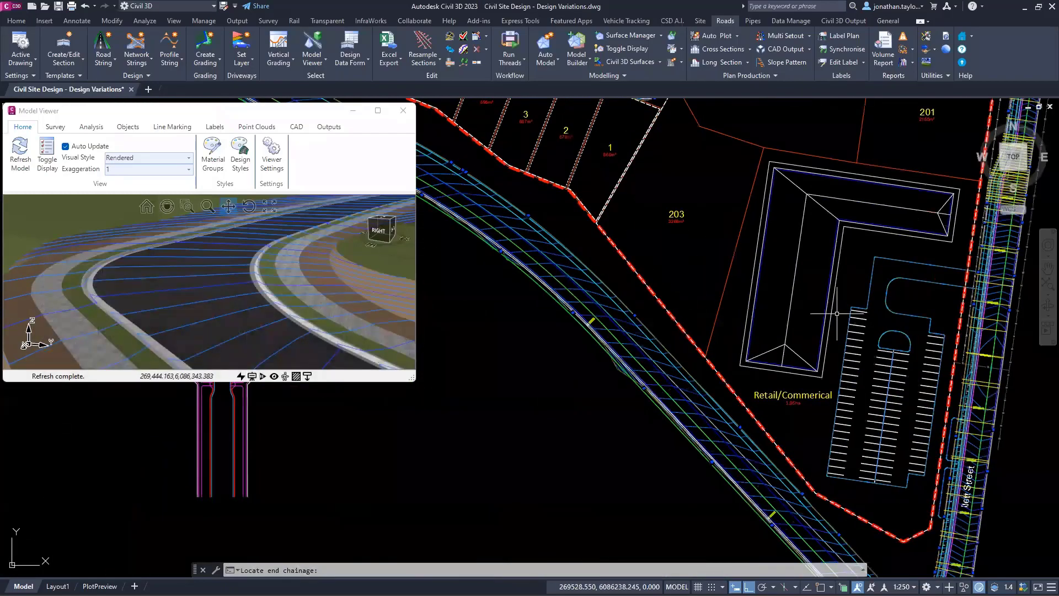
middle_drag(584, 245, 801, 333)
scroll(631, 279, up, 6)
scroll(634, 280, down, 6)
middle_drag(594, 325, 687, 382)
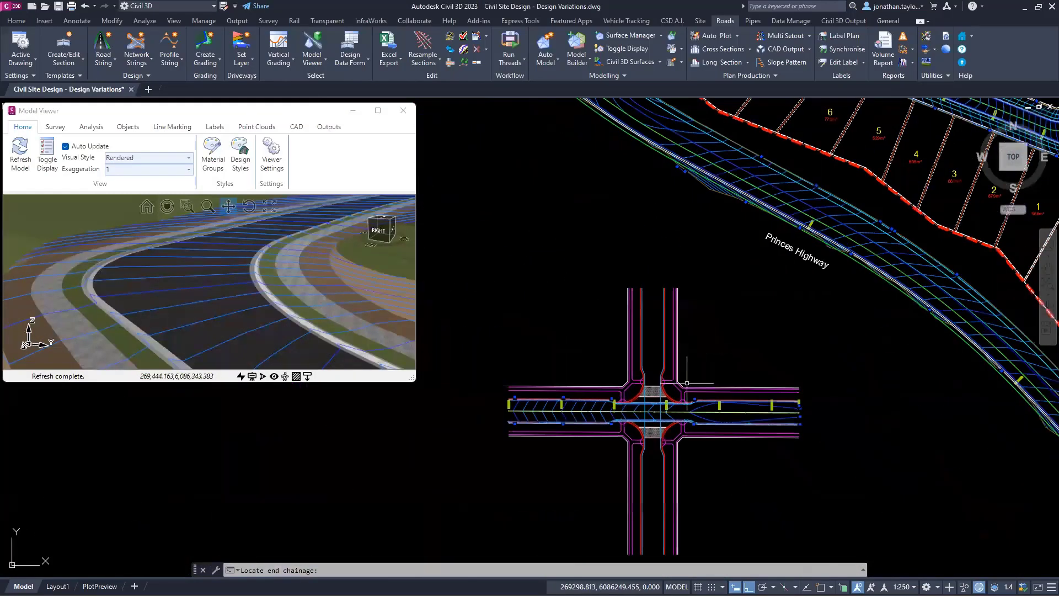
scroll(626, 421, up, 6)
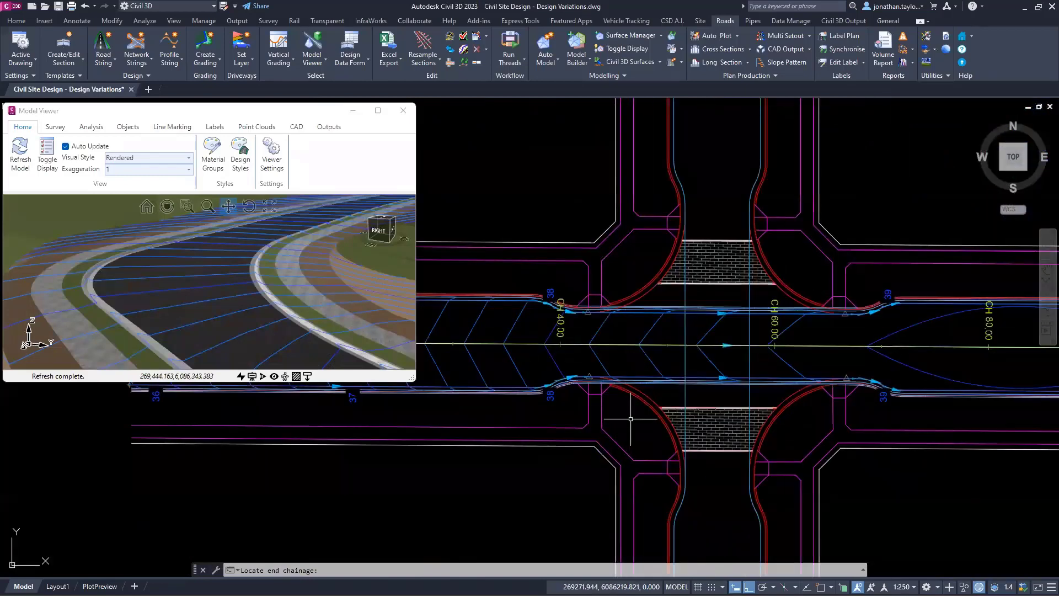
Step: Examine the crossroad's road edges between chainages 40 and 80 and the Intersection - EW - Left Side alignment that runs along them
scroll(627, 314, up, 1)
scroll(627, 317, down, 1)
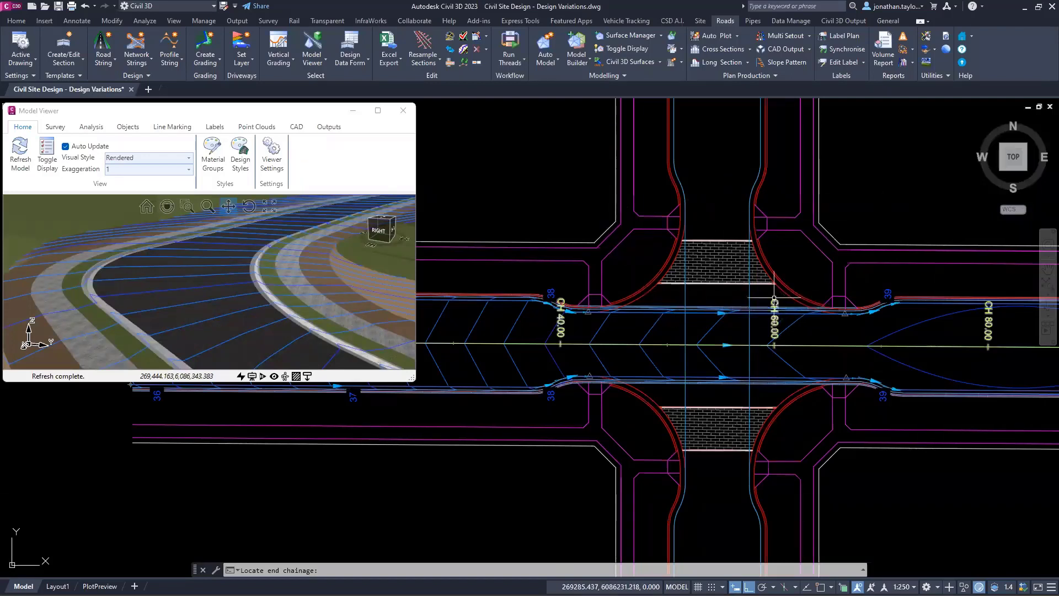
scroll(593, 334, up, 2)
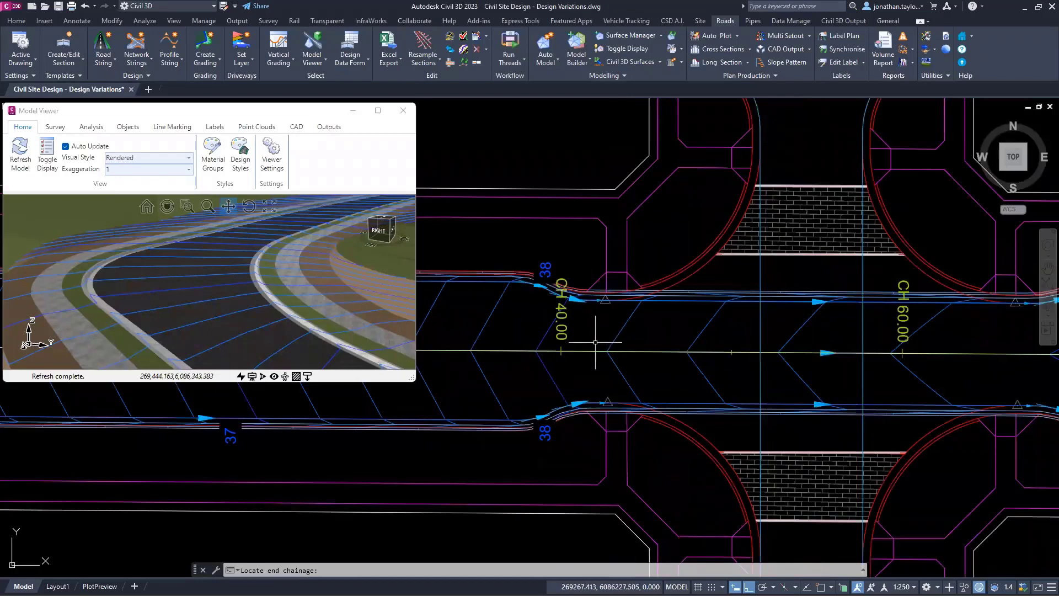
scroll(595, 343, down, 2)
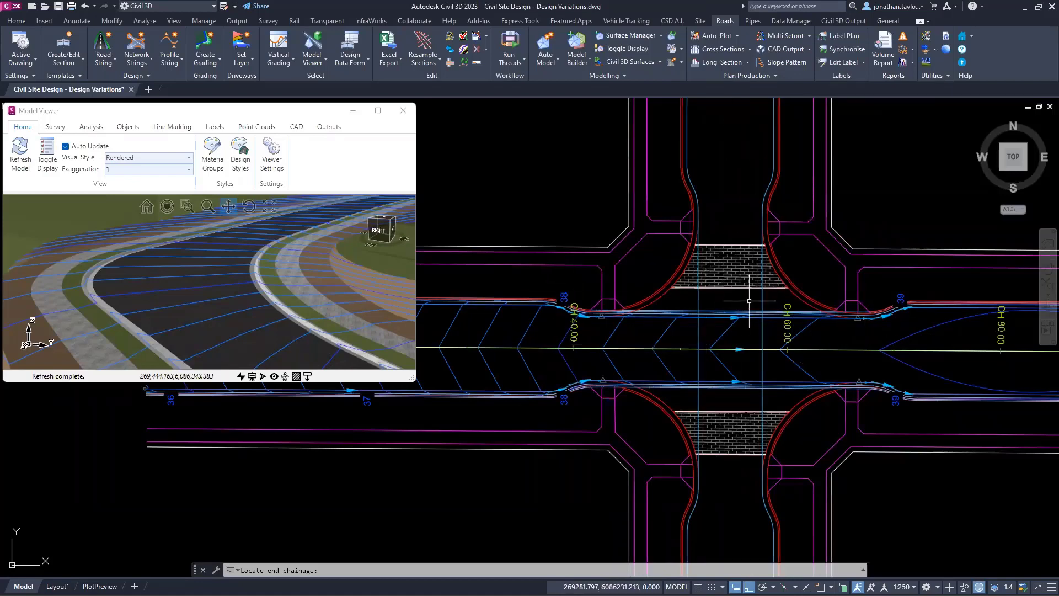
scroll(573, 306, up, 2)
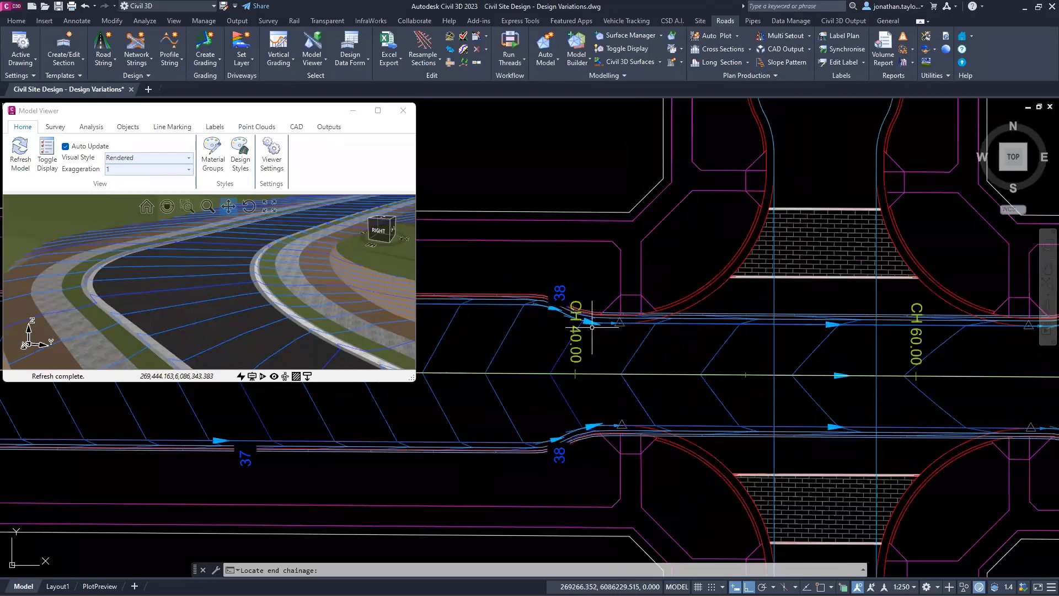
click(595, 329)
scroll(604, 363, down, 2)
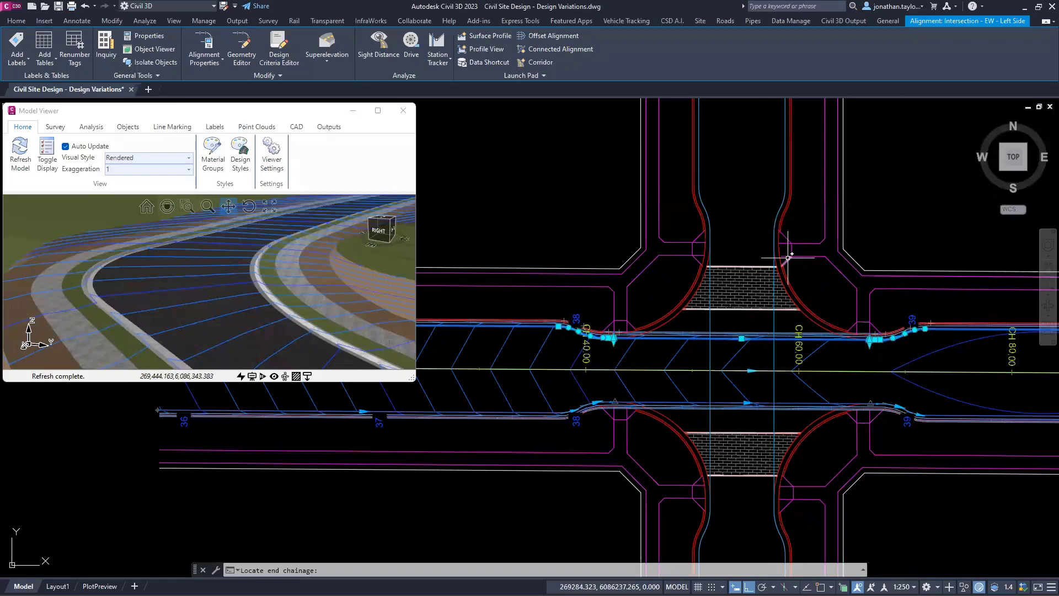
key(Escape)
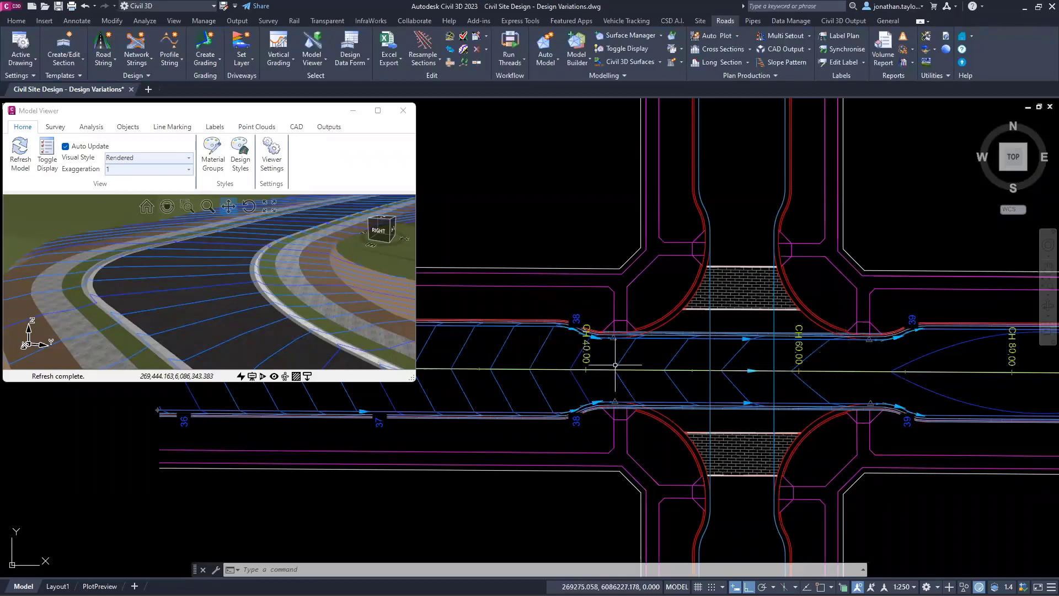
scroll(592, 338, up, 2)
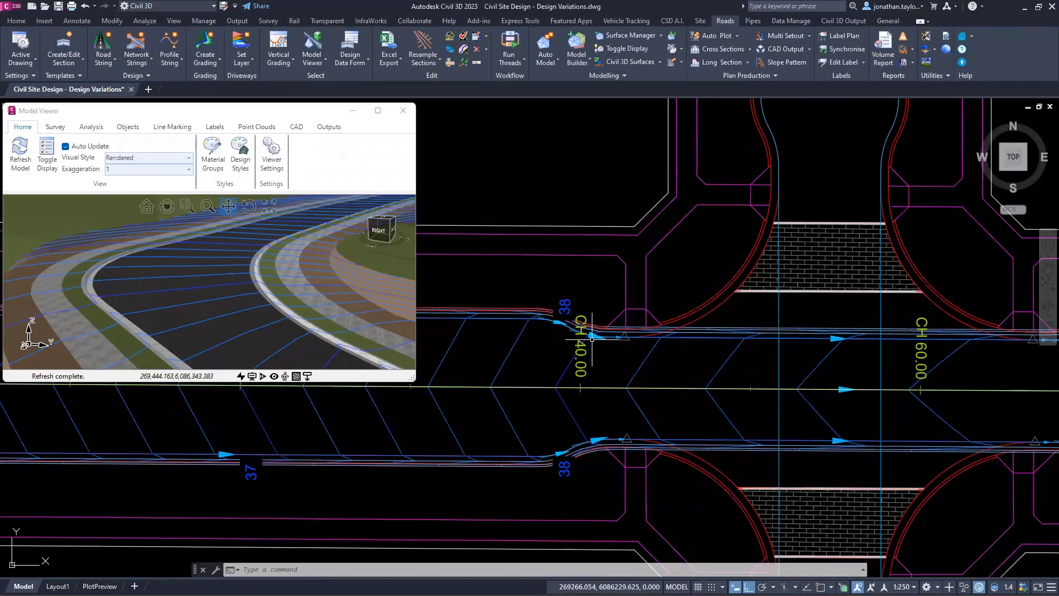
scroll(591, 338, down, 2)
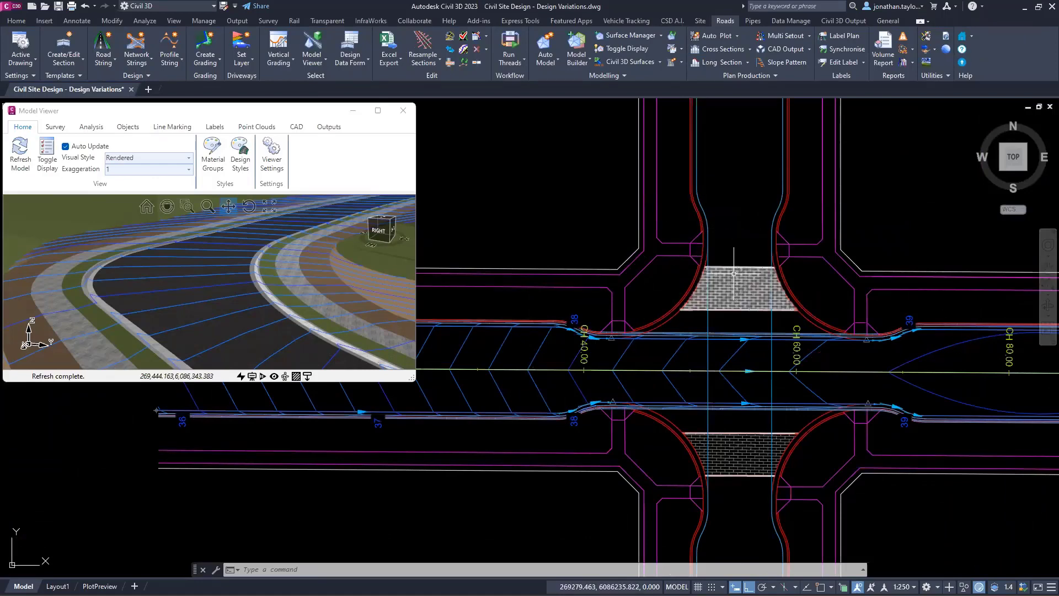
scroll(645, 359, down, 3)
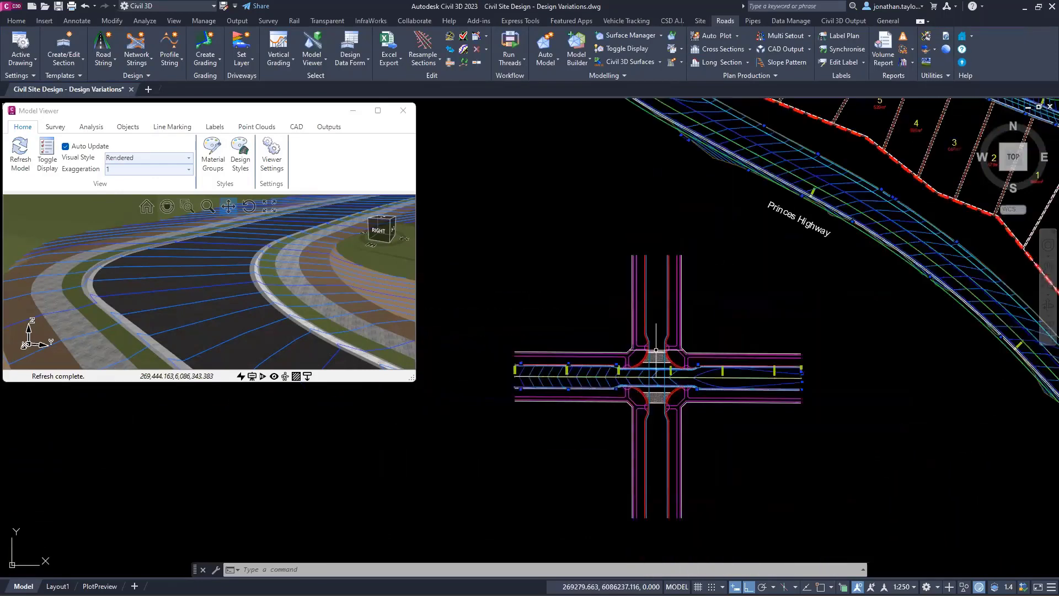
scroll(647, 370, up, 2)
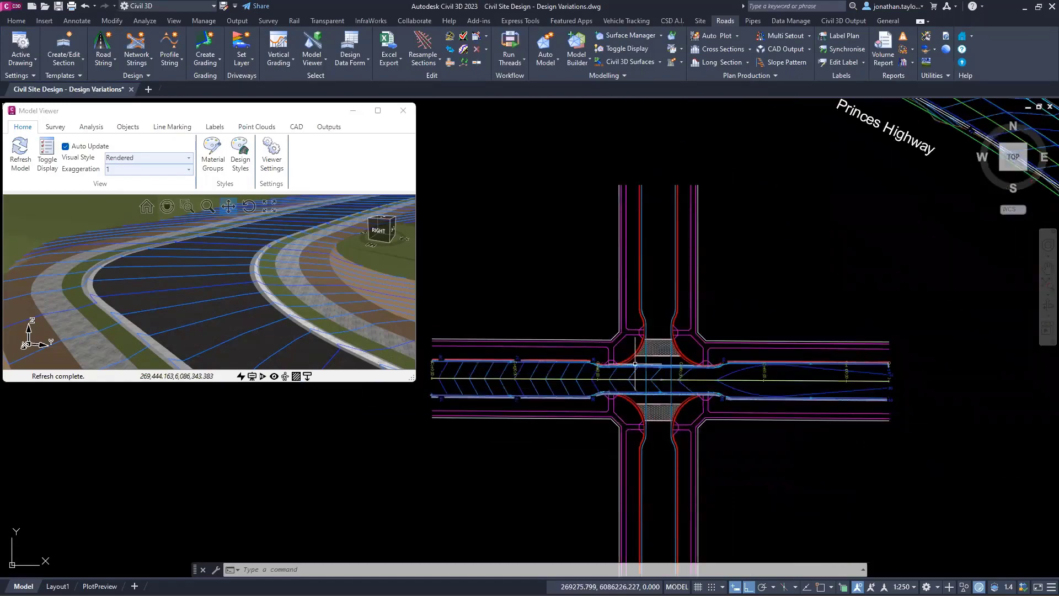
scroll(626, 379, down, 2)
Step: Examine Princes Highway's left edge and batter in the plan, up to around chainage 400
mouse_move(623, 379)
middle_down()
mouse_move(557, 383)
mouse_move(303, 495)
middle_up()
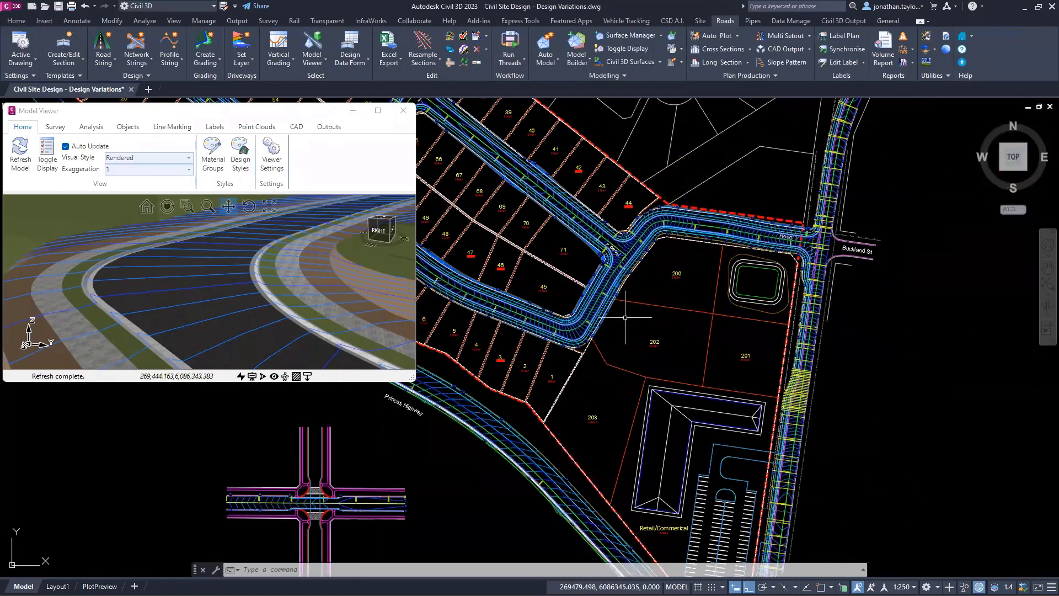
middle_drag(505, 312, 728, 326)
scroll(575, 328, up, 4)
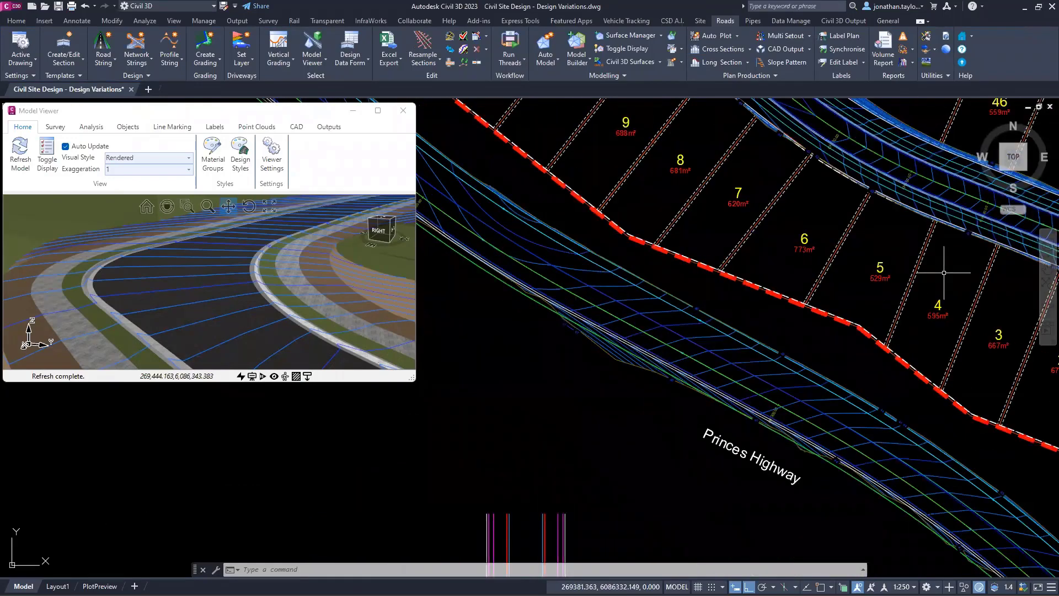
scroll(650, 289, up, 2)
scroll(595, 339, up, 3)
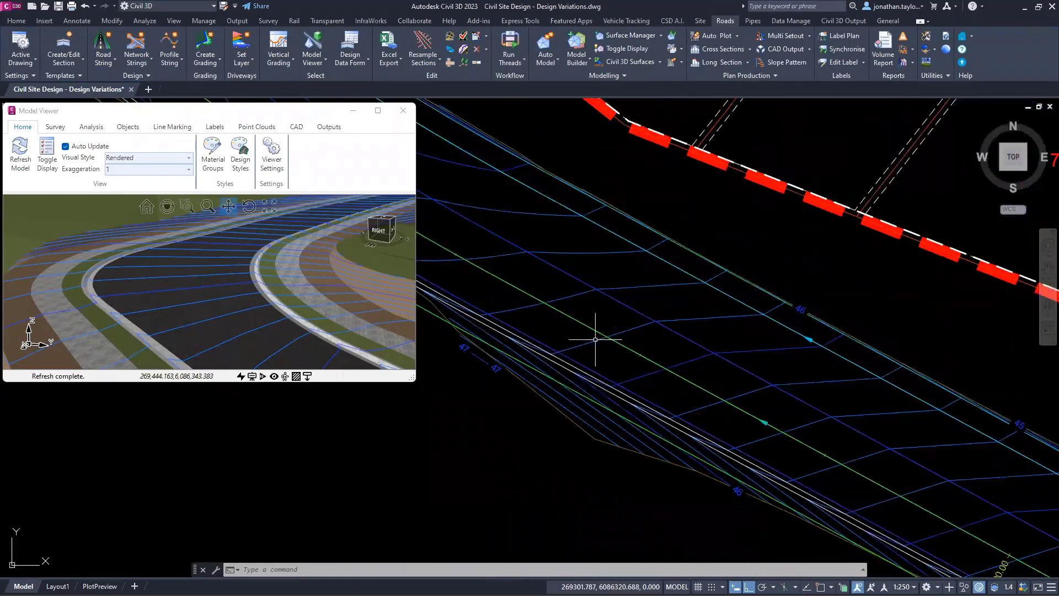
scroll(596, 339, down, 3)
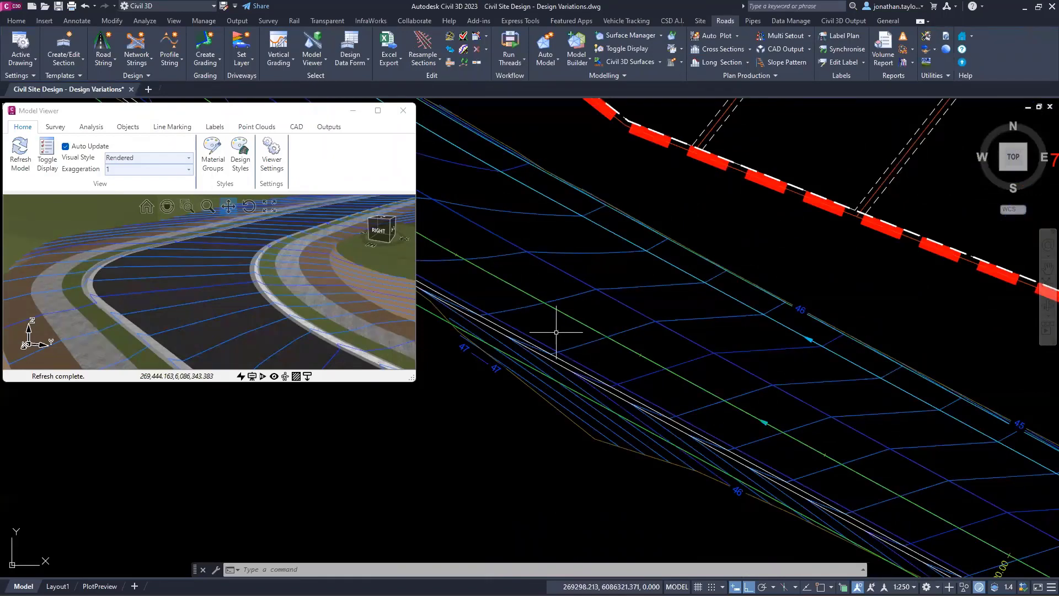
scroll(551, 322, up, 2)
middle_drag(551, 322, 758, 437)
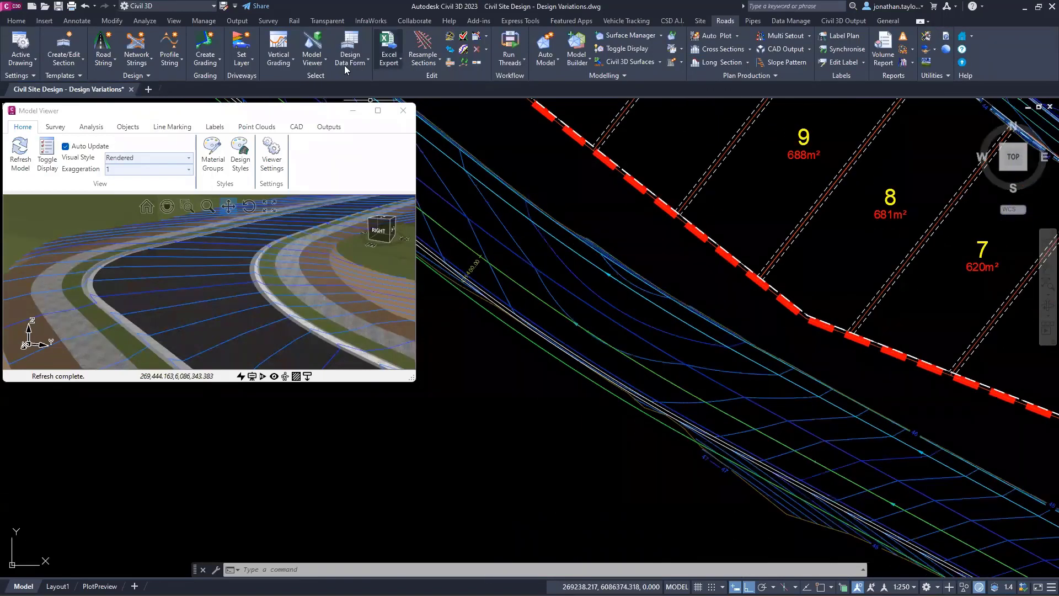
Step: Open Princes Highway's cross section at chainage 390 from its LEB code and move the viewer down over the 3D model
click(278, 63)
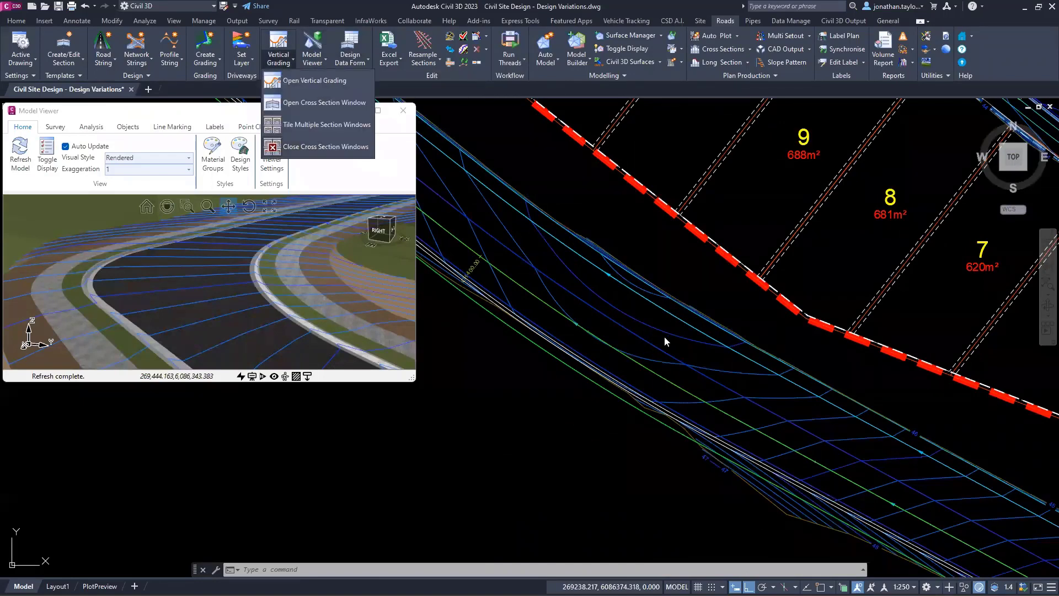
click(546, 271)
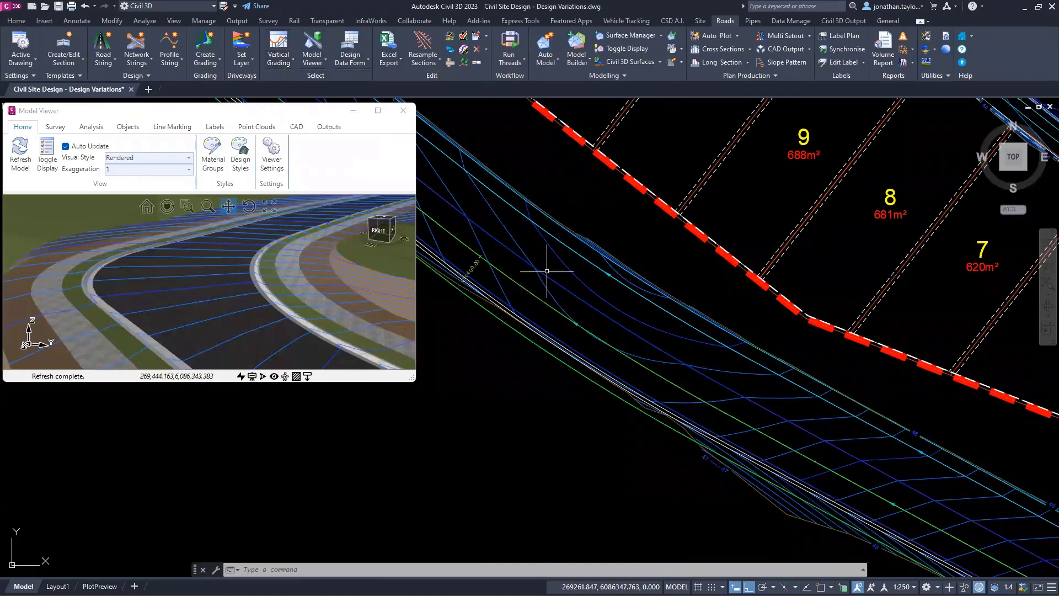
scroll(497, 296, up, 2)
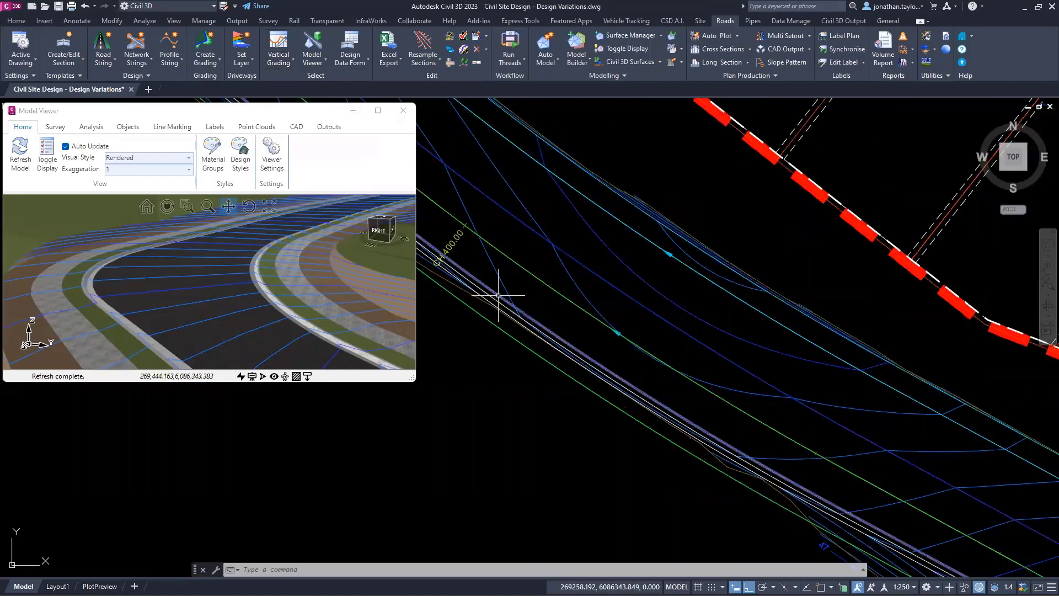
right_click(529, 318)
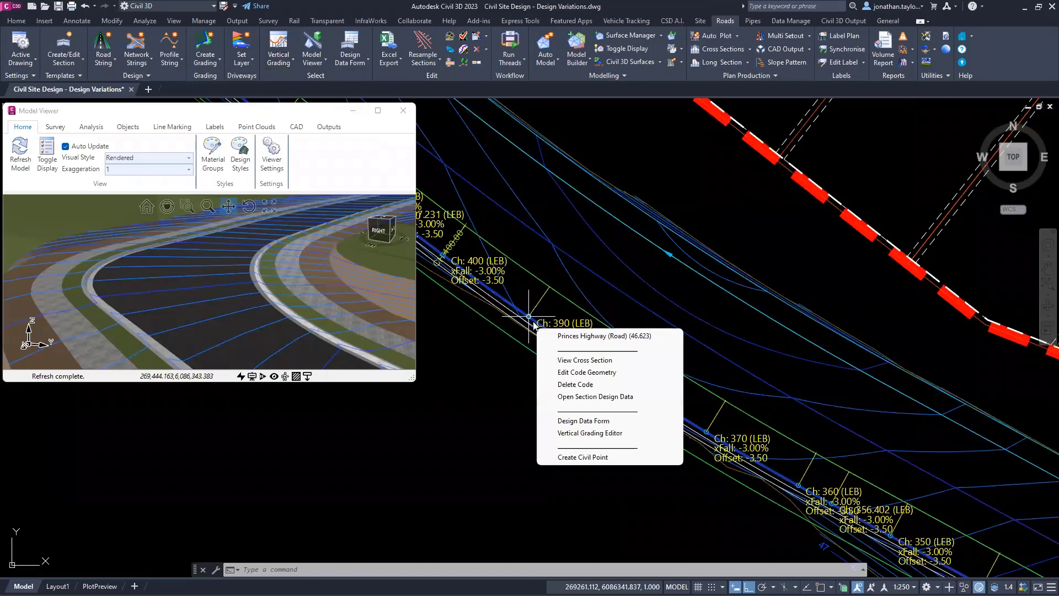
click(579, 360)
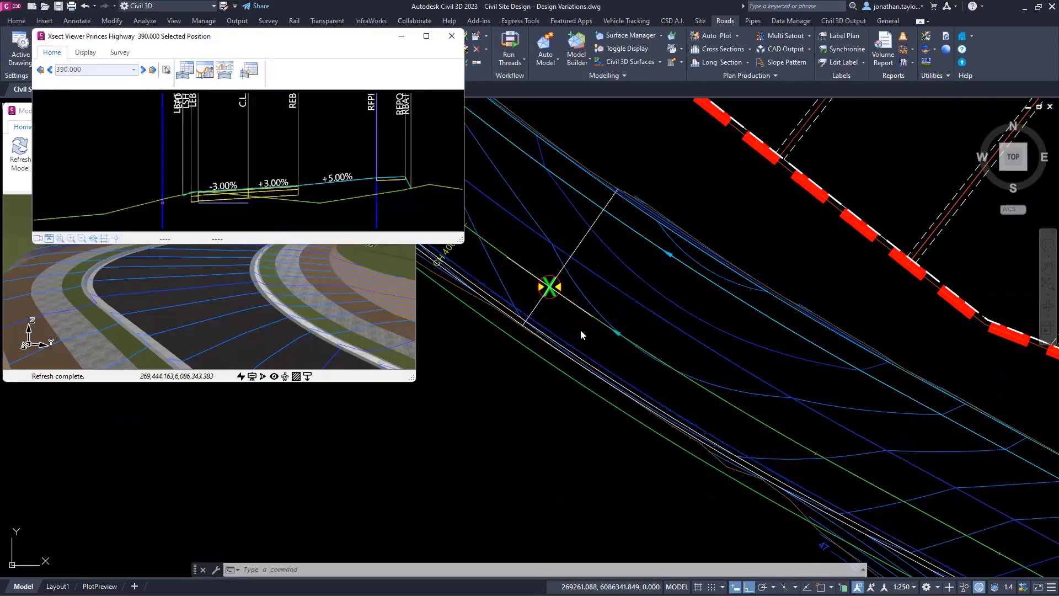
drag(348, 42, 339, 338)
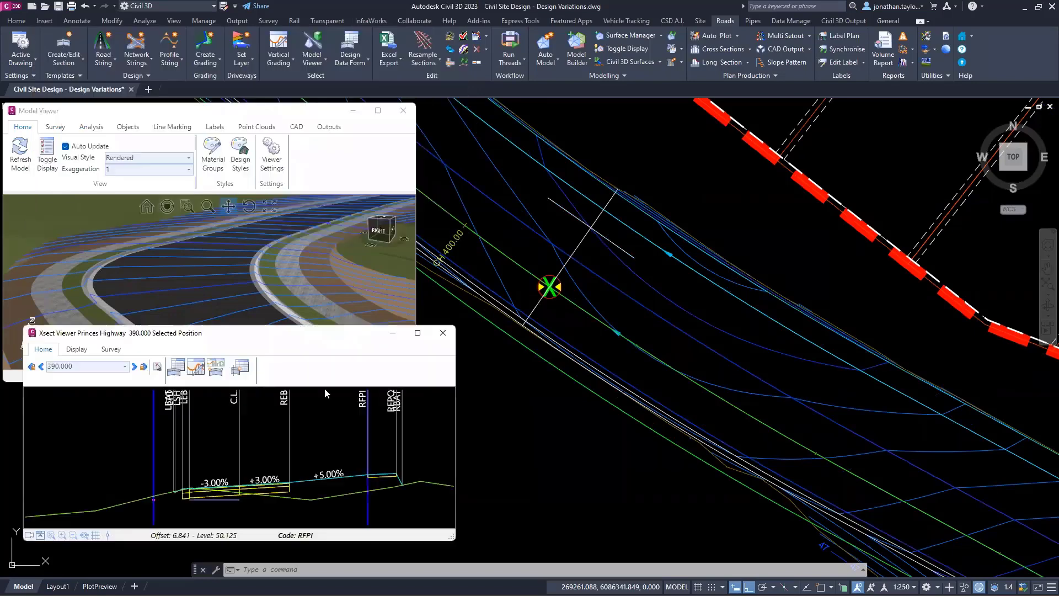
Step: Examine Princes Highway's cross sections from chainage 380 to 420, focusing on the LTD code and the batter on the left side
scroll(188, 504, up, 3)
scroll(189, 505, down, 2)
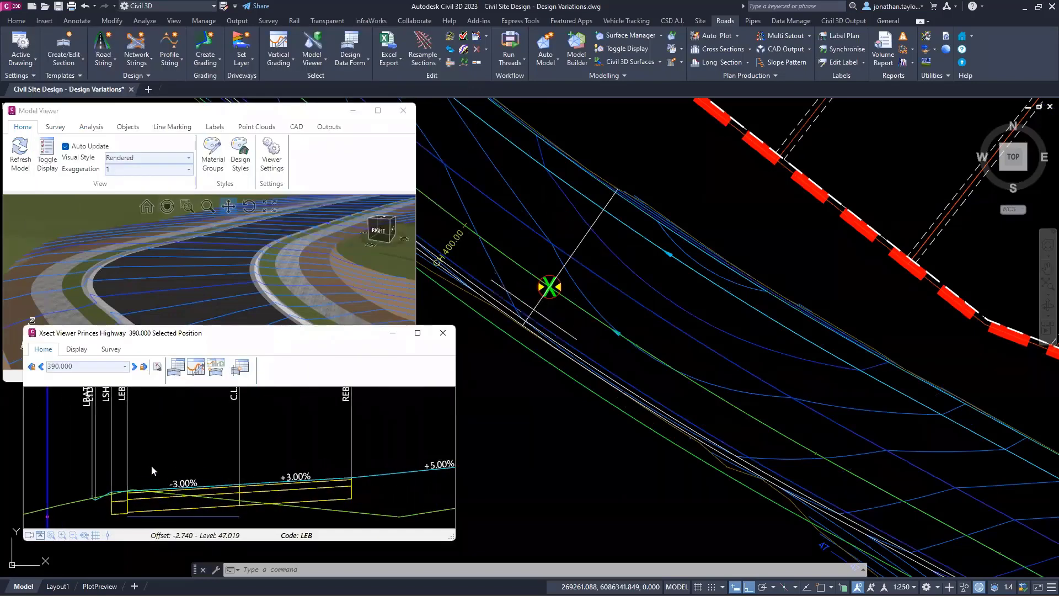
middle_drag(142, 462, 212, 435)
scroll(133, 494, up, 3)
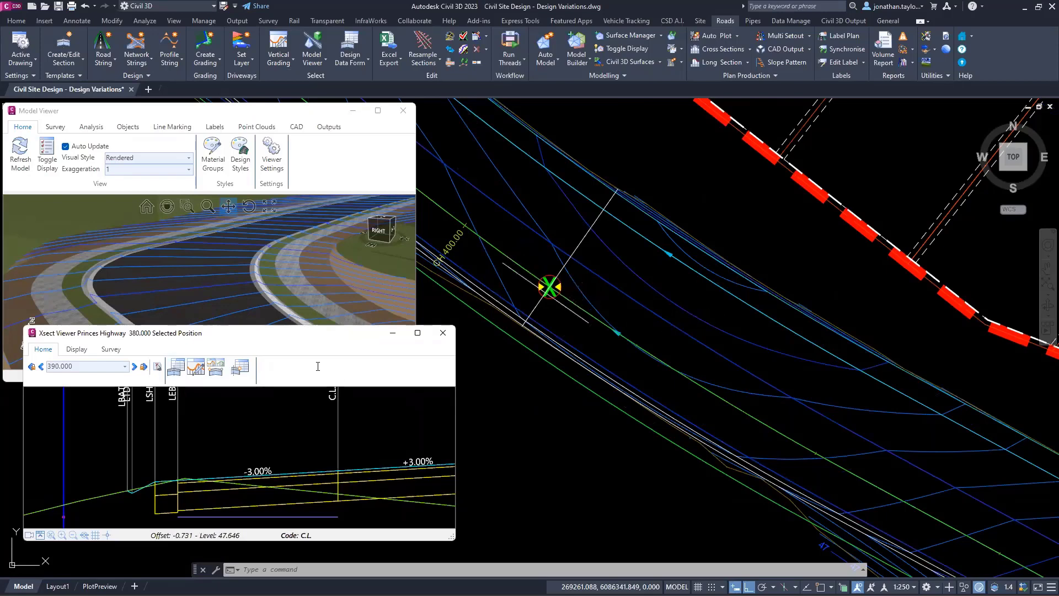
scroll(318, 366, up, 1)
scroll(318, 367, down, 3)
scroll(317, 366, down, 1)
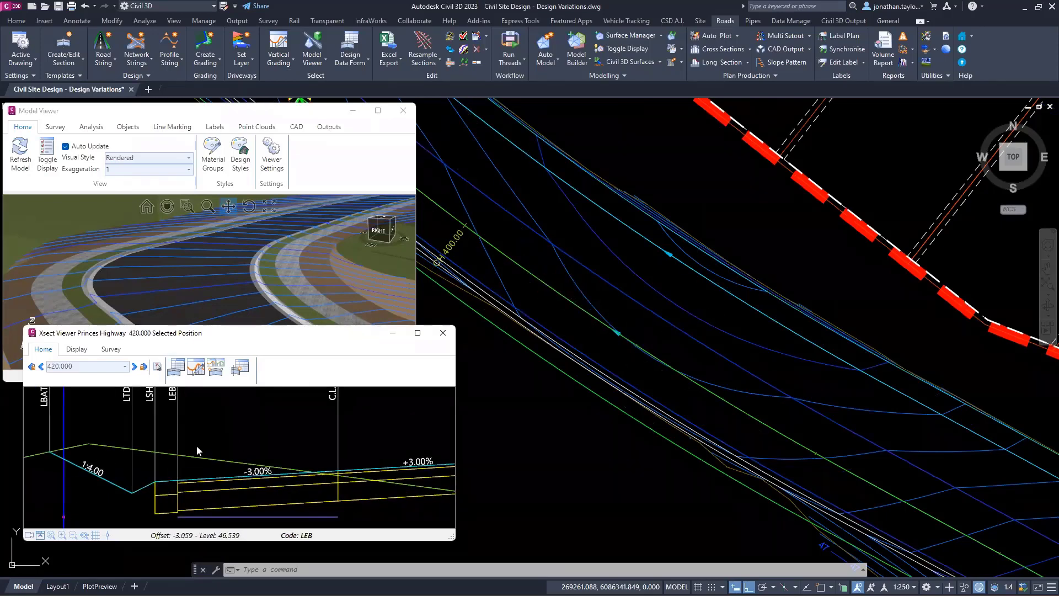
middle_drag(184, 446, 252, 426)
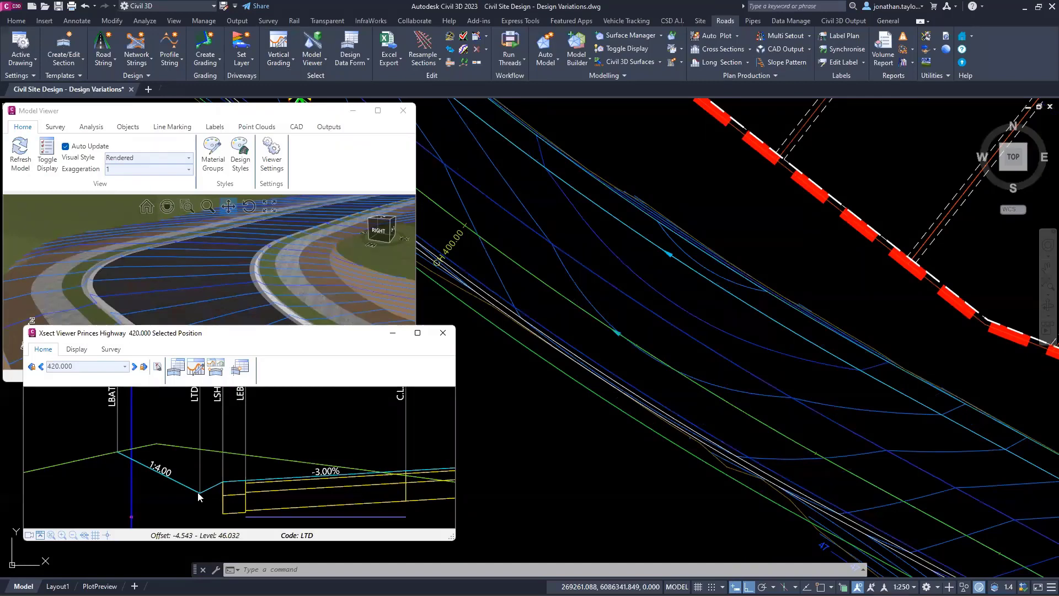
key(ctrl)
key(ctrl)
key(ctrl)
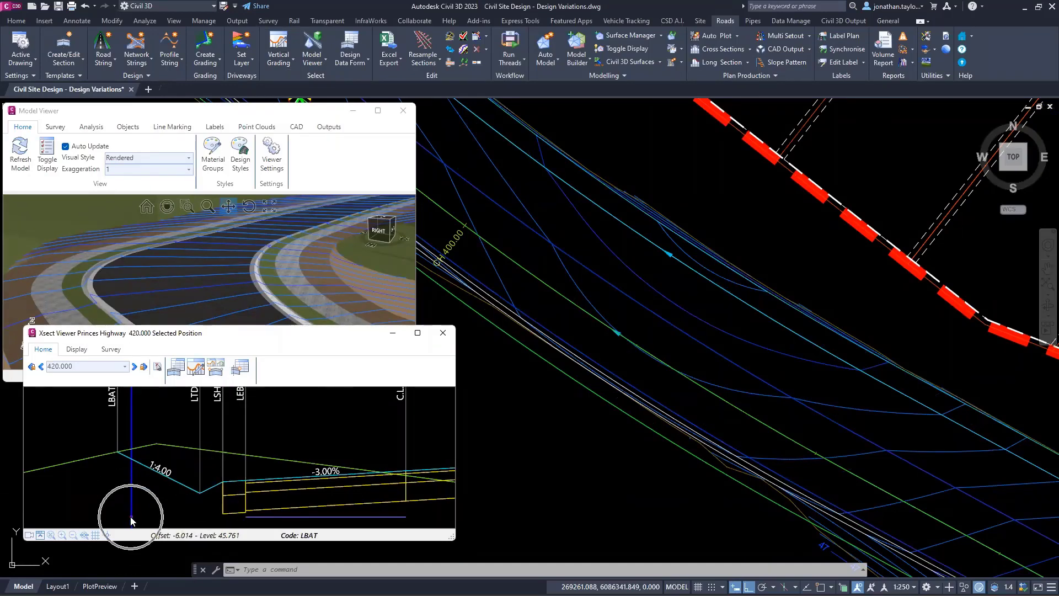
key(ctrl)
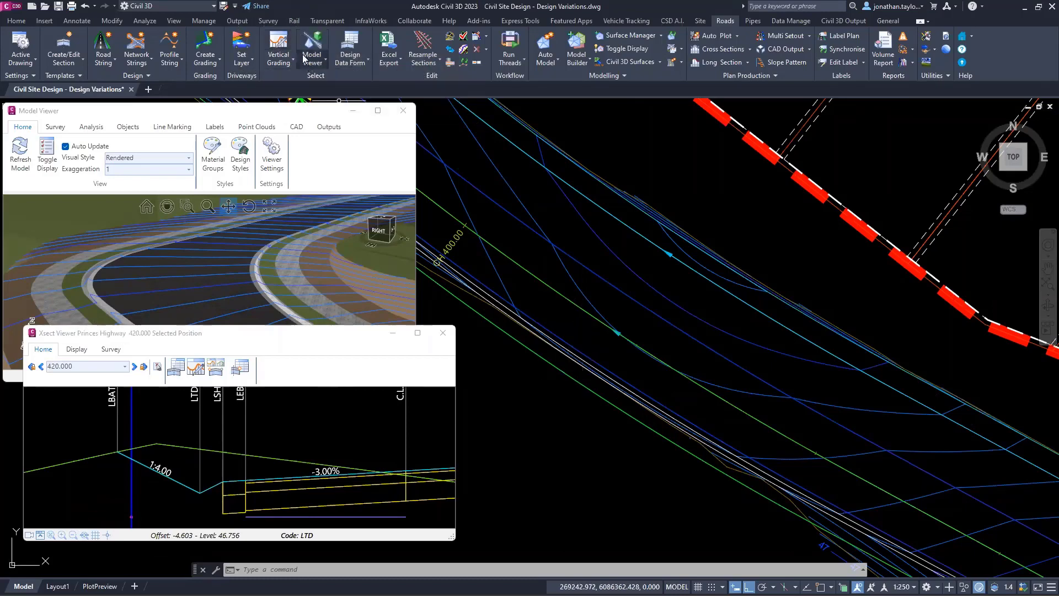
Step: Open the vertical grading of the Princes Highway-Left-6.000 alignment and bring up its Auto Profile settings
click(279, 52)
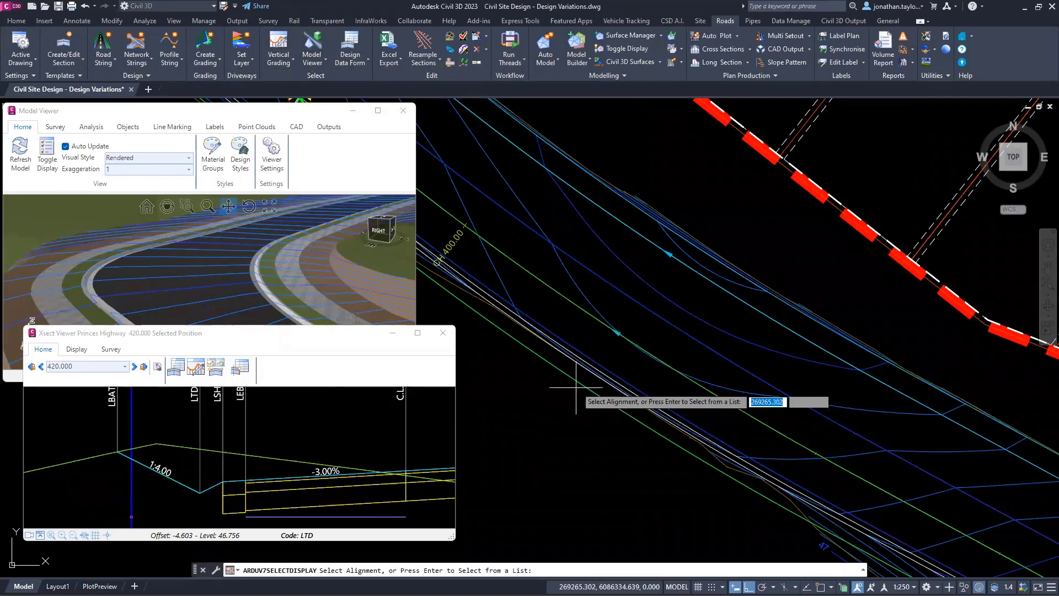
click(568, 385)
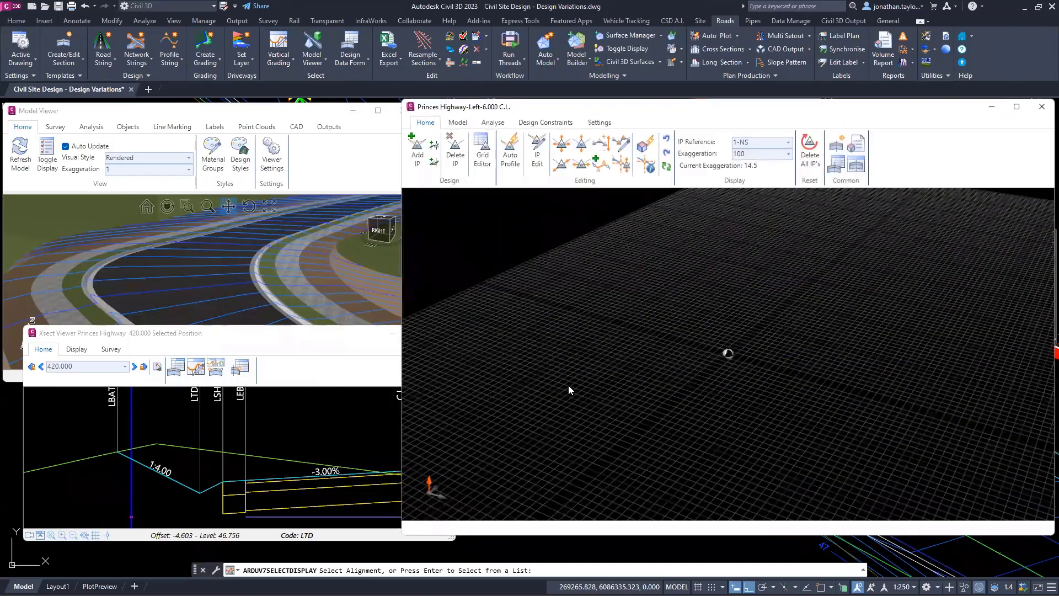
drag(750, 108, 674, 93)
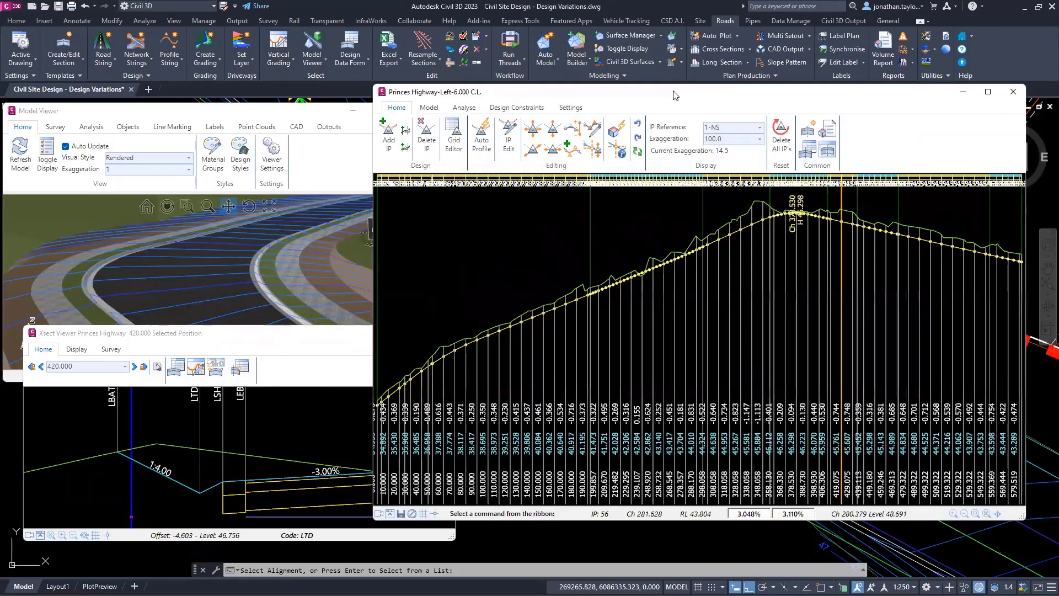
click(482, 143)
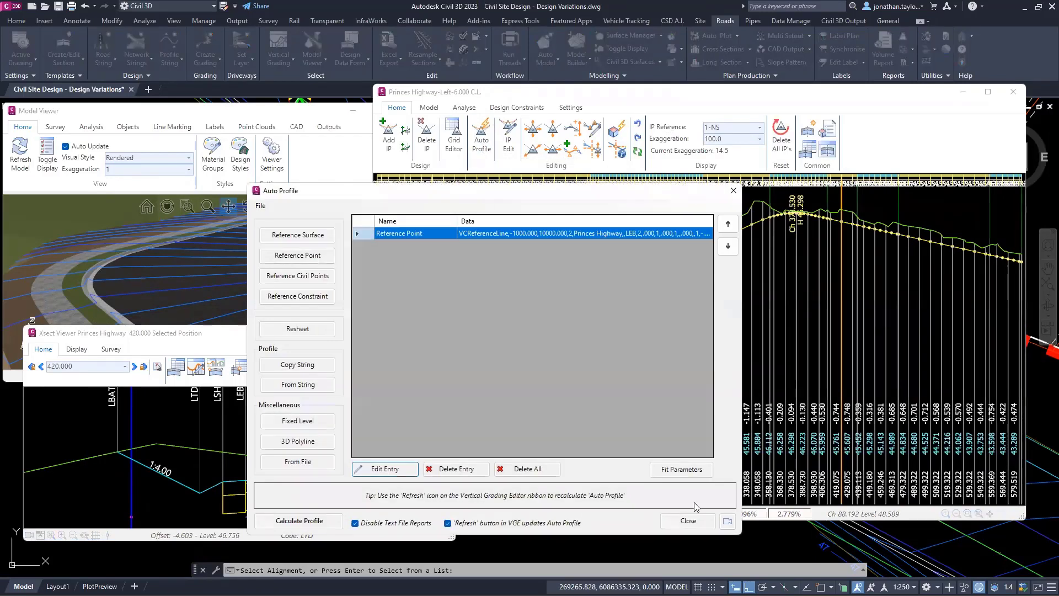
Step: Review the Auto Profile's Reference Point entry for Princes Highway-Left-6.000 without changing it, and close the alignment's vertical grading
key(ctrl)
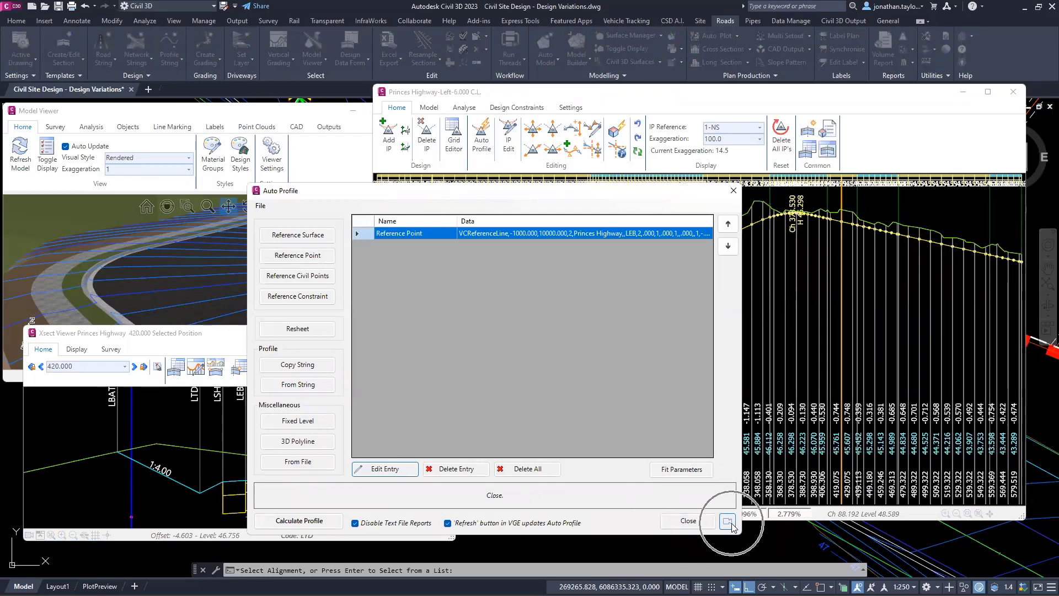
double_click(519, 232)
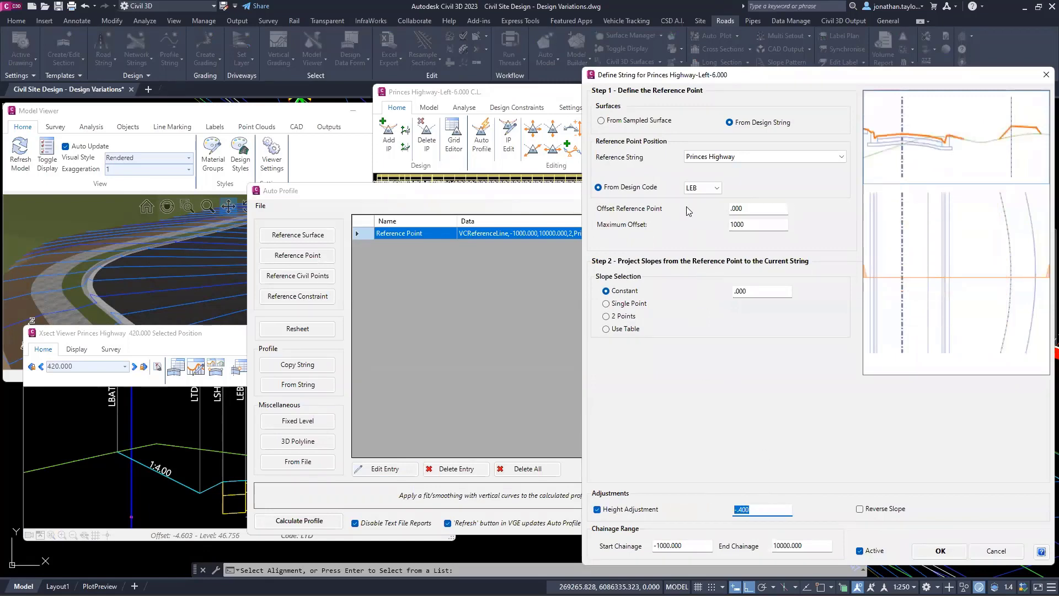
click(994, 554)
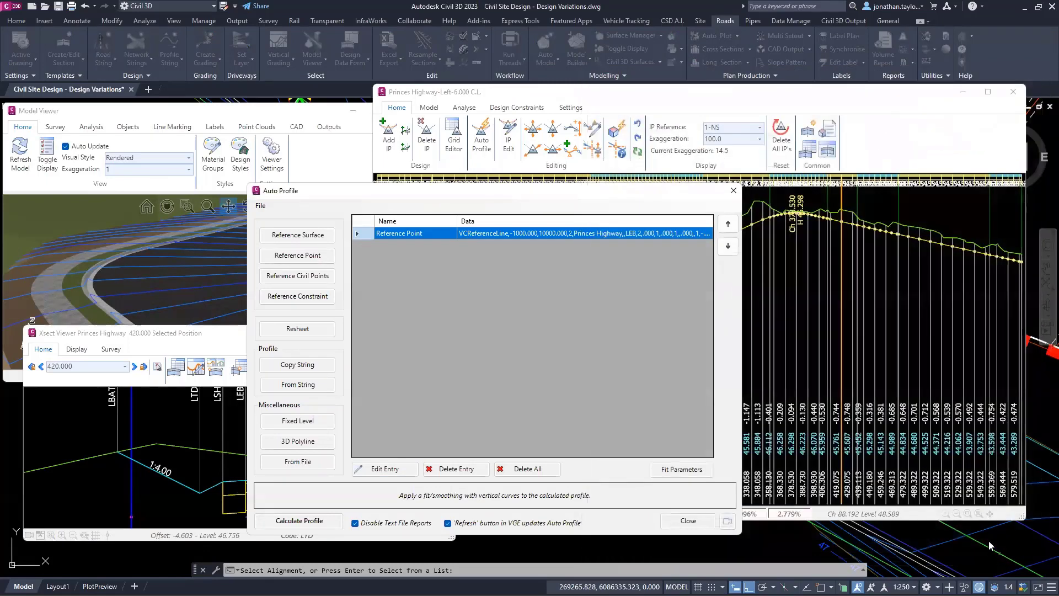
click(733, 192)
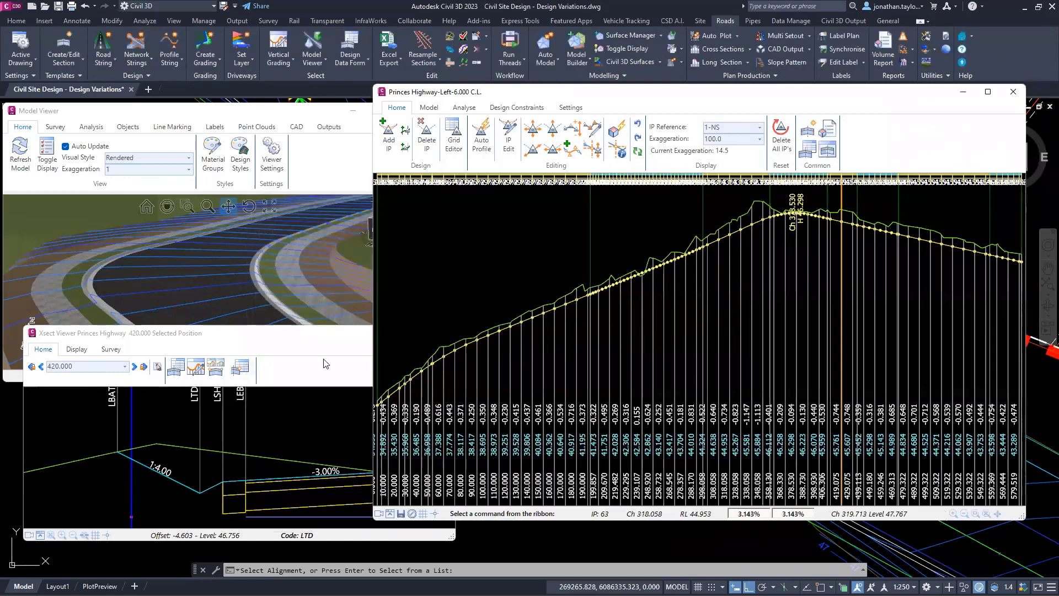
click(201, 496)
click(1013, 92)
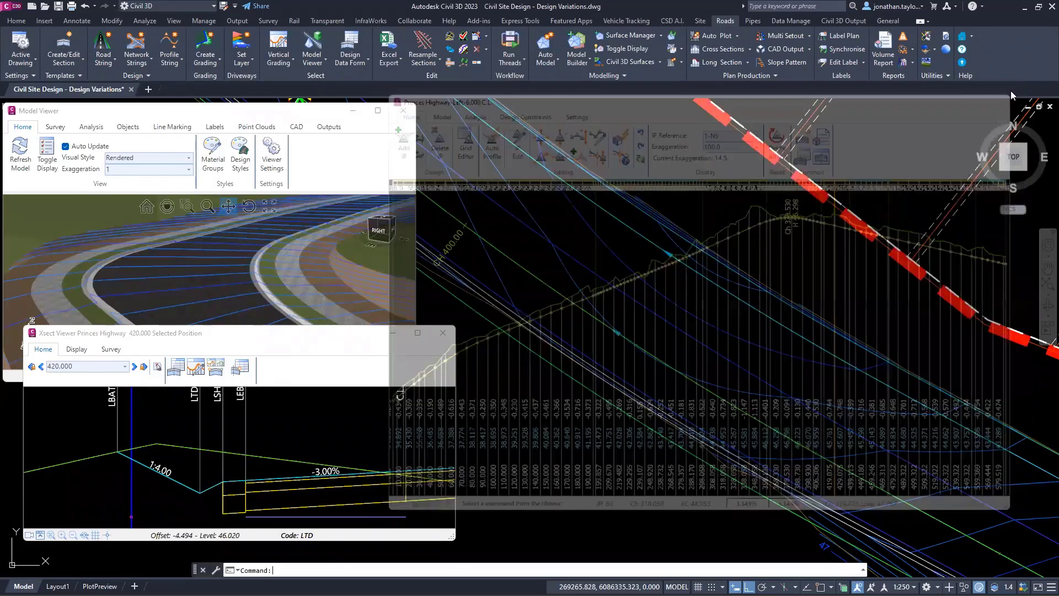
Step: Start a Match Code to String variation on the LTD code from Princes Highway's cross section at chainage 420
click(199, 492)
click(129, 520)
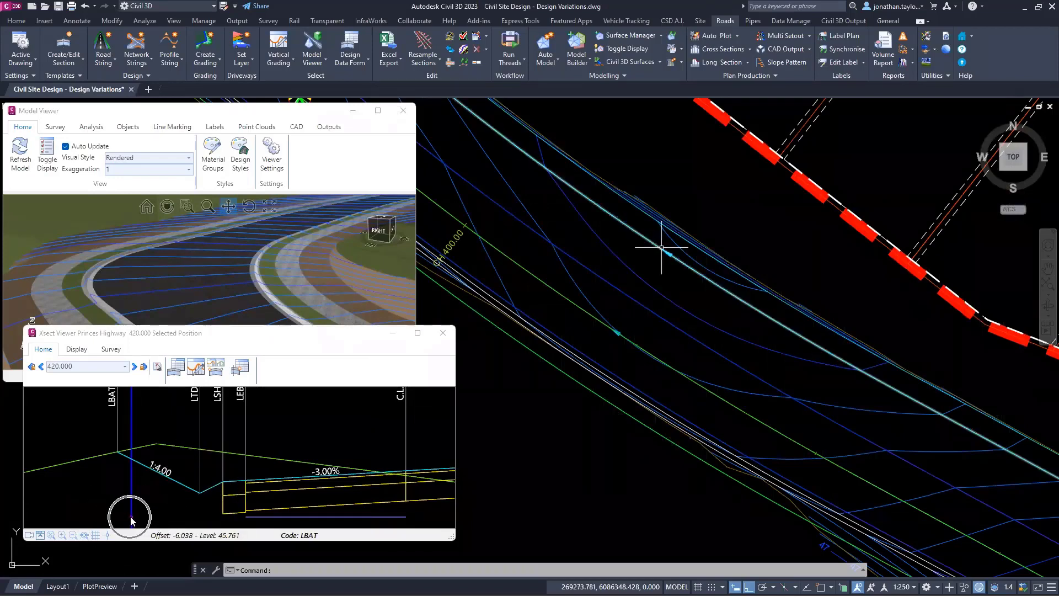
click(132, 520)
scroll(211, 493, up, 2)
middle_drag(210, 493, 266, 451)
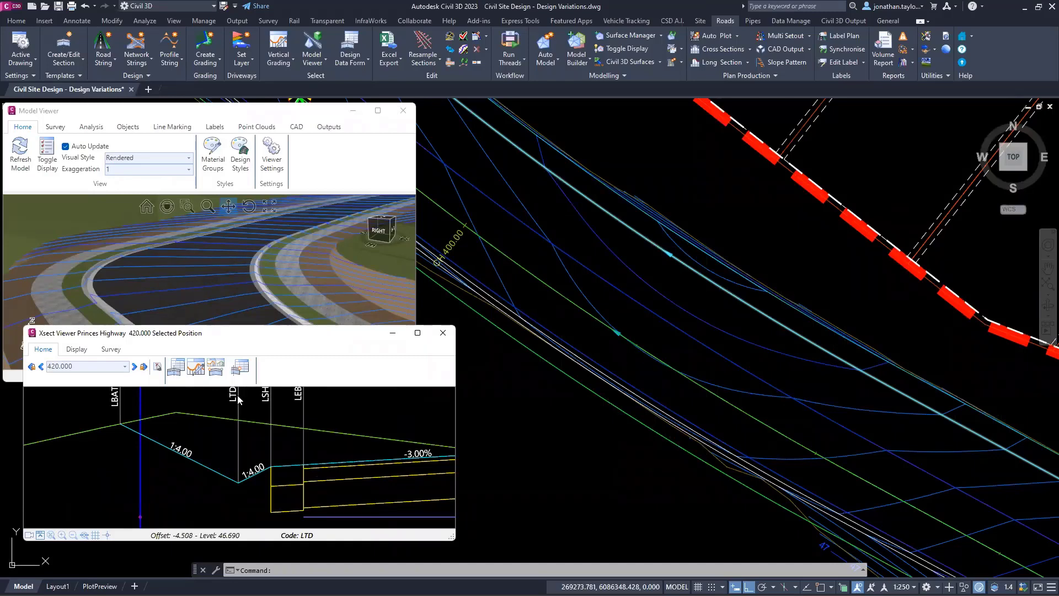
right_click(238, 399)
mouse_move(251, 402)
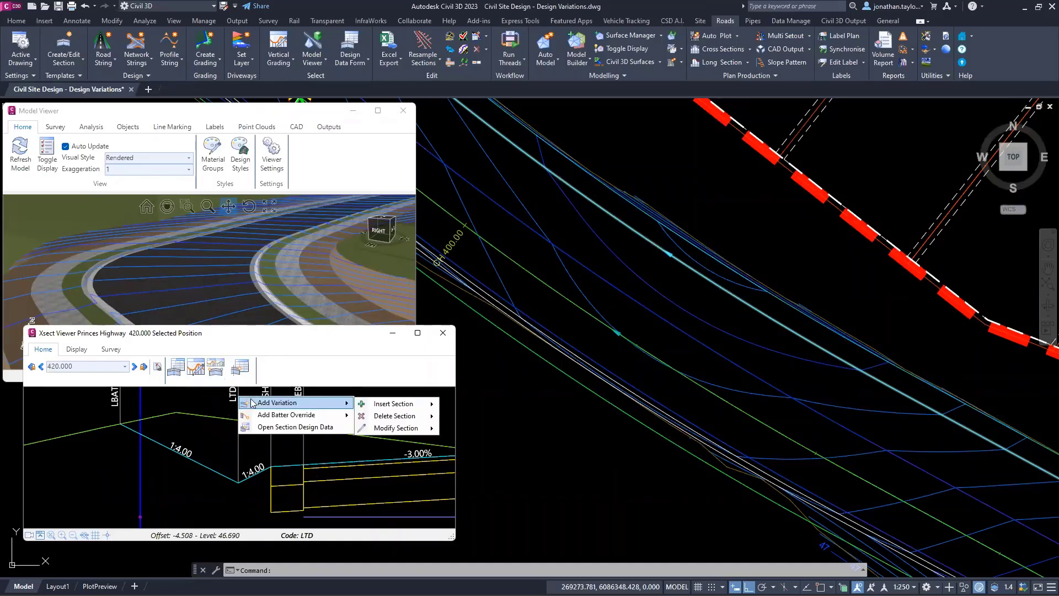
mouse_move(416, 431)
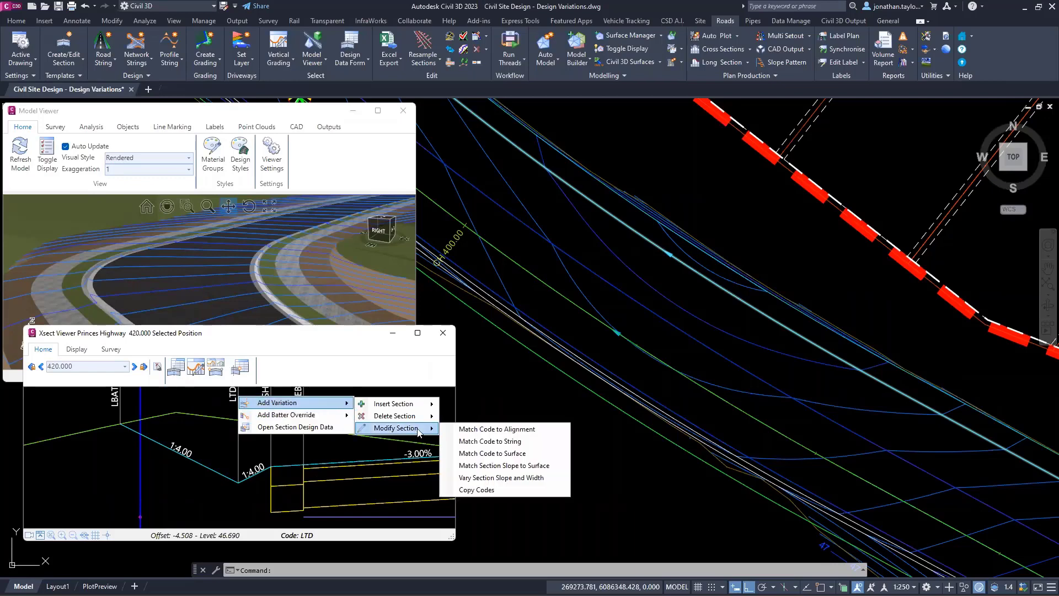
click(501, 442)
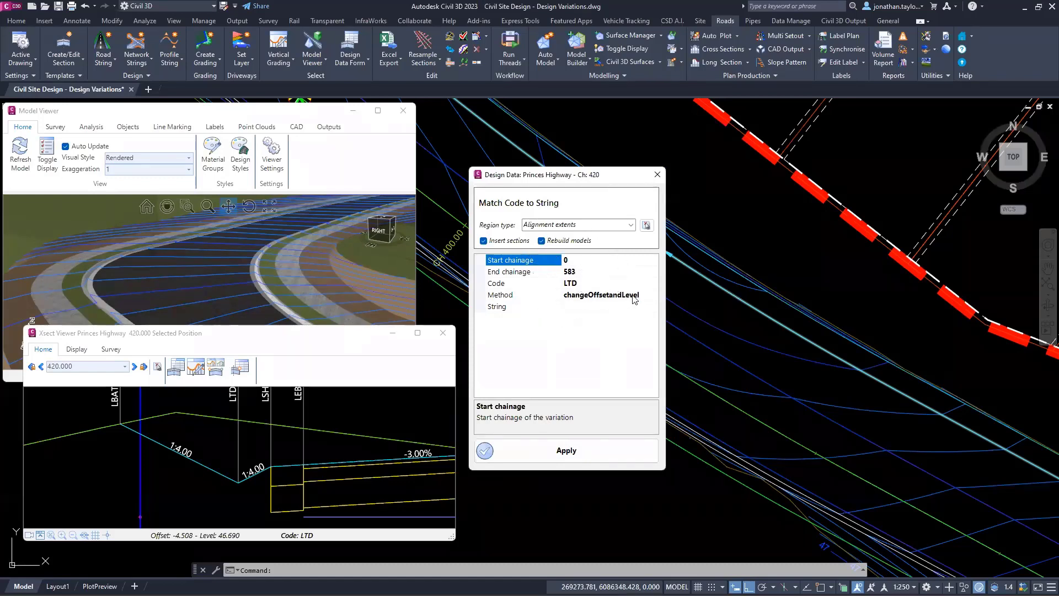
Step: Match the LTD code to the string Princes Highway-Left-6.000 with the changeOffsetandLevel method and apply the variation over the alignment extents
click(654, 298)
click(653, 296)
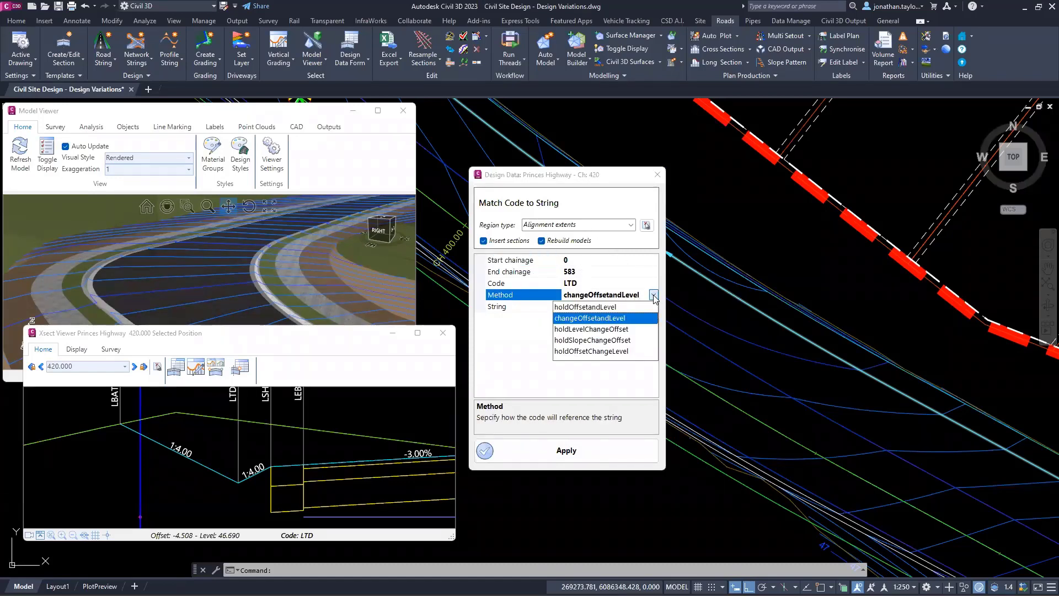
click(599, 318)
click(636, 307)
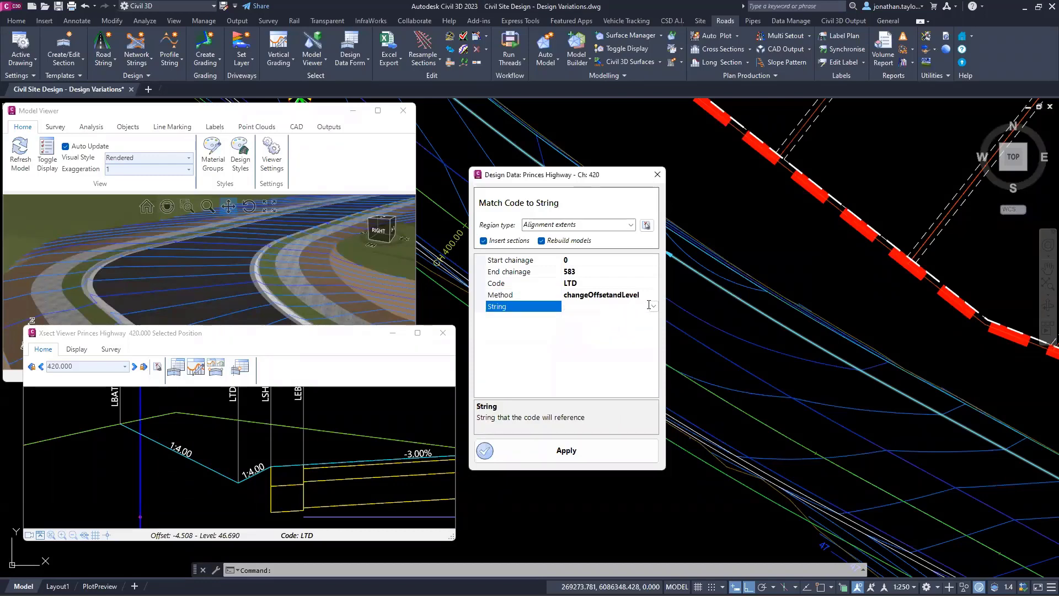
click(654, 306)
scroll(569, 367, down, 8)
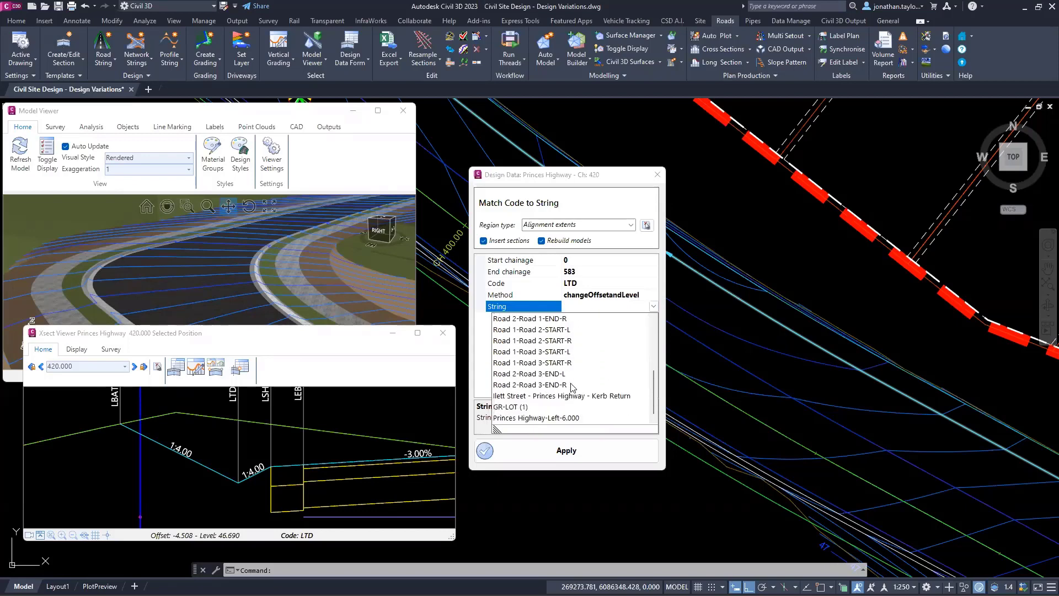
click(526, 418)
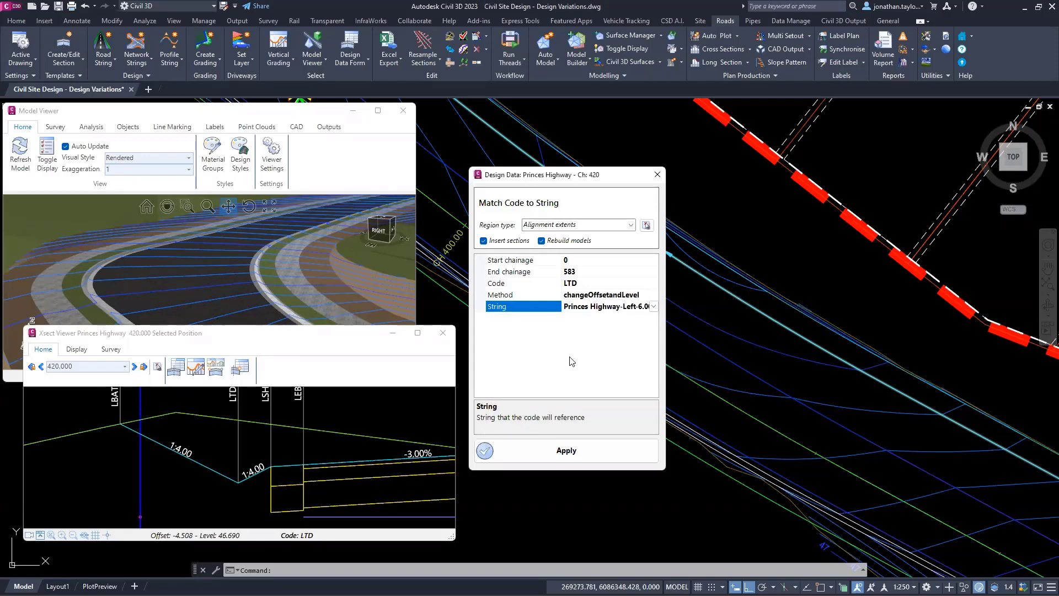
click(566, 451)
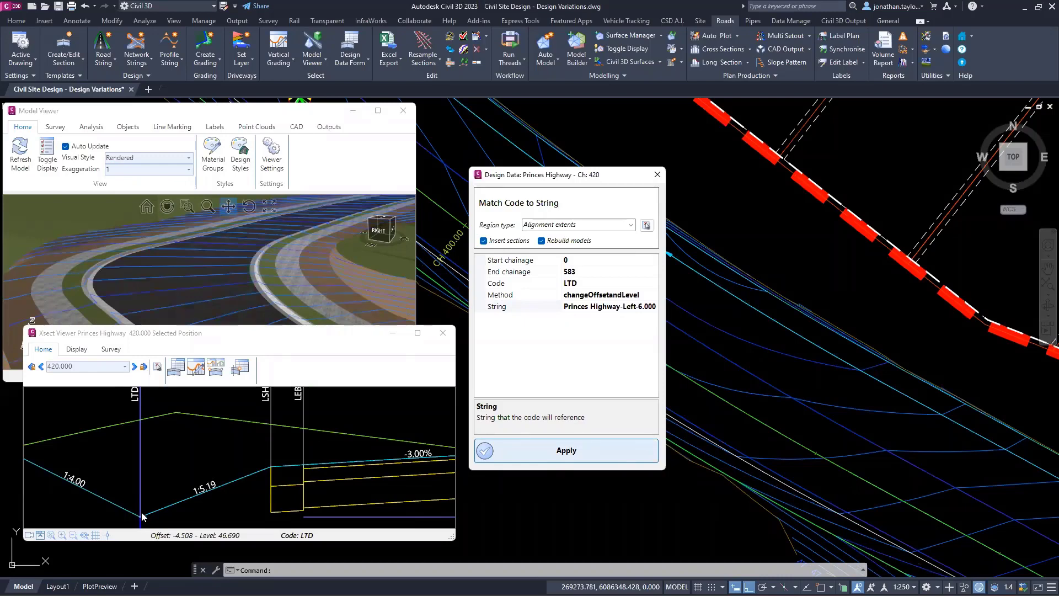
click(657, 175)
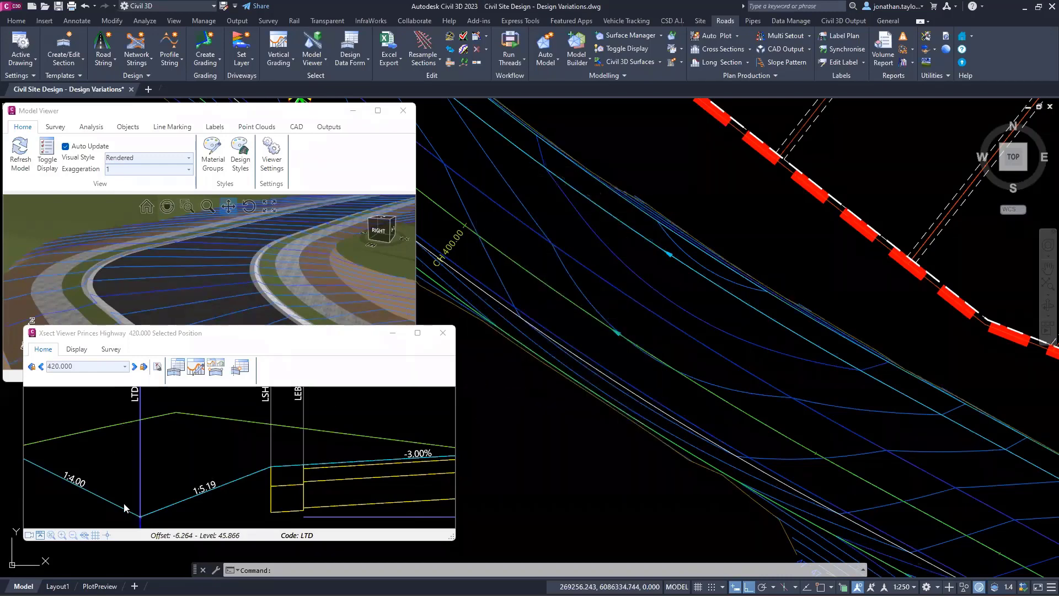
Step: Reopen the LTD Match Code to String variation from the section design data, set its method to holdOffsetandLevel and apply it
click(140, 517)
right_click(210, 399)
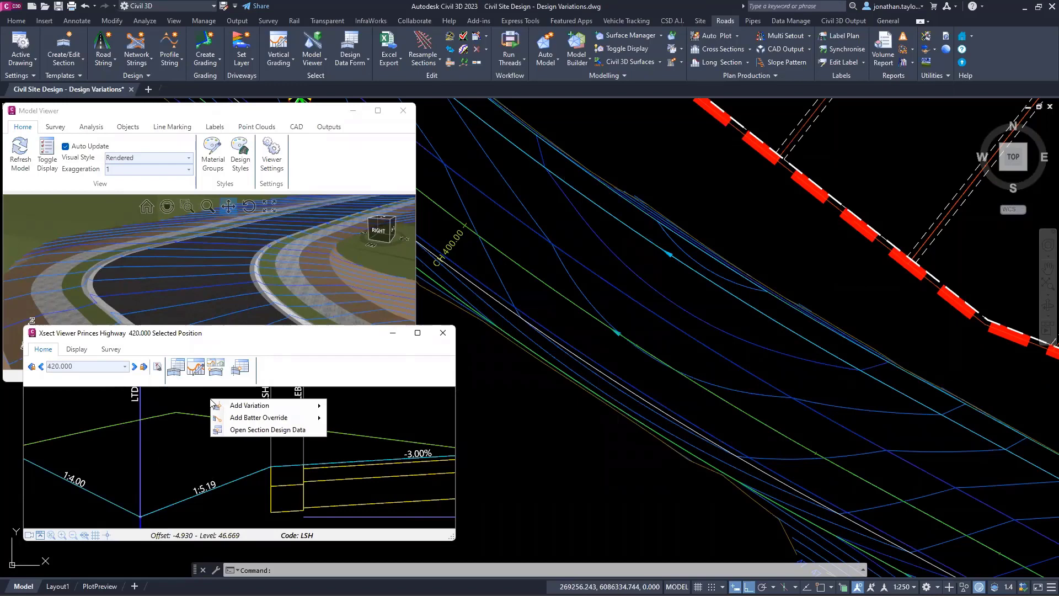
click(231, 429)
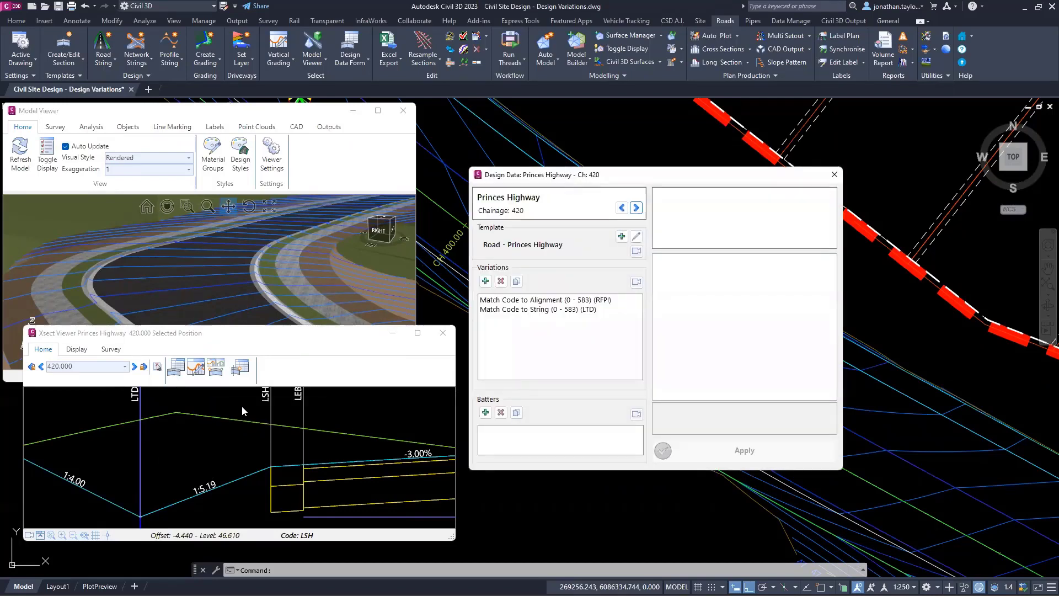
click(570, 309)
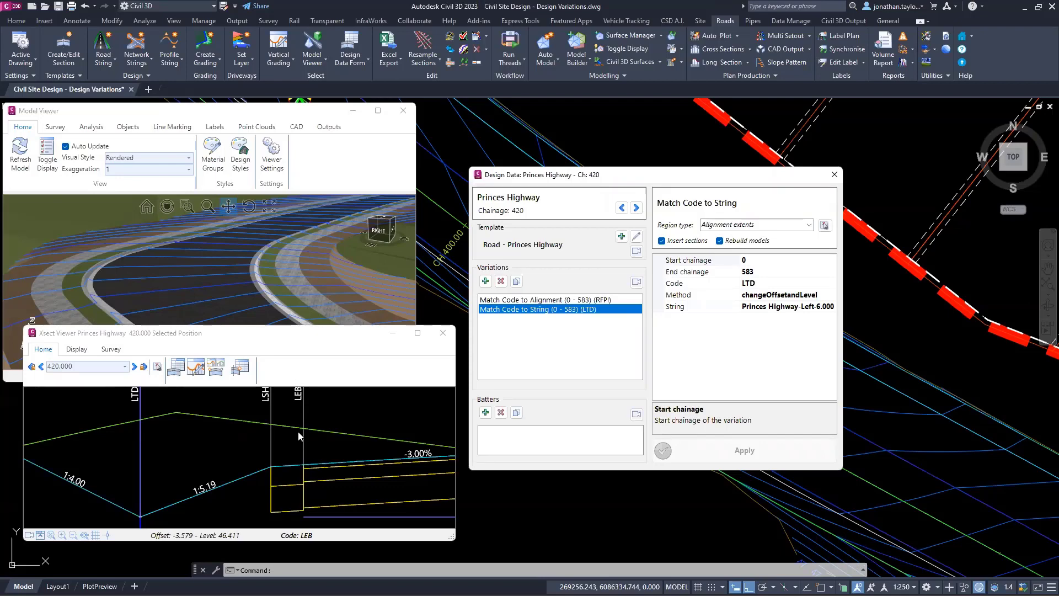
click(827, 295)
click(832, 296)
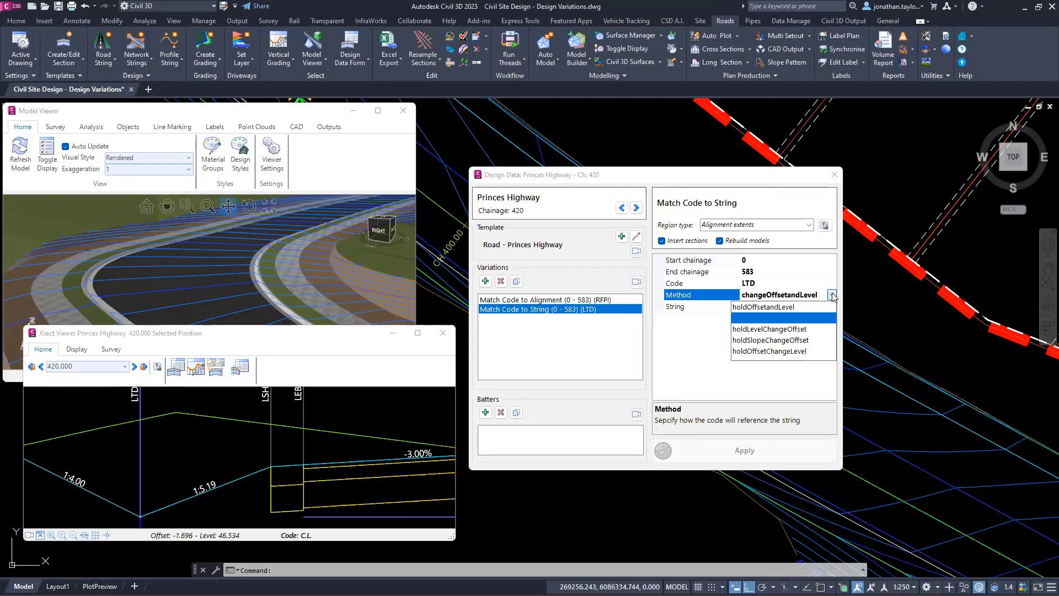
click(773, 307)
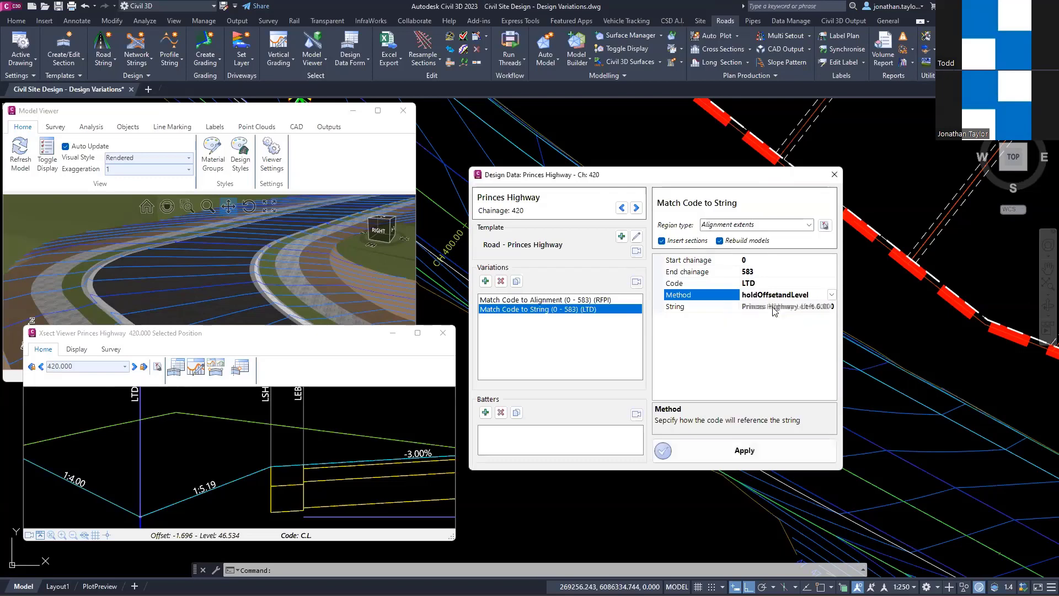
click(745, 452)
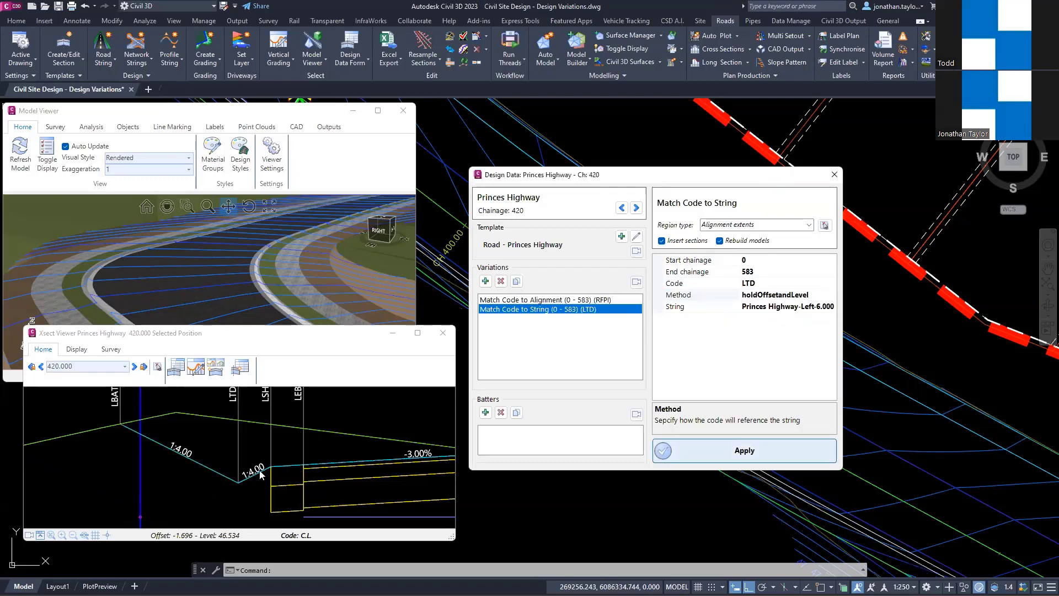
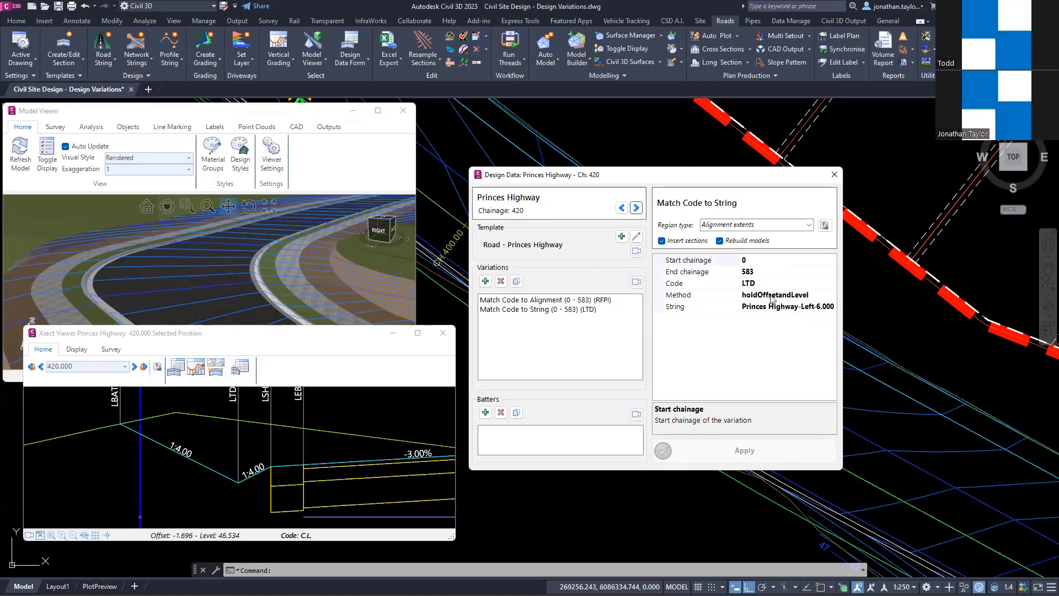
Step: Set the LTD Match Code to String variation's method to holdLevelChangeOffset, apply it and check the table drain in the cross section
click(825, 294)
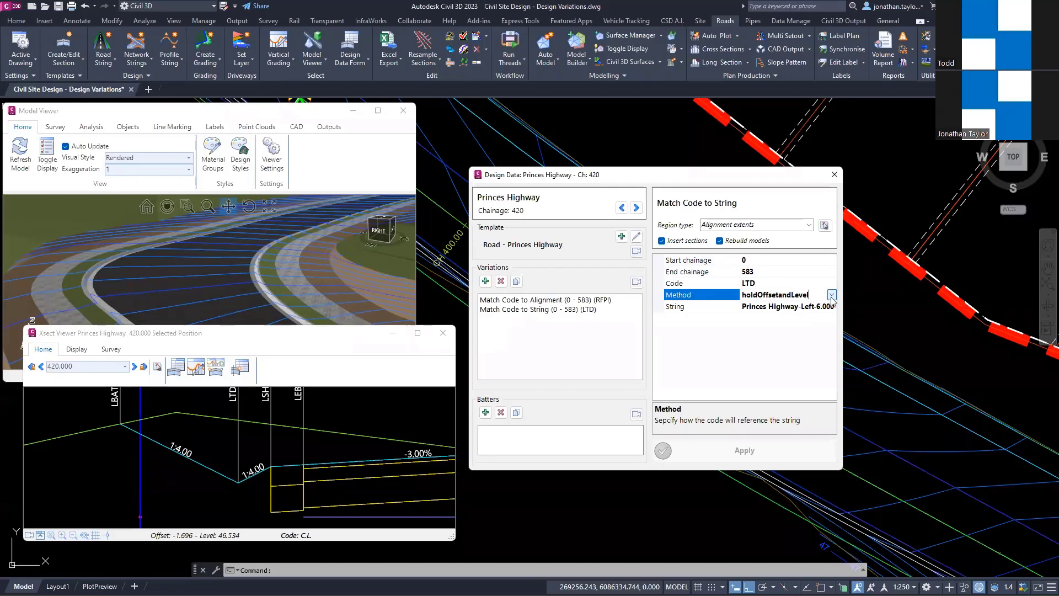
click(831, 295)
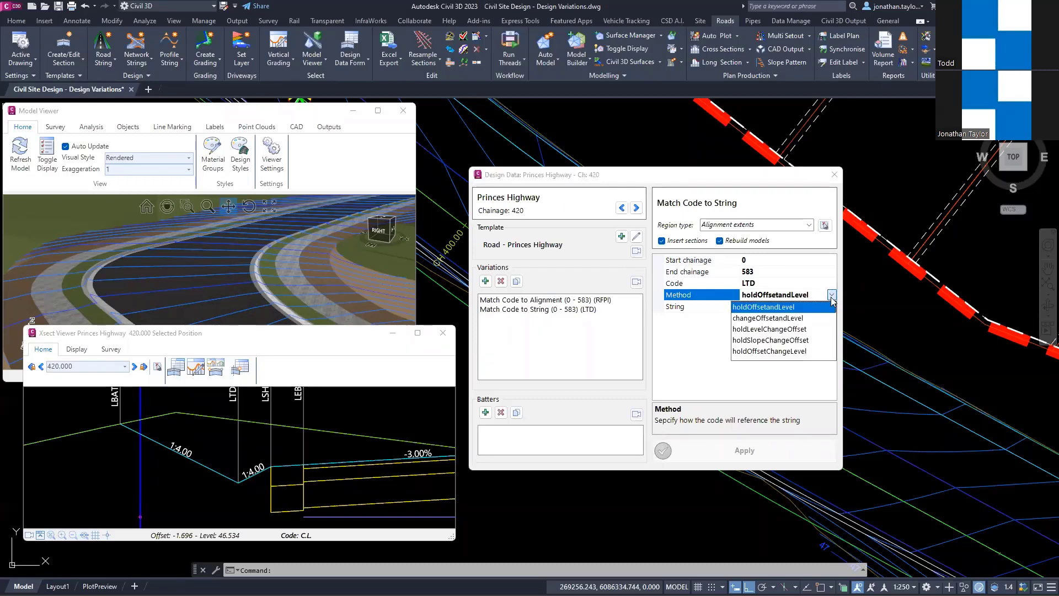
click(765, 329)
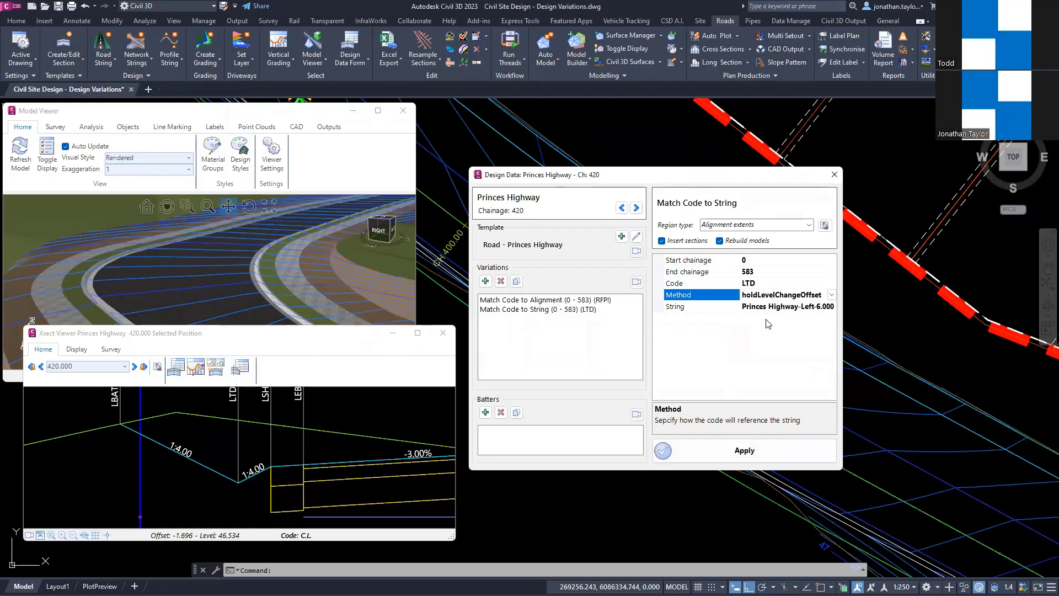
click(759, 458)
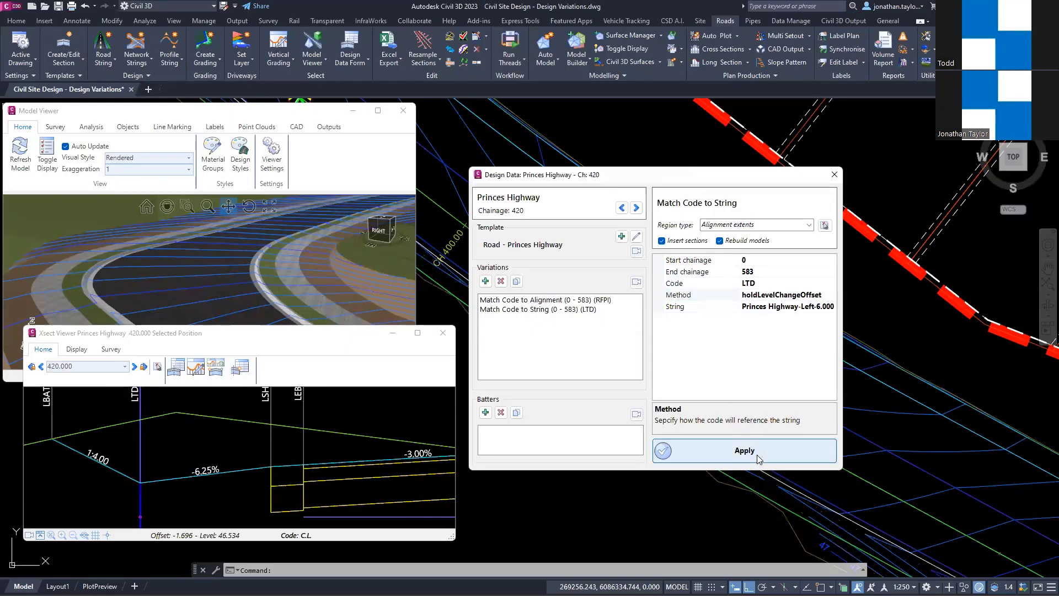
click(218, 475)
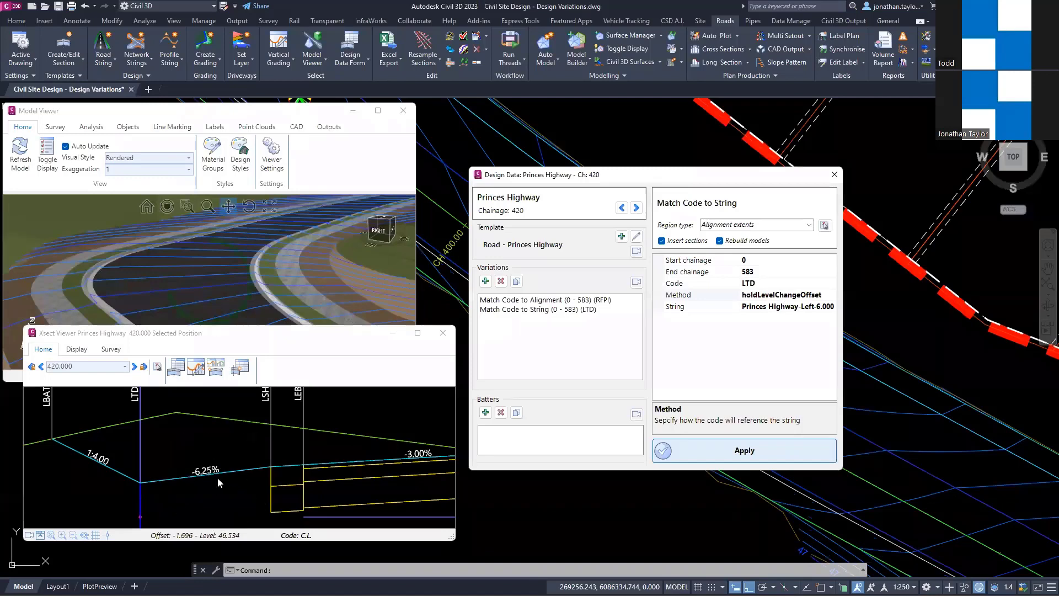
click(218, 478)
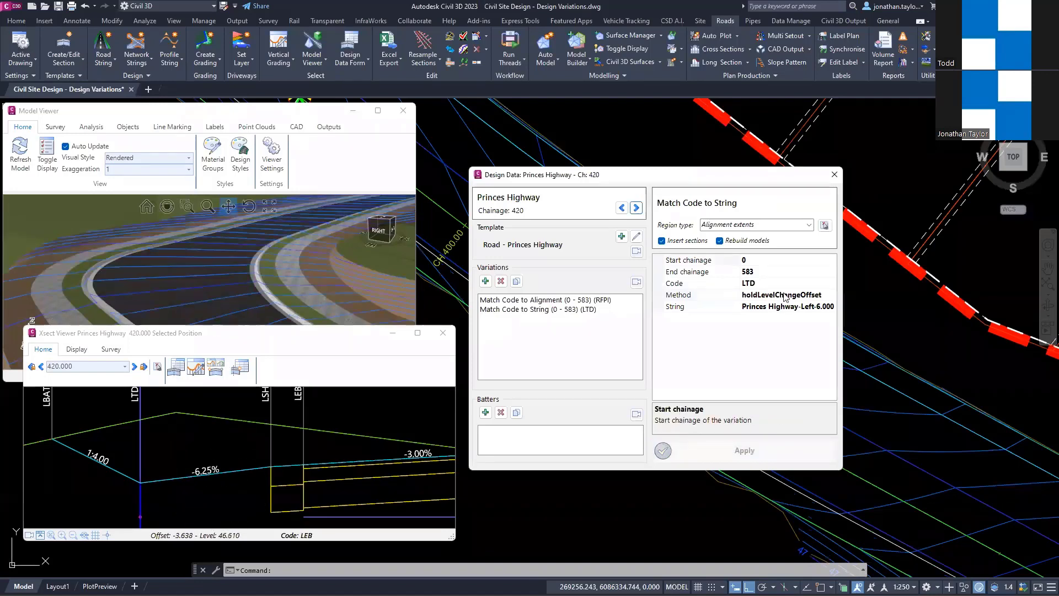
Step: Change the LTD Match Code to String variation's method to holdOffsetChangeLevel and apply it
click(822, 296)
click(832, 294)
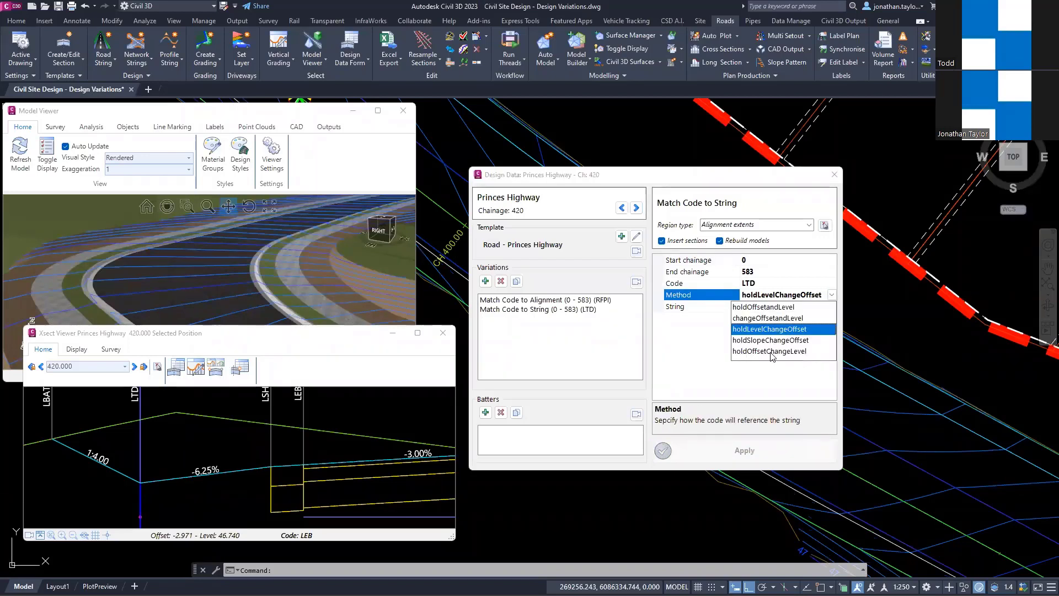
click(771, 352)
click(762, 450)
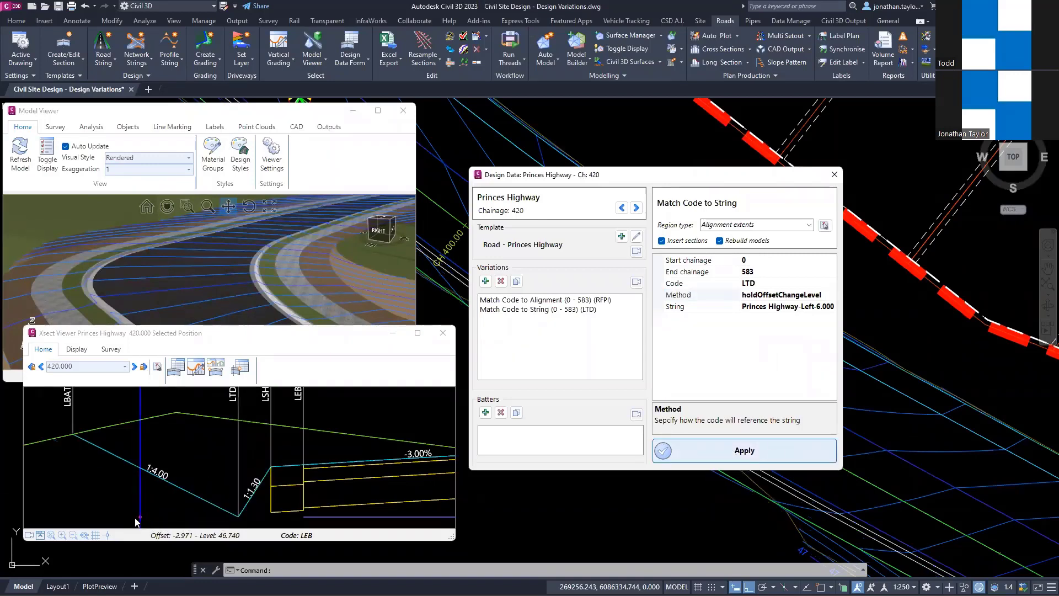
Step: Examine where the LTD code sits relative to the string at chainage 420, and inspect the table drain along the road in 3D
click(237, 516)
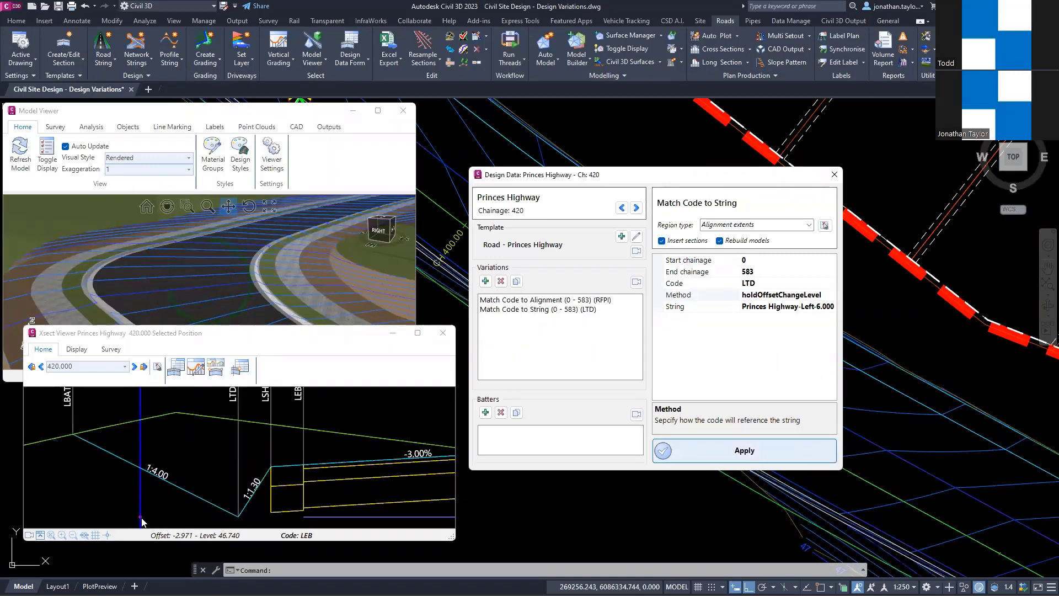
click(141, 518)
click(238, 516)
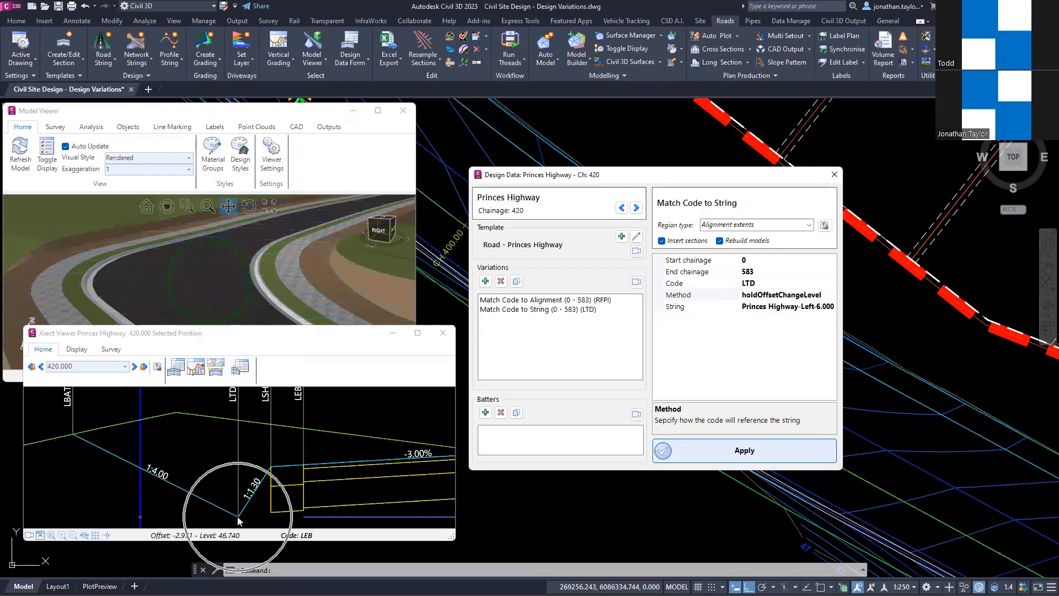
click(238, 398)
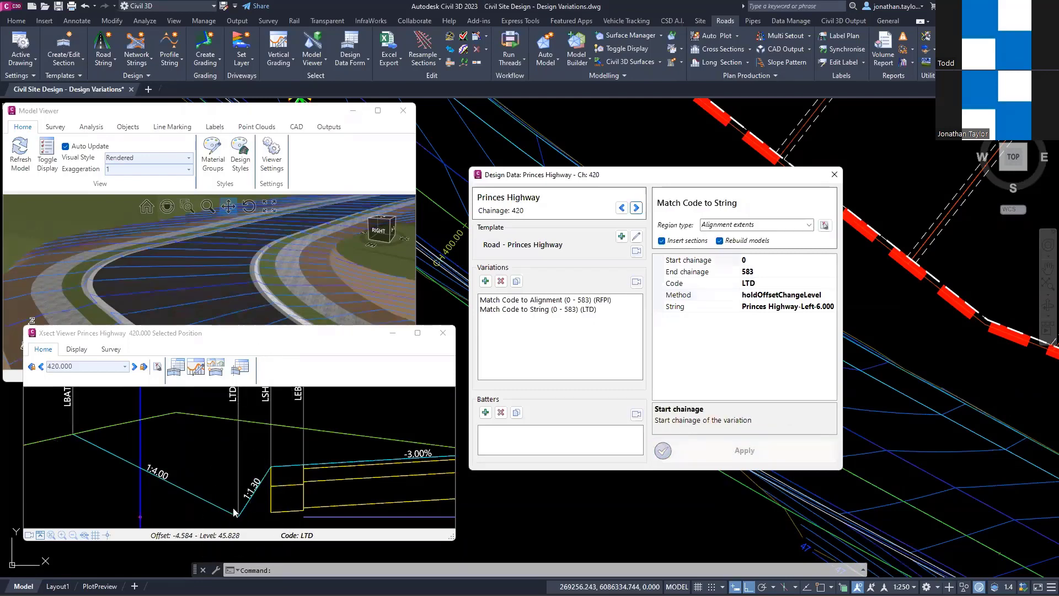
scroll(238, 260, down, 8)
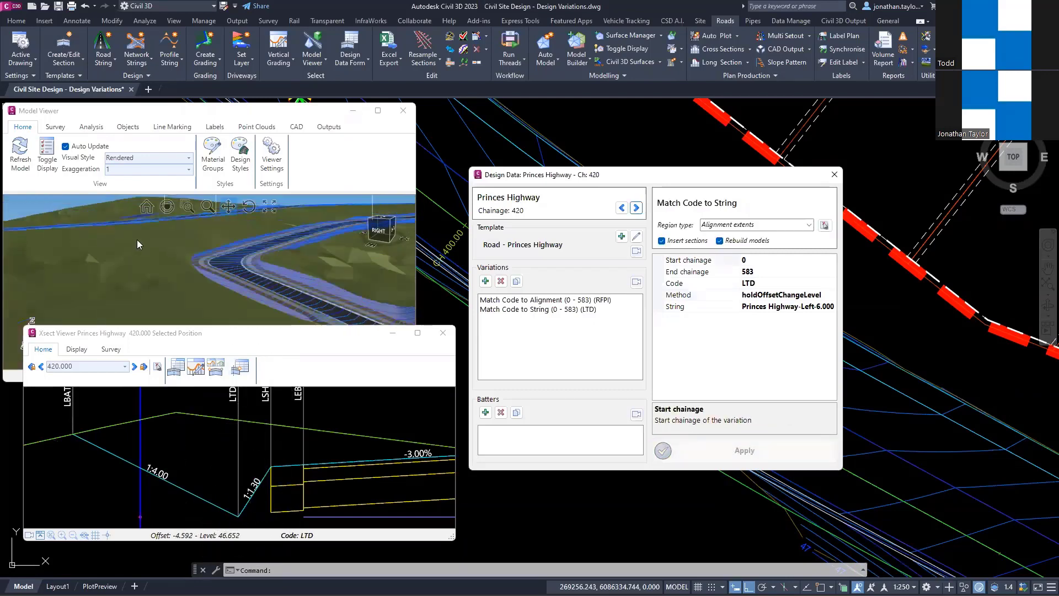
middle_drag(136, 240, 165, 230)
drag(165, 230, 128, 260)
scroll(76, 225, up, 8)
middle_drag(157, 266, 185, 255)
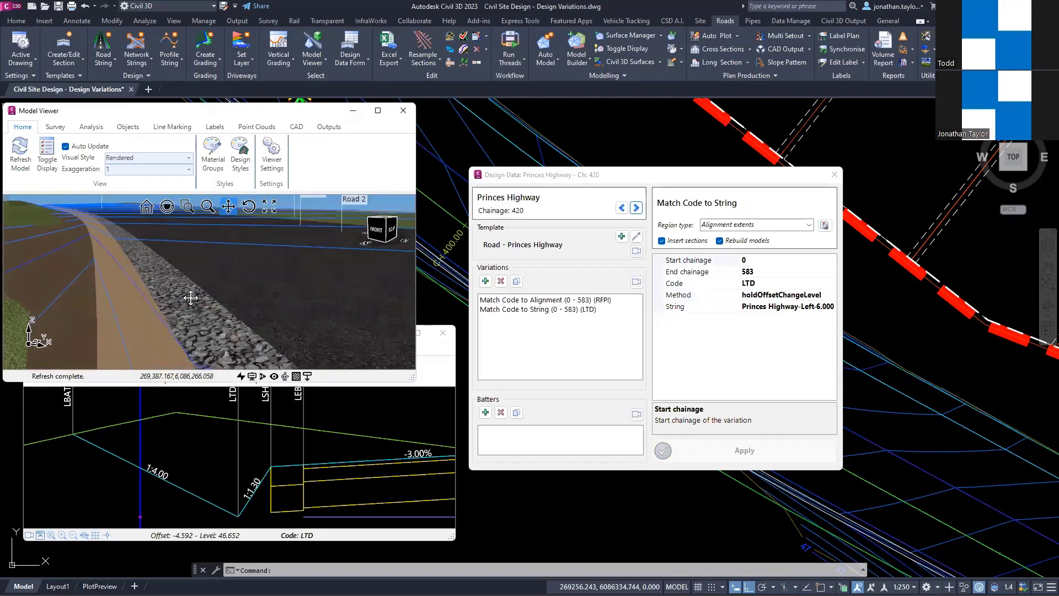
drag(190, 298, 313, 363)
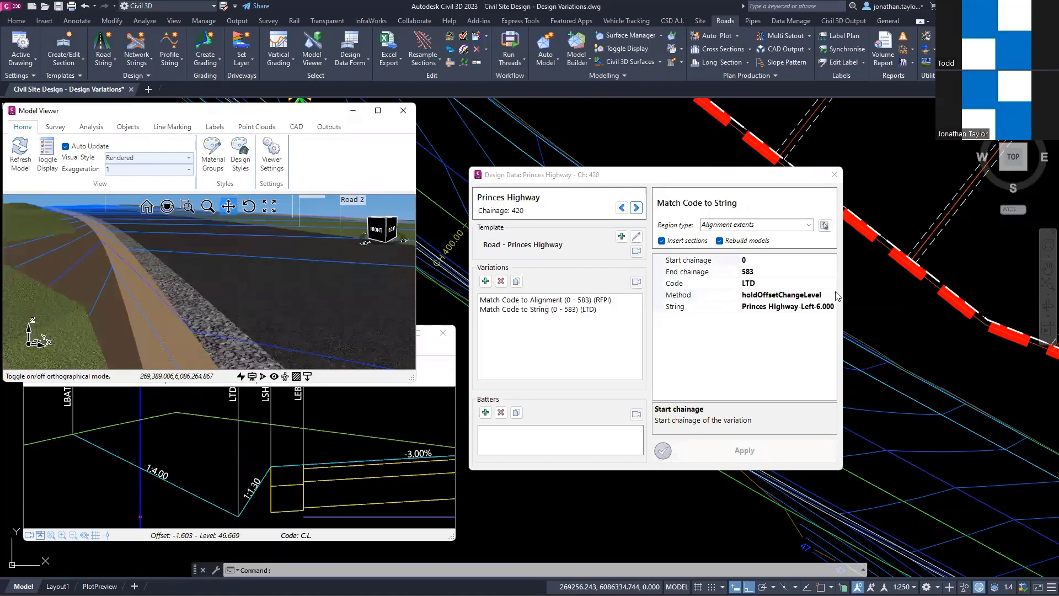
Step: Set the LTD variation's method to holdSlopeChangeOffset, apply it and check the table drain invert against the string in the cross section
click(829, 297)
click(832, 296)
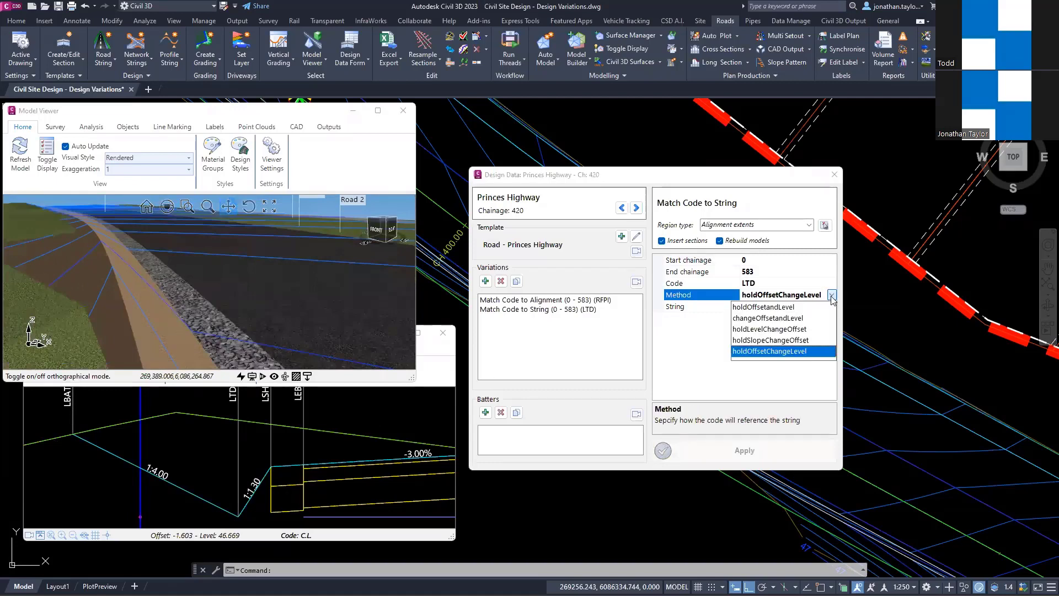
click(769, 340)
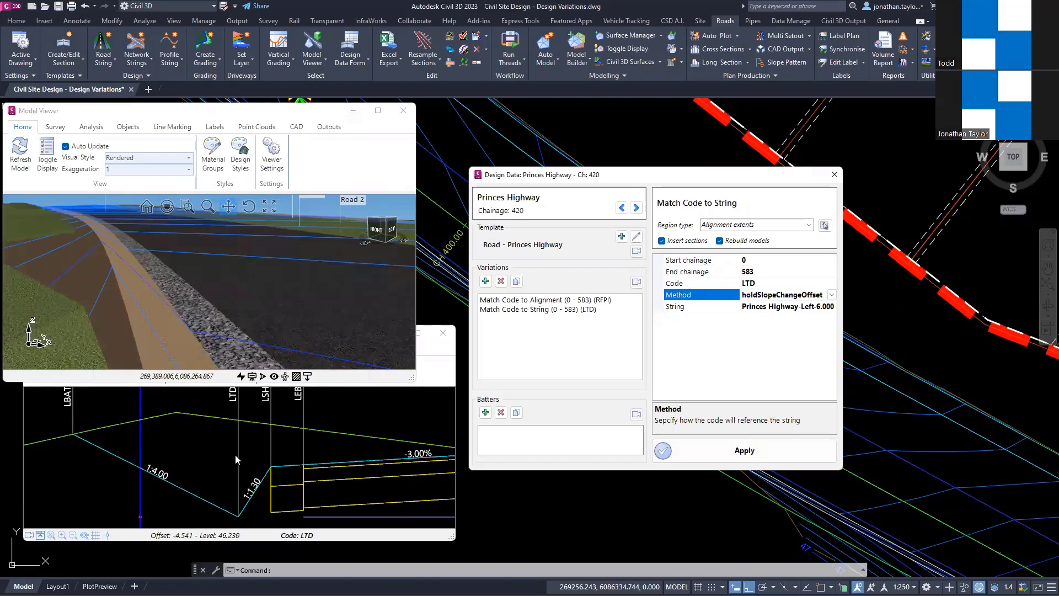
click(723, 452)
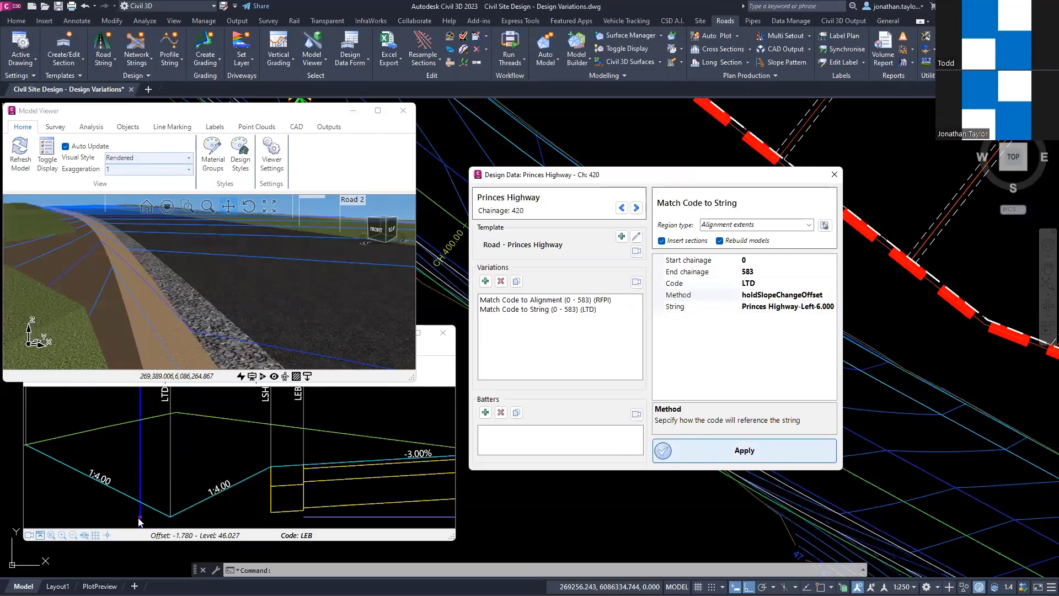
click(140, 432)
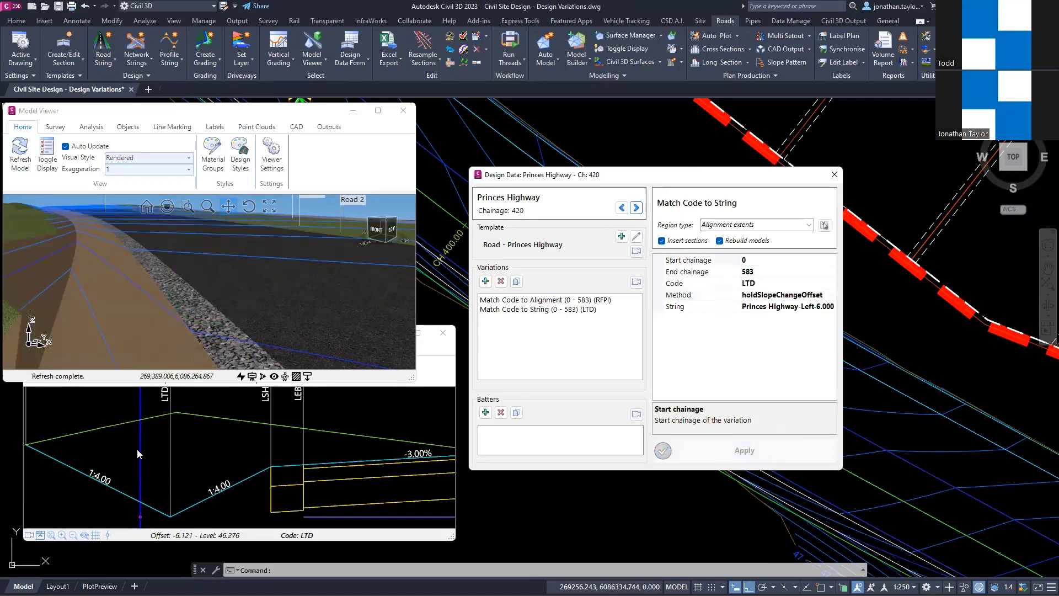
click(169, 517)
click(171, 518)
Step: Close the 3D model viewer, the Princes Highway cross section and its section design data
key(ctrl)
key(ctrl)
key(ctrl)
scroll(182, 451, down, 1)
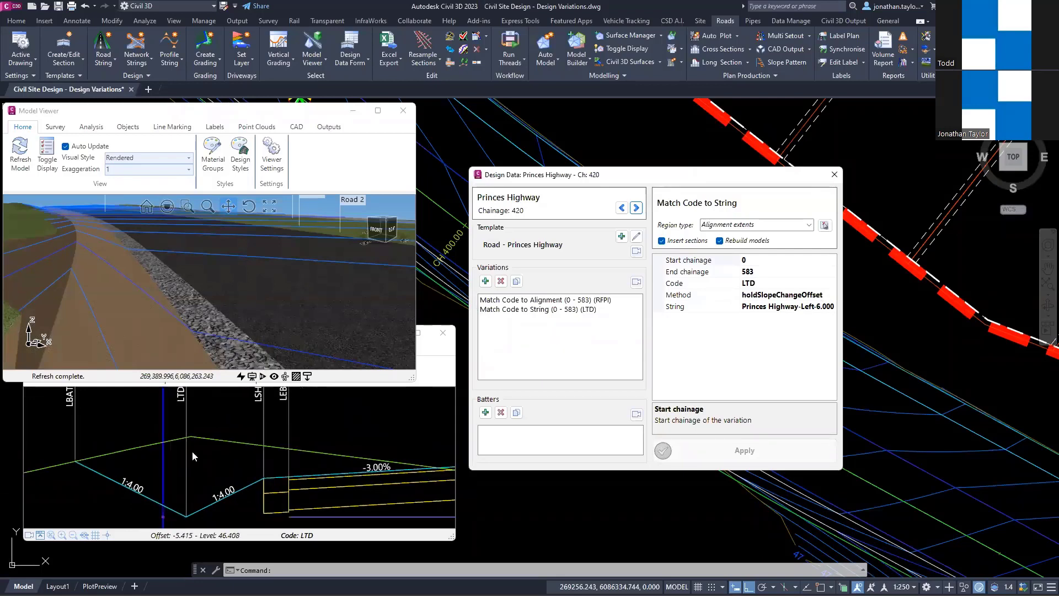
click(403, 113)
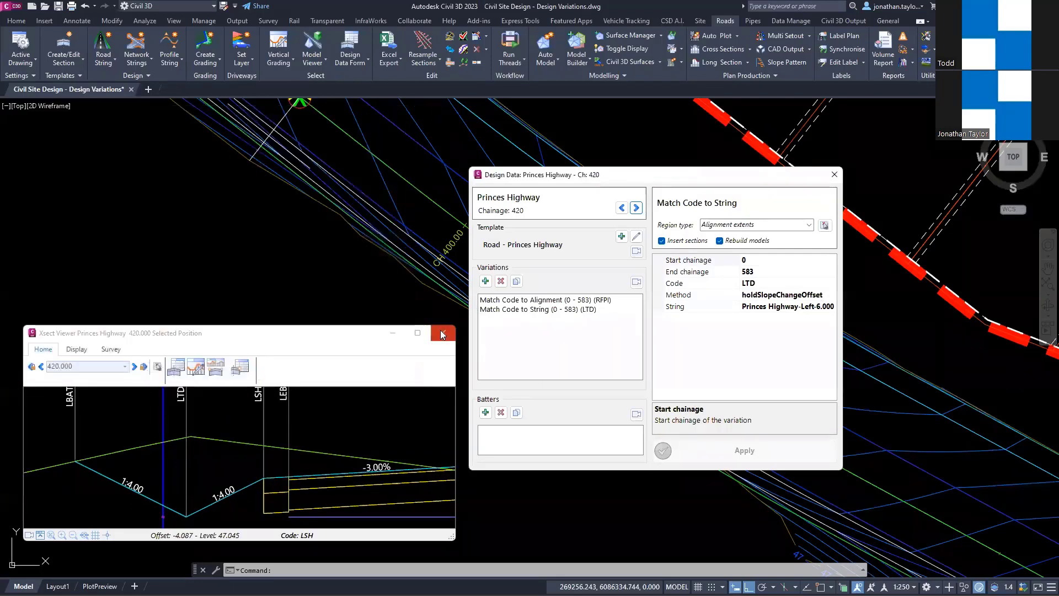
click(441, 332)
click(834, 175)
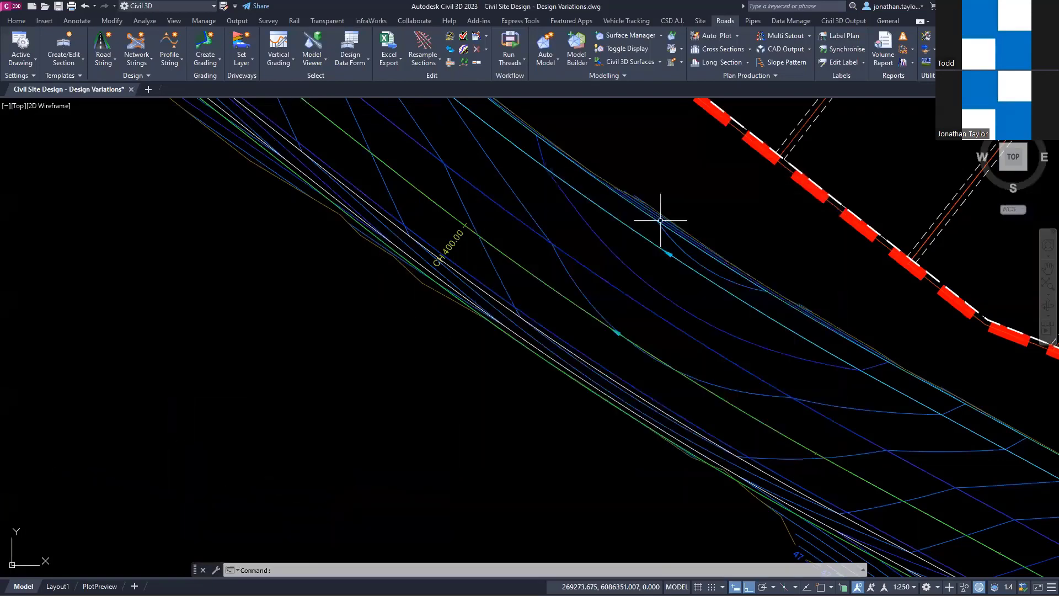
Step: Open the cross section at chainage 80 from Ilett Street's right edge of bitumen (REB) string
scroll(659, 218, down, 1)
scroll(365, 286, down, 8)
scroll(703, 470, up, 5)
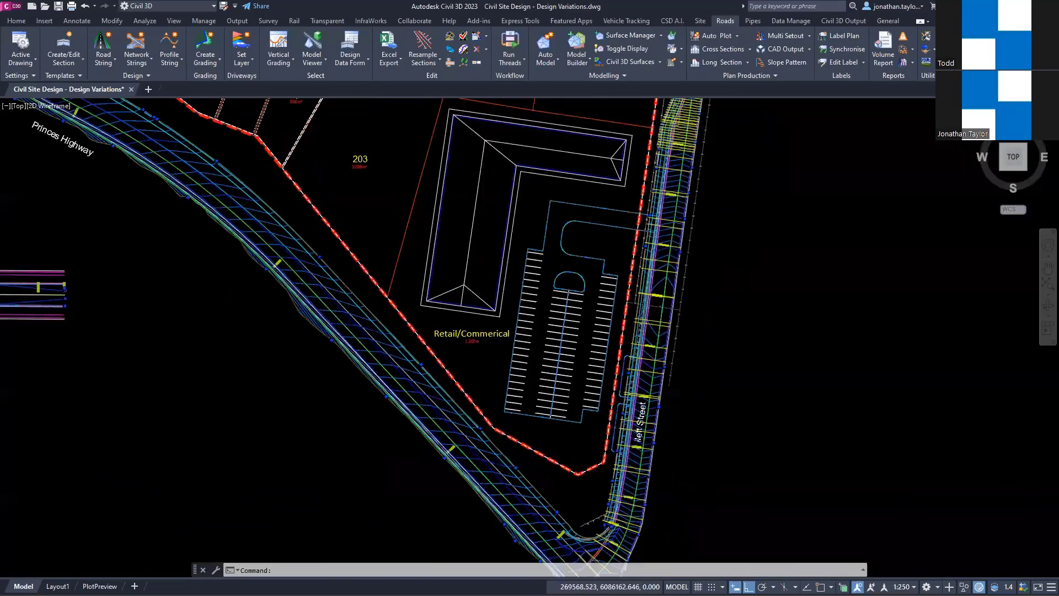
scroll(658, 458, up, 2)
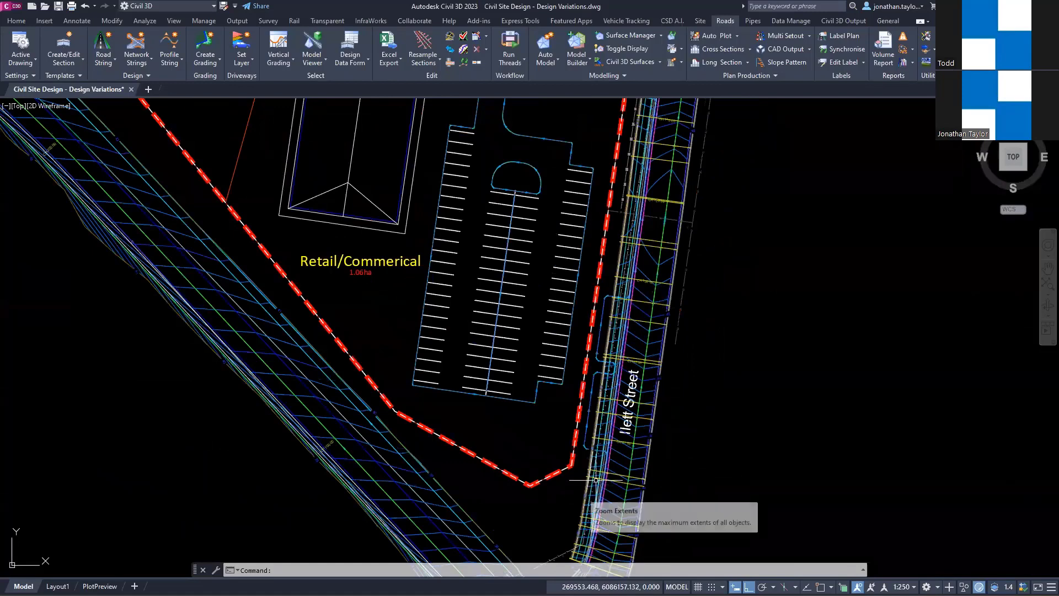
scroll(626, 429, up, 2)
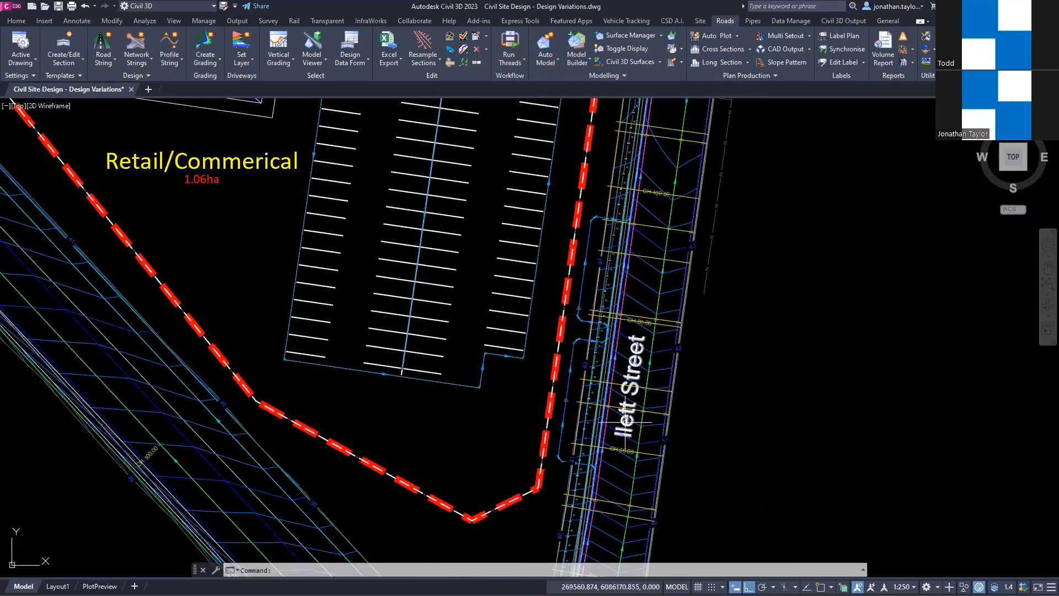
scroll(625, 419, up, 2)
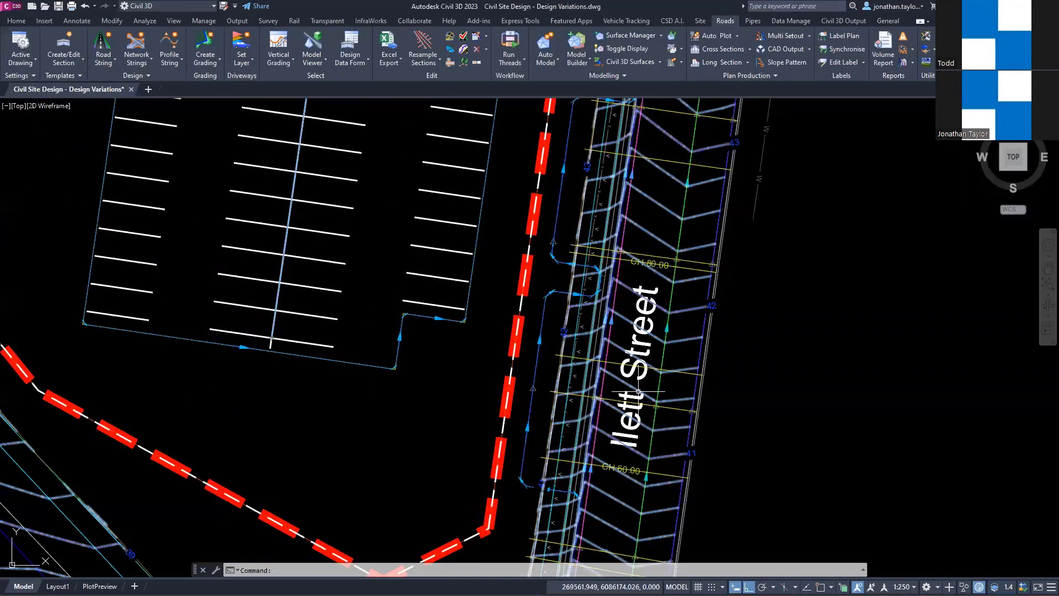
scroll(639, 386, up, 2)
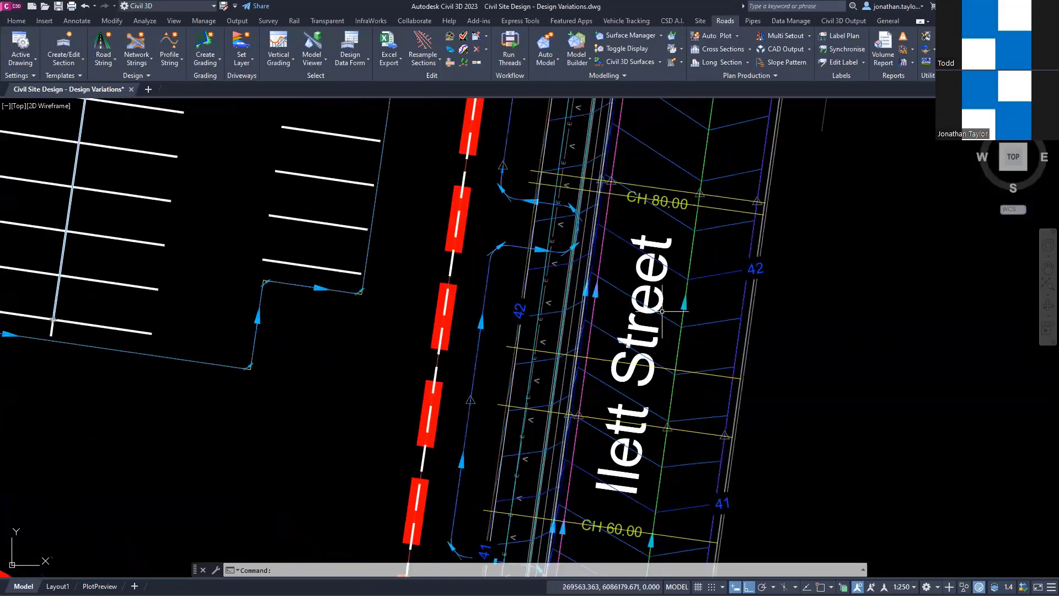
middle_drag(634, 287, 406, 296)
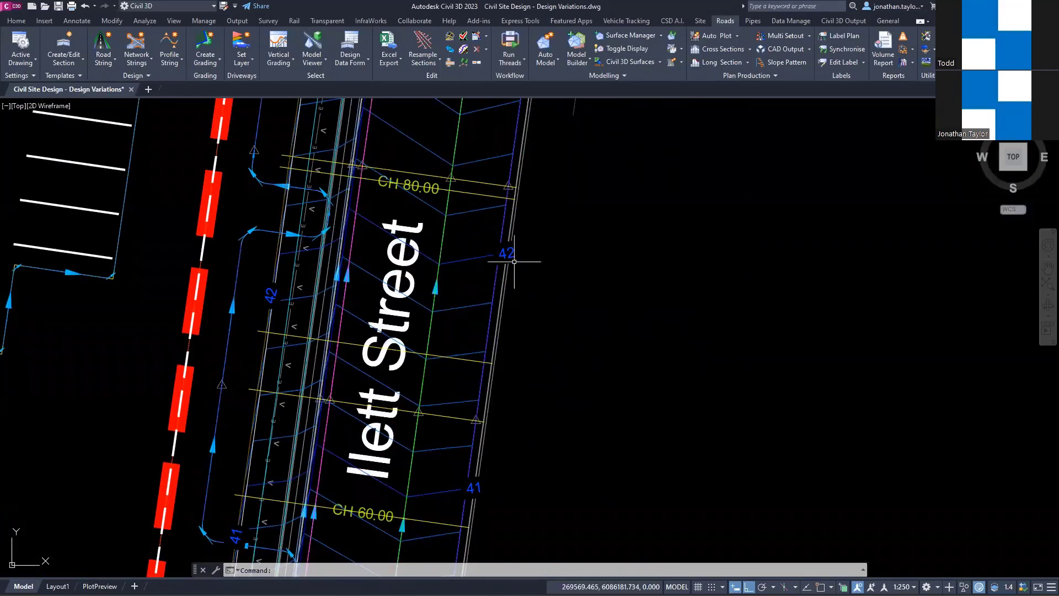
click(502, 234)
right_click(507, 197)
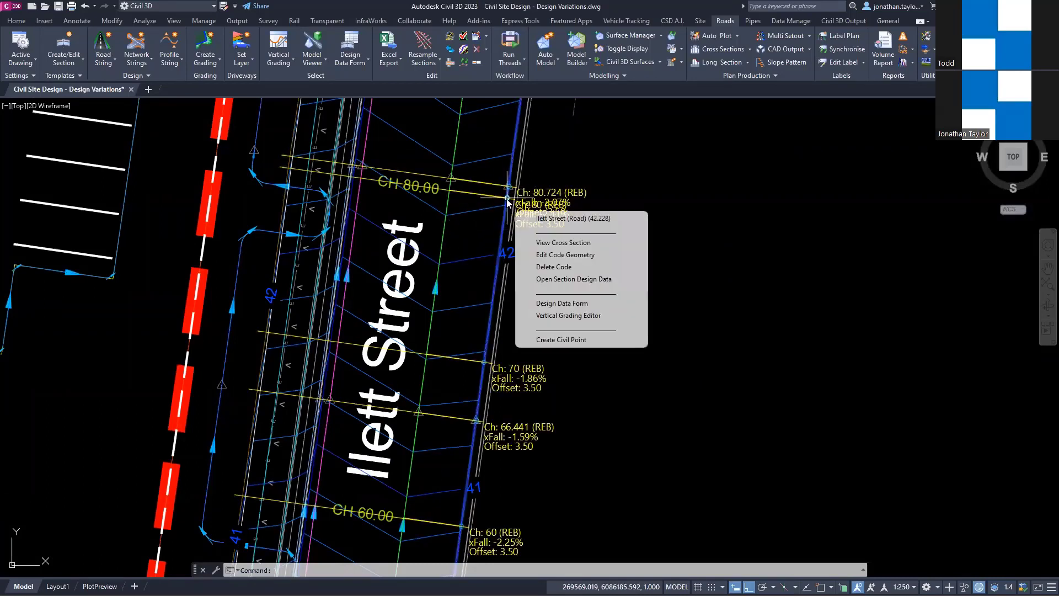
click(551, 243)
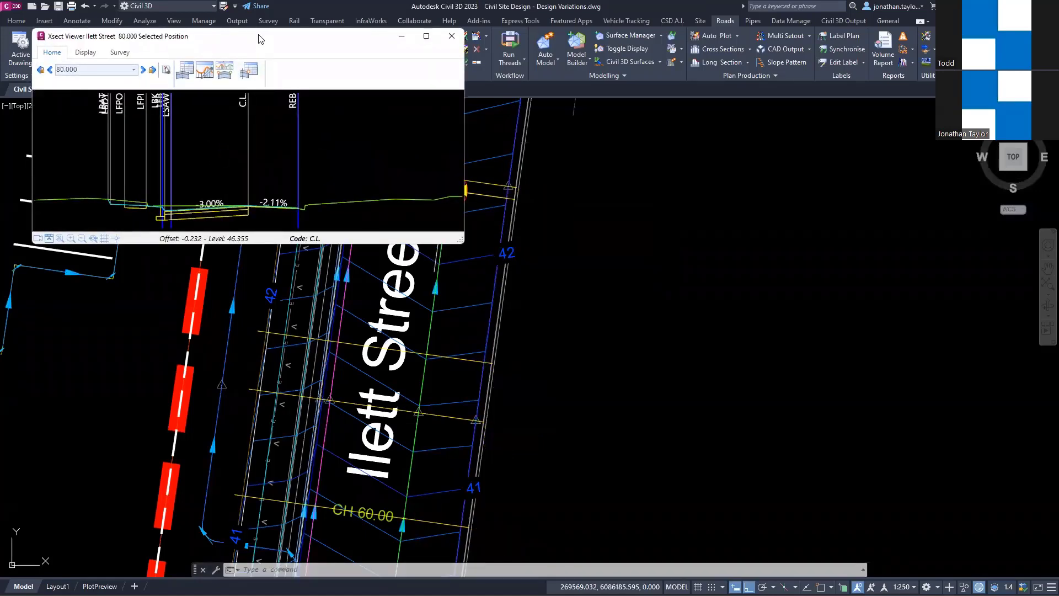
Step: Inspect the crossfall between C.L. and REB in Ilett Street's section, and list the road's variations in its design data
drag(260, 39, 266, 198)
scroll(272, 359, up, 4)
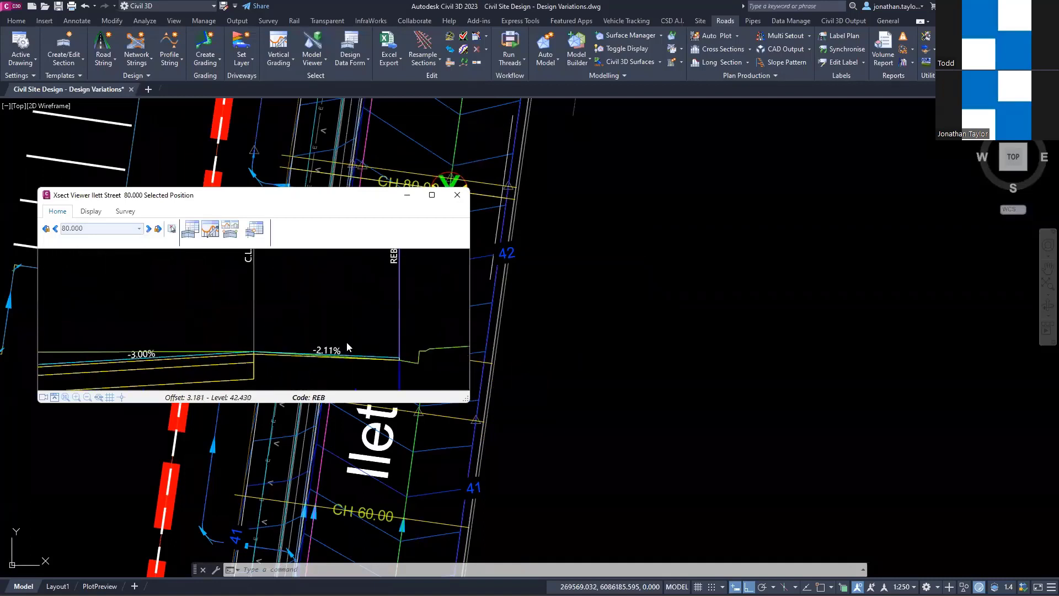
middle_drag(374, 309, 272, 298)
scroll(243, 330, up, 1)
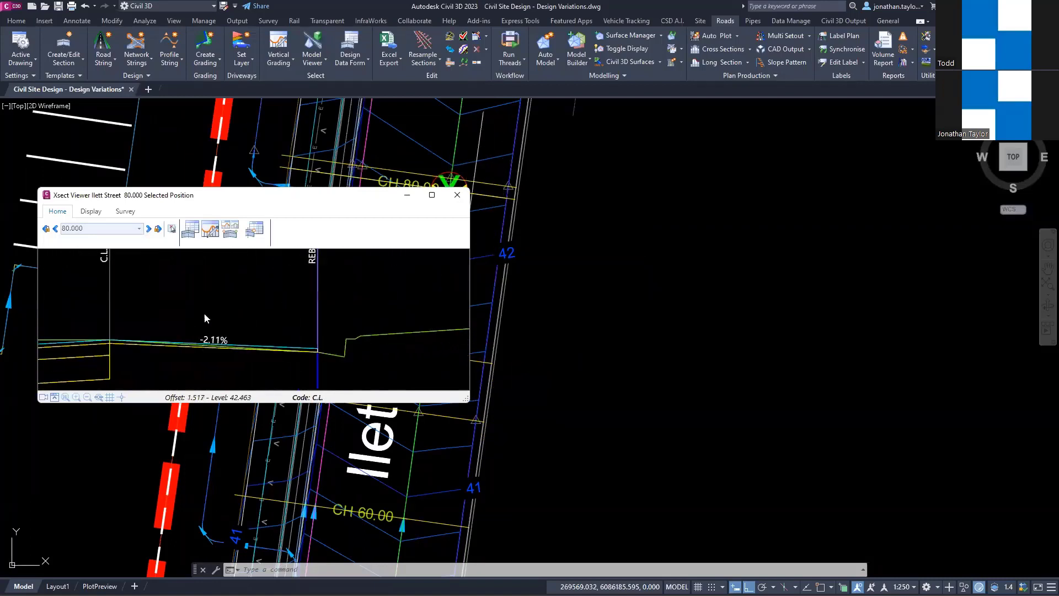
middle_drag(204, 314, 277, 300)
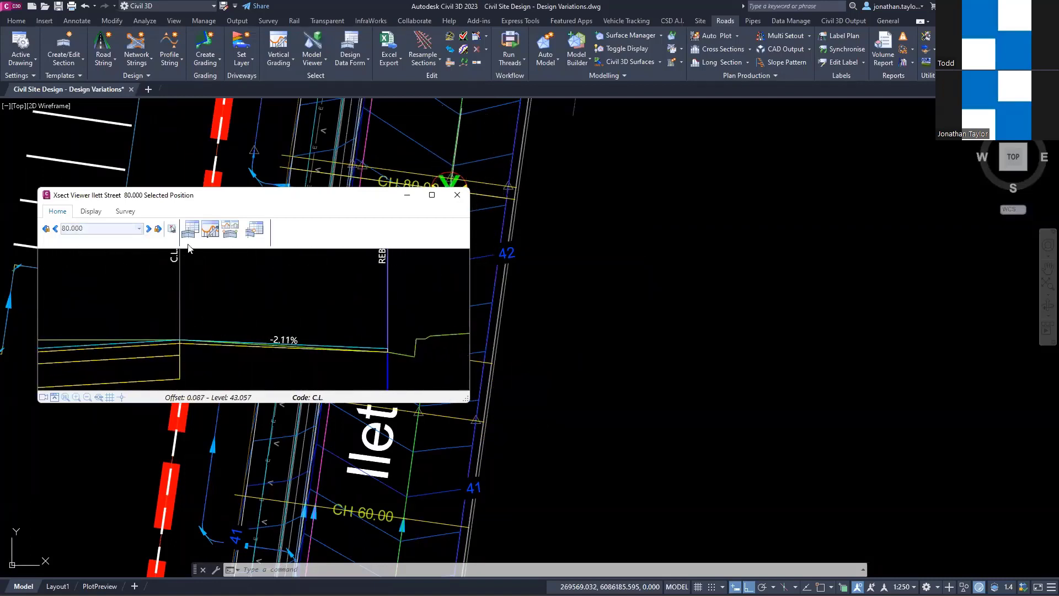
click(190, 228)
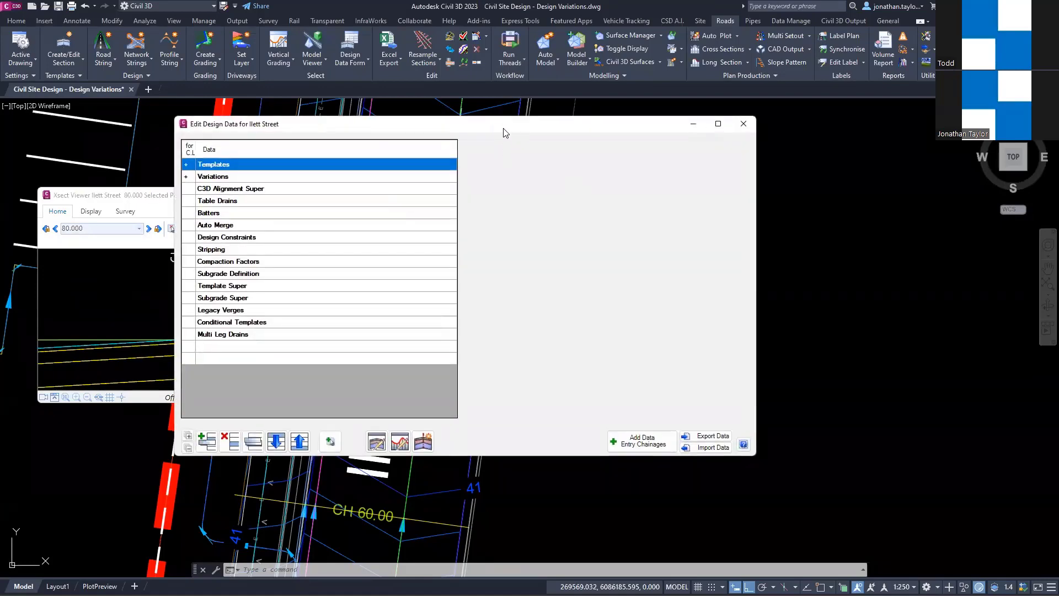
drag(504, 133, 815, 157)
click(498, 201)
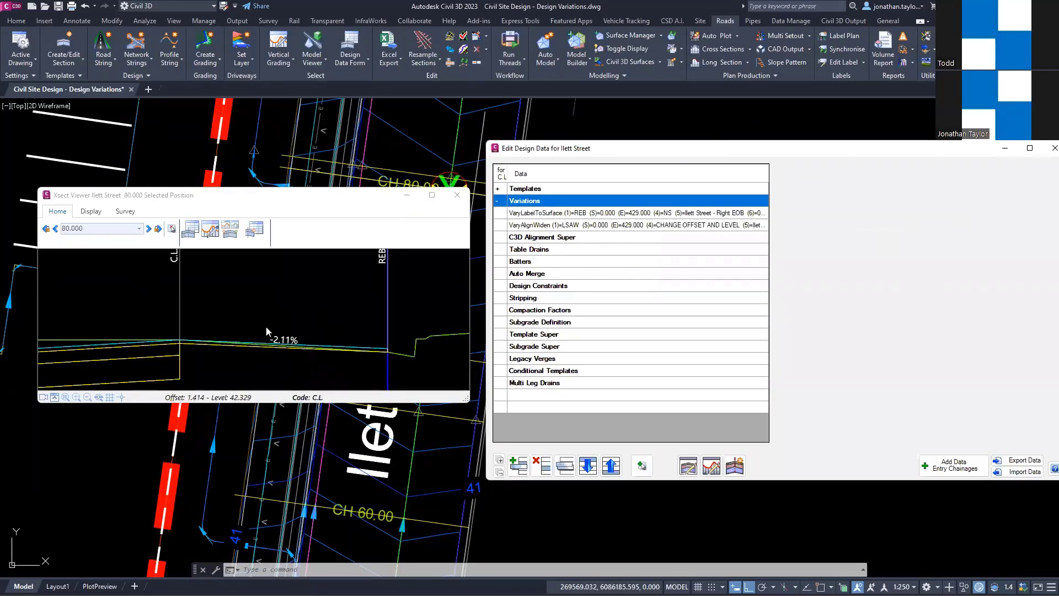
Step: Import the design data file Warp vs Section Slope to Surface.desdat into Ilett Street's design data
click(1023, 472)
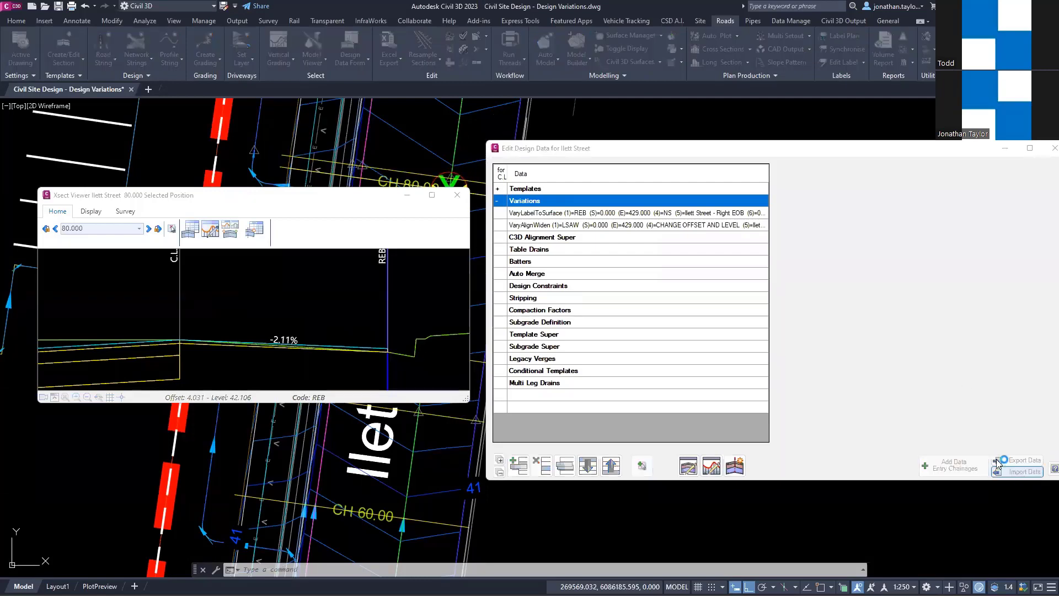
scroll(895, 350, down, 3)
click(877, 406)
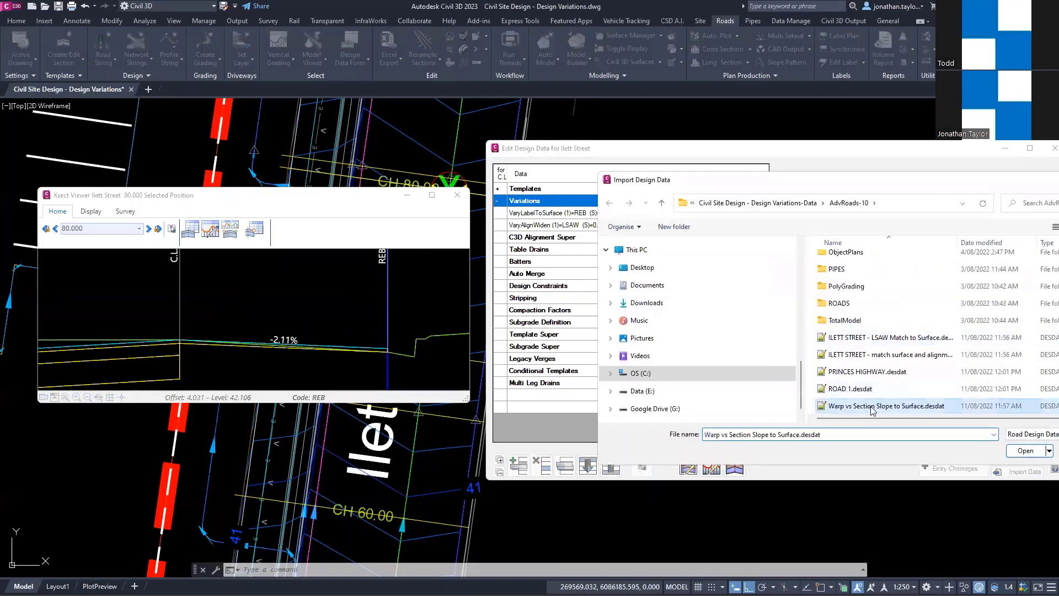
click(1021, 451)
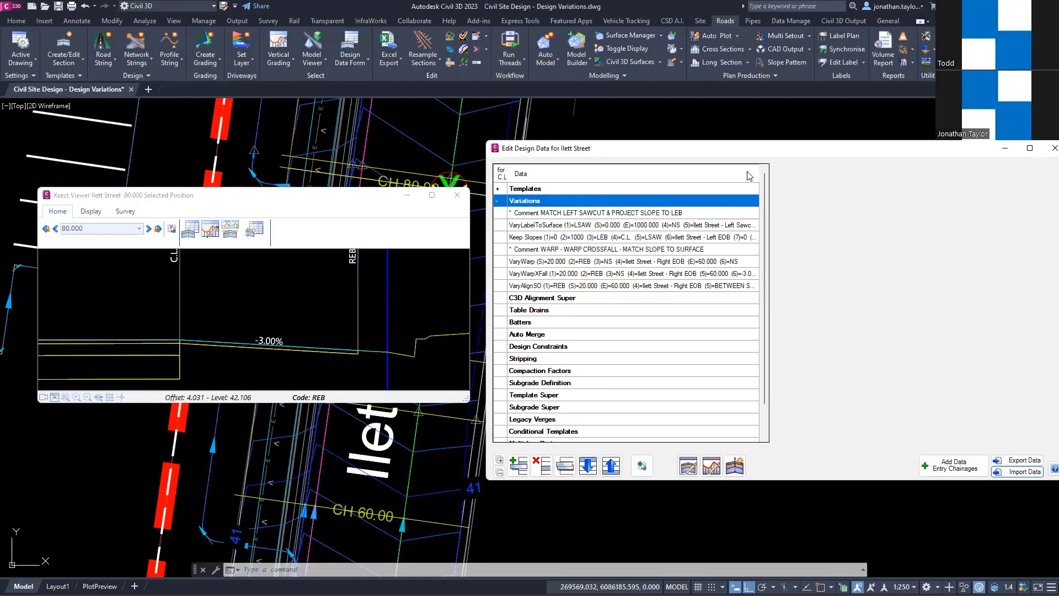
Step: Review the values of the imported Warp, Warp to Crossfall and REB section slope (VaryAlignSO) variations
click(552, 264)
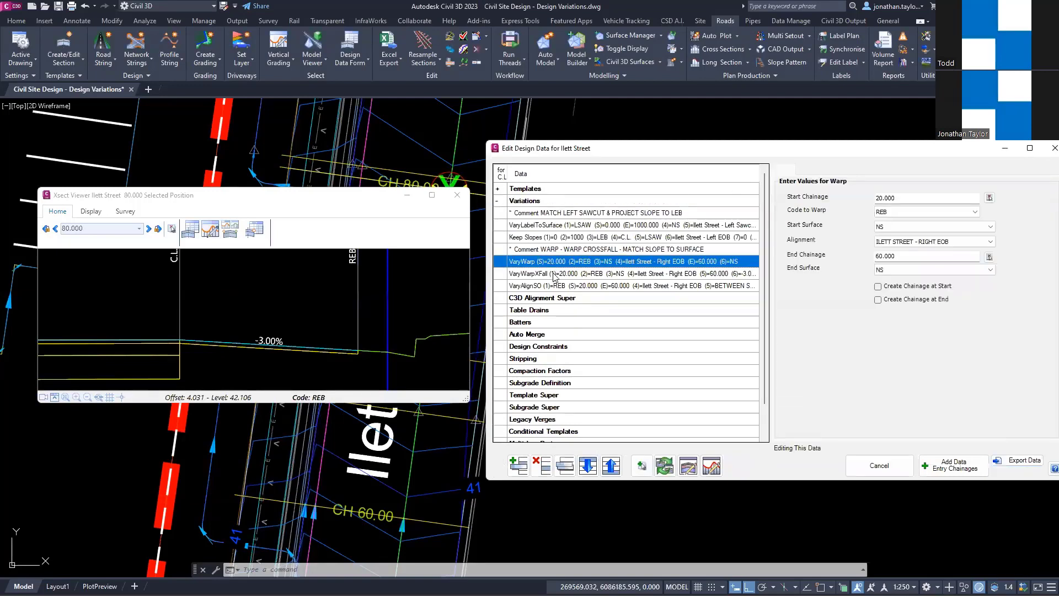
click(554, 276)
click(566, 286)
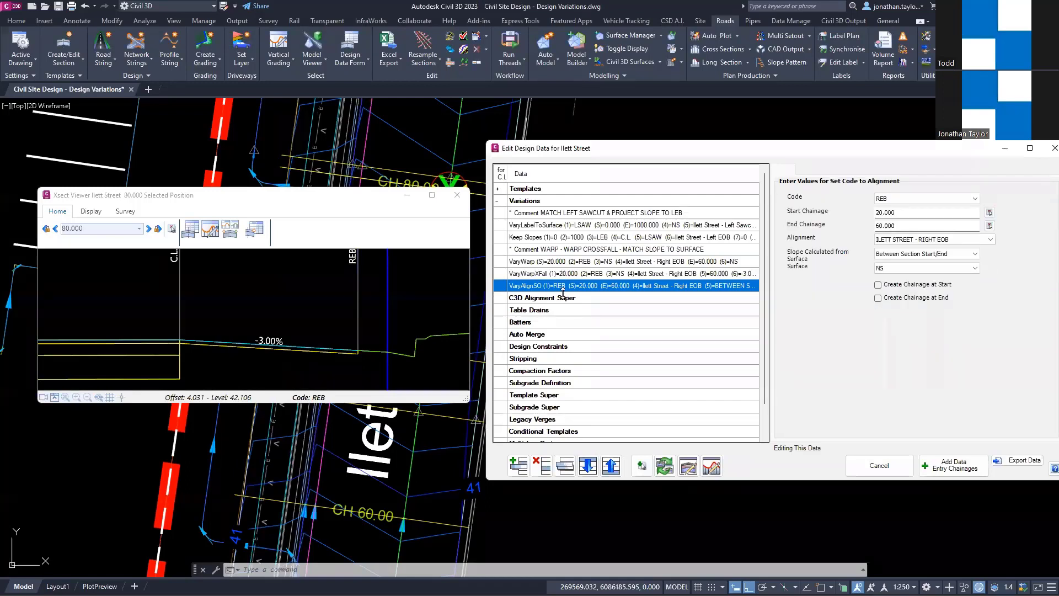
Step: Step through Ilett Street's cross sections to chainage 20, where the REB variations start
key(ctrl)
click(328, 236)
key(Left)
key(Right)
key(Right)
key(Right)
key(Right)
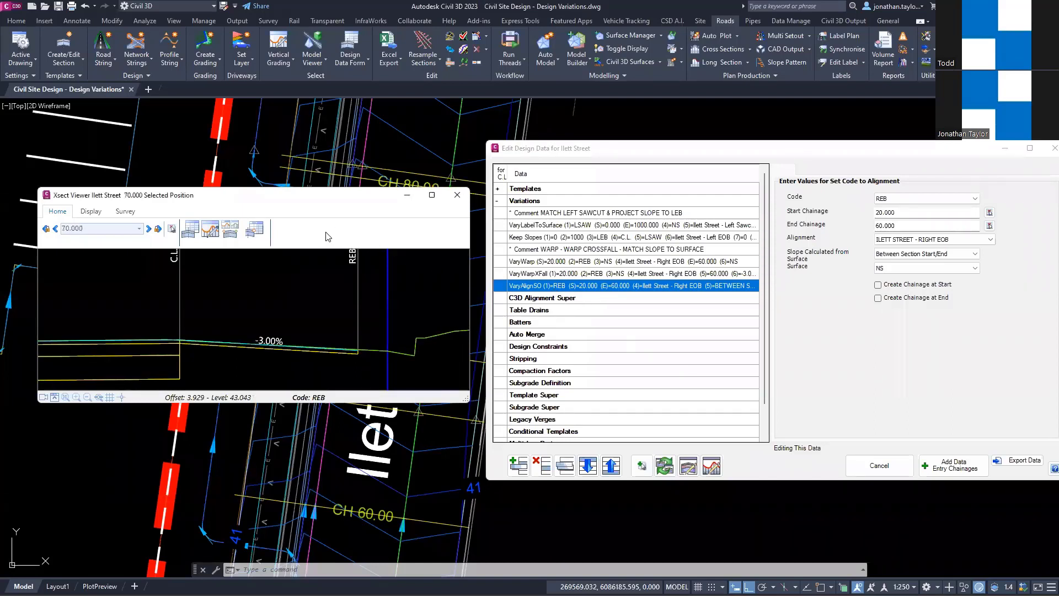
key(Left)
key(Left)
key(Left)
key(Left)
key(Left)
key(Left)
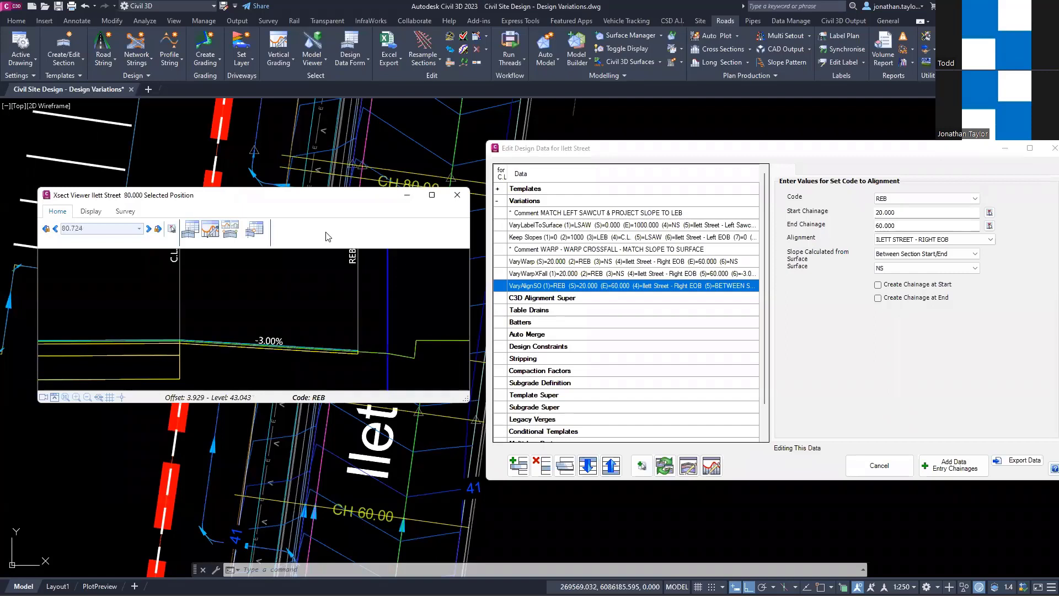
key(Left)
key(Left)
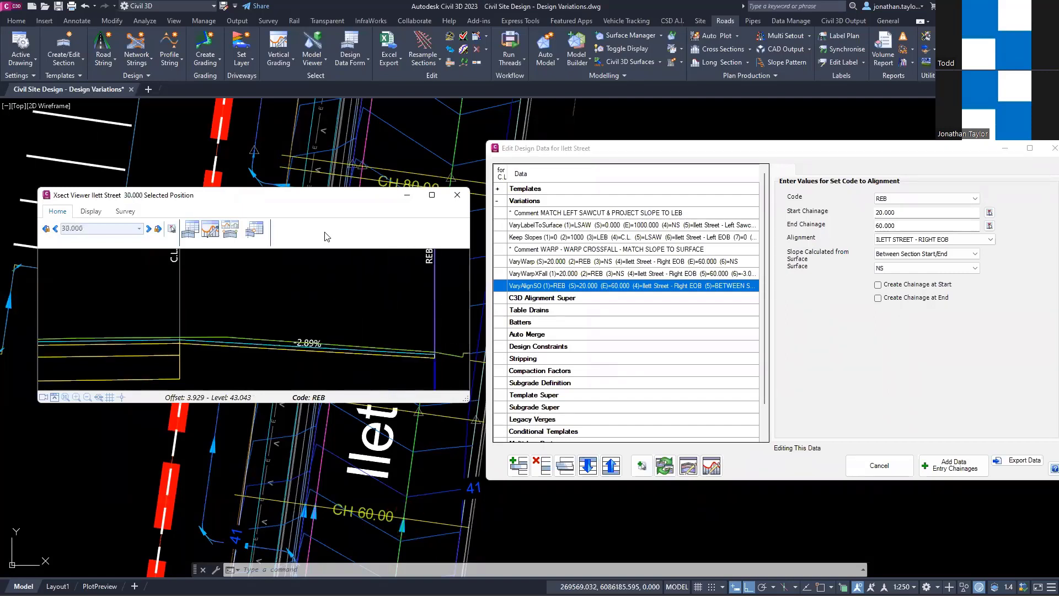
key(Left)
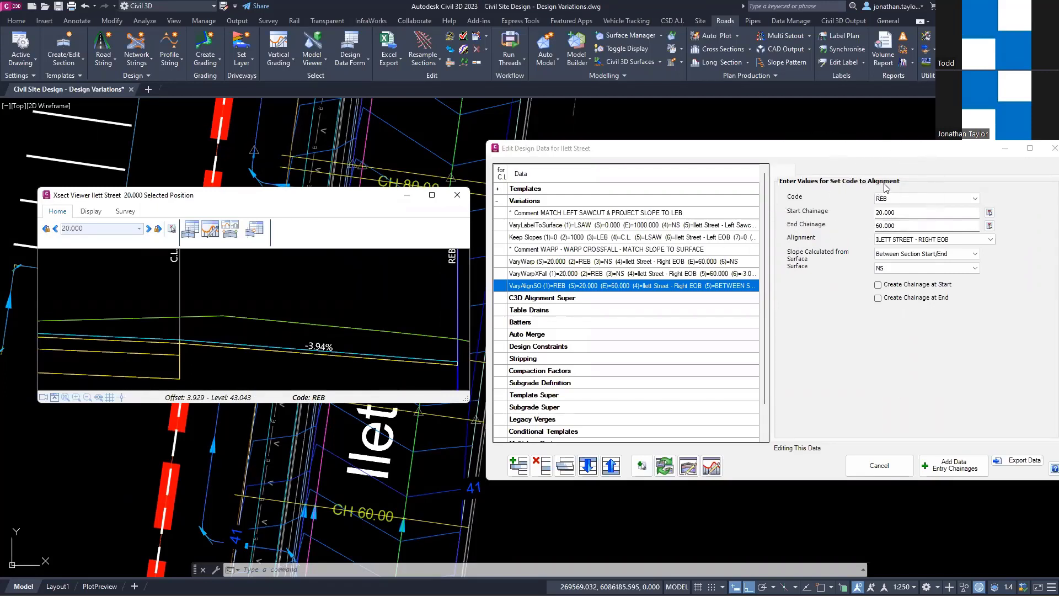
Step: Look up Match Section Slope to Surface among the available variation types without adding an entry
click(519, 465)
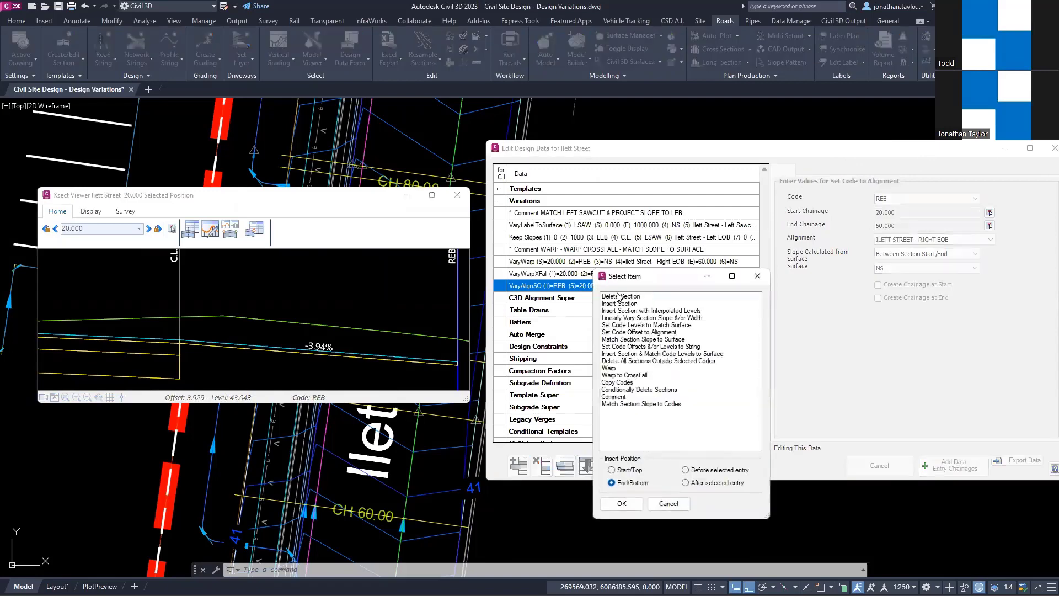
click(647, 340)
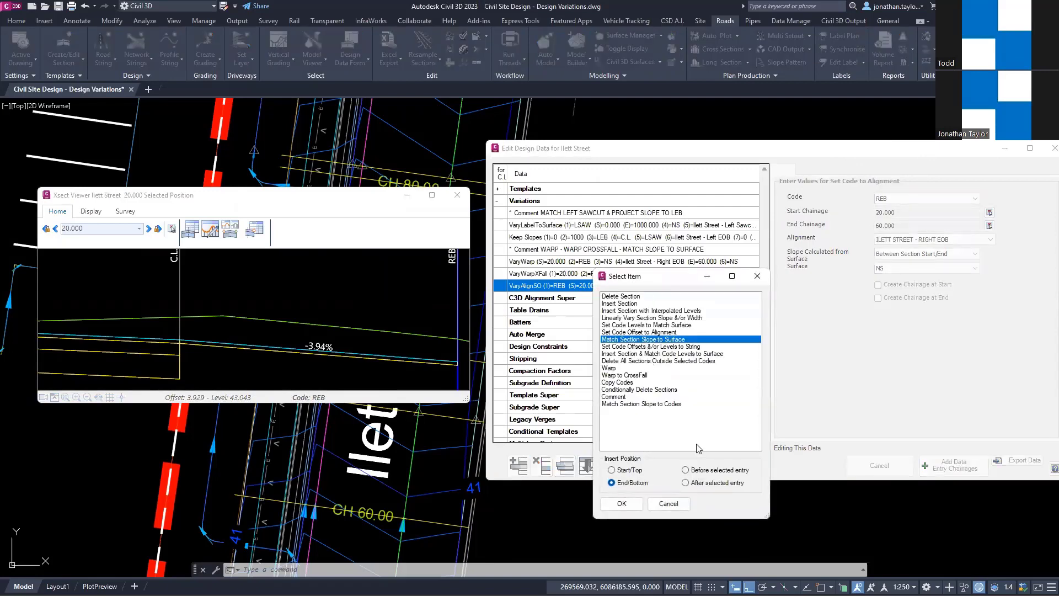
click(668, 504)
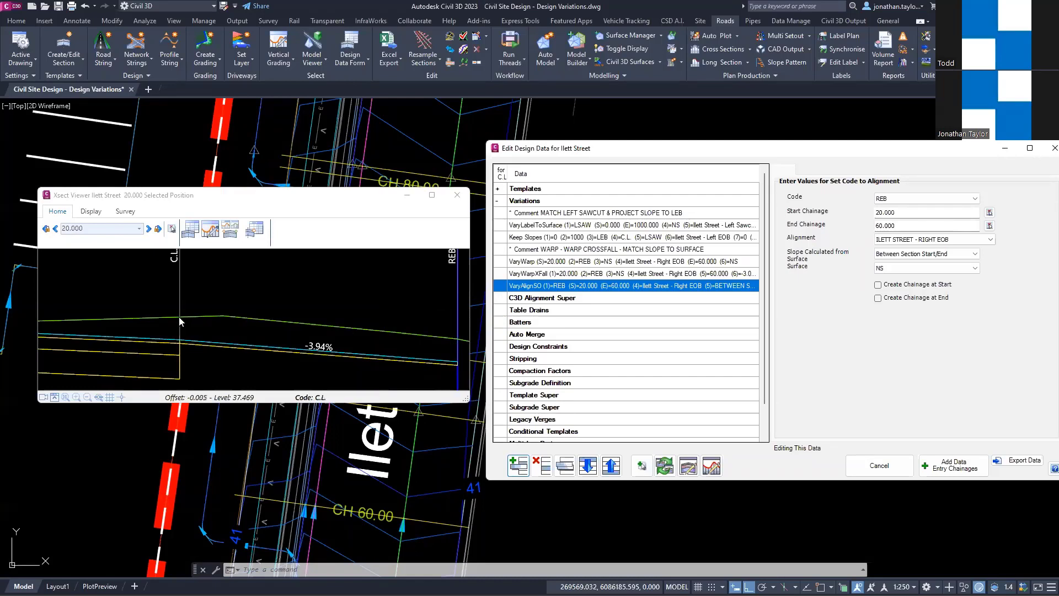
Step: Examine the surface slope between C.L. and REB at chainage 20 and the section slope variation's start and end chainages
key(ctrl)
key(ctrl)
key(ctrl)
key(ctrl)
click(901, 215)
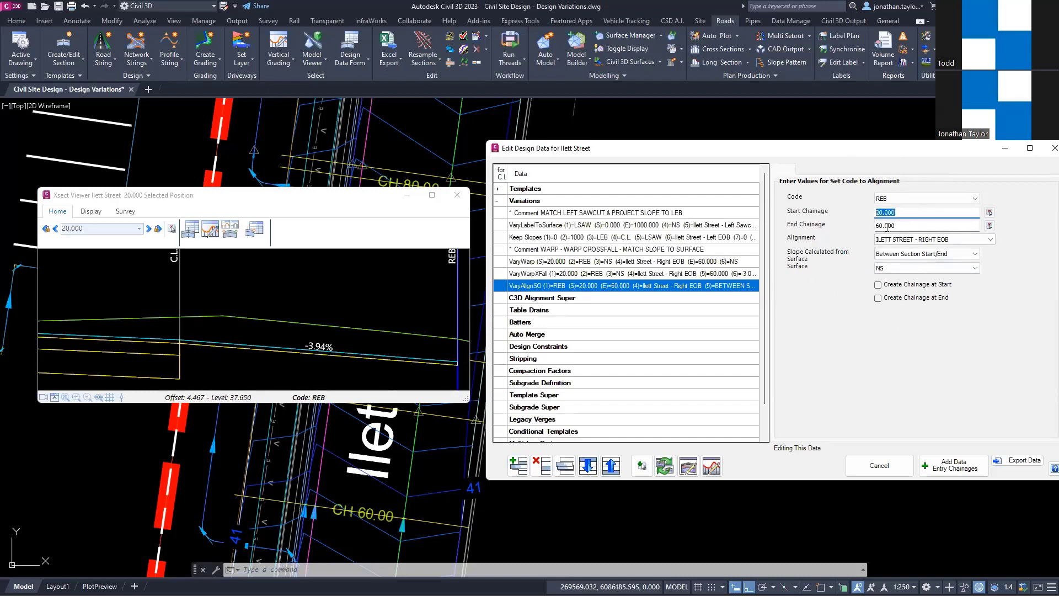
key(Tab)
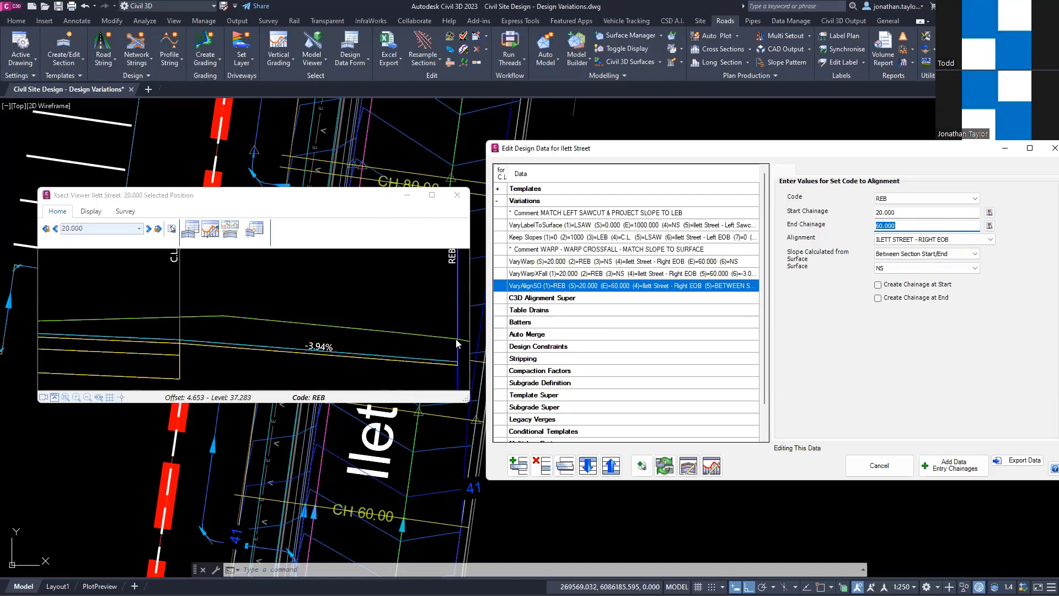
Step: Step through the cross sections from chainage 20 to 60, comparing the C.L. to REB crossfall with the existing surface
click(367, 228)
key(Right)
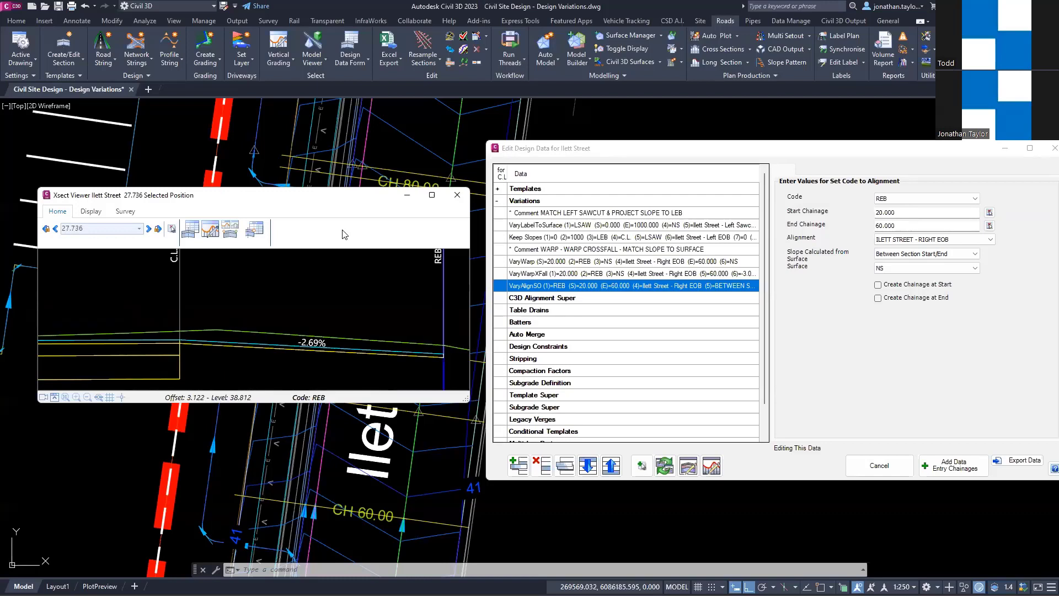
key(Right)
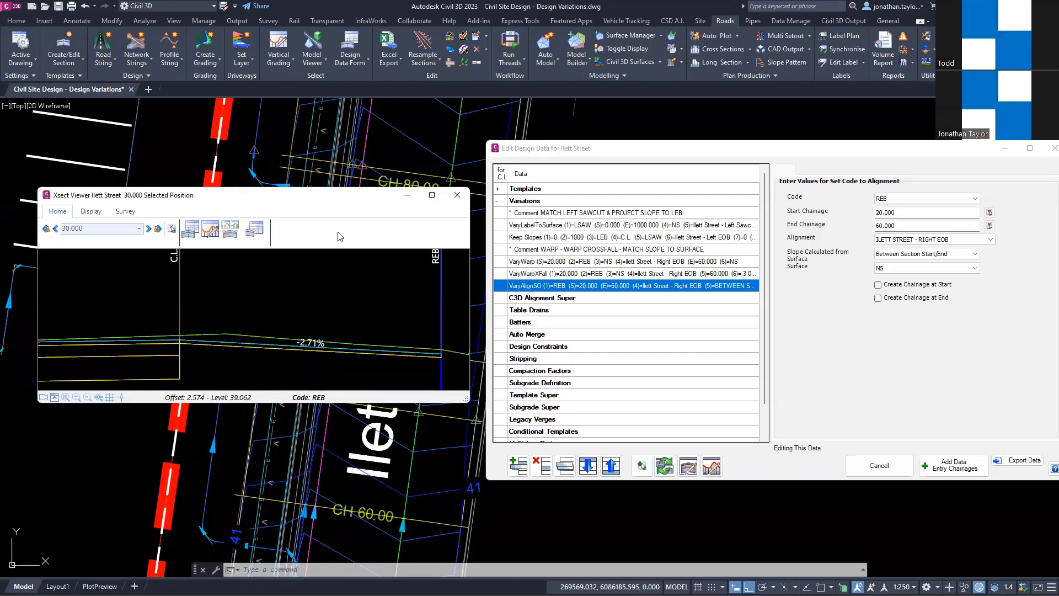
scroll(338, 237, down, 1)
scroll(337, 241, down, 1)
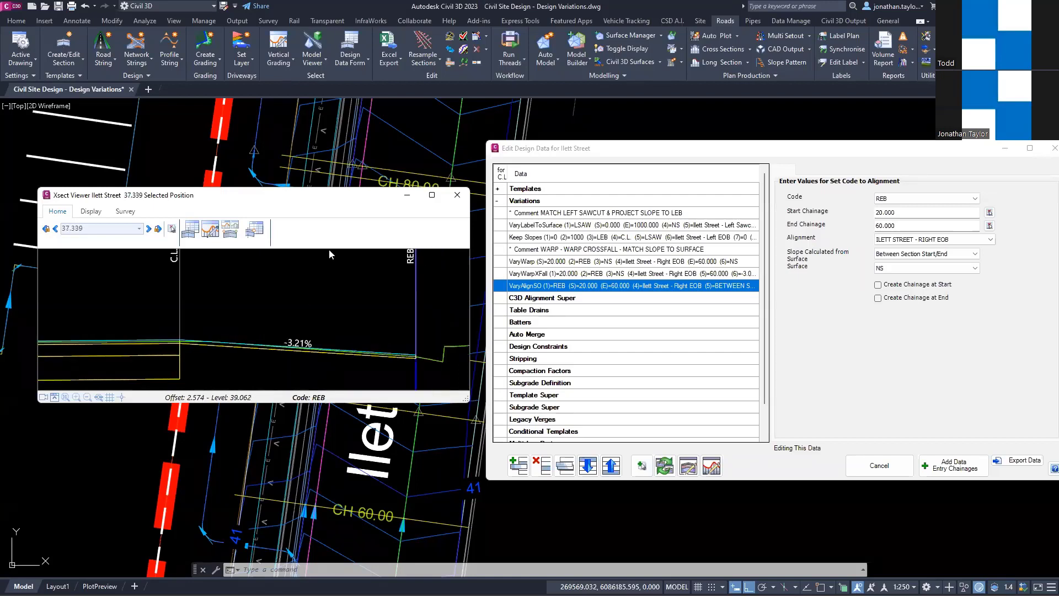
scroll(324, 237, down, 1)
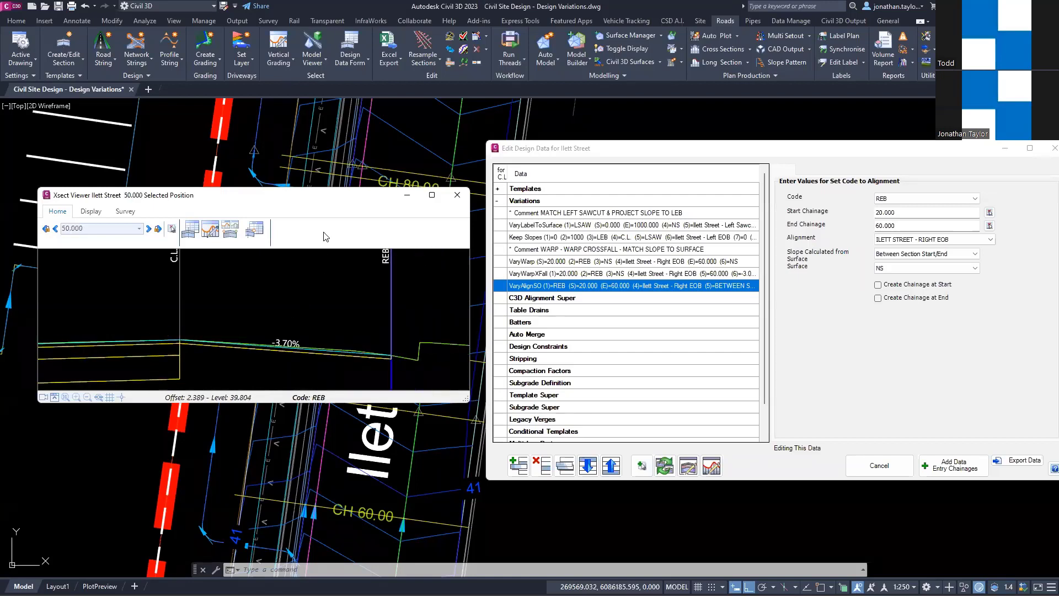
scroll(325, 236, down, 1)
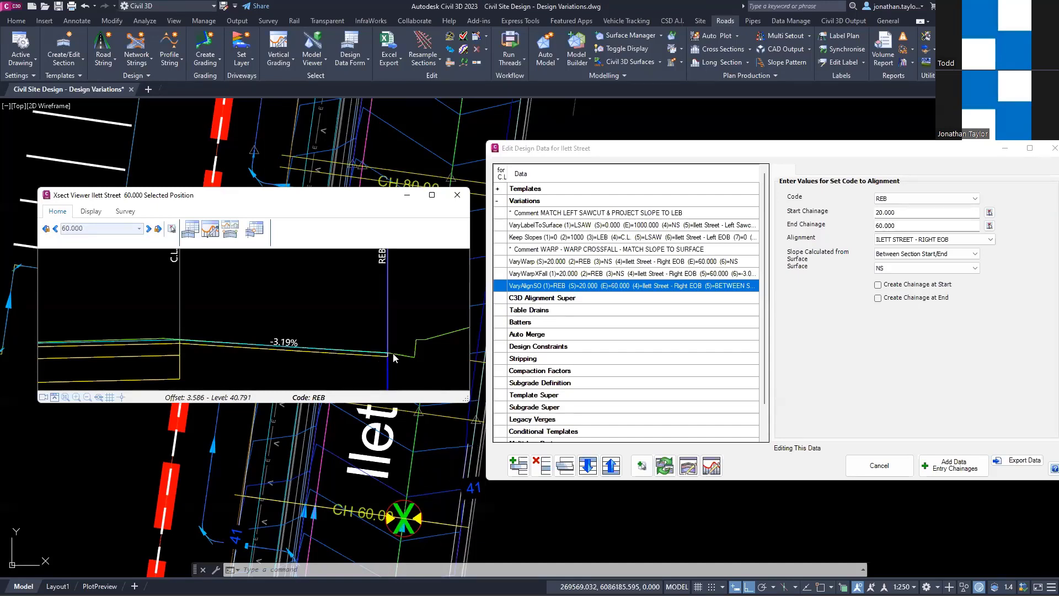
key(ctrl)
key(ctrl)
Step: Review the Slope Calculated from Surface options of the REB variation and compare them with the section at chainage 40
click(932, 254)
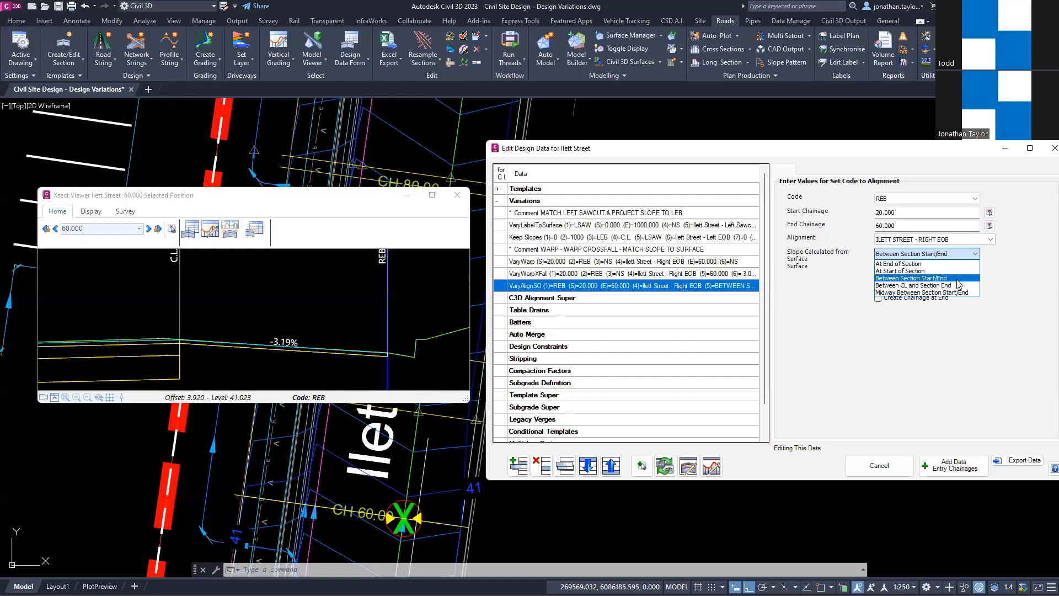
click(296, 238)
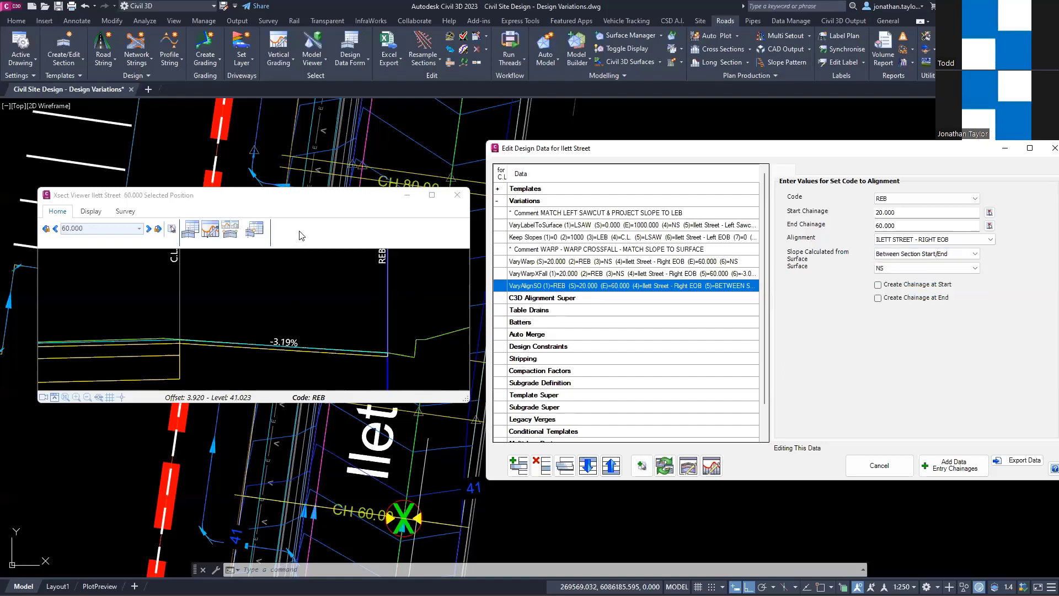
scroll(325, 240, up, 1)
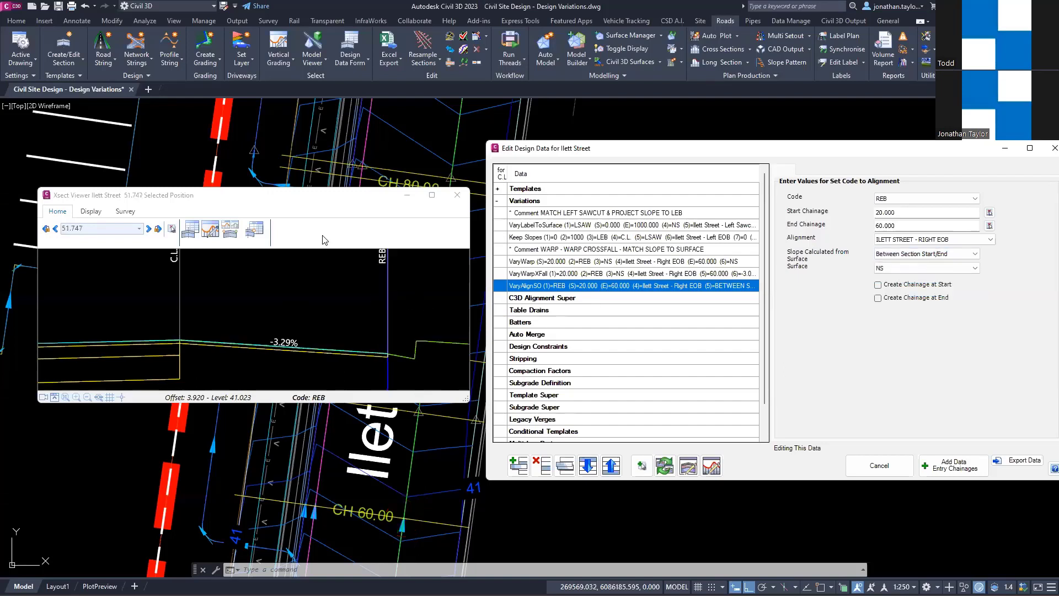
scroll(324, 240, up, 2)
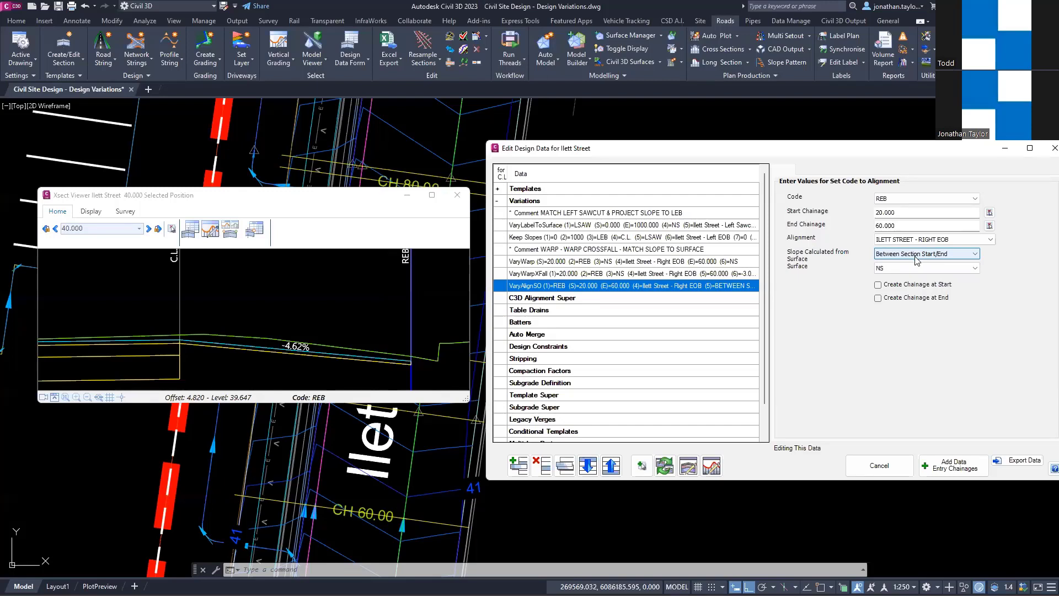
click(878, 255)
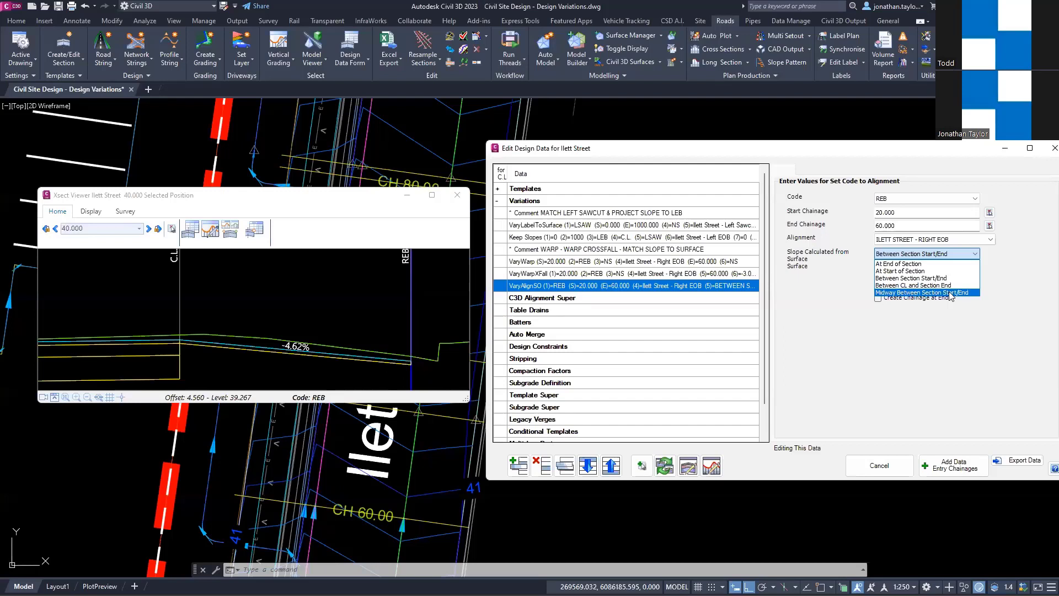
click(908, 365)
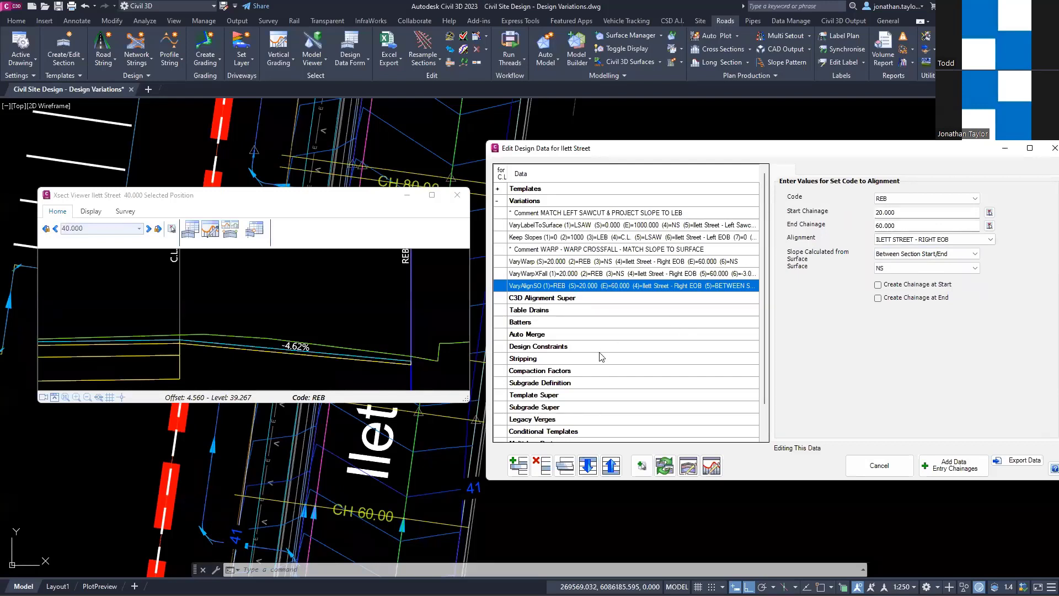
Step: Delete the VaryAlignSO variation for REB and open the Warp to Crossfall variation's values
click(540, 467)
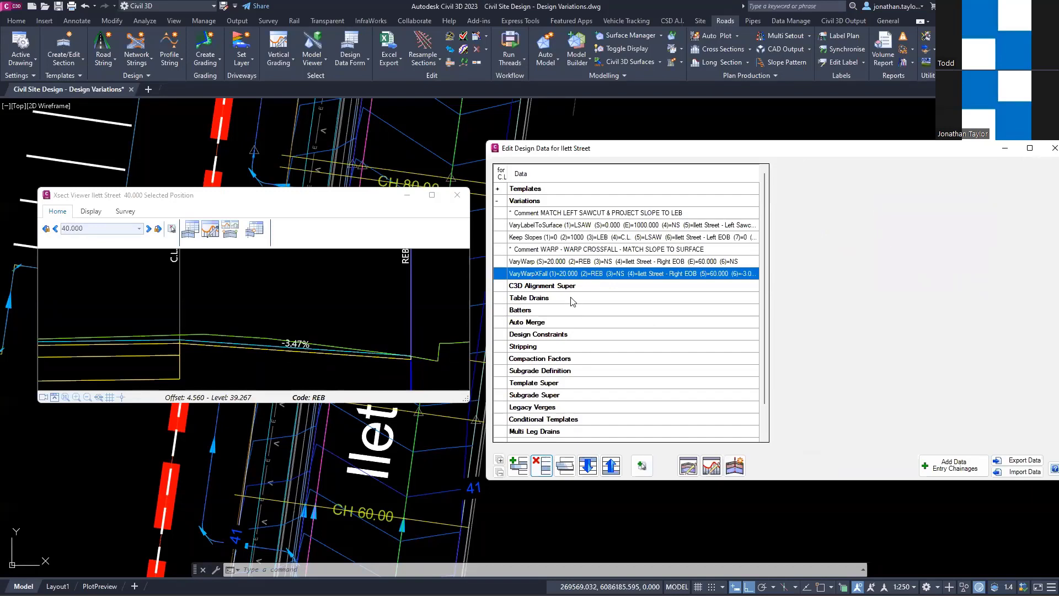
click(576, 274)
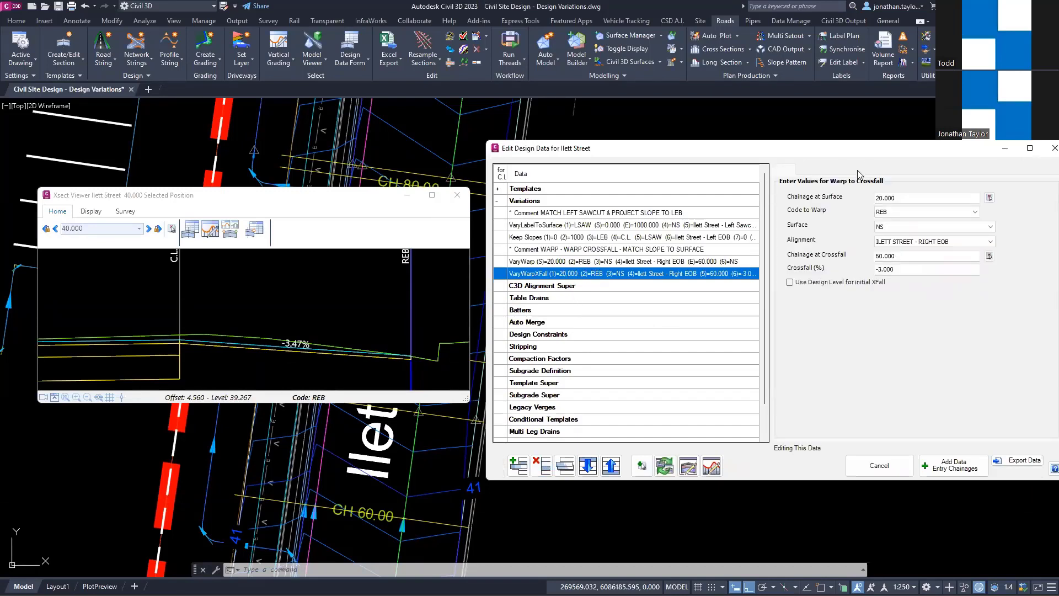
Step: Step through the cross sections around the warp range and stop at its start, chainage 20
click(306, 236)
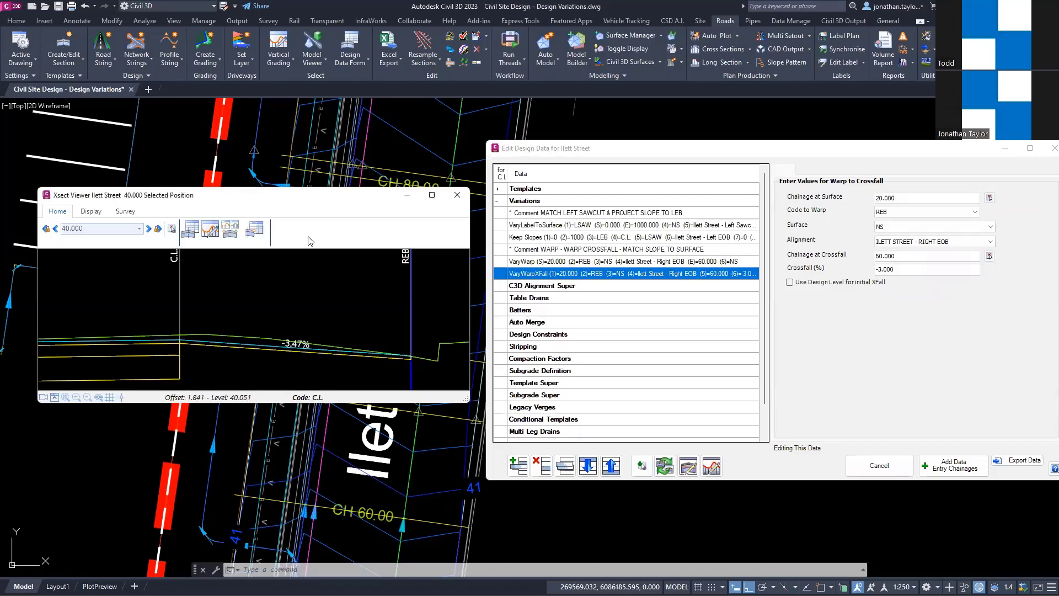
key(Right)
key(Right)
key(Right)
key(Right)
key(Left)
key(Left)
key(Left)
key(Left)
key(Left)
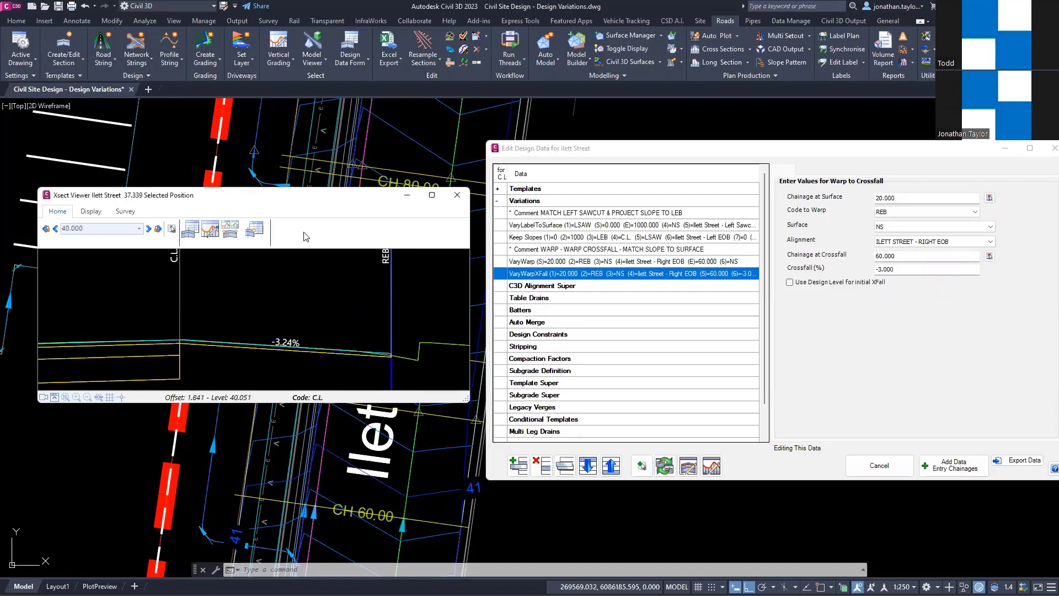
key(Left)
key(Left)
key(Left)
key(Left)
key(Left)
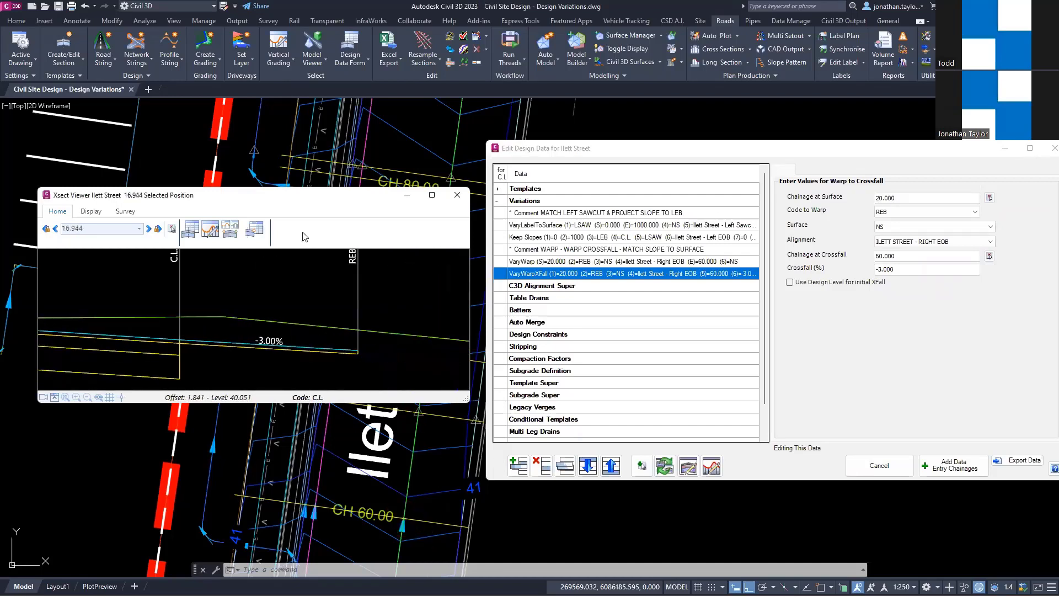
key(Right)
key(Right)
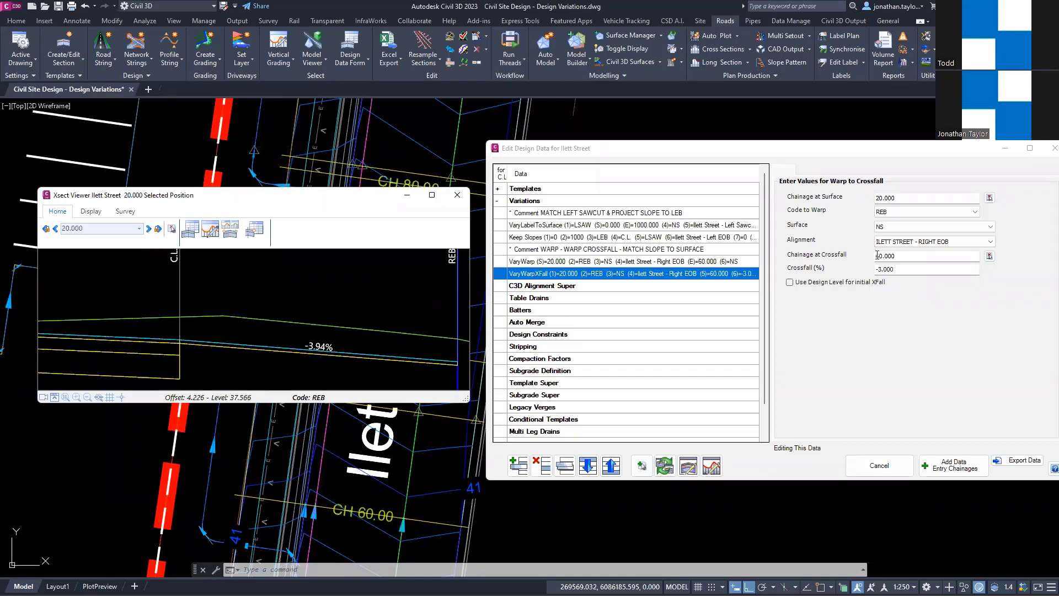
Step: Examine the Warp to Crossfall's code, surface and crossfall chainage against the surface slope from C.L. to REB at chainage 20
click(885, 213)
click(885, 227)
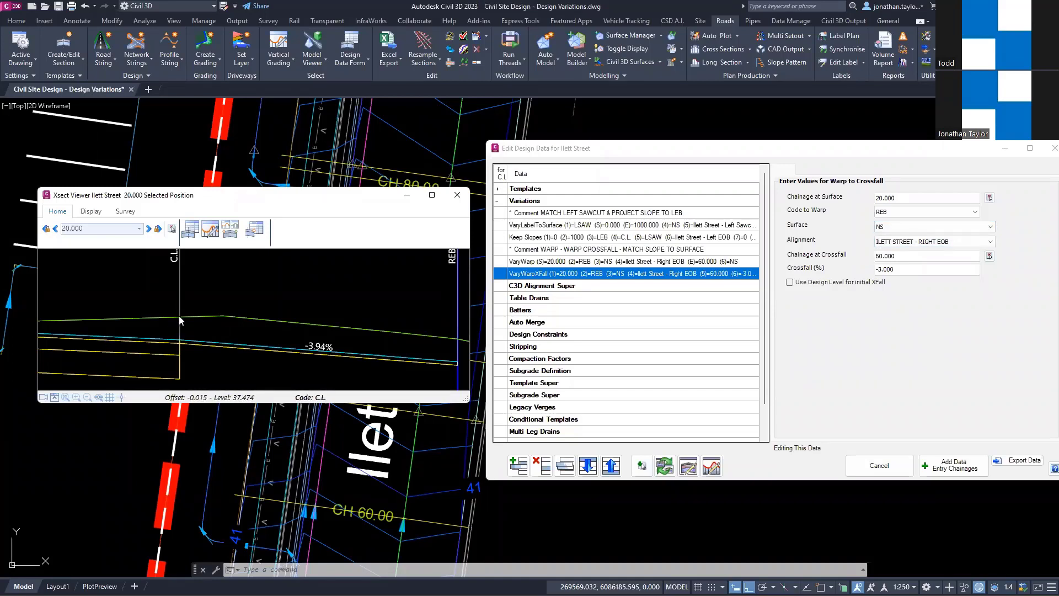
key(ctrl)
key(ctrl)
drag(898, 256, 862, 257)
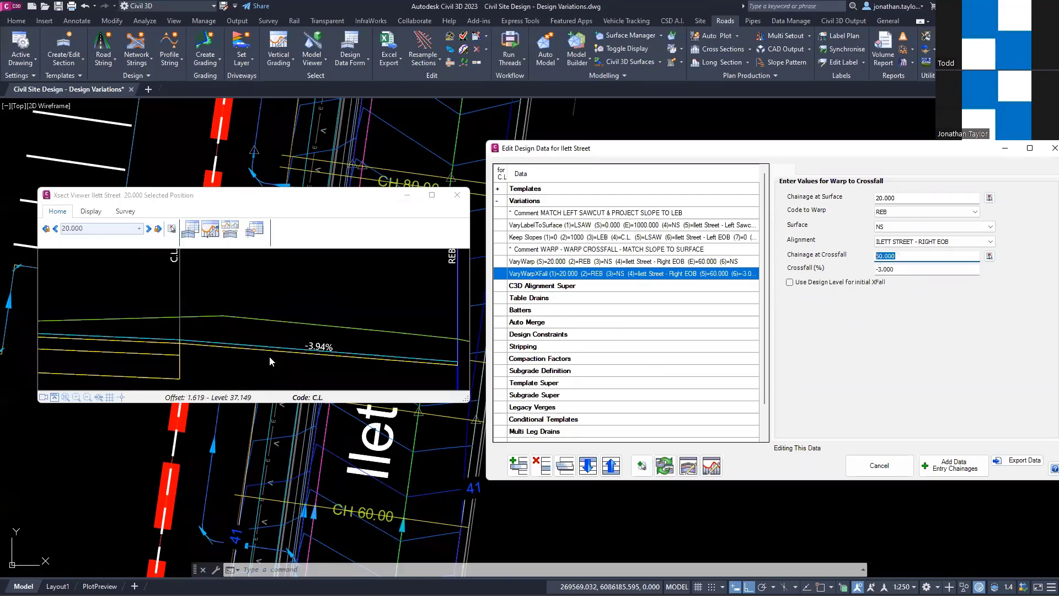
key(ctrl)
click(326, 244)
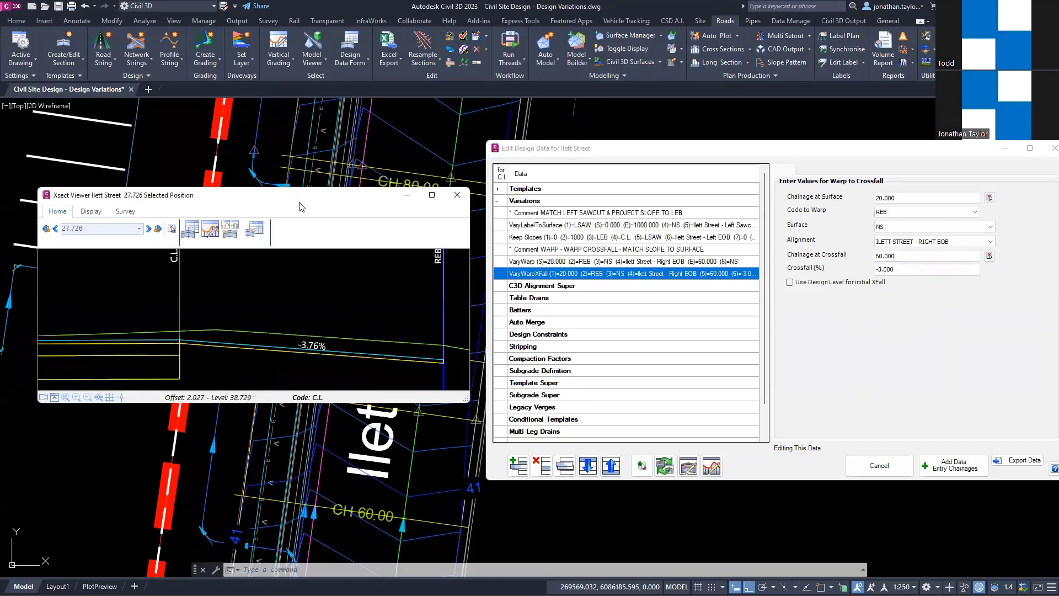
Step: Step through the cross sections up to chainage 60 to examine how Warp to Crossfall changes the slope from C.L. to REB
key(Right)
key(Right)
key(Right)
key(Right)
key(Right)
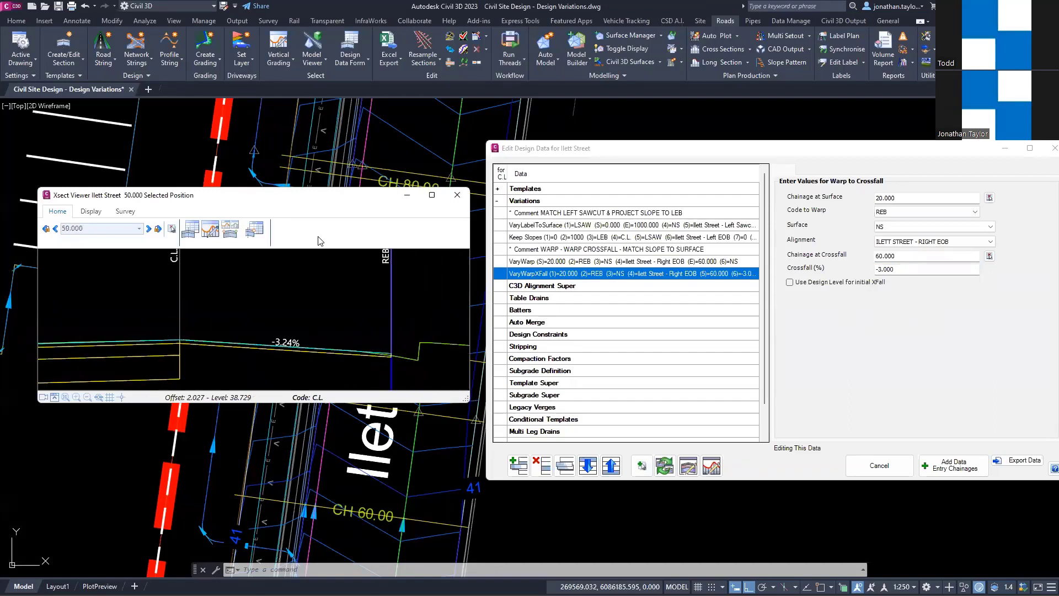
key(Right)
key(Right)
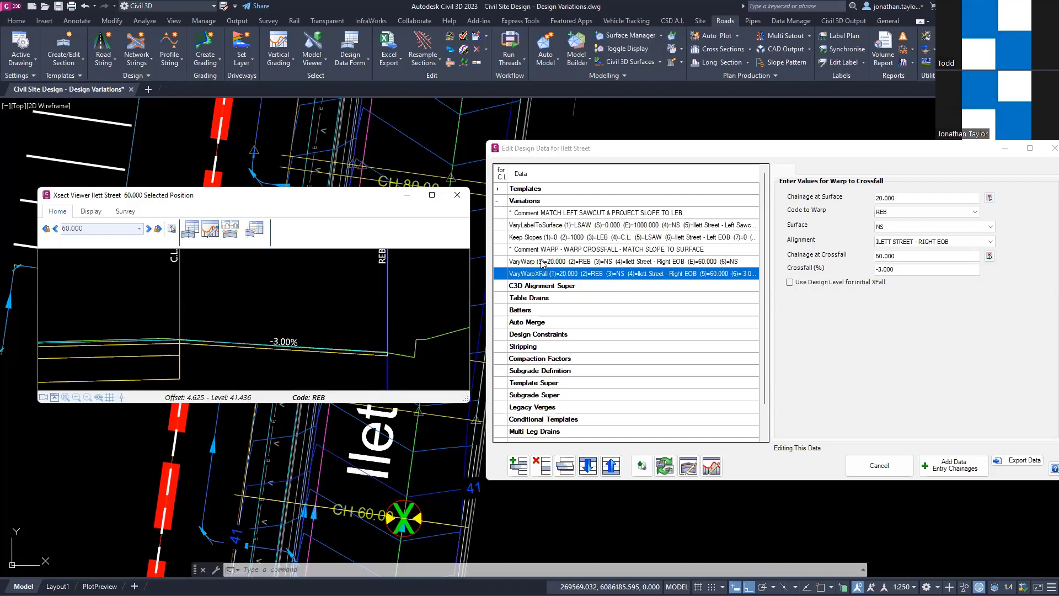
Step: Delete the VaryWarpXFall variation for REB and open the values of the remaining VaryWarp variation
click(539, 466)
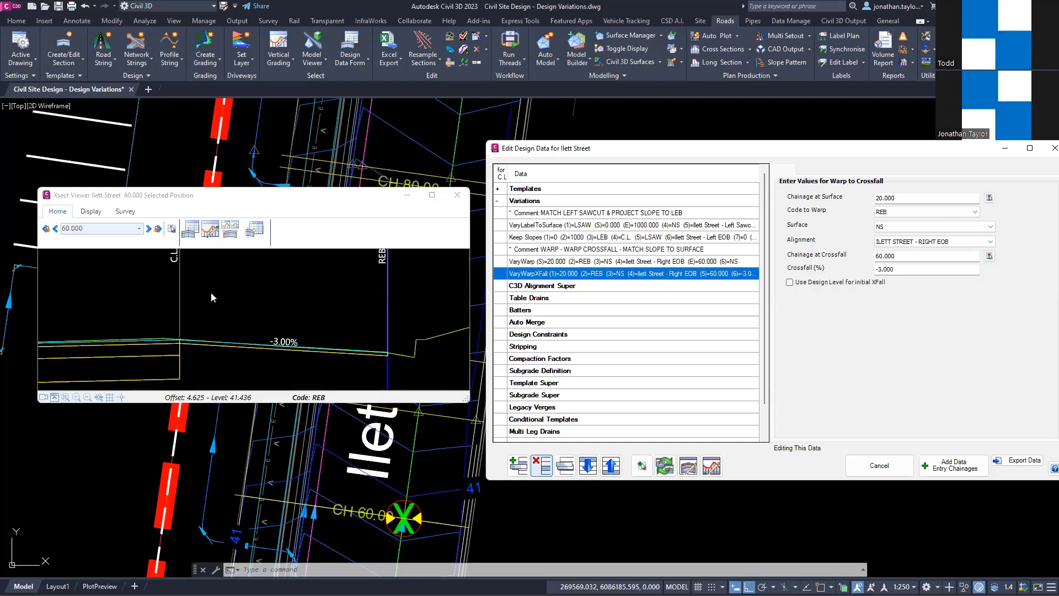
click(539, 467)
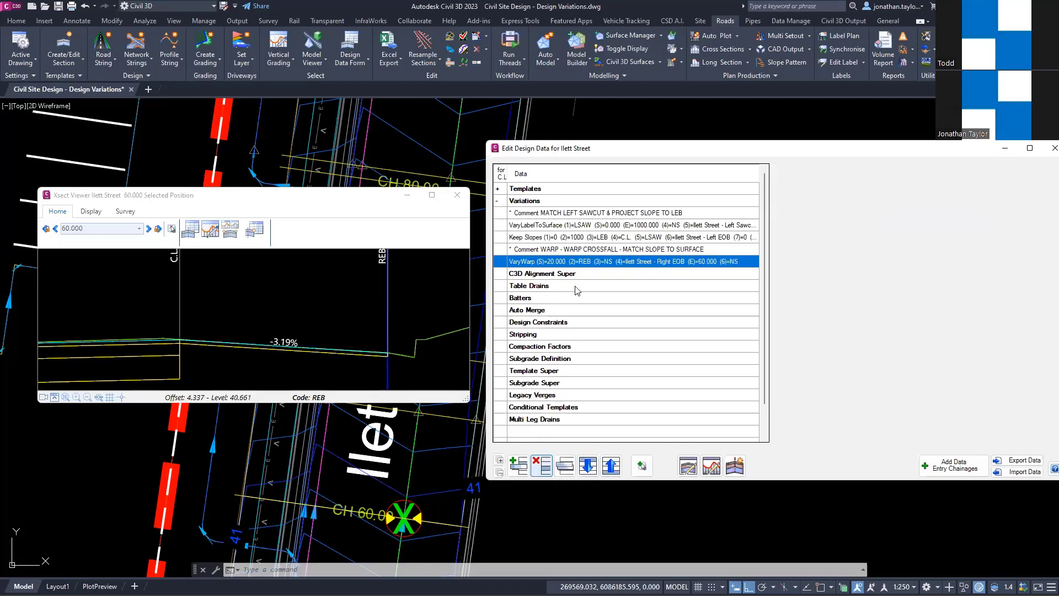
click(605, 262)
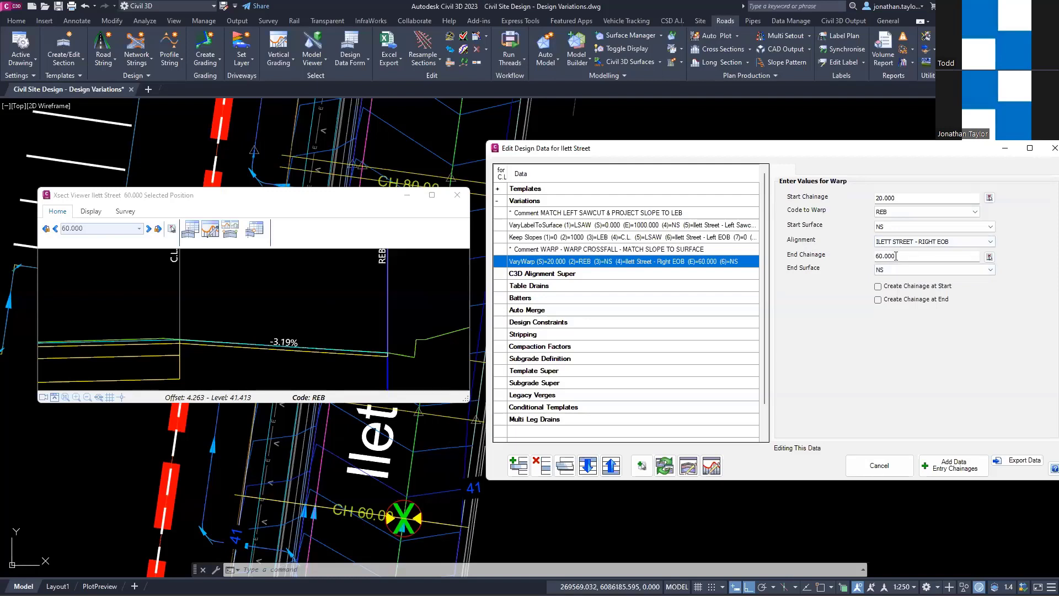
Step: View the cross sections beyond the Warp's end up to chainage 80, and return to its start at chainage 20
click(314, 235)
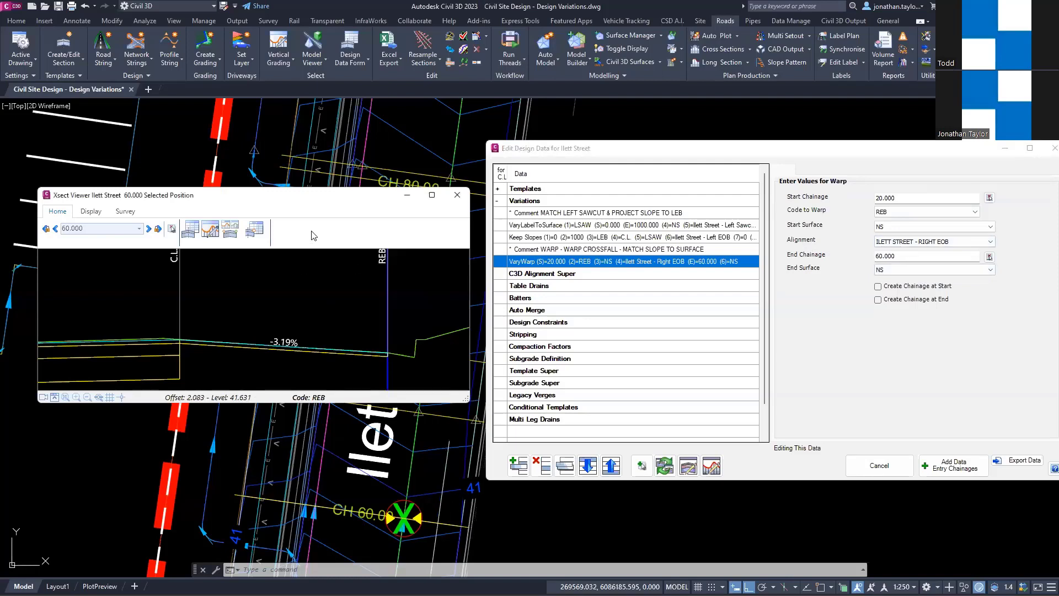
key(Right)
key(Right)
key(Right)
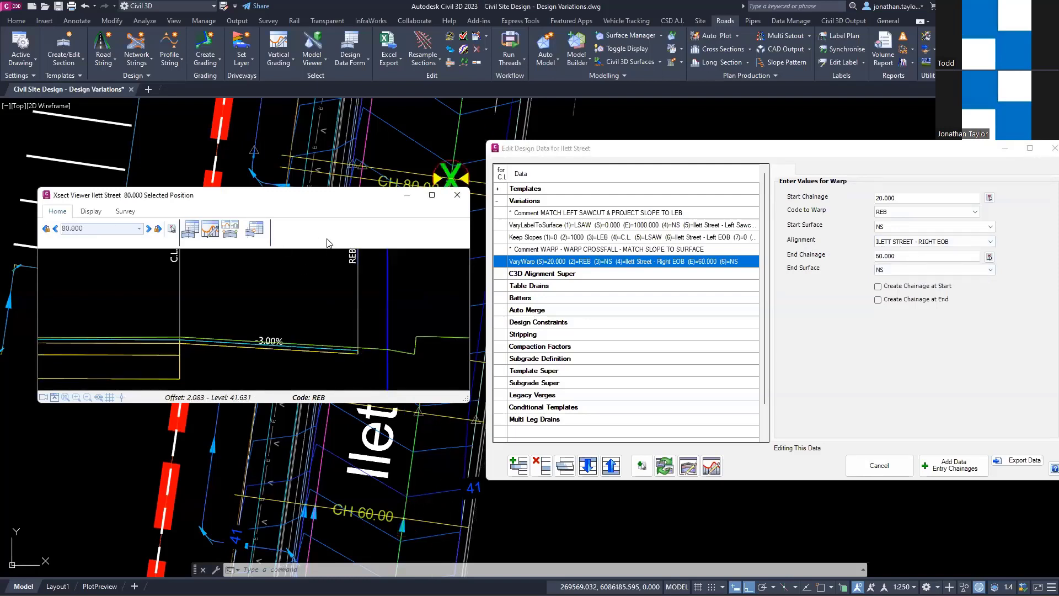
key(Left)
key(Left)
key(Left)
key(Left)
key(Left)
key(Left)
key(Left)
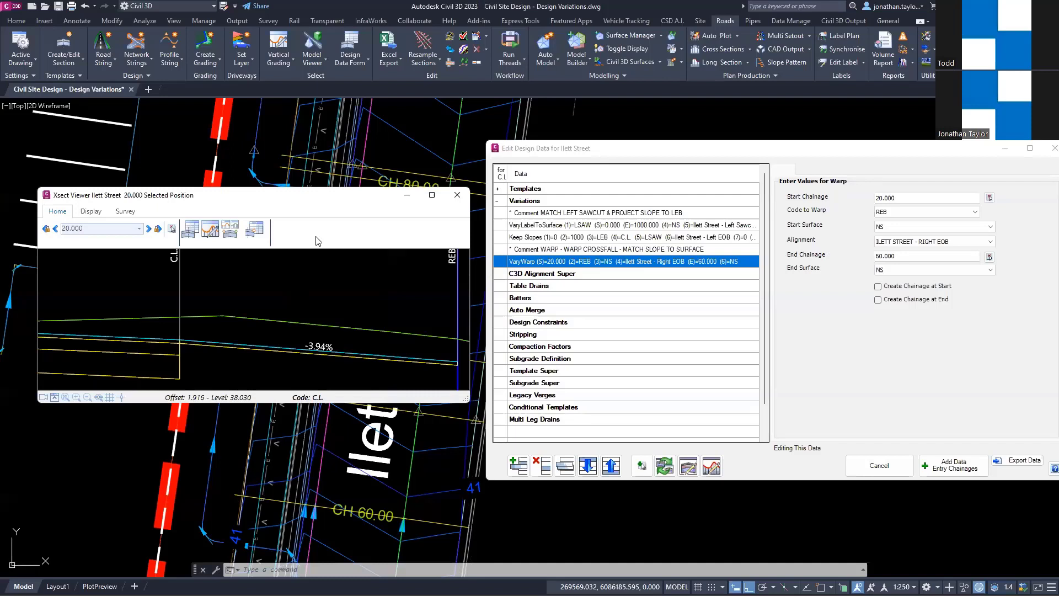
Step: Step through the sections from chainage 20 to 60 and follow the warped slope between C.L. and REB
key(Right)
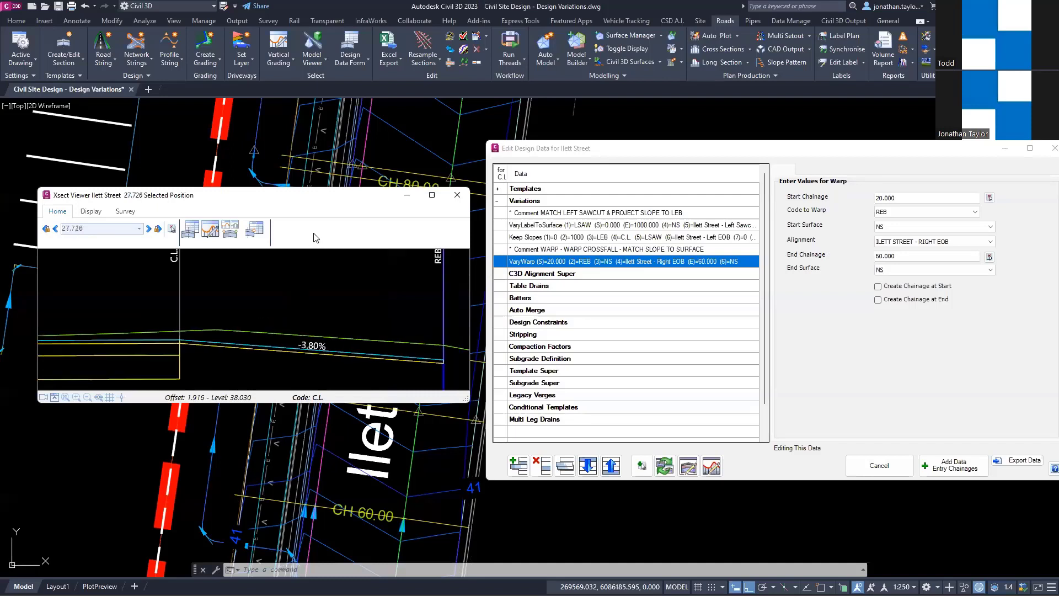
key(Right)
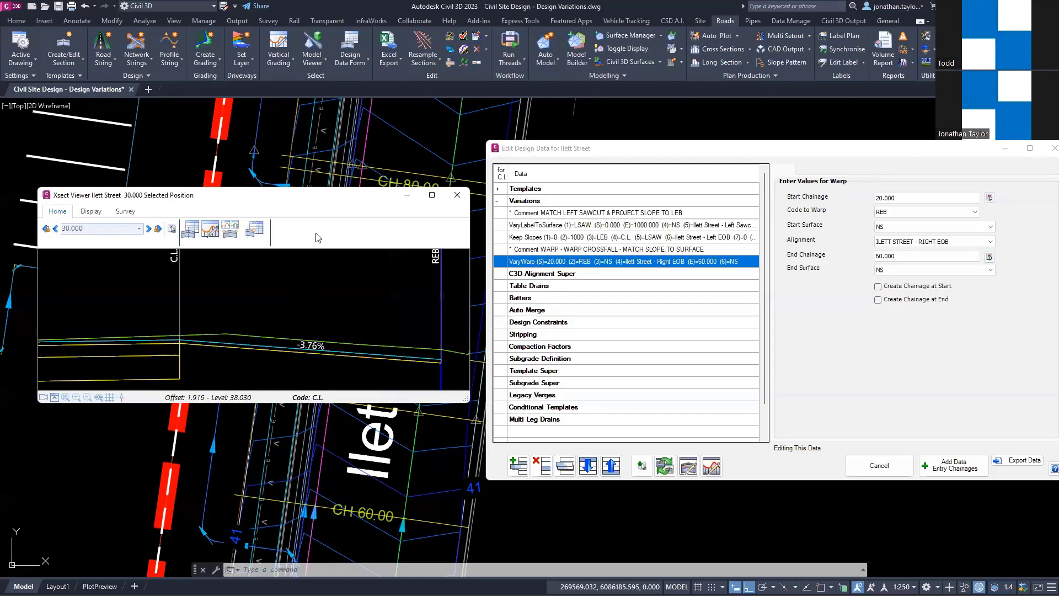
key(Right)
key(Right)
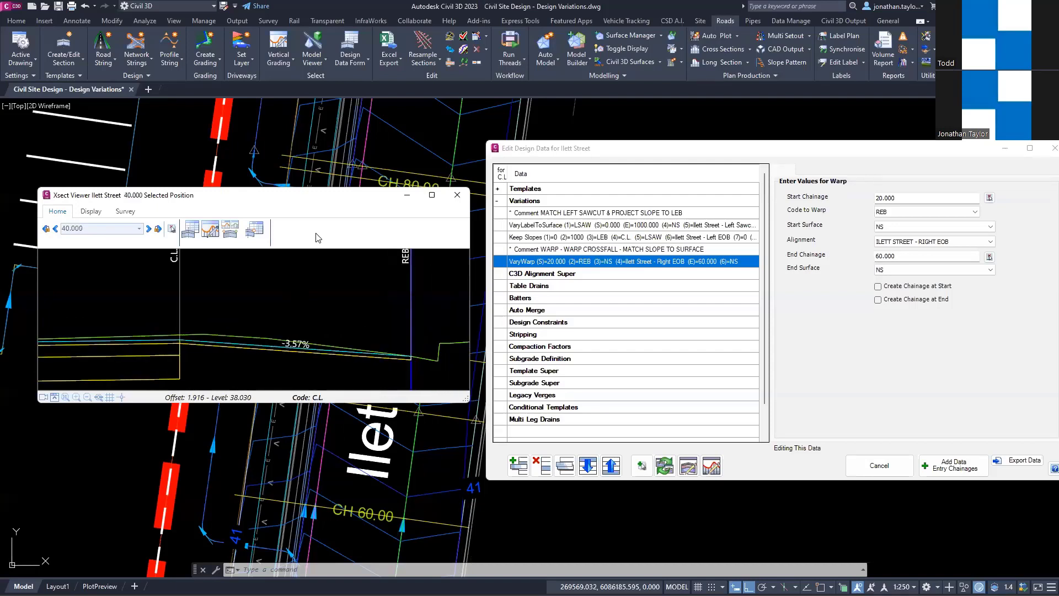
key(Right)
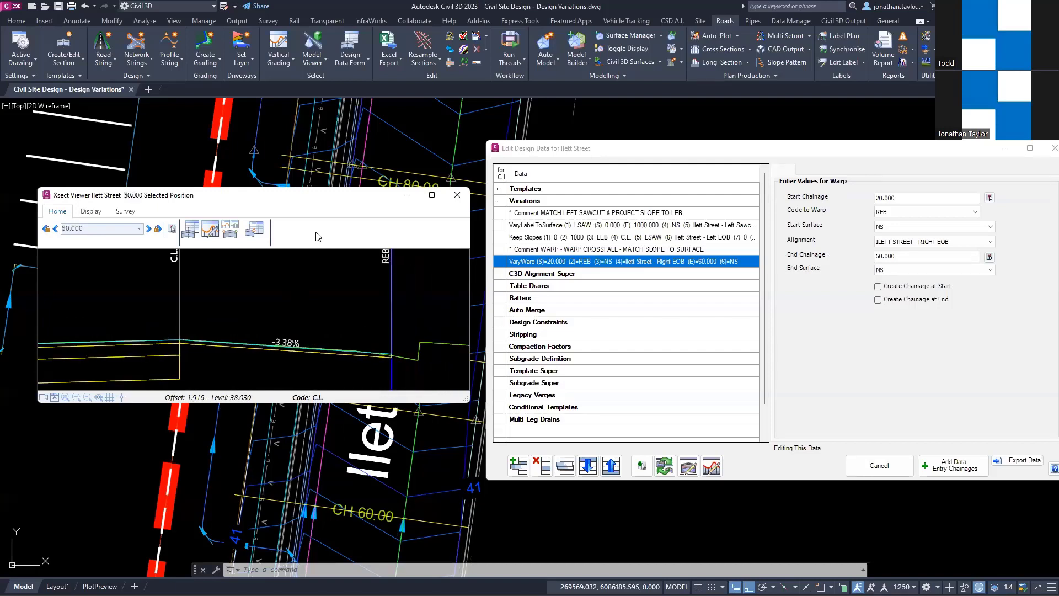
key(Right)
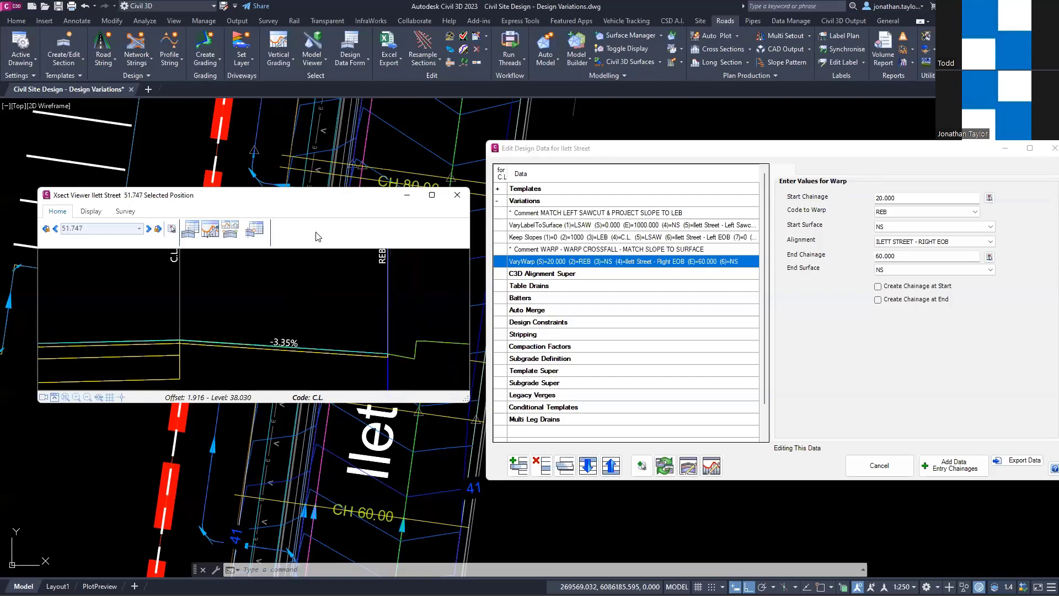
key(Right)
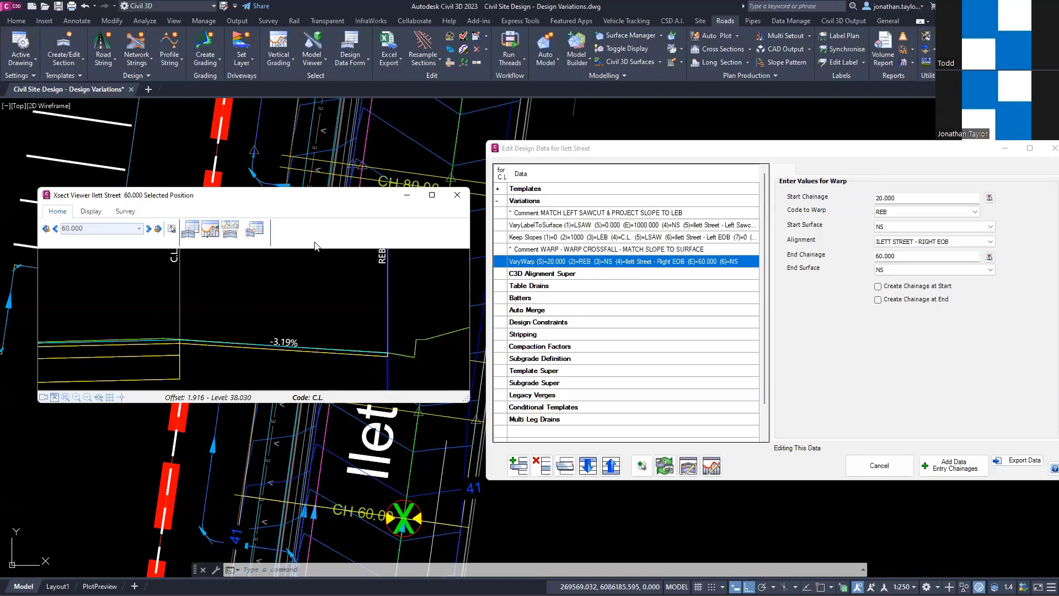
Step: Compare the sections at chainages 51.747, 60 and 66.441 to examine the REB slope around the Warp's end
scroll(316, 243, down, 1)
scroll(316, 244, up, 2)
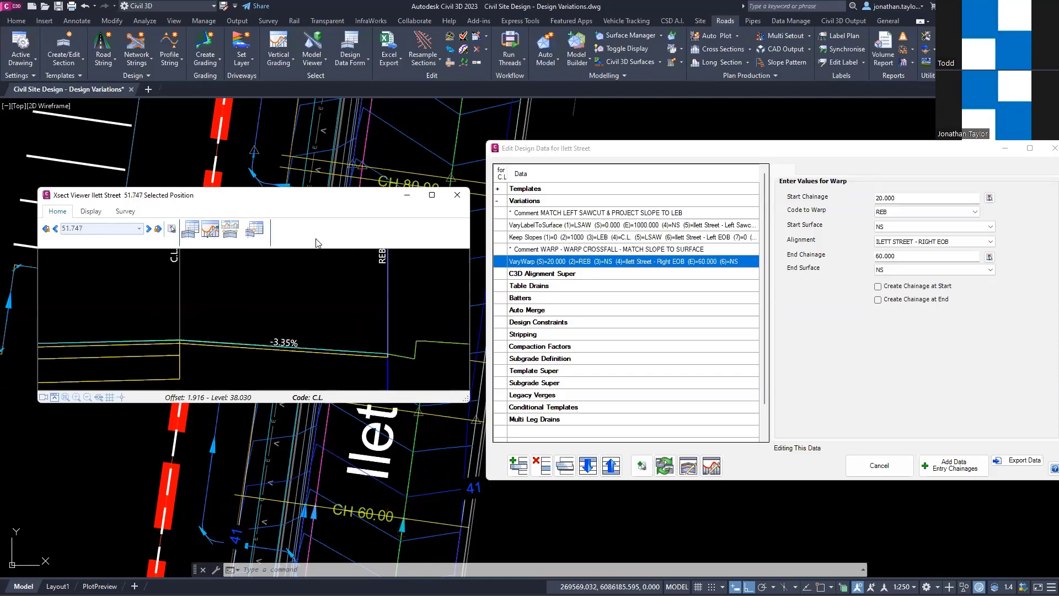
scroll(316, 243, down, 1)
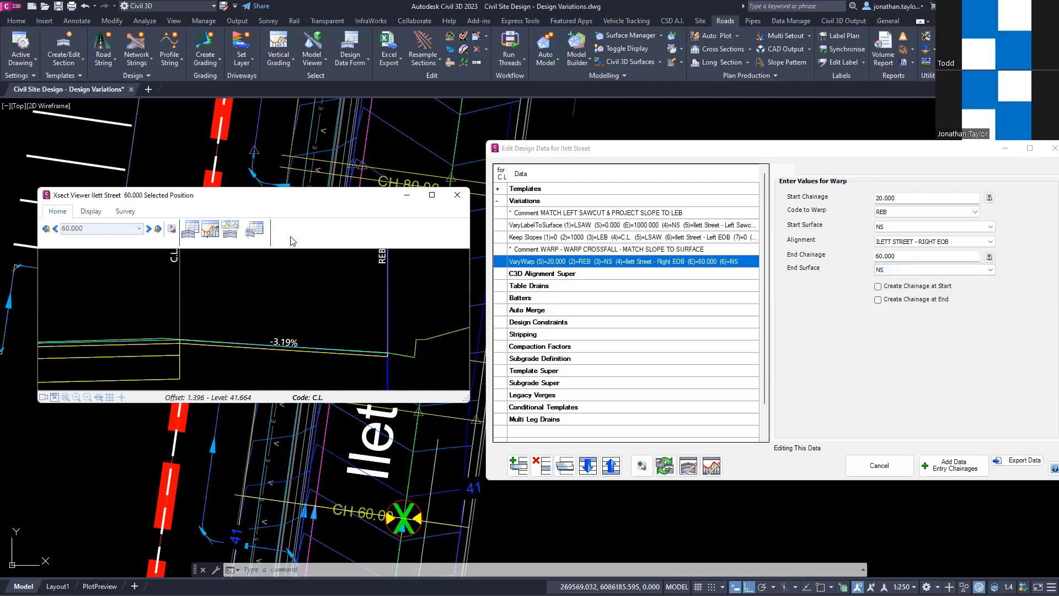
scroll(290, 241, up, 1)
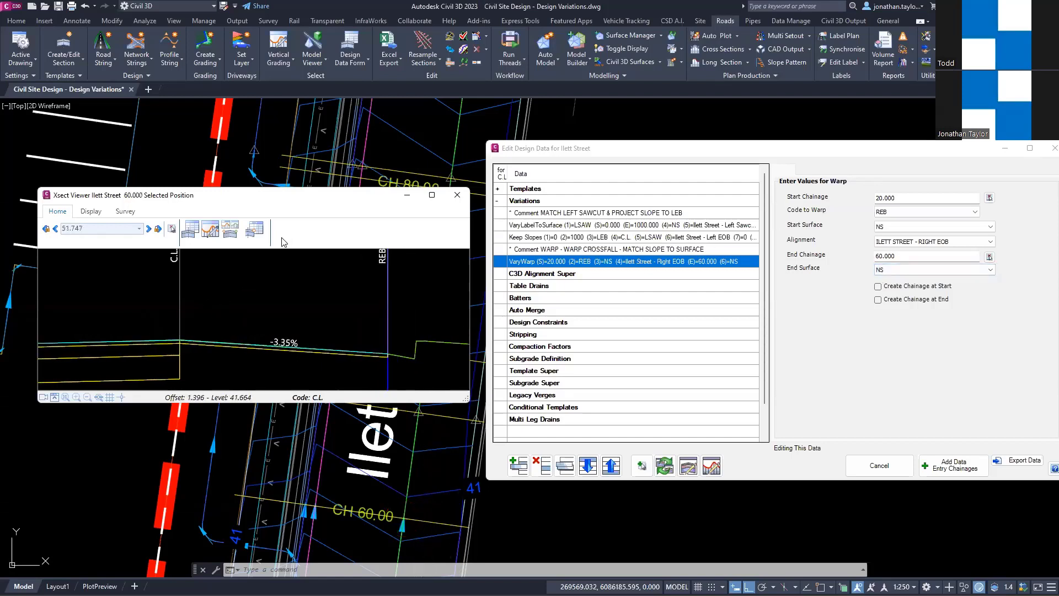
scroll(283, 241, down, 1)
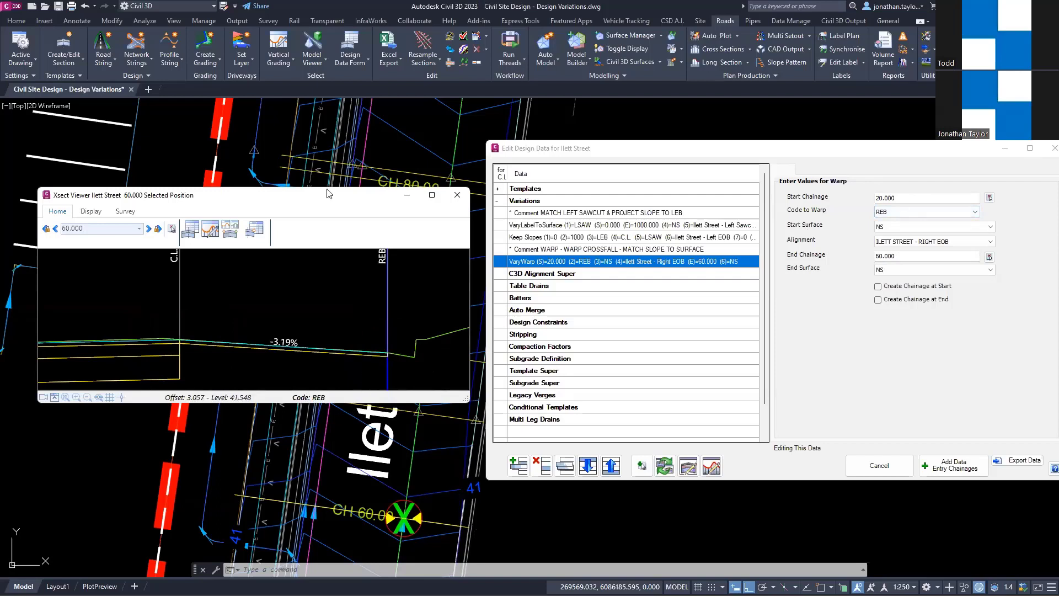
scroll(314, 232, down, 1)
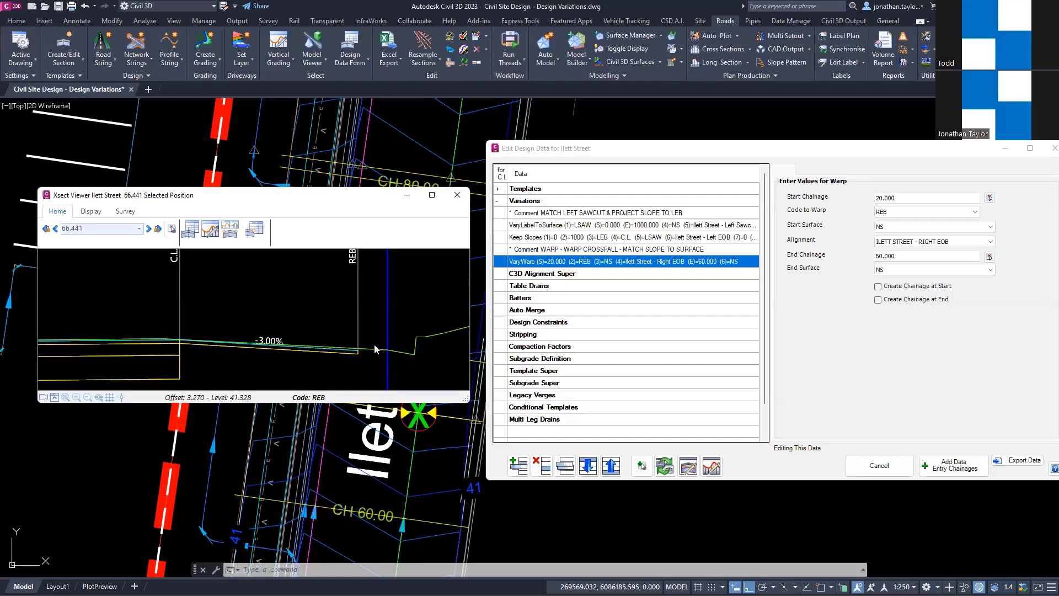
scroll(334, 233, up, 1)
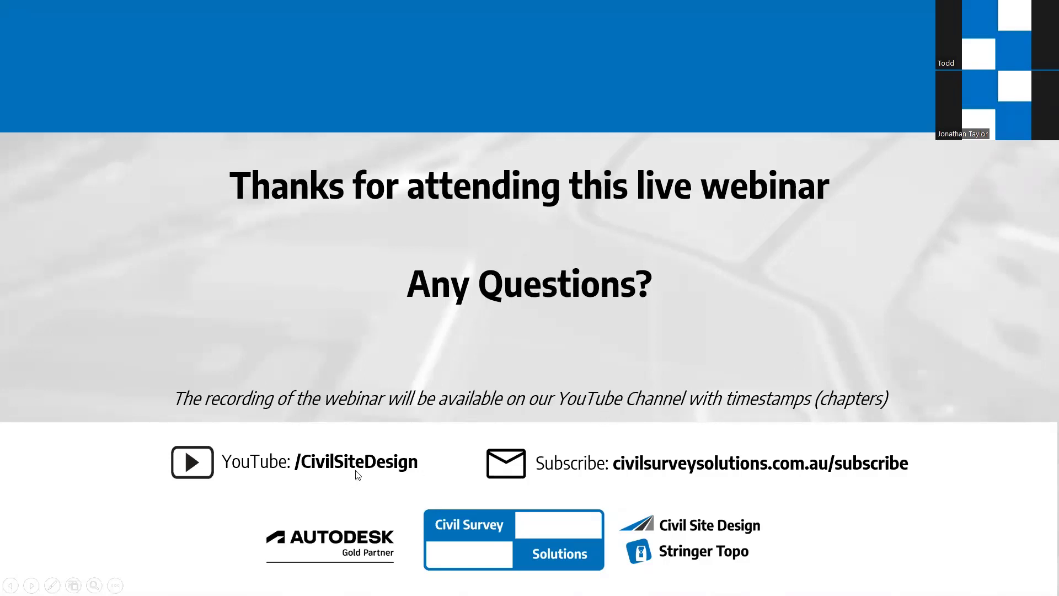
key(ctrl)
key(ctrl)
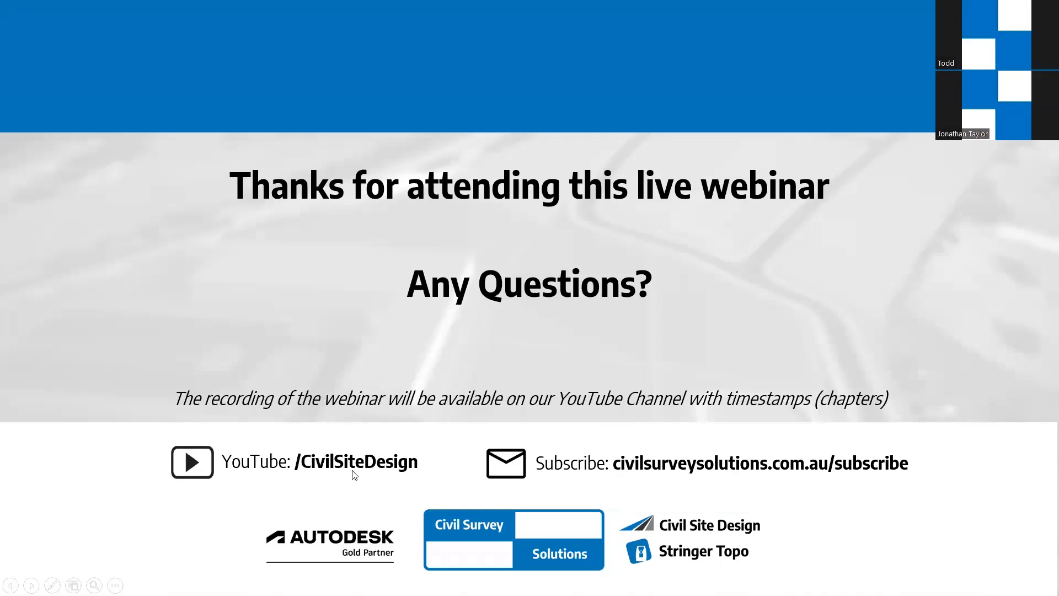